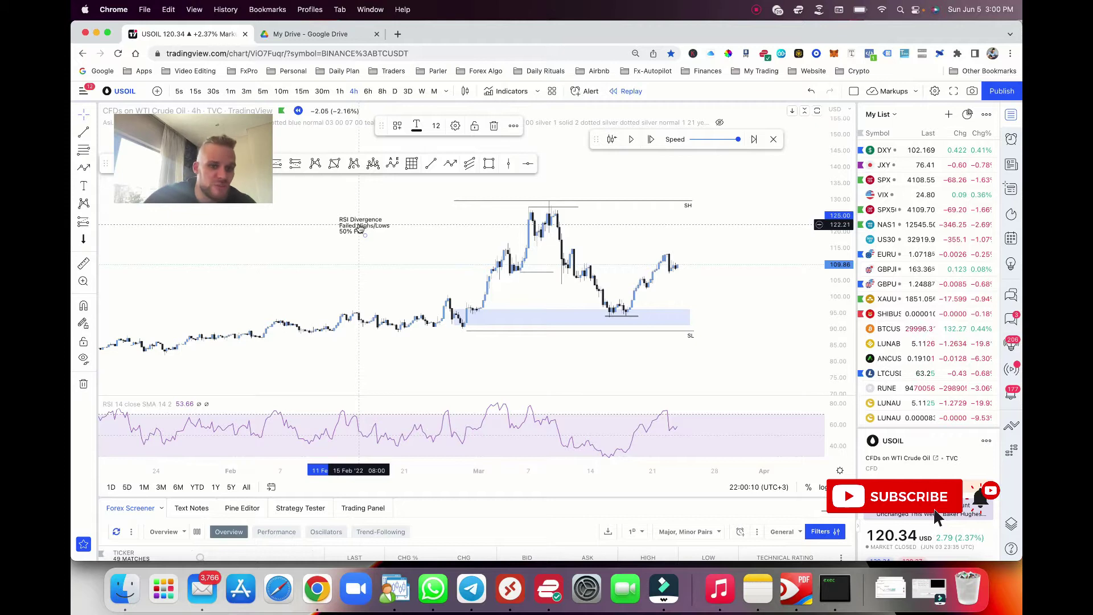
# - Move the RSI Divergence text note to the empty space beside the early-March price rally
pyautogui.moveTo(358, 225); pyautogui.dragTo(296, 273)
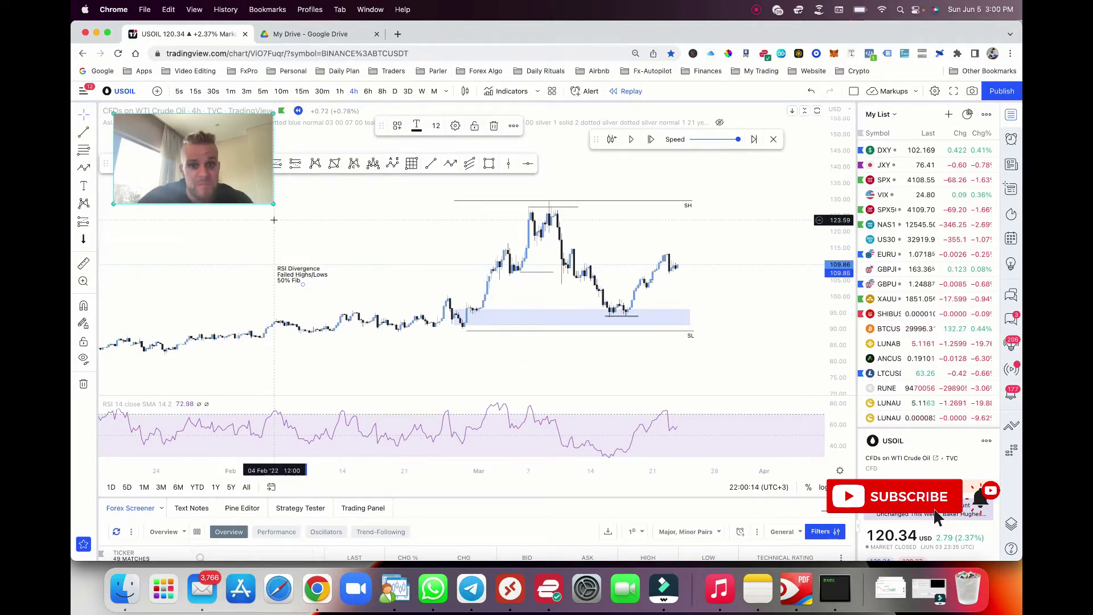
pyautogui.scroll(-2, 812, 268)
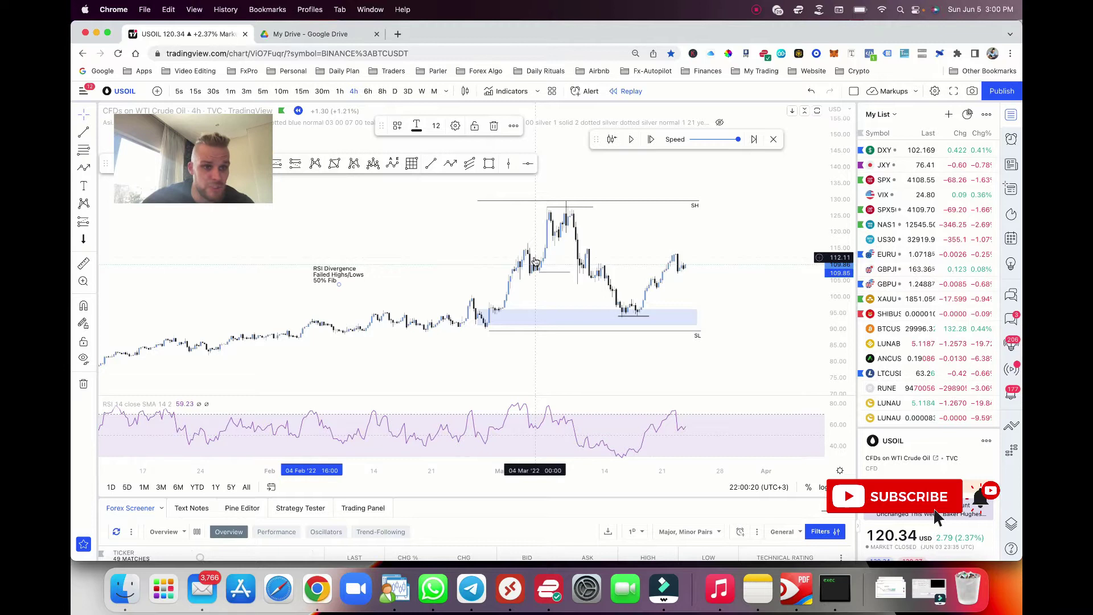
pyautogui.moveTo(335, 273); pyautogui.dragTo(427, 219)
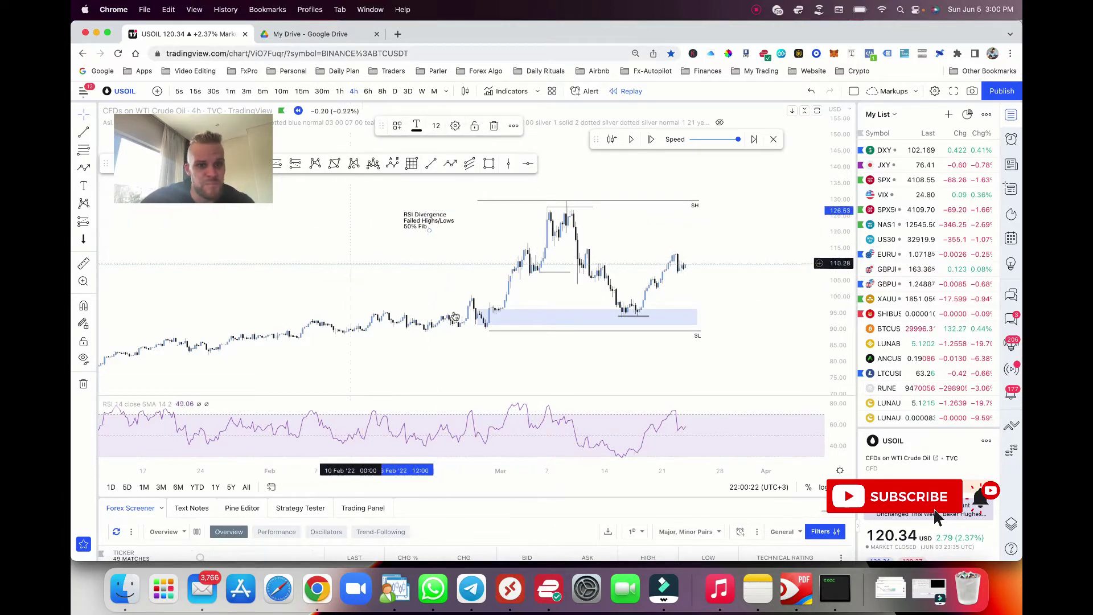
pyautogui.click(254, 187)
pyautogui.moveTo(206, 184); pyautogui.dragTo(206, 257)
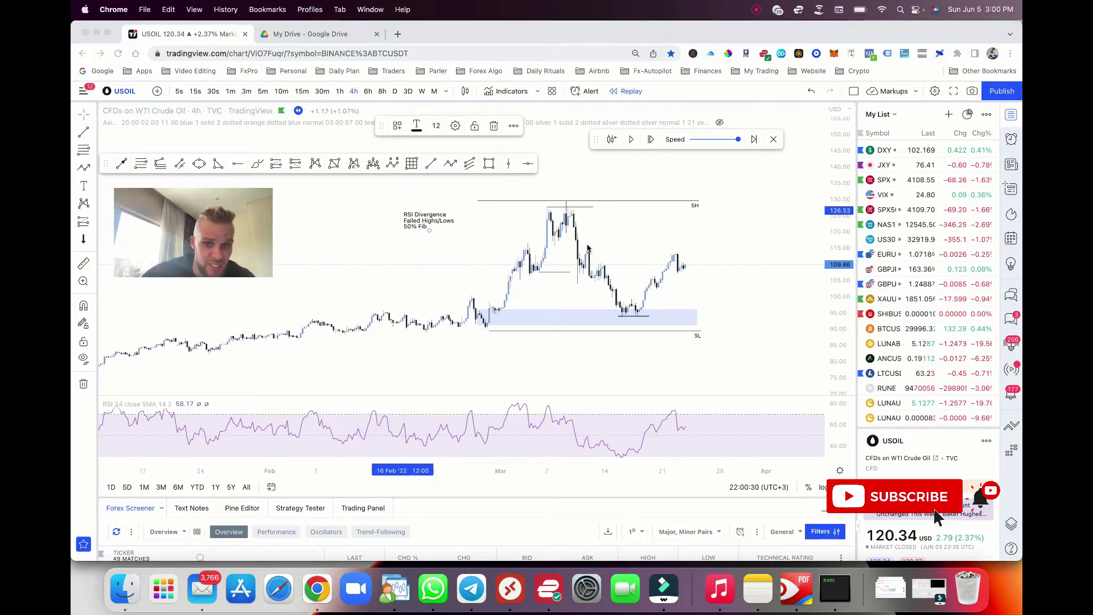
pyautogui.moveTo(216, 226)
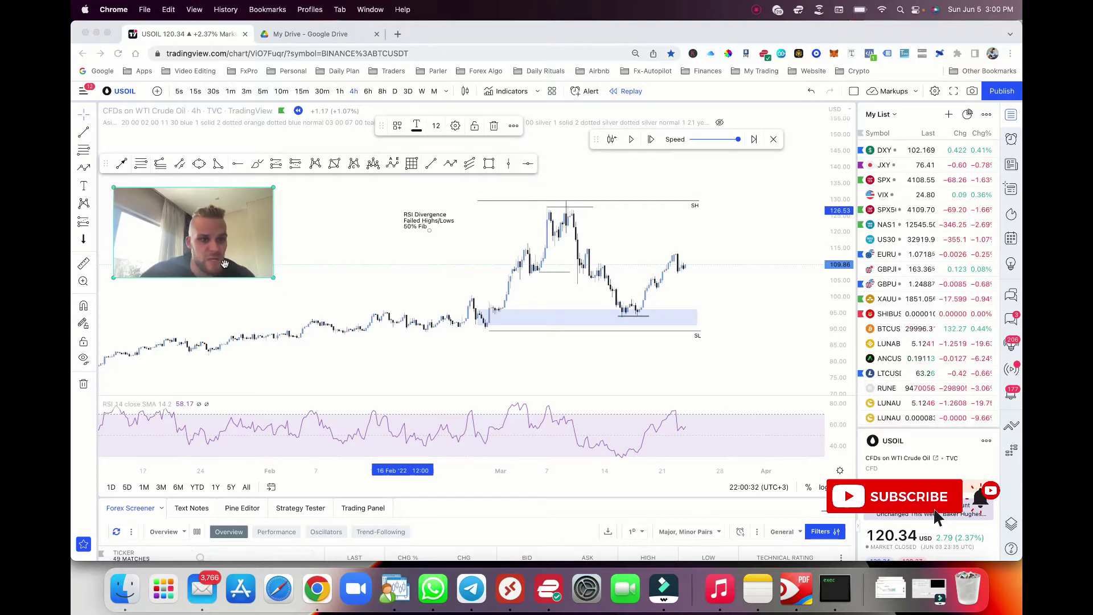
pyautogui.moveTo(216, 225); pyautogui.dragTo(241, 170)
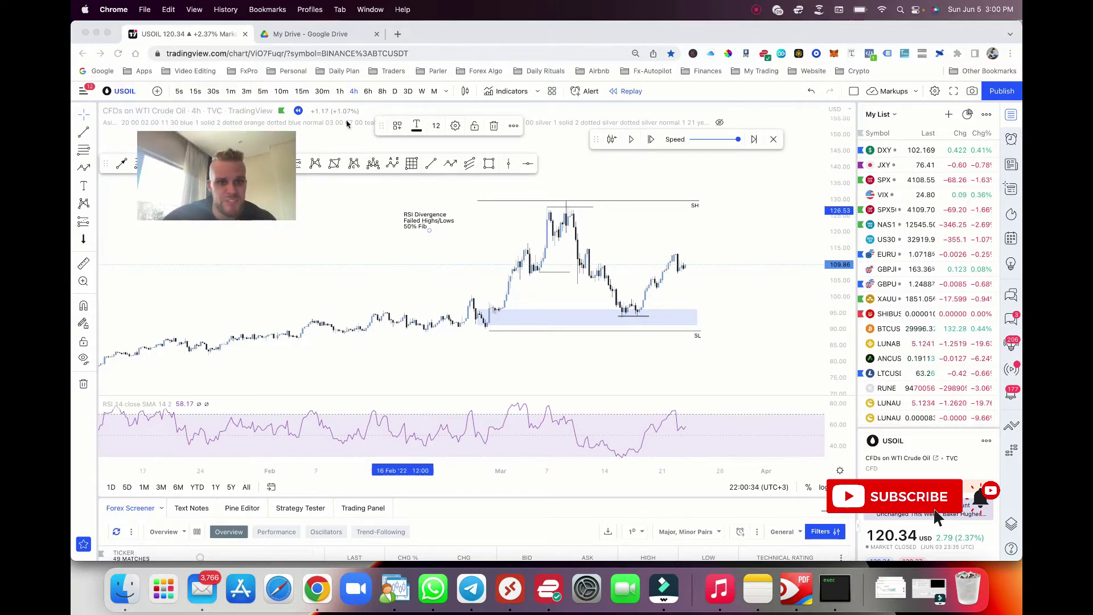
# - Switch the chart to the daily timeframe and move the RSI Divergence note further away from the rally candles
pyautogui.click(394, 92)
pyautogui.scroll(10, 473, 268)
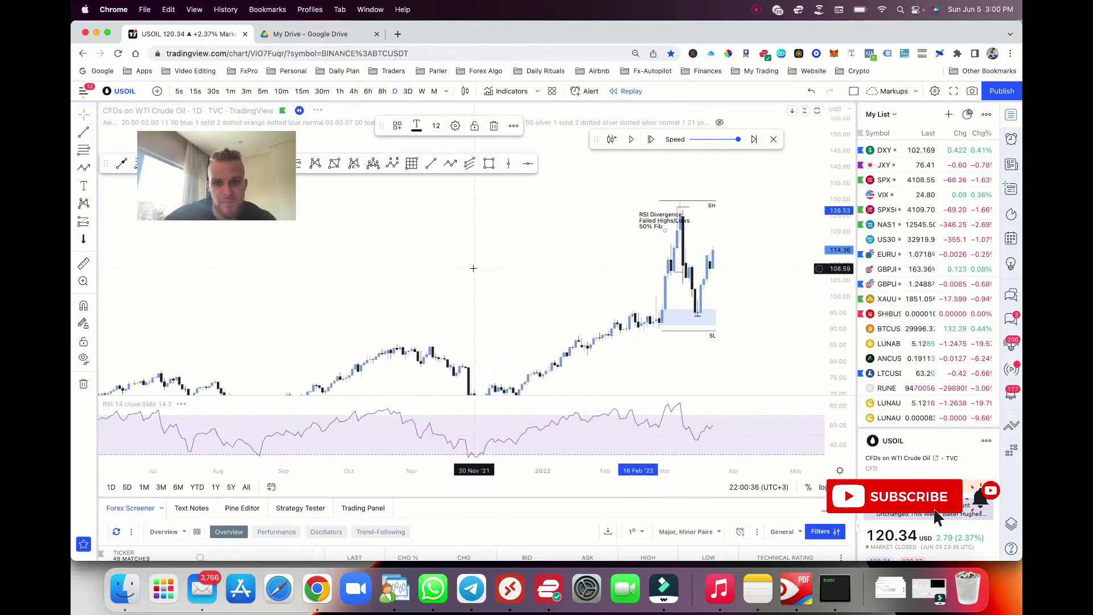
pyautogui.scroll(1, 473, 268)
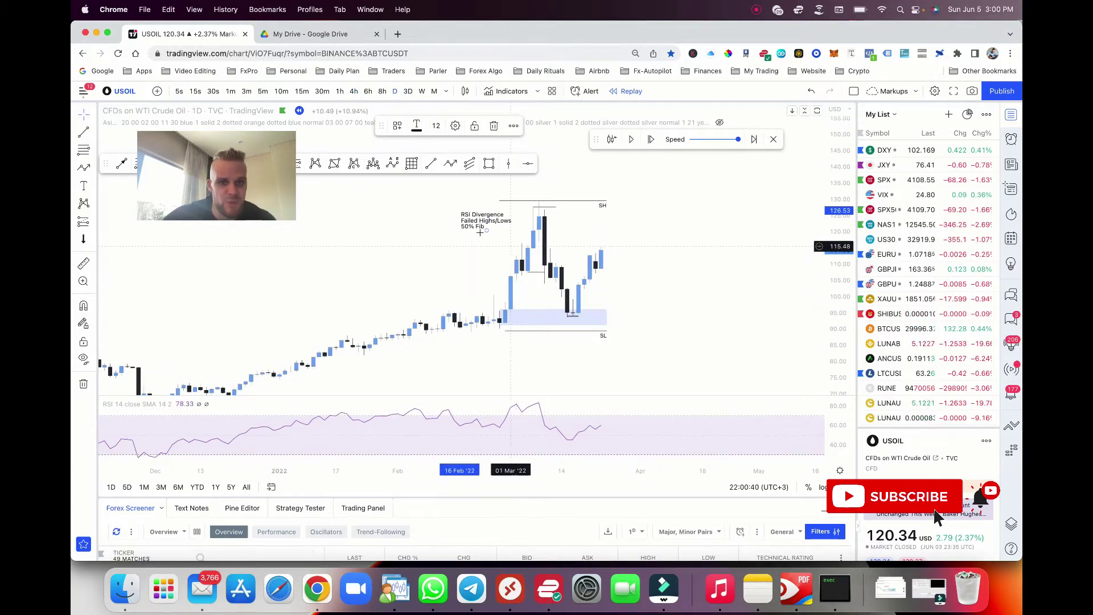
pyautogui.moveTo(480, 232); pyautogui.dragTo(407, 261)
# - Nudge the SL line up to about 90 and switch the chart to the 4-hour timeframe
pyautogui.click(514, 330)
pyautogui.moveTo(514, 327); pyautogui.dragTo(508, 325)
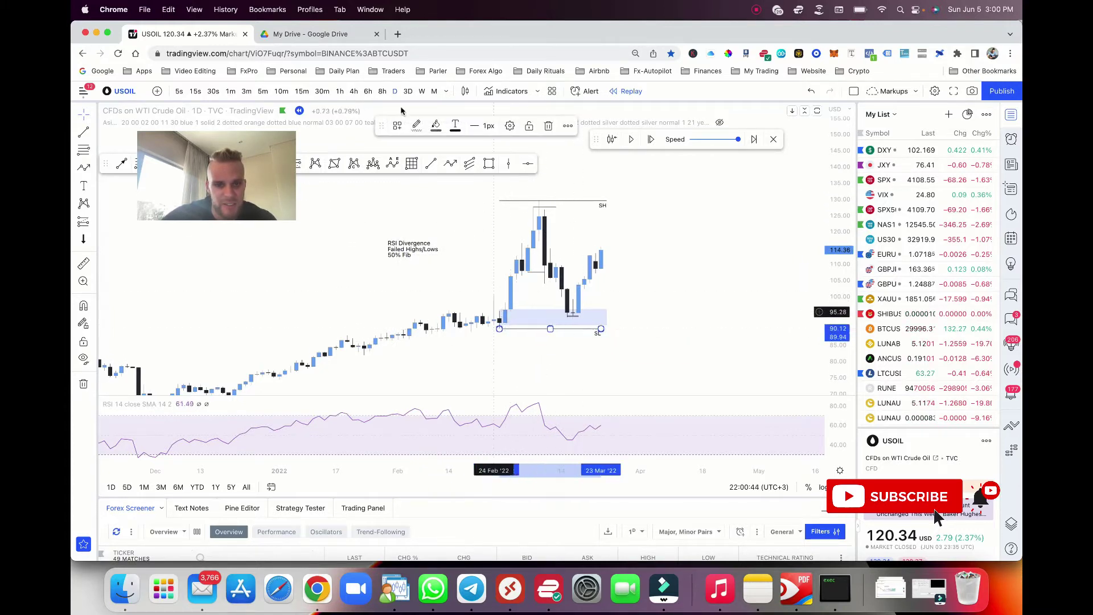
pyautogui.moveTo(539, 288); pyautogui.dragTo(596, 289)
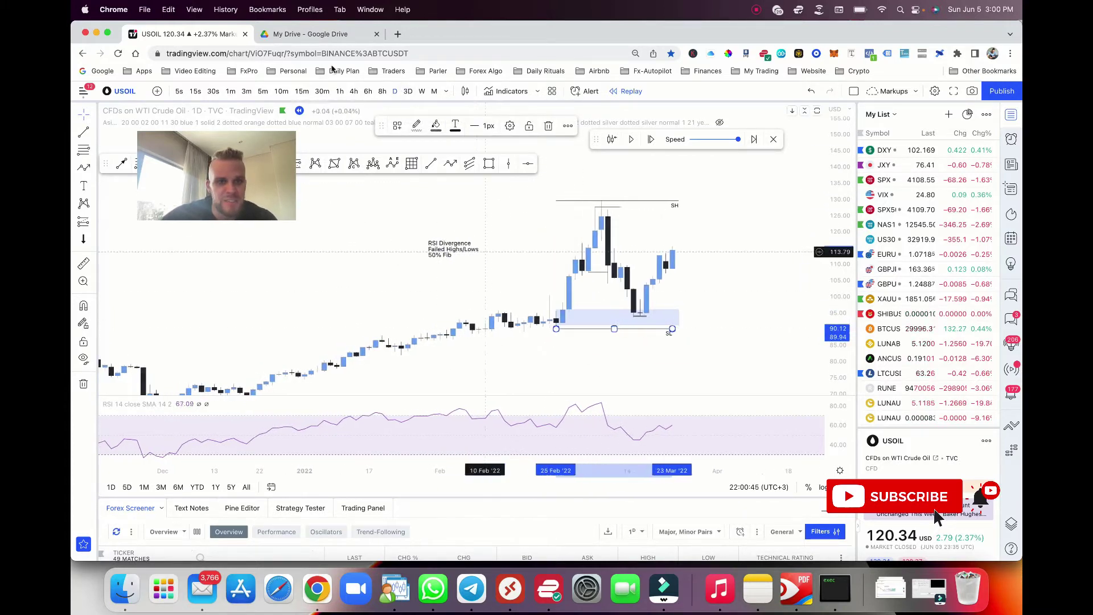
pyautogui.click(353, 91)
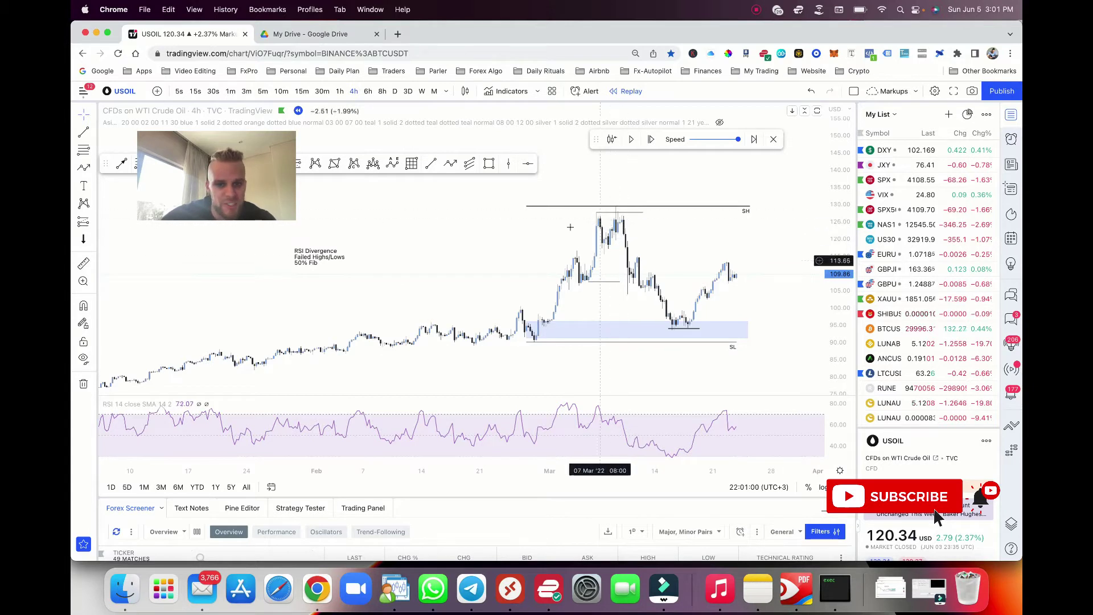
pyautogui.click(451, 163)
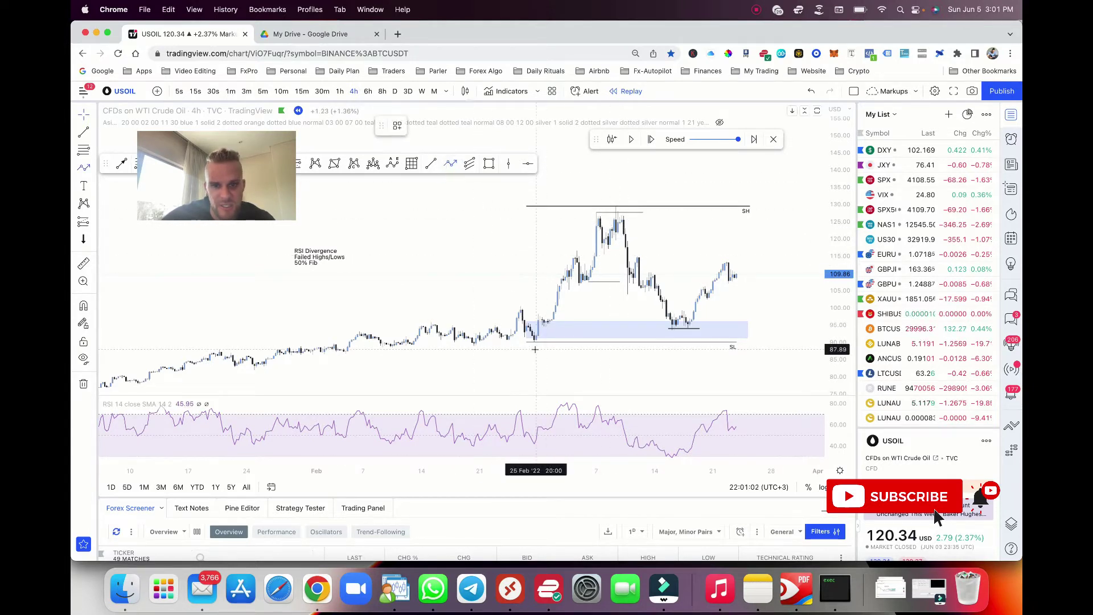
pyautogui.click(533, 346)
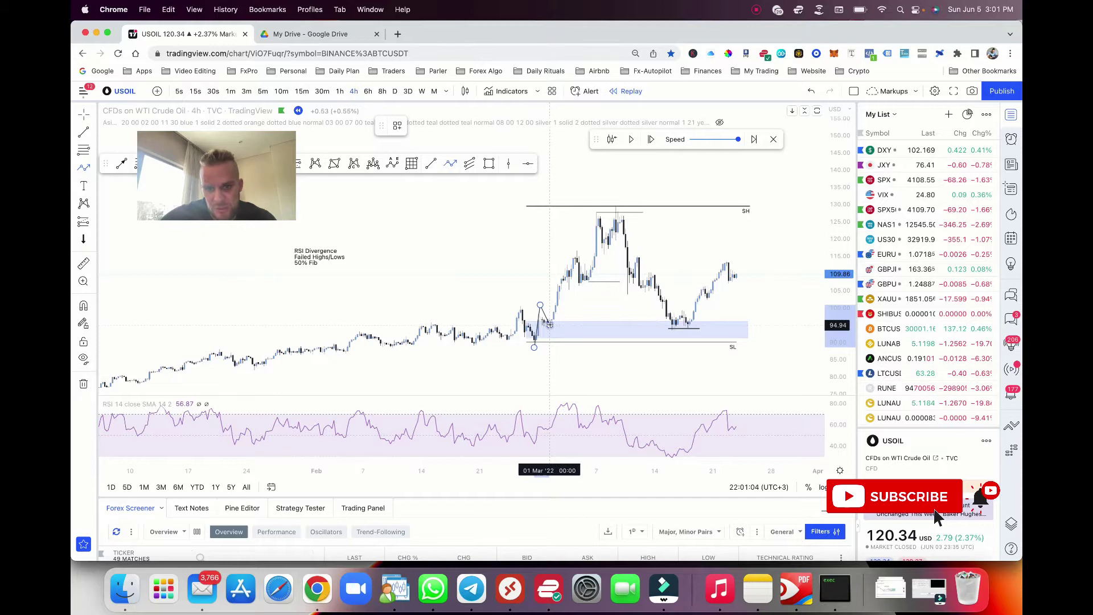
pyautogui.click(549, 325)
pyautogui.click(576, 252)
pyautogui.click(585, 286)
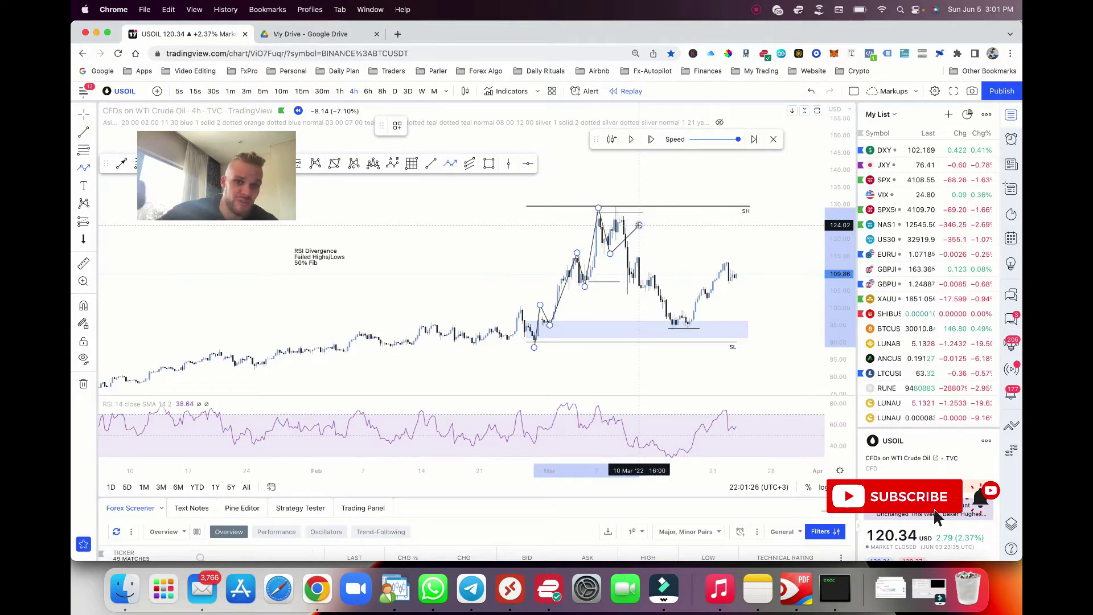
pyautogui.click(639, 225)
pyautogui.press('Escape')
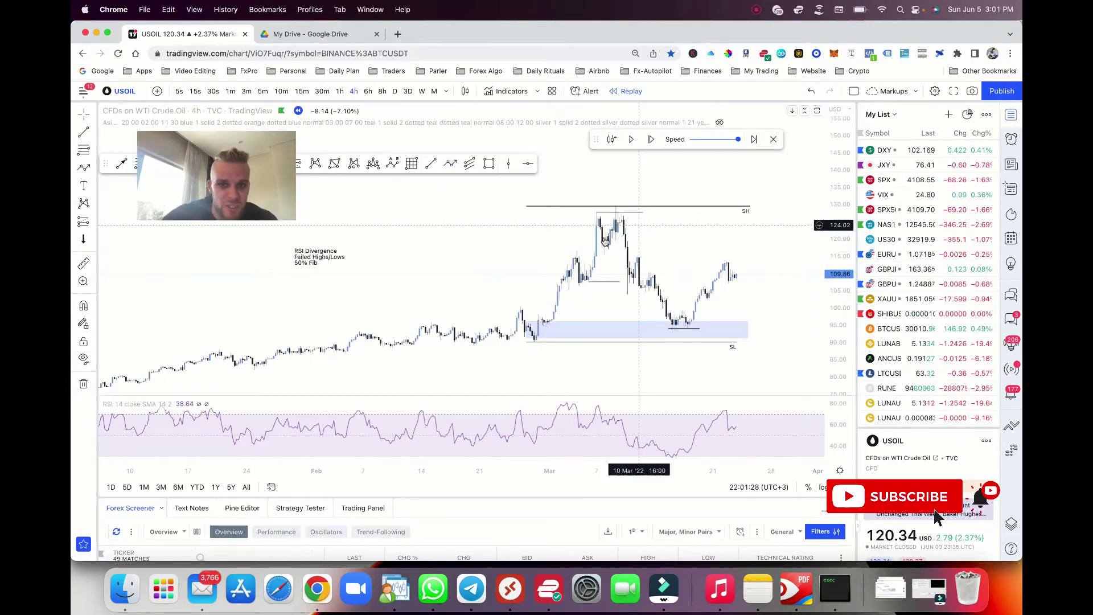
# - Draw a flat rectangle at about 100 from the 24 February high to 1 March and apply the BOS template
pyautogui.moveTo(310, 258); pyautogui.dragTo(467, 232)
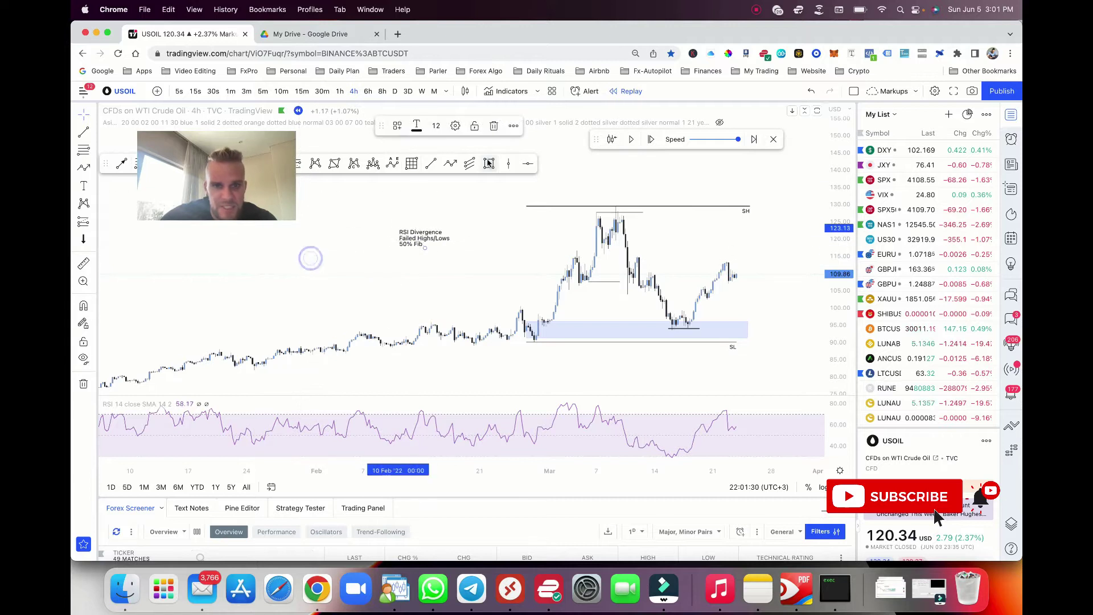
pyautogui.click(520, 307)
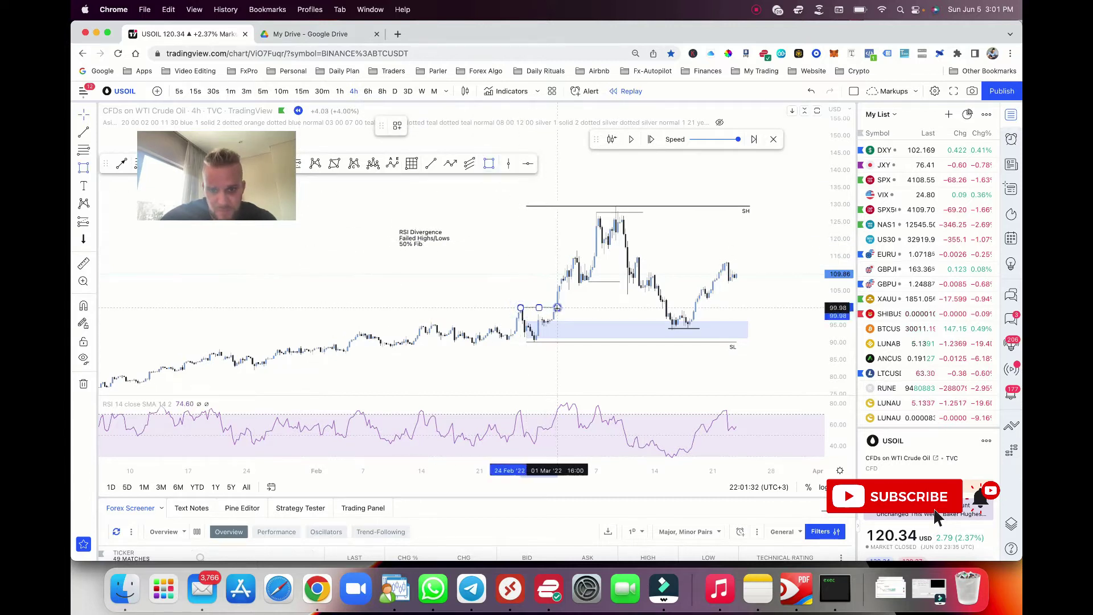
pyautogui.click(558, 307)
pyautogui.rightClick(557, 307)
pyautogui.moveTo(597, 319)
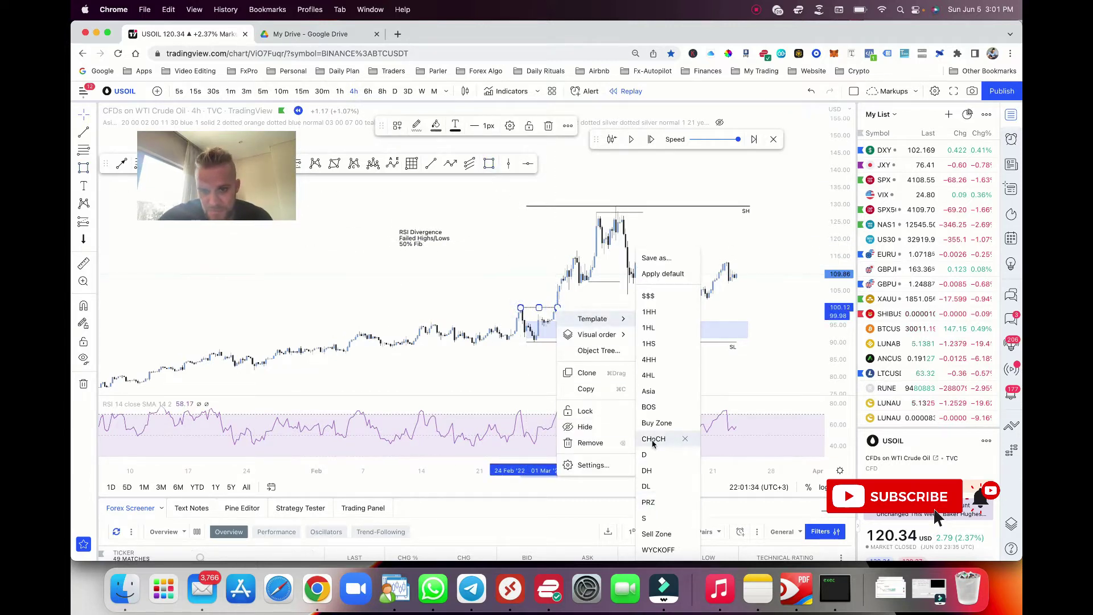
pyautogui.click(649, 406)
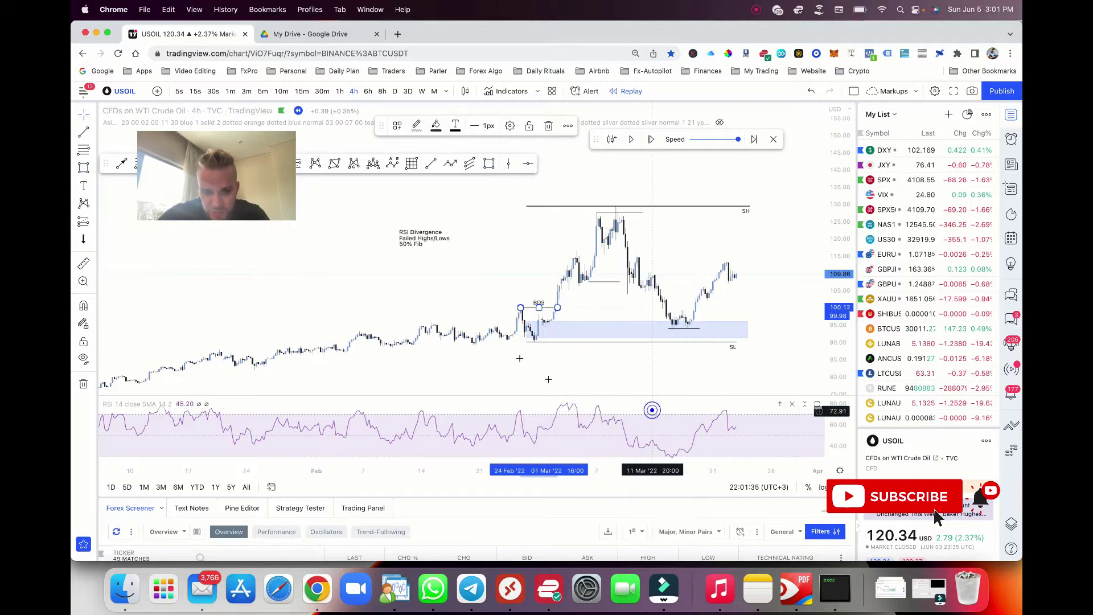
# - Copy the BOS marker and place the copy at about 117 on the early-March high, ending at 7 March
pyautogui.click(525, 309)
pyautogui.press('super+c')
pyautogui.press('super+v')
pyautogui.moveTo(527, 287)
pyautogui.mouseDown()
pyautogui.moveTo(562, 254)
pyautogui.moveTo(644, 222)
pyautogui.moveTo(622, 222)
pyautogui.mouseUp()
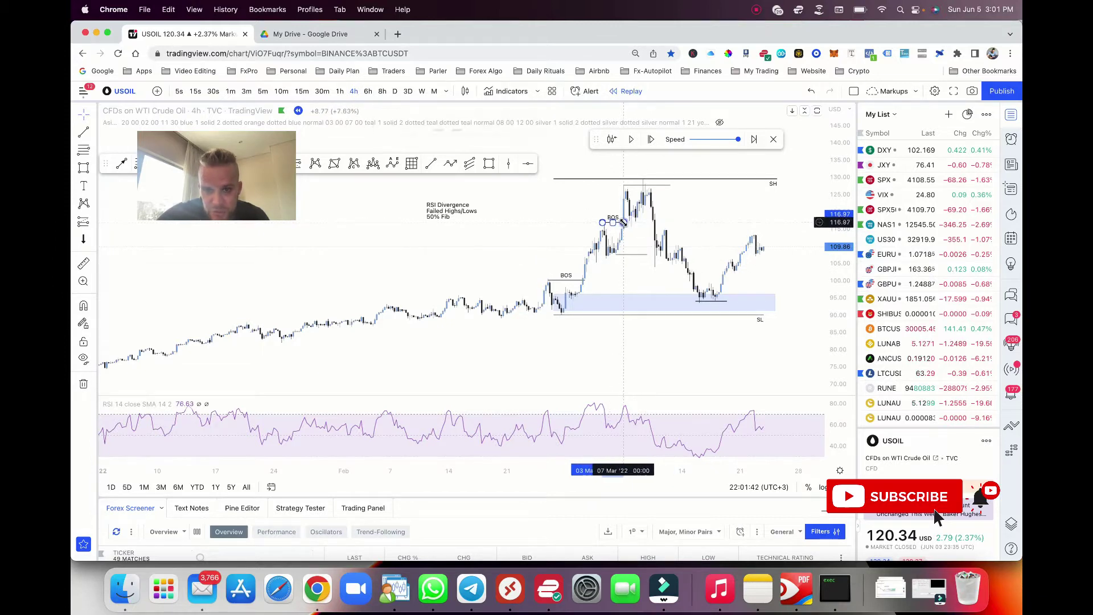
pyautogui.moveTo(532, 209)
pyautogui.mouseDown()
pyautogui.moveTo(467, 248)
pyautogui.moveTo(443, 223)
pyautogui.mouseUp()
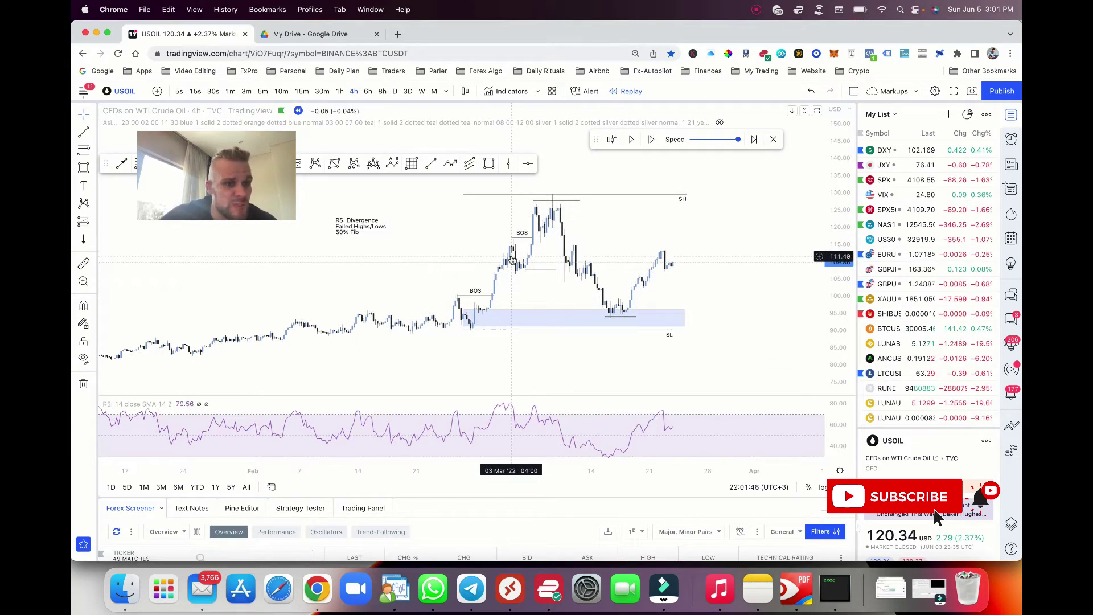
# - Review the BOS levels on the 1-hour and 30-minute timeframes and return to the 4-hour chart
pyautogui.click(340, 91)
pyautogui.hscroll(-10, 419, 221)
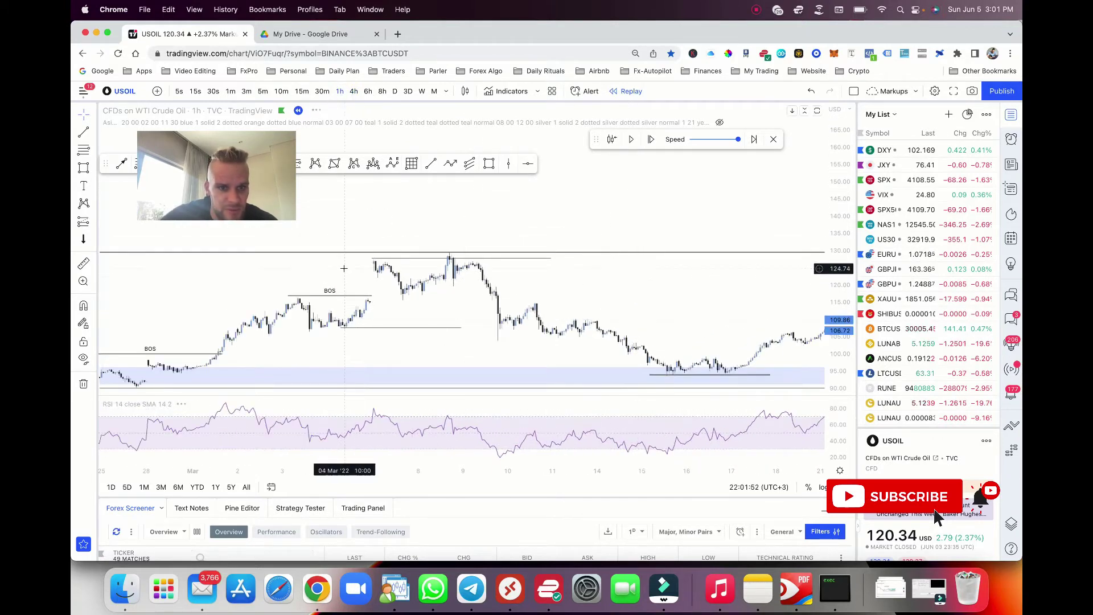
pyautogui.click(322, 91)
pyautogui.hscroll(-10, 506, 213)
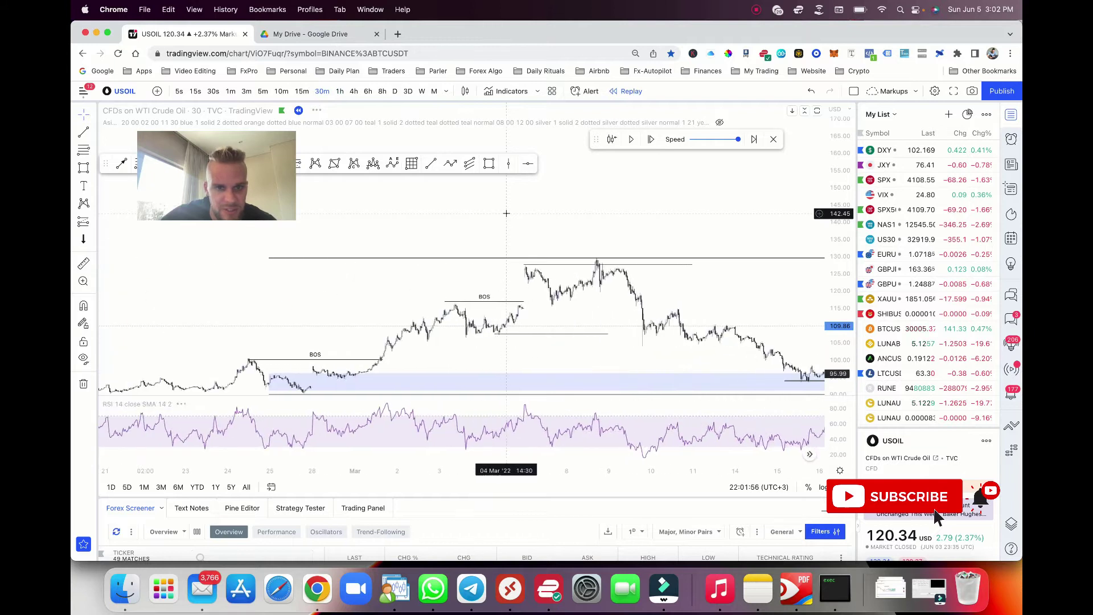
pyautogui.click(353, 92)
pyautogui.hscroll(10, 446, 203)
pyautogui.hscroll(-5, 447, 202)
pyautogui.scroll(5, 447, 202)
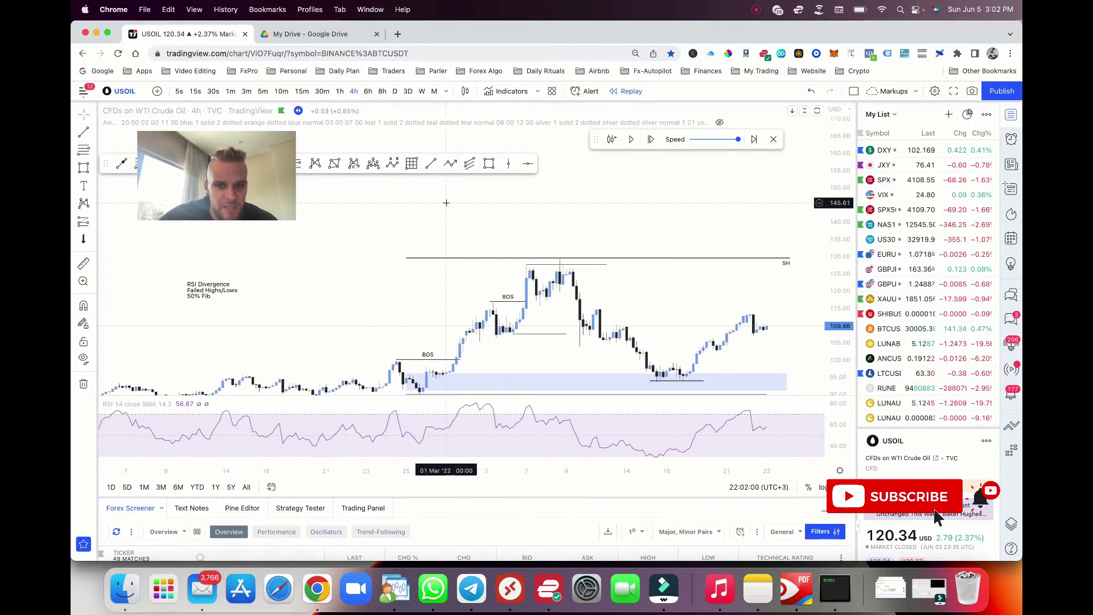
# - Move the RSI Divergence note above the second BOS marker, just before the early-March peak
pyautogui.moveTo(461, 233); pyautogui.dragTo(461, 199)
pyautogui.moveTo(205, 261); pyautogui.dragTo(387, 248)
pyautogui.scroll(3, 497, 205)
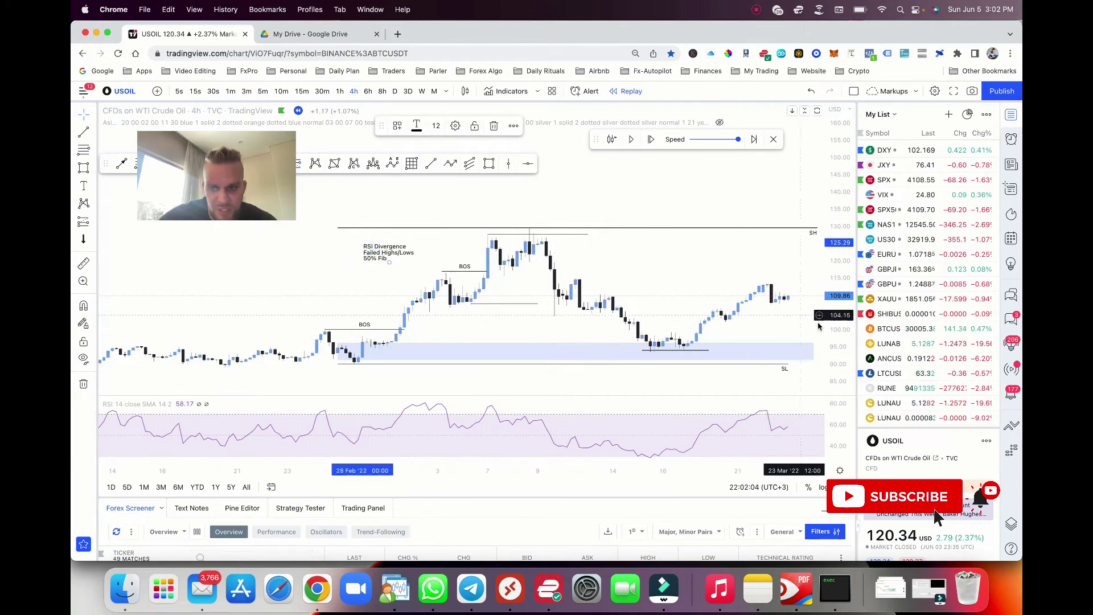
pyautogui.moveTo(835, 325); pyautogui.dragTo(835, 289)
pyautogui.scroll(1, 492, 215)
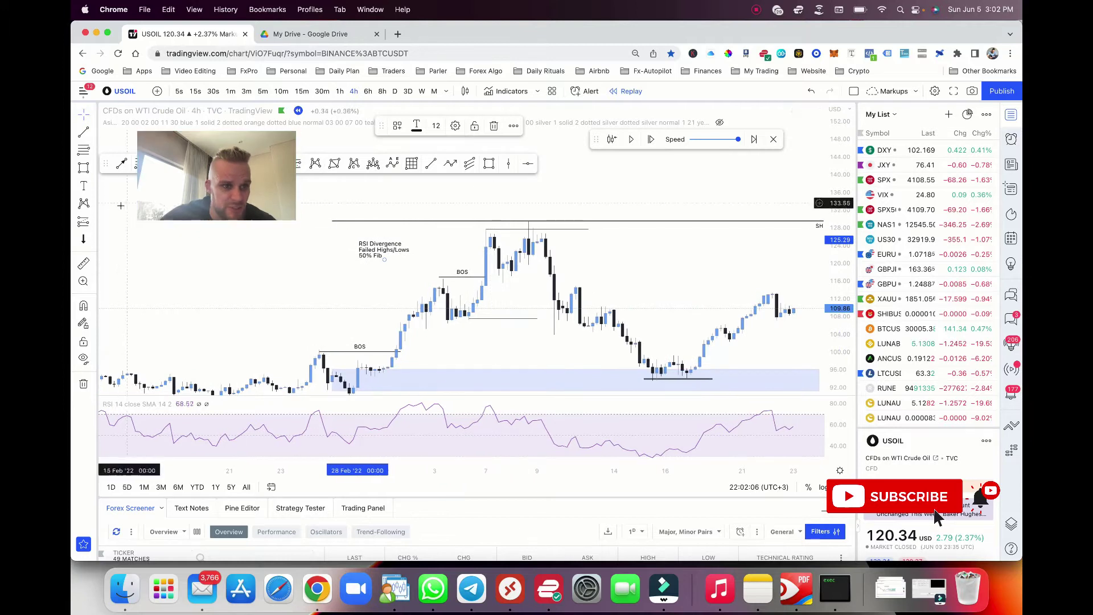
# - Place a short position on the 7 March peak, tighten its stop above the highs and narrow its width to a few candles
pyautogui.click(93, 223)
pyautogui.click(134, 244)
pyautogui.click(490, 246)
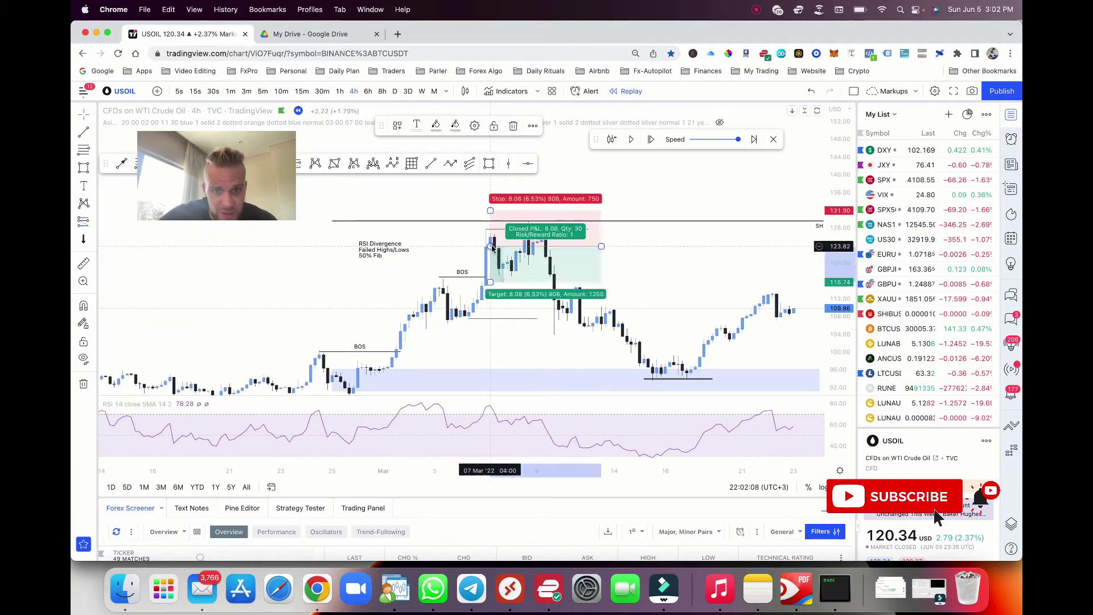
pyautogui.moveTo(490, 207)
pyautogui.mouseDown()
pyautogui.moveTo(490, 221)
pyautogui.moveTo(483, 200)
pyautogui.moveTo(484, 219)
pyautogui.mouseUp()
pyautogui.moveTo(594, 238); pyautogui.dragTo(490, 233)
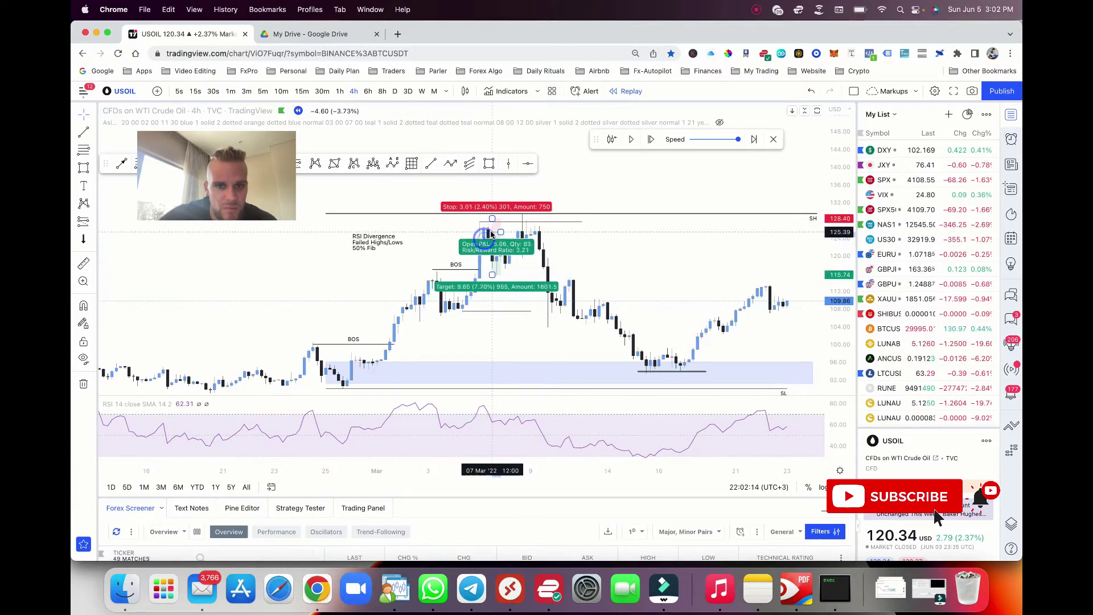
# - Adjust the short position to an entry of 124.71 and a stop of 127.73
pyautogui.click(467, 264)
pyautogui.scroll(-1, 446, 231)
pyautogui.moveTo(513, 218); pyautogui.dragTo(513, 223)
pyautogui.scroll(2, 449, 227)
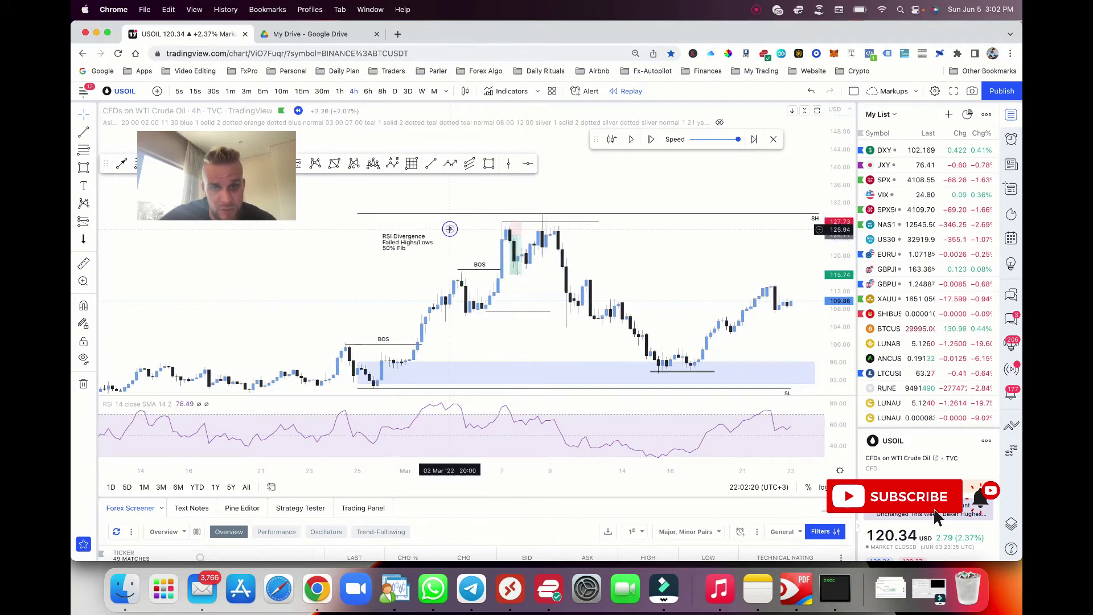
# - Draw a rising trend line from the 7 March low at 115.43 to 128.96 on 10 March
pyautogui.scroll(-2, 463, 255)
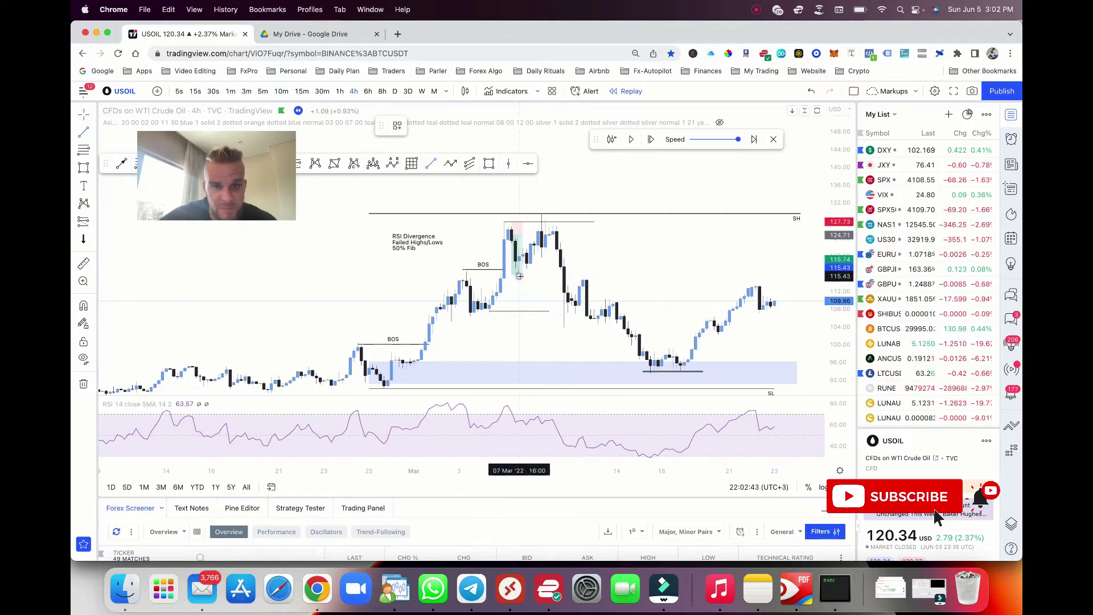
pyautogui.click(519, 276)
pyautogui.click(586, 216)
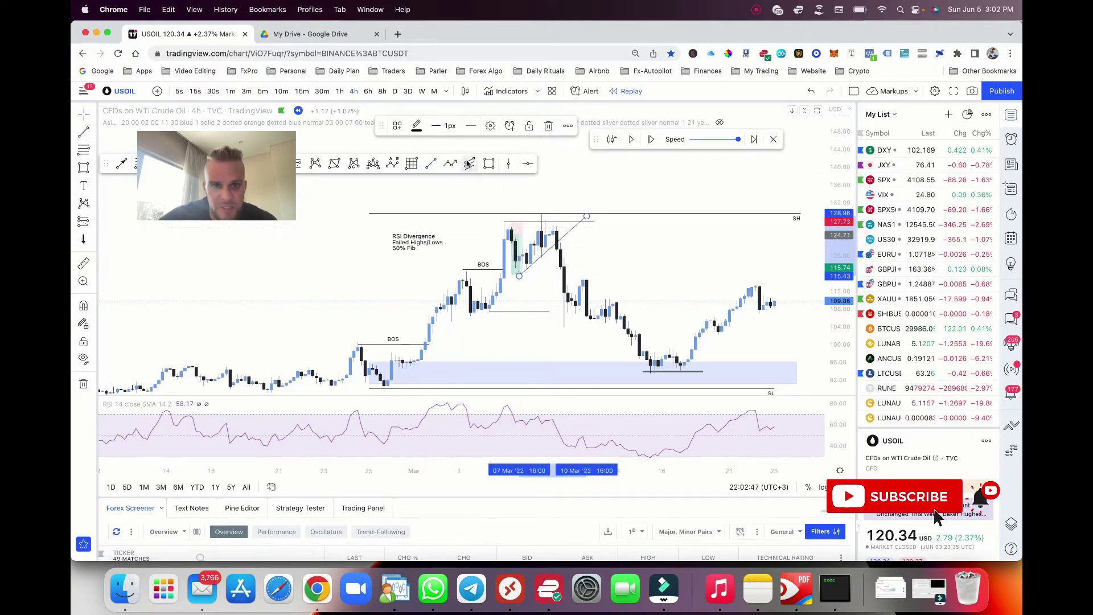
pyautogui.click(481, 162)
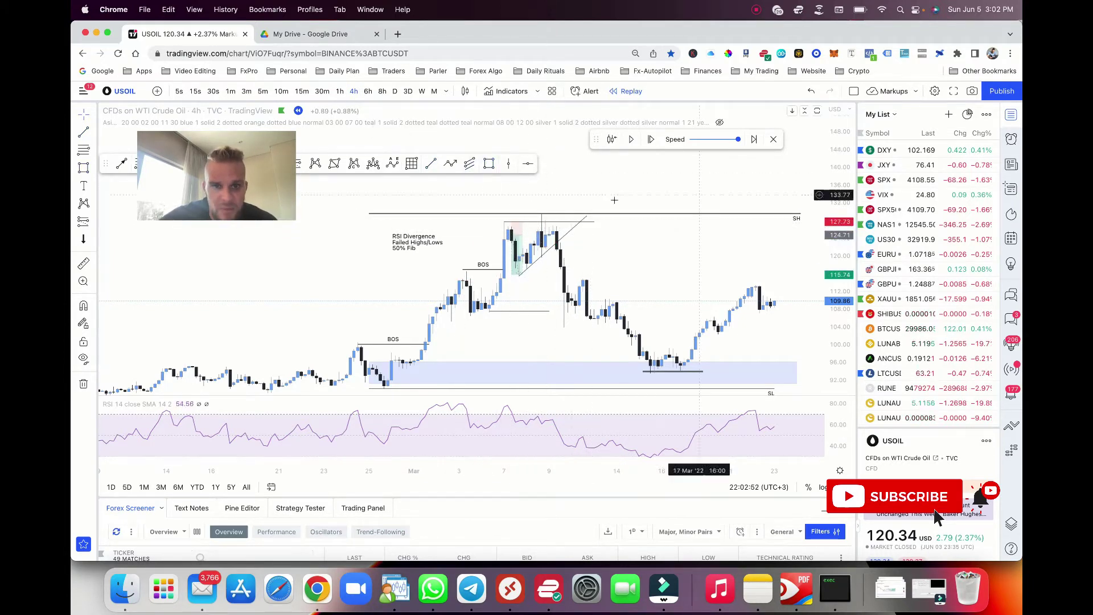
# - Draw a falling trend line over the RSI peaks from 81.81 on 7 March to 70.57 on 9 March
pyautogui.click(508, 401)
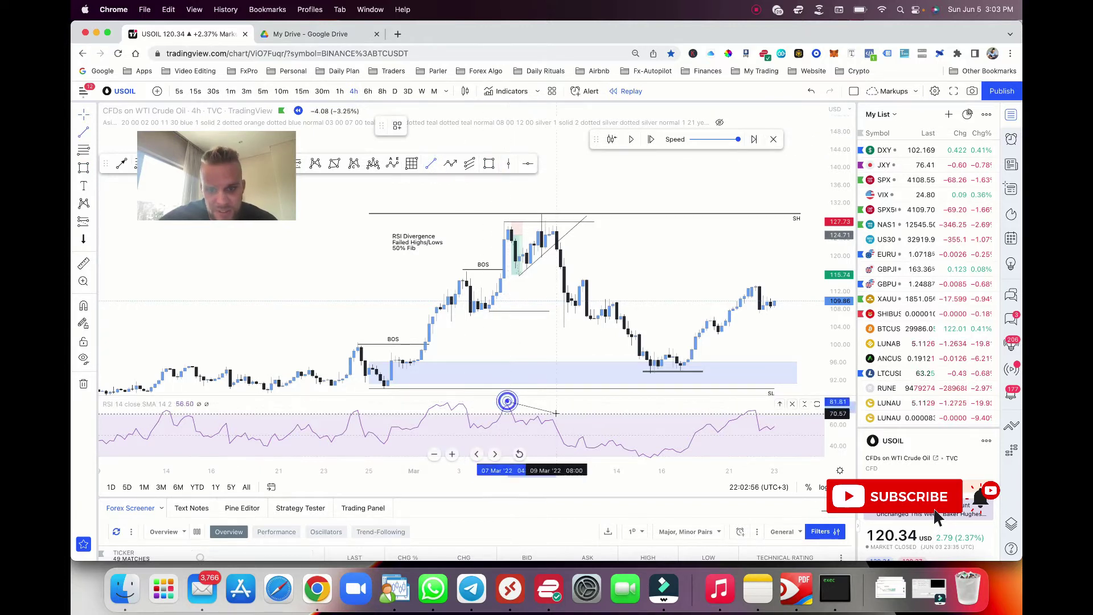
pyautogui.doubleClick(562, 403)
pyautogui.click(618, 411)
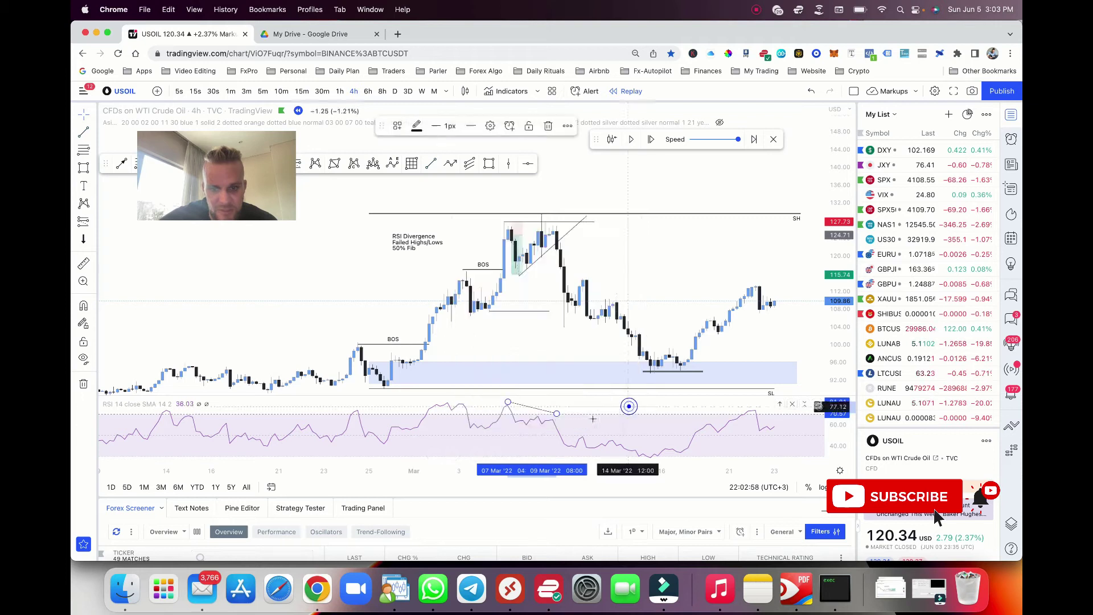
# - Draw a rising trend line above the two March price highs to mark the divergence against the RSI
pyautogui.scroll(-2, 472, 273)
pyautogui.click(431, 163)
pyautogui.click(500, 218)
pyautogui.click(546, 203)
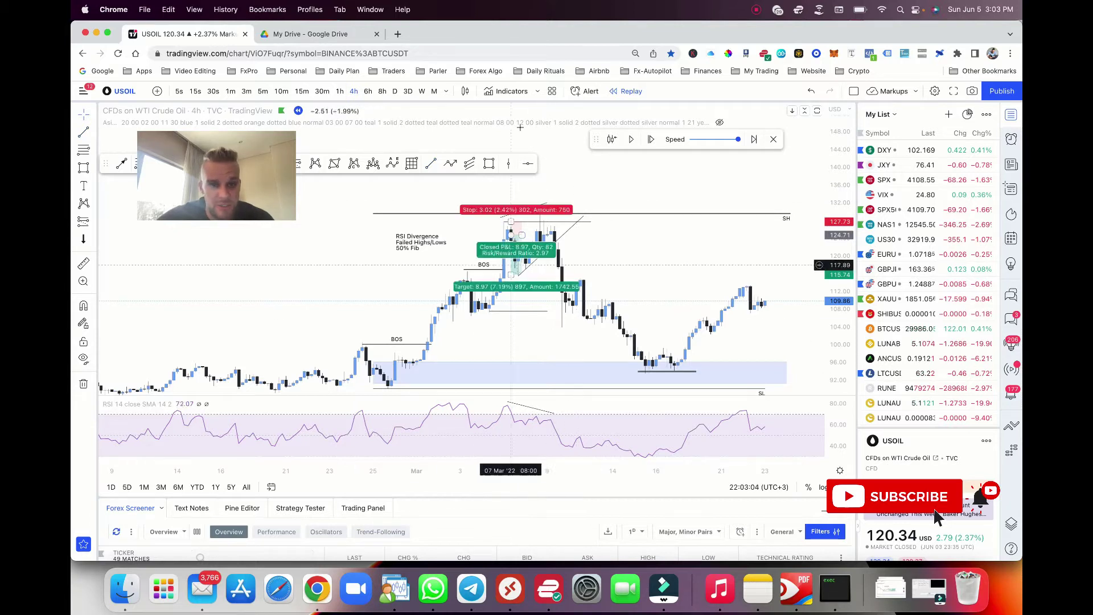
# - Switch to the 1-hour chart and lower the end of the rising trend line to 128.43 on 10 March
pyautogui.click(339, 91)
pyautogui.hscroll(-10, 391, 202)
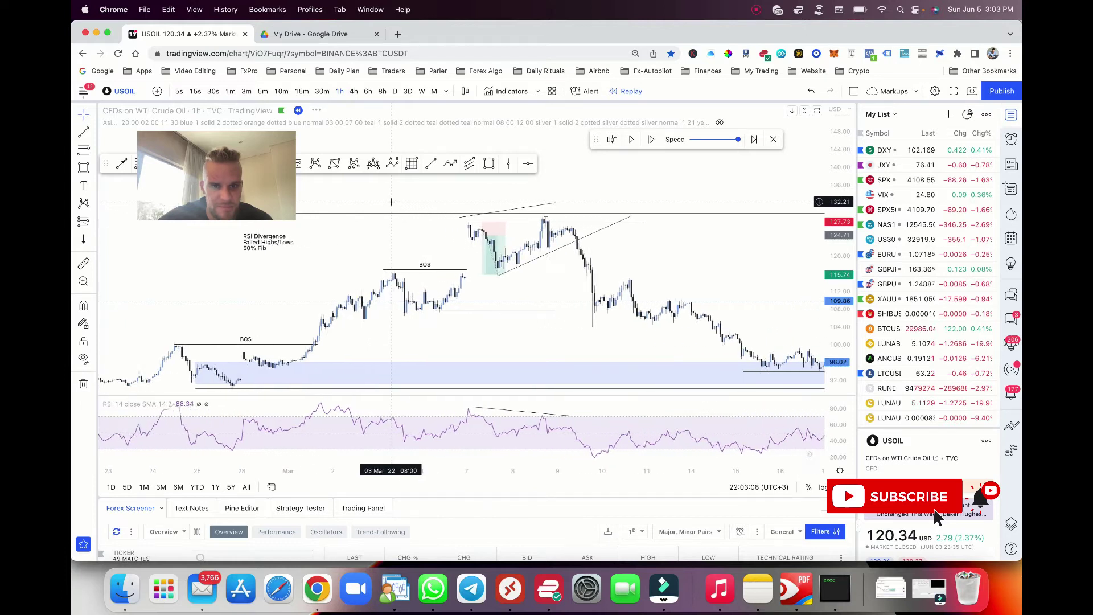
pyautogui.scroll(5, 705, 265)
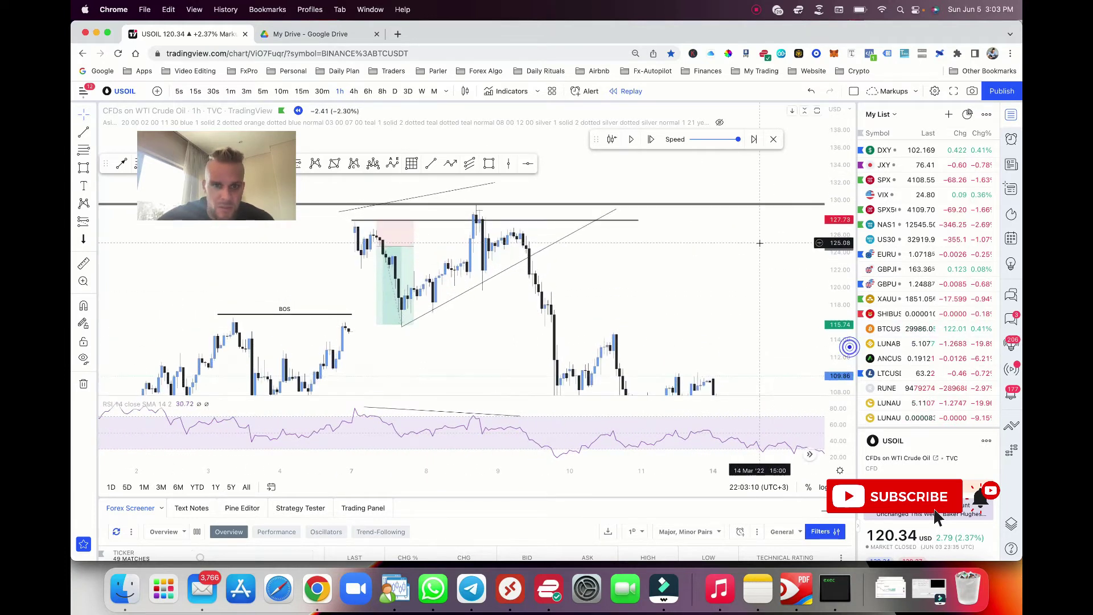
pyautogui.moveTo(634, 209); pyautogui.dragTo(634, 214)
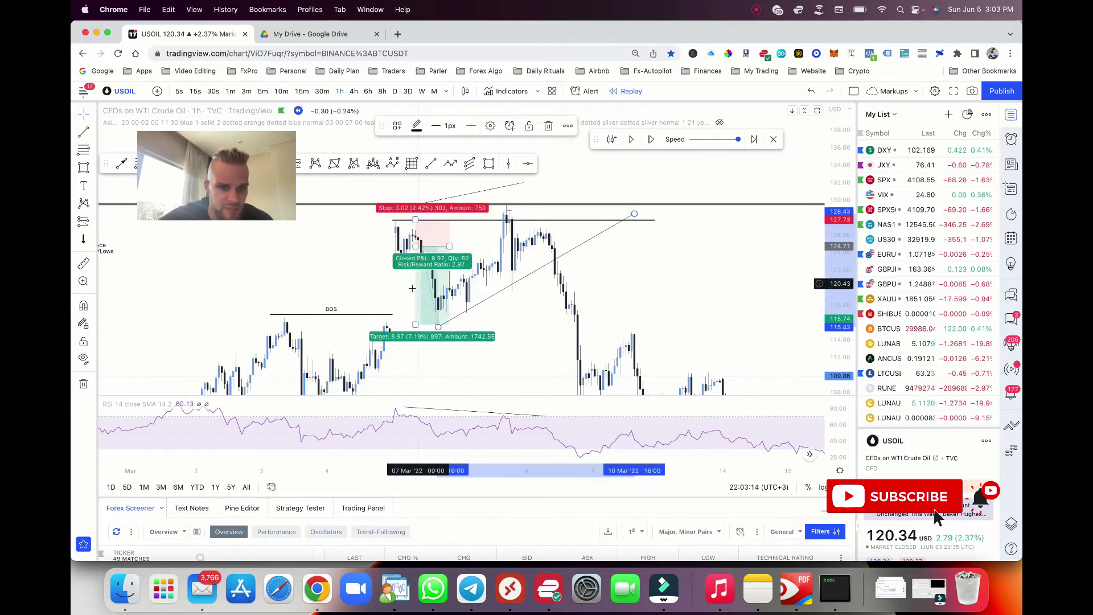
pyautogui.hscroll(-1, 460, 268)
pyautogui.hscroll(-1, 462, 274)
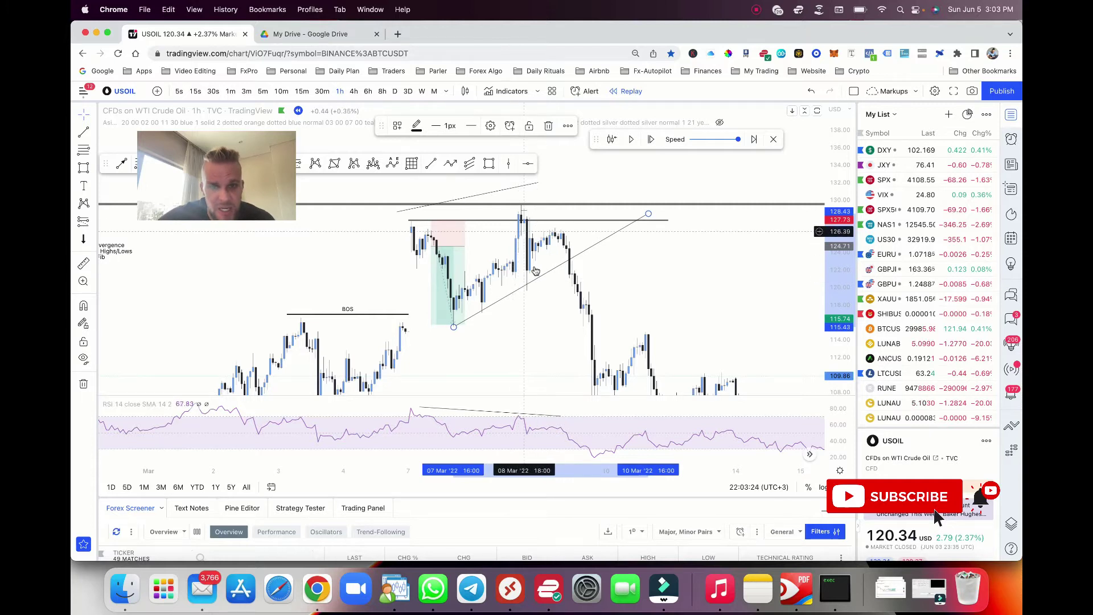
# - Switch to the 15-minute chart and mark a flat, thin rectangle at about 124.15 beneath the 8 March peak
pyautogui.click(487, 164)
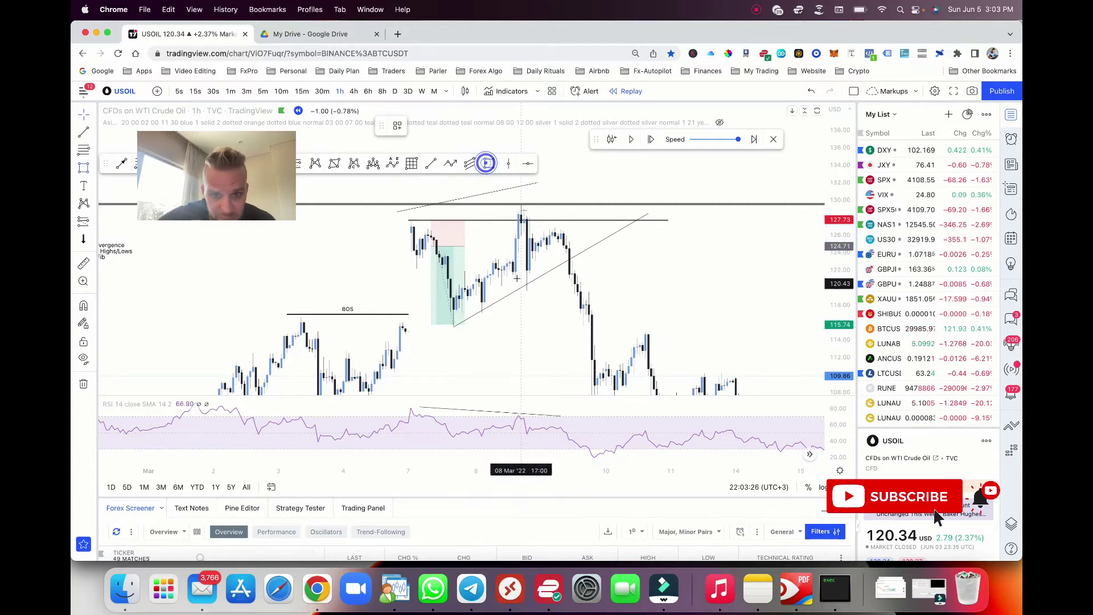
pyautogui.click(551, 278)
pyautogui.click(302, 91)
pyautogui.scroll(6, 493, 245)
pyautogui.moveTo(489, 278); pyautogui.dragTo(499, 251)
pyautogui.moveTo(580, 255); pyautogui.dragTo(501, 250)
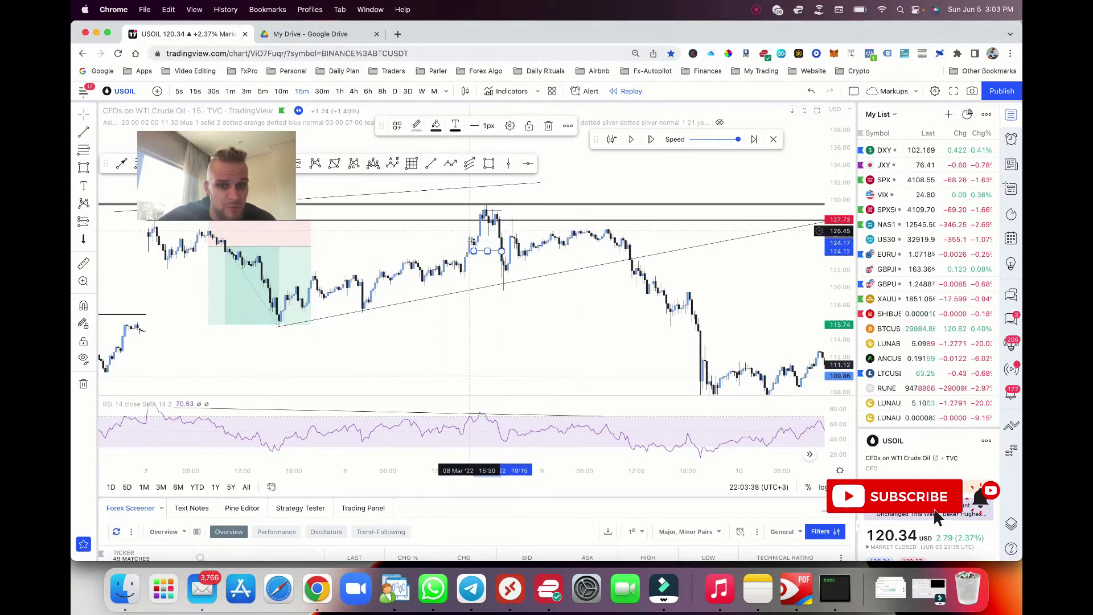
# - Add the FXN - Asian Session Range indicator to the 15-minute chart
pyautogui.scroll(3, 430, 193)
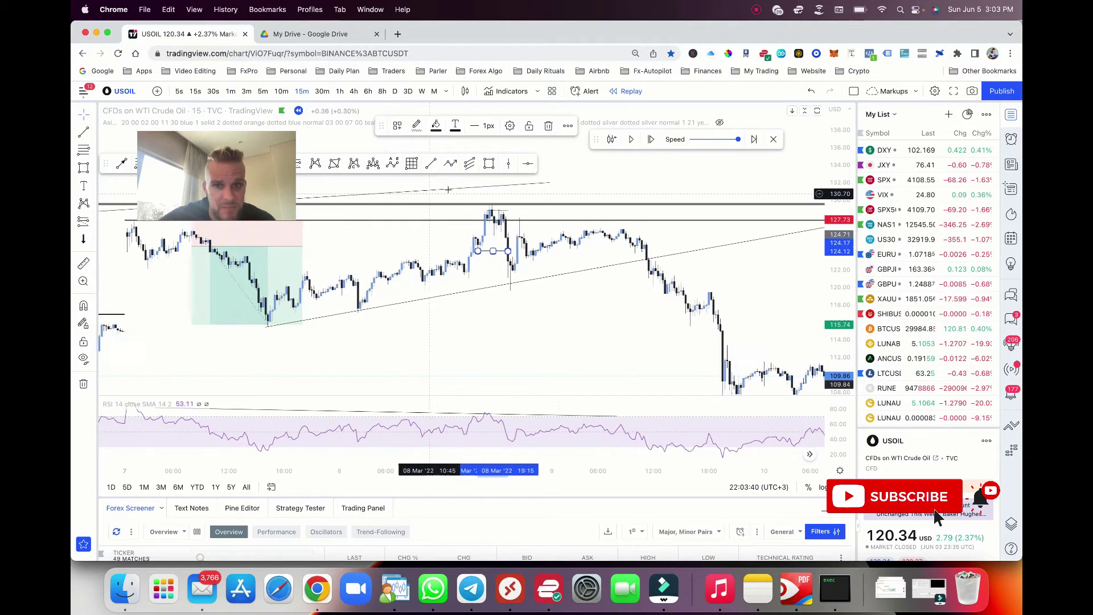
pyautogui.click(491, 92)
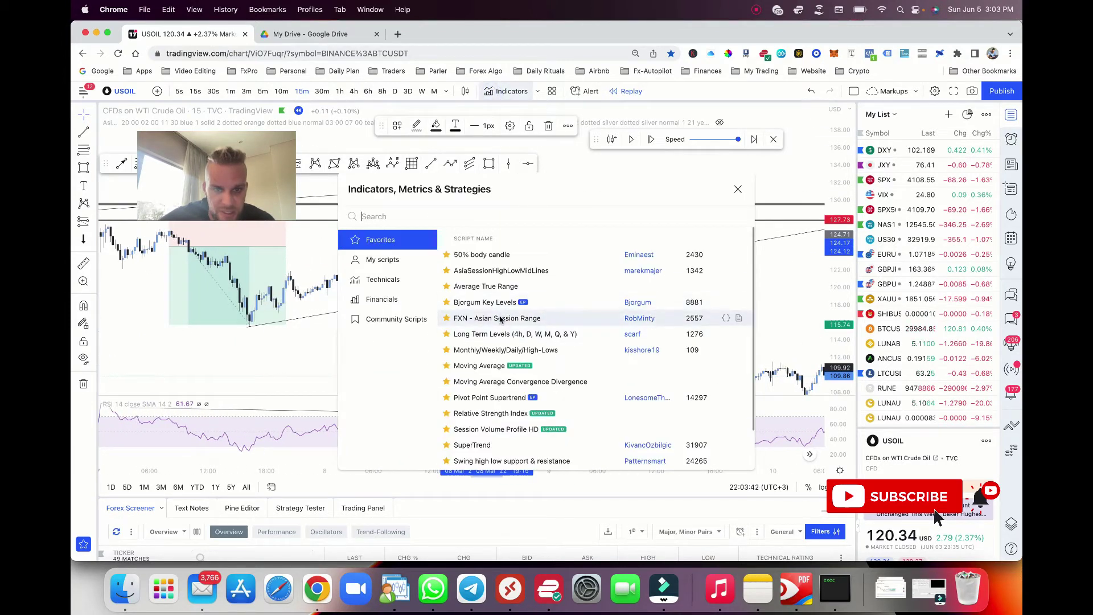
pyautogui.click(499, 317)
pyautogui.click(737, 190)
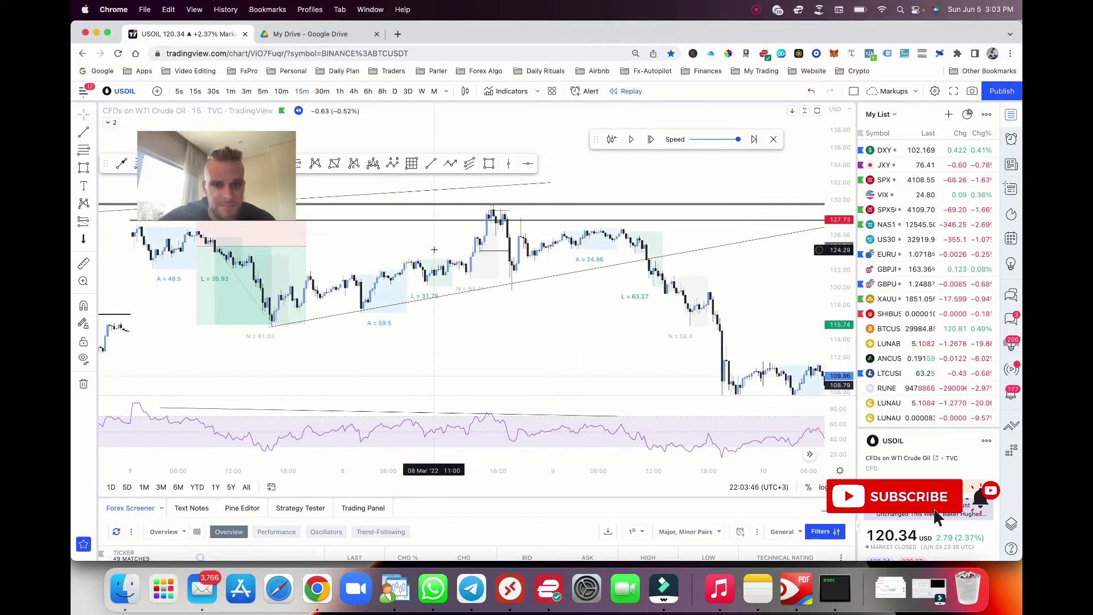
pyautogui.scroll(1, 504, 225)
pyautogui.scroll(2, 544, 196)
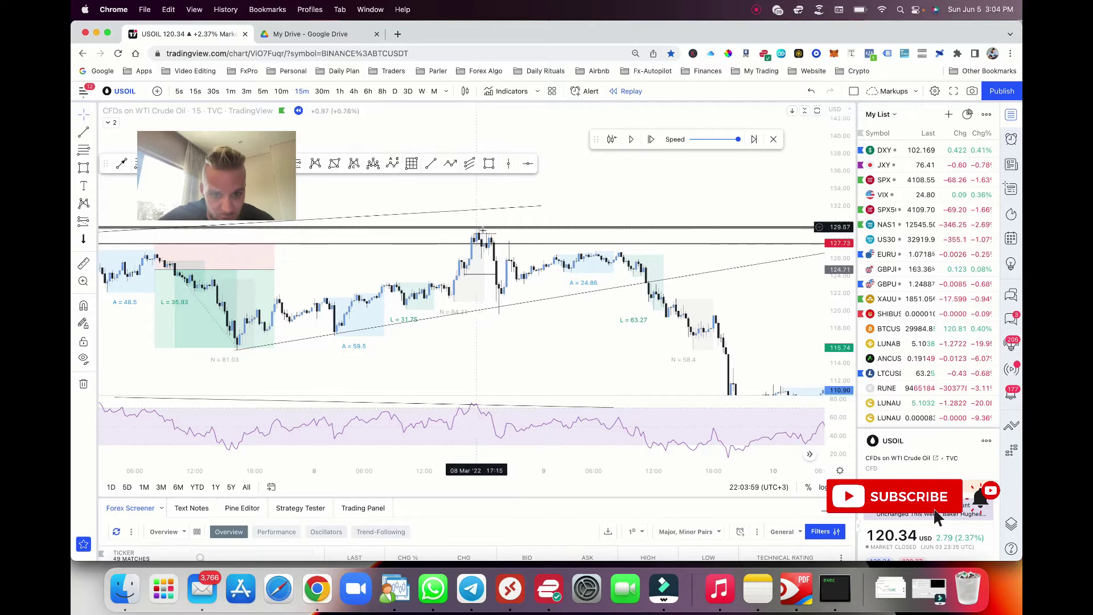
pyautogui.scroll(1, 475, 244)
# - Place a short position at the 8 March high with entry 127.52, stop 129.68 and target 122.40
pyautogui.click(92, 222)
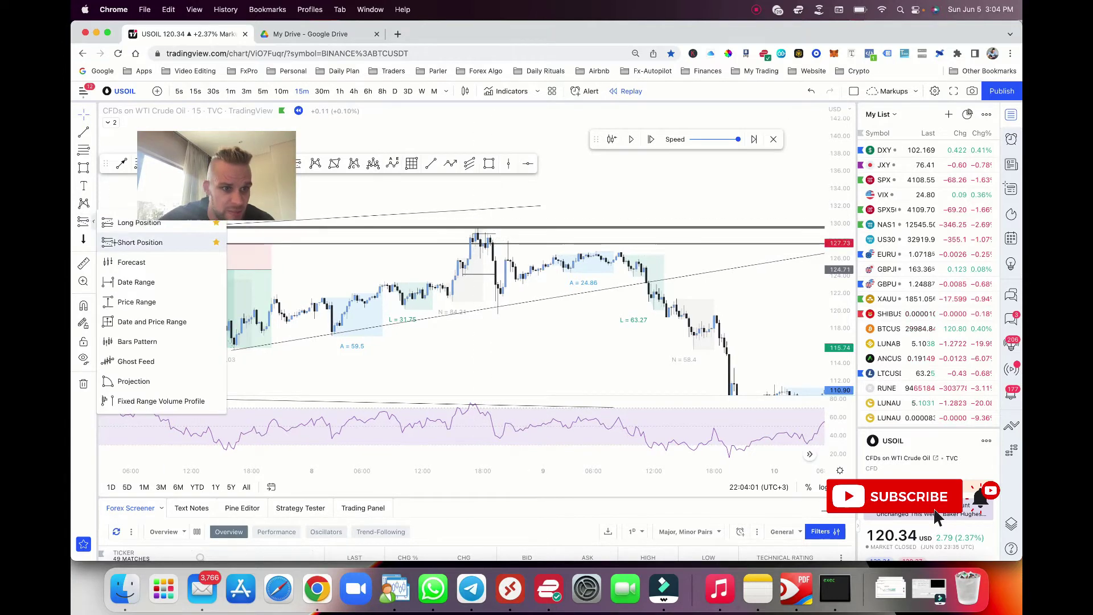
pyautogui.click(131, 240)
pyautogui.click(490, 245)
pyautogui.moveTo(491, 209); pyautogui.dragTo(774, 202)
pyautogui.click(510, 234)
# - Restart the bar replay from 8 March 19:30 and check the setup on the 4-hour, 1-hour and 15-minute charts
pyautogui.hscroll(-5, 767, 203)
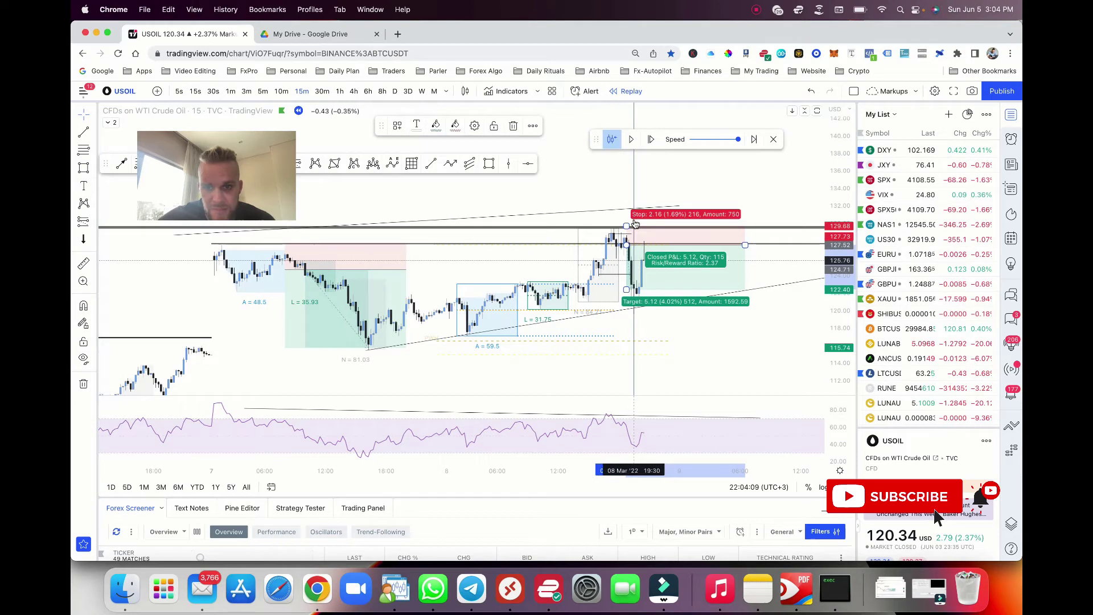
pyautogui.click(636, 223)
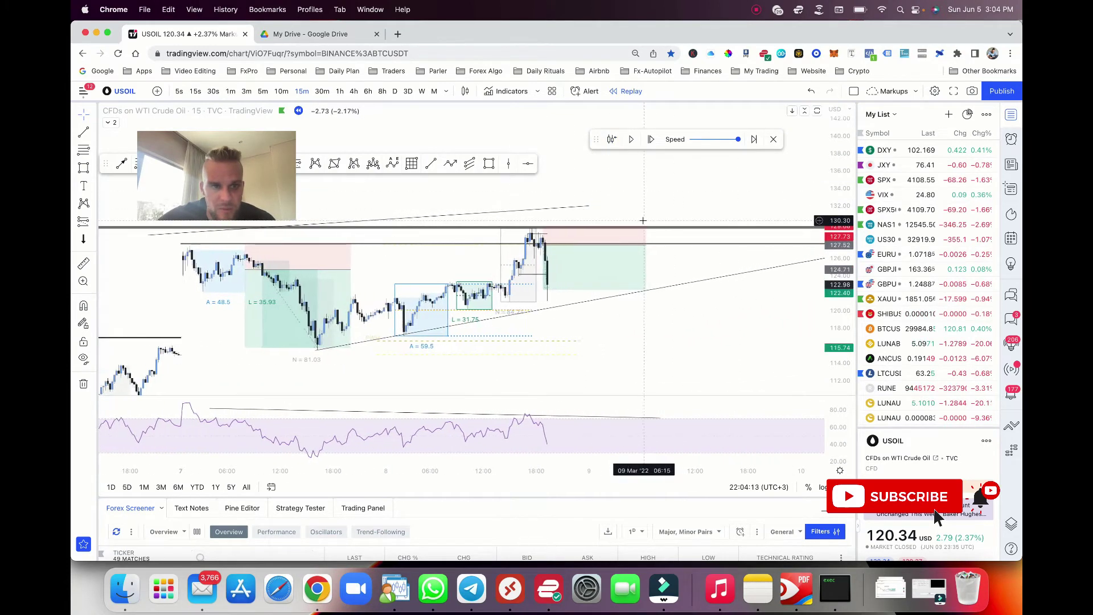
pyautogui.scroll(1, 643, 221)
pyautogui.click(354, 92)
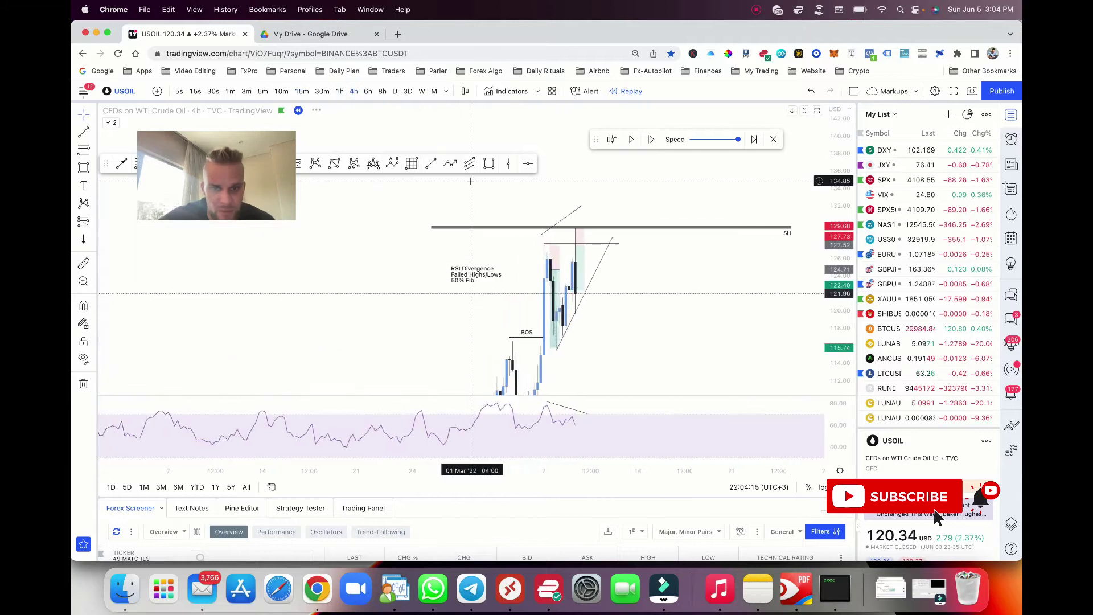
pyautogui.click(340, 91)
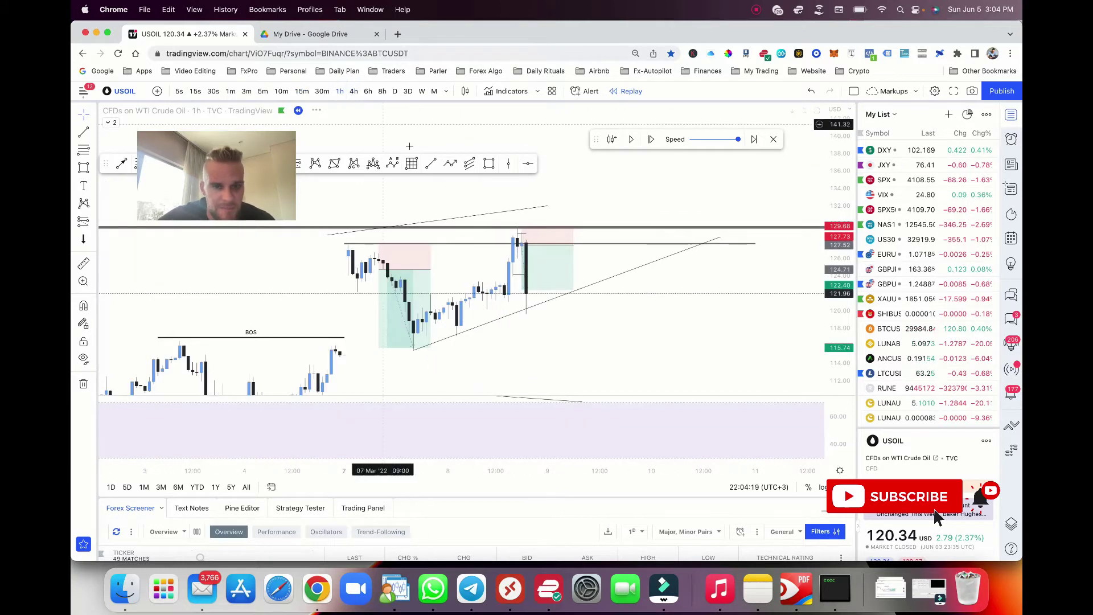
pyautogui.scroll(3, 409, 147)
pyautogui.click(301, 92)
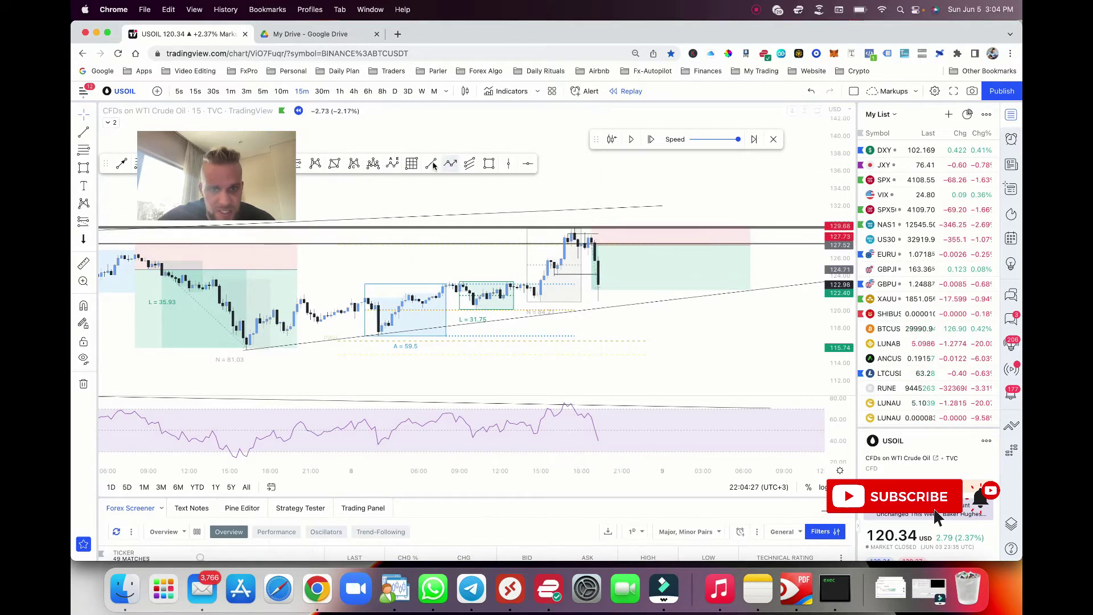
# - Draw a short falling trend line over the 8 March price peaks from about 129.91 to 128.49
pyautogui.click(567, 223)
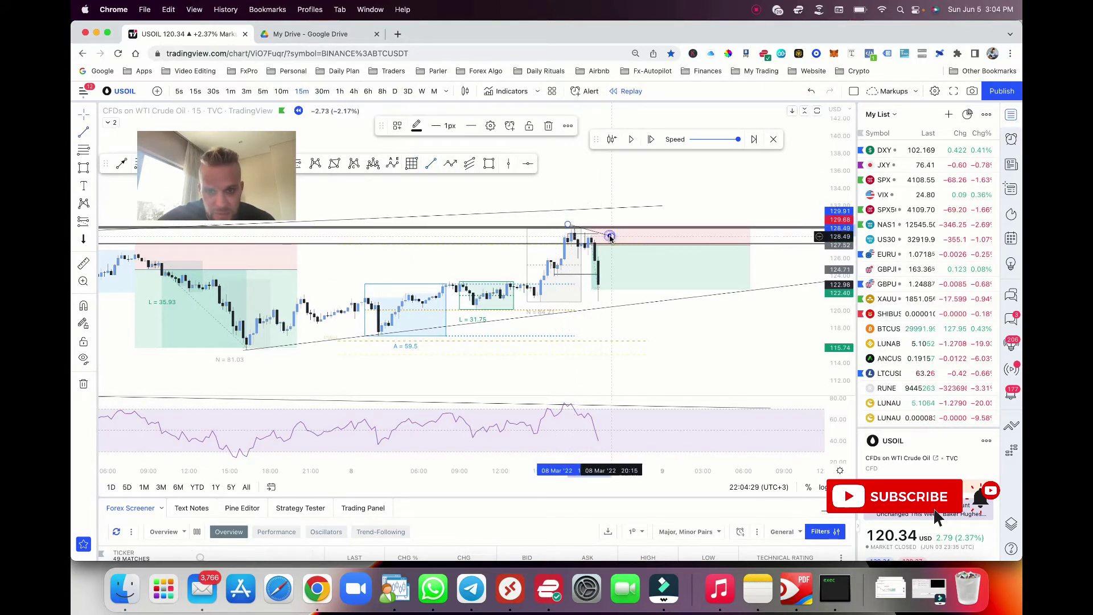
pyautogui.click(600, 209)
pyautogui.scroll(-10, 601, 209)
pyautogui.scroll(10, 600, 209)
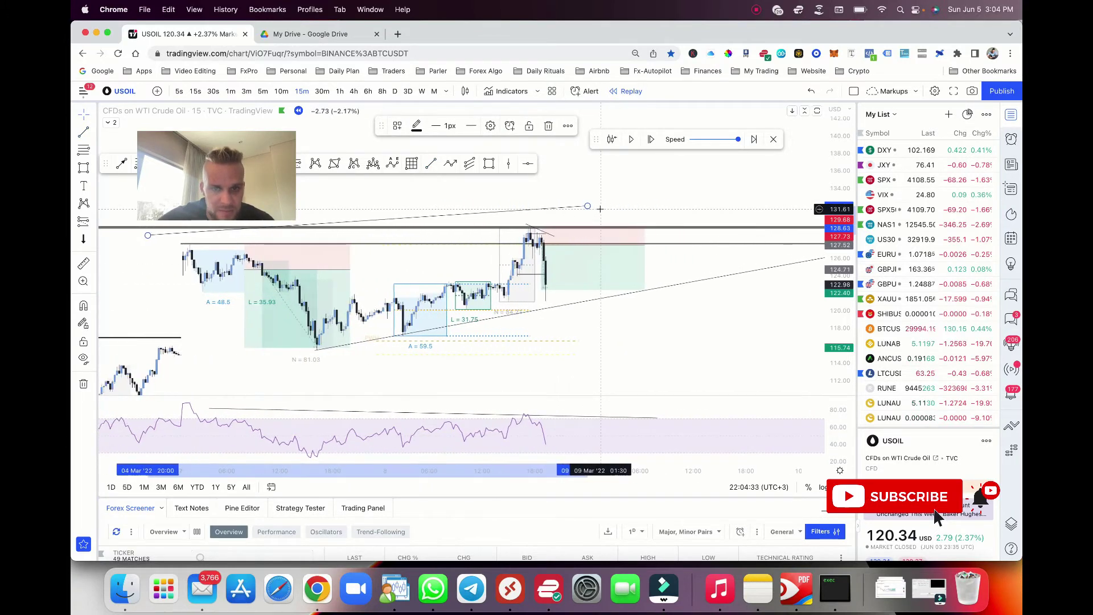
pyautogui.scroll(4, 600, 209)
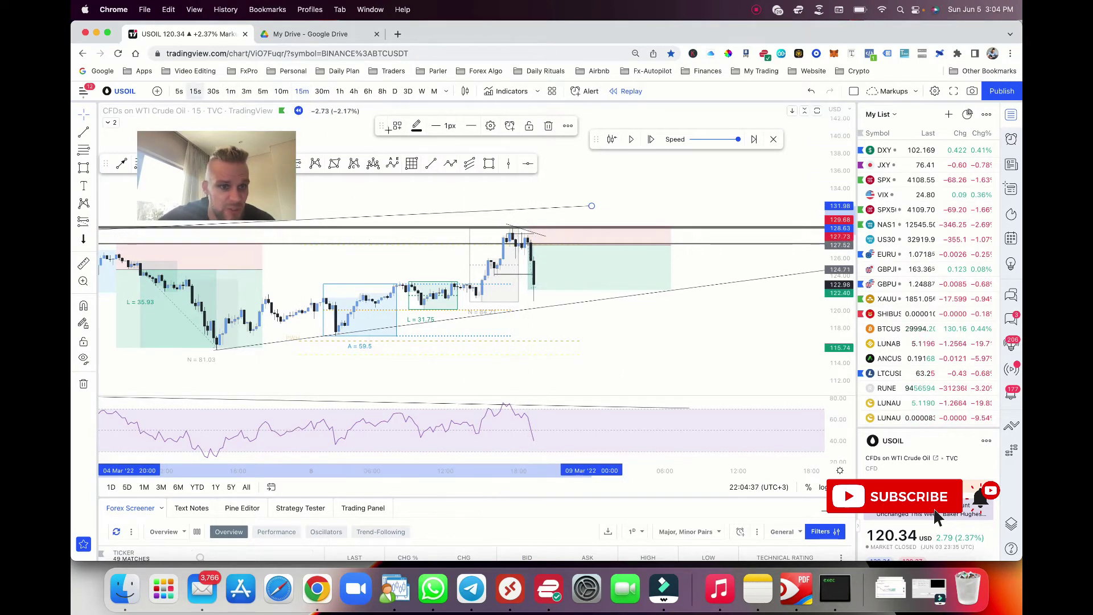
# - Adjust the 8 March short position to entry 127.64, stop 129.00 and target 120.88
pyautogui.scroll(2, 528, 245)
pyautogui.click(526, 244)
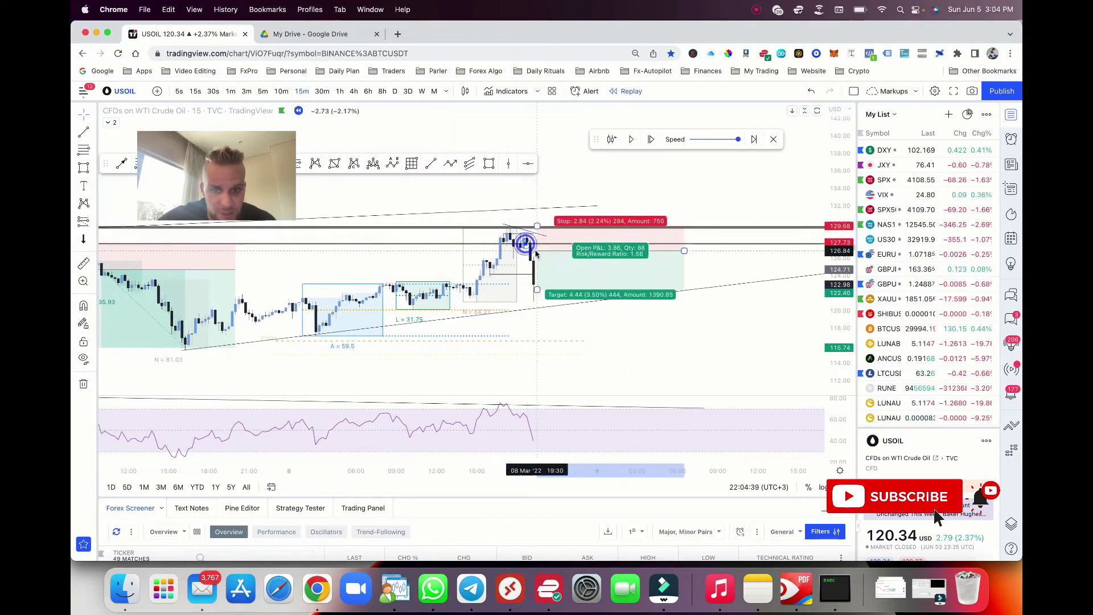
pyautogui.moveTo(530, 227); pyautogui.dragTo(530, 233)
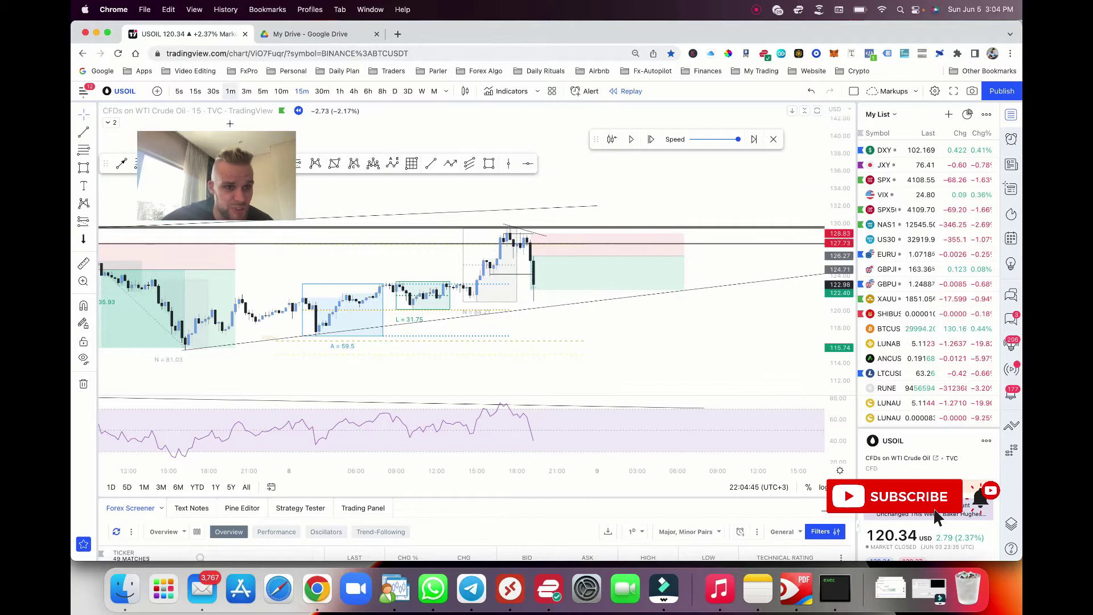
pyautogui.moveTo(529, 259); pyautogui.dragTo(531, 227)
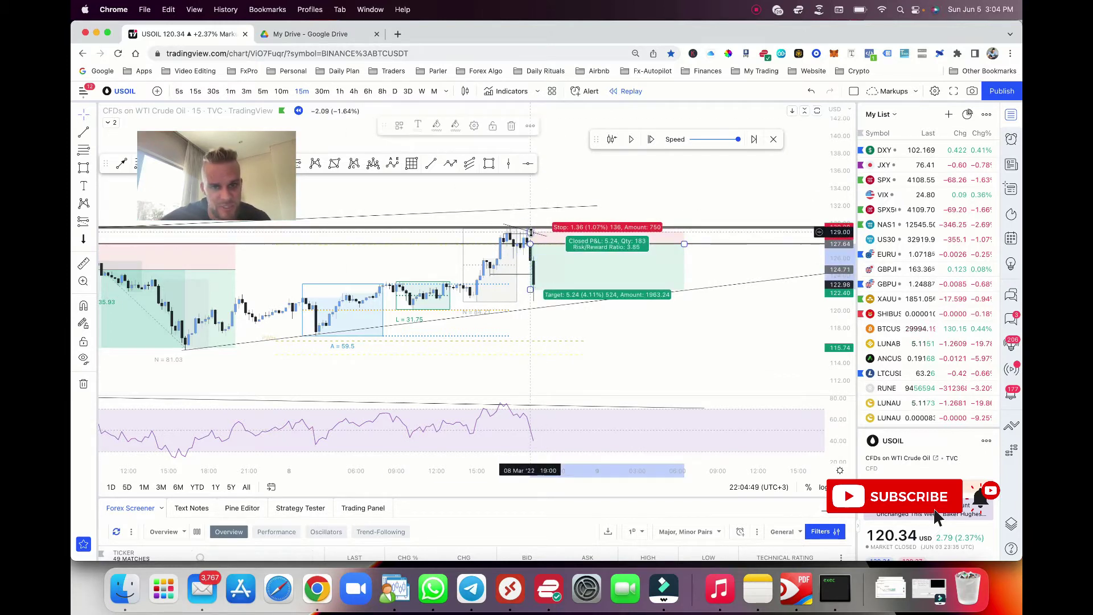
pyautogui.moveTo(529, 289)
pyautogui.mouseDown()
pyautogui.moveTo(531, 392)
pyautogui.moveTo(520, 292)
pyautogui.mouseUp()
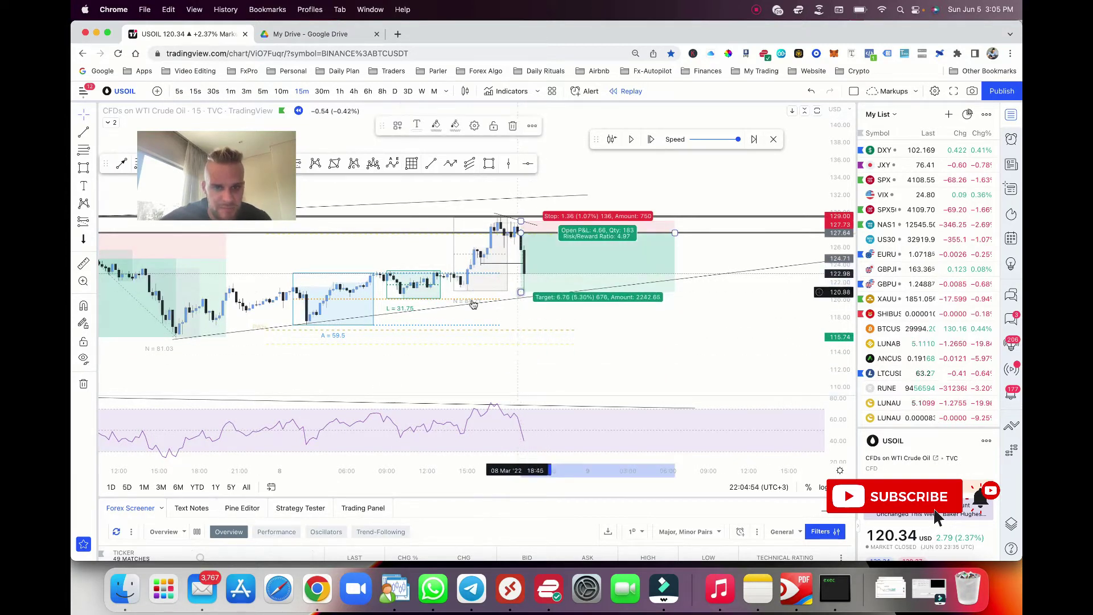
# - Remove the visible Asian session range indicator from the chart
pyautogui.click(361, 273)
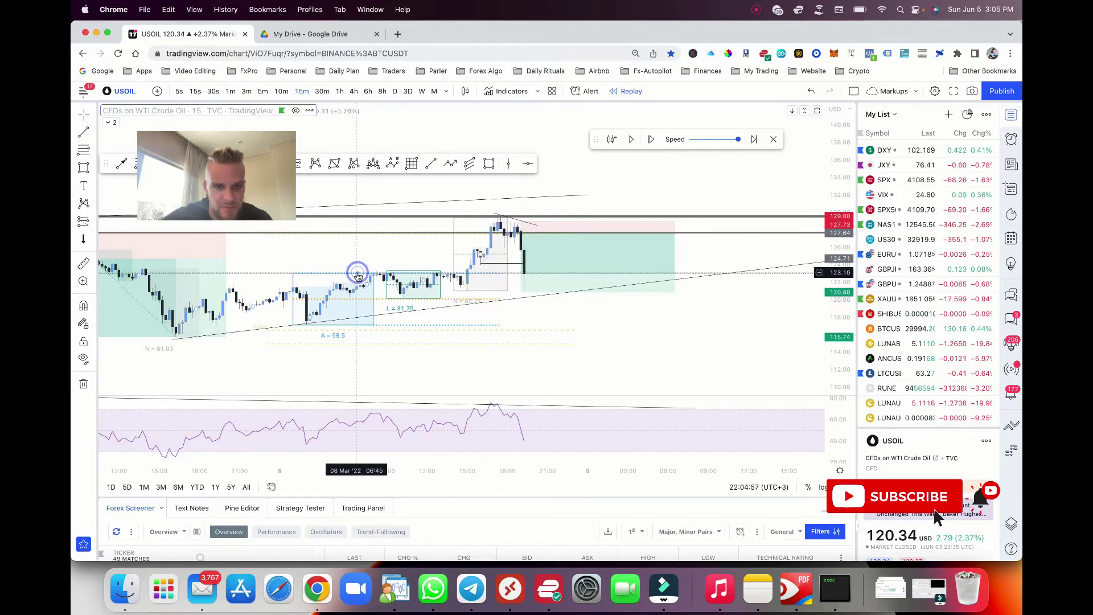
pyautogui.rightClick(357, 274)
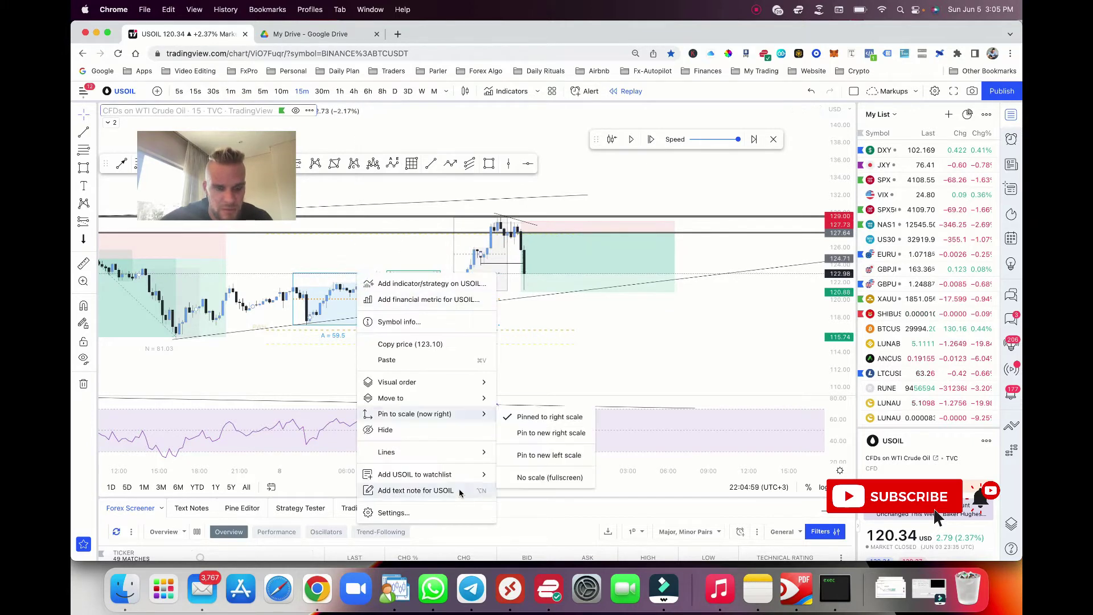
pyautogui.click(307, 257)
pyautogui.click(109, 123)
pyautogui.click(717, 118)
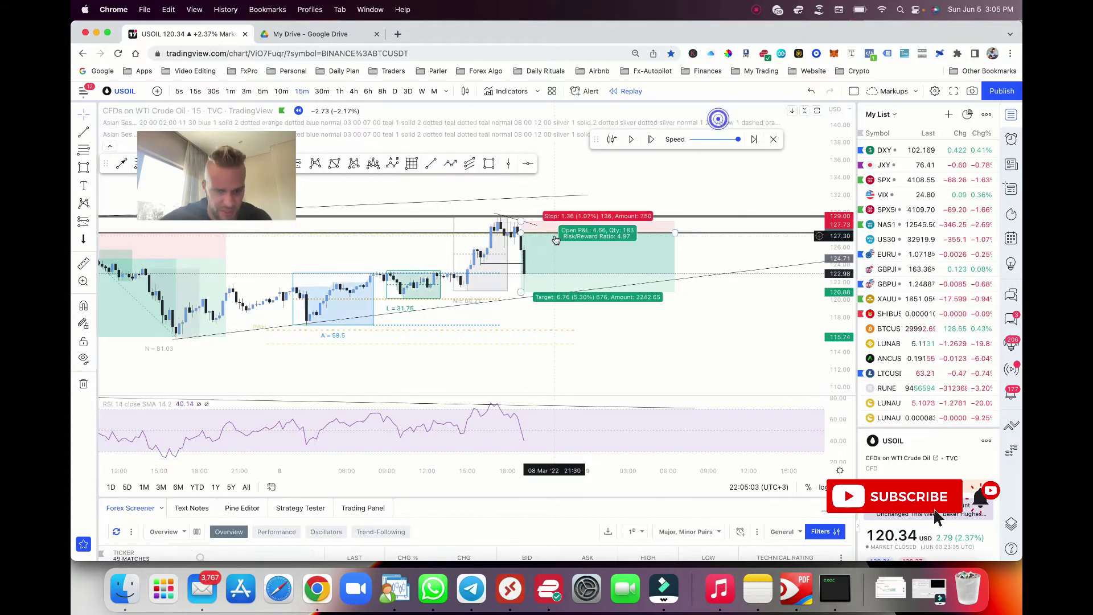
pyautogui.click(717, 121)
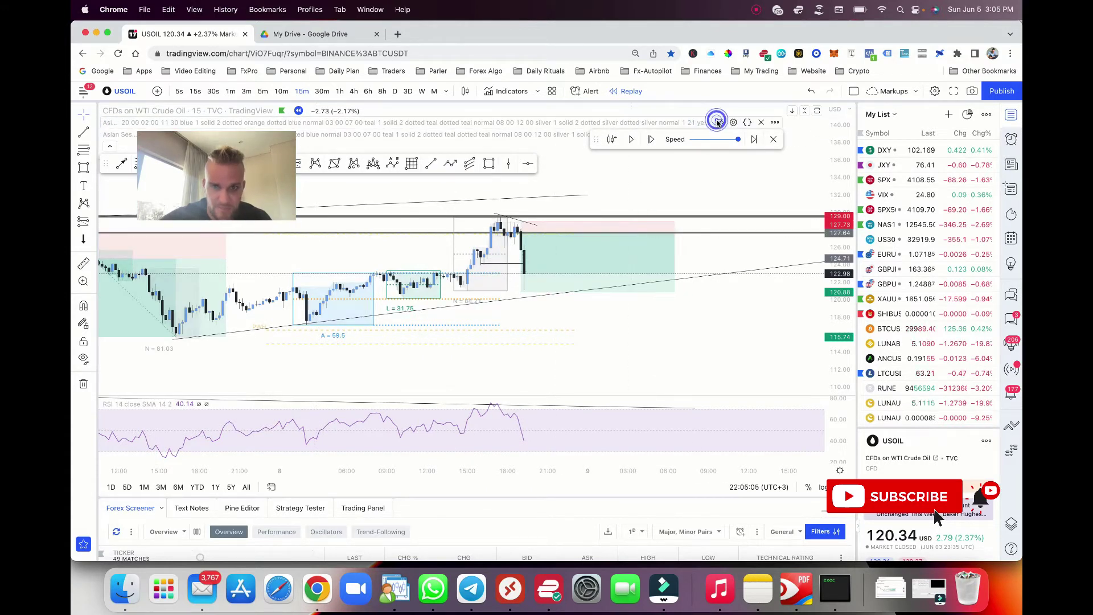
pyautogui.rightClick(596, 175)
pyautogui.click(478, 332)
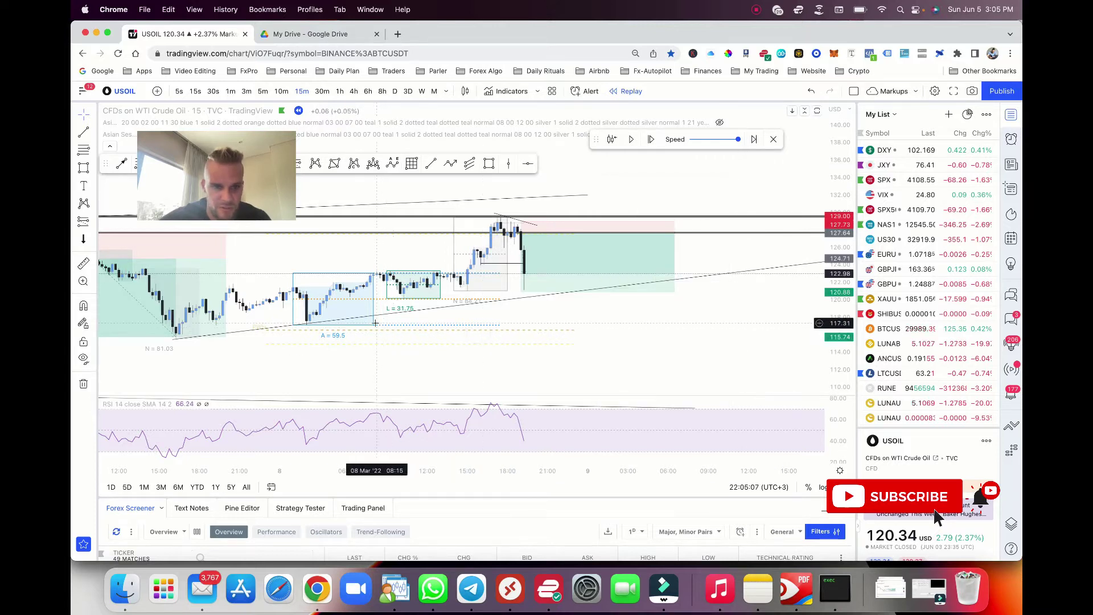
pyautogui.press('Delete')
pyautogui.scroll(-4, 372, 322)
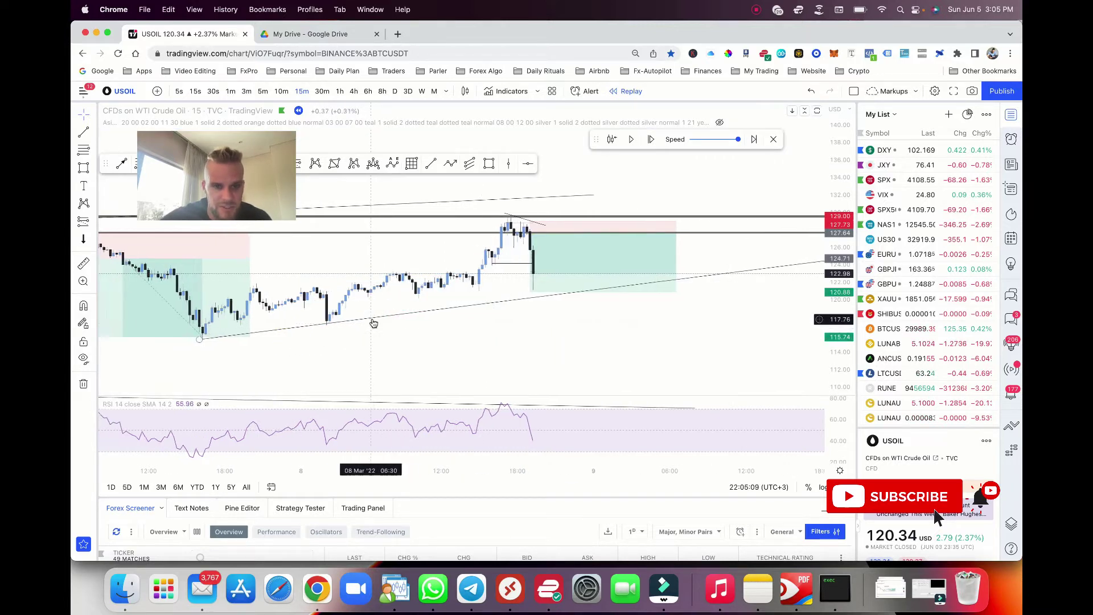
# - Raise the 8 March short position's target to 121.11
pyautogui.scroll(3, 372, 319)
pyautogui.scroll(2, 372, 320)
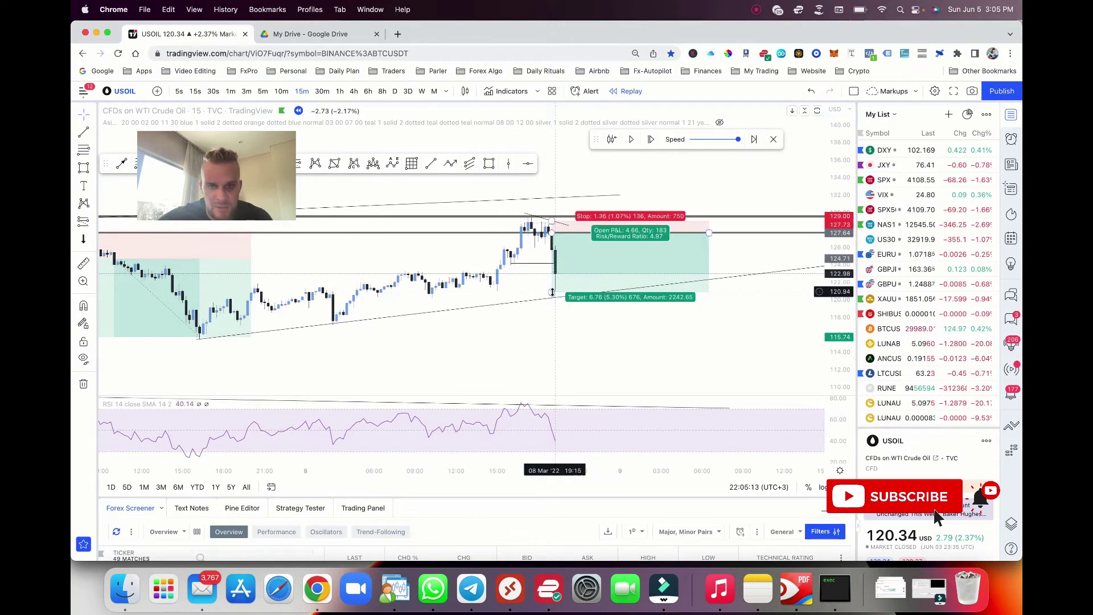
pyautogui.moveTo(551, 291)
pyautogui.mouseDown()
pyautogui.moveTo(551, 265)
pyautogui.moveTo(551, 289)
pyautogui.mouseUp()
pyautogui.scroll(-3, 552, 290)
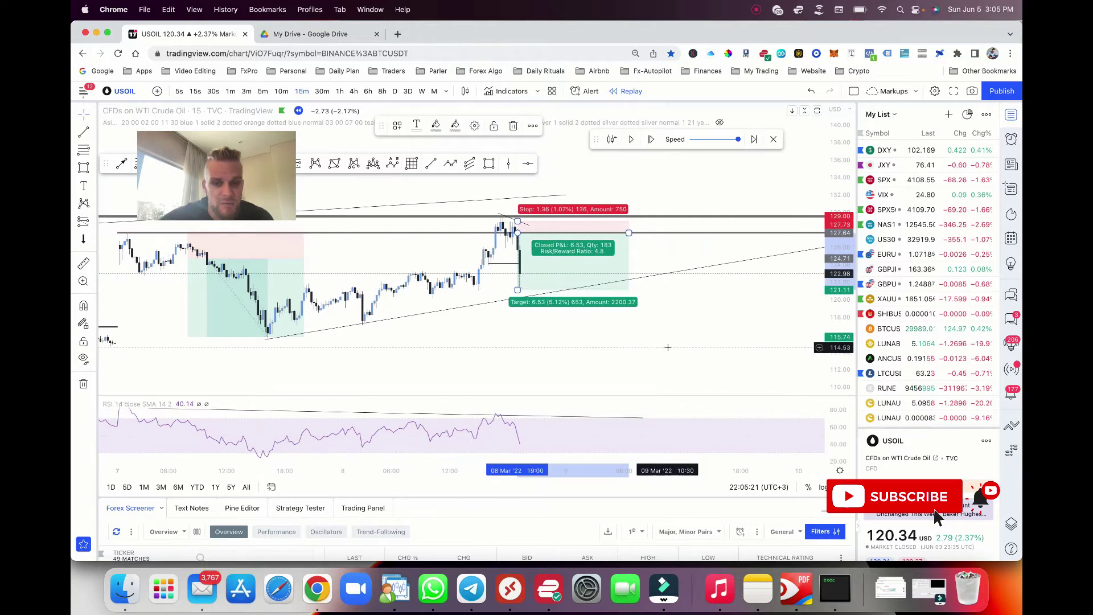
# - Shorten the rising trend line to end at 123.49 on 9 March and label it "$$"
pyautogui.click(668, 347)
pyautogui.scroll(-4, 668, 347)
pyautogui.scroll(2, 668, 348)
pyautogui.click(654, 225)
pyautogui.moveTo(584, 264); pyautogui.dragTo(524, 273)
pyautogui.doubleClick(524, 272)
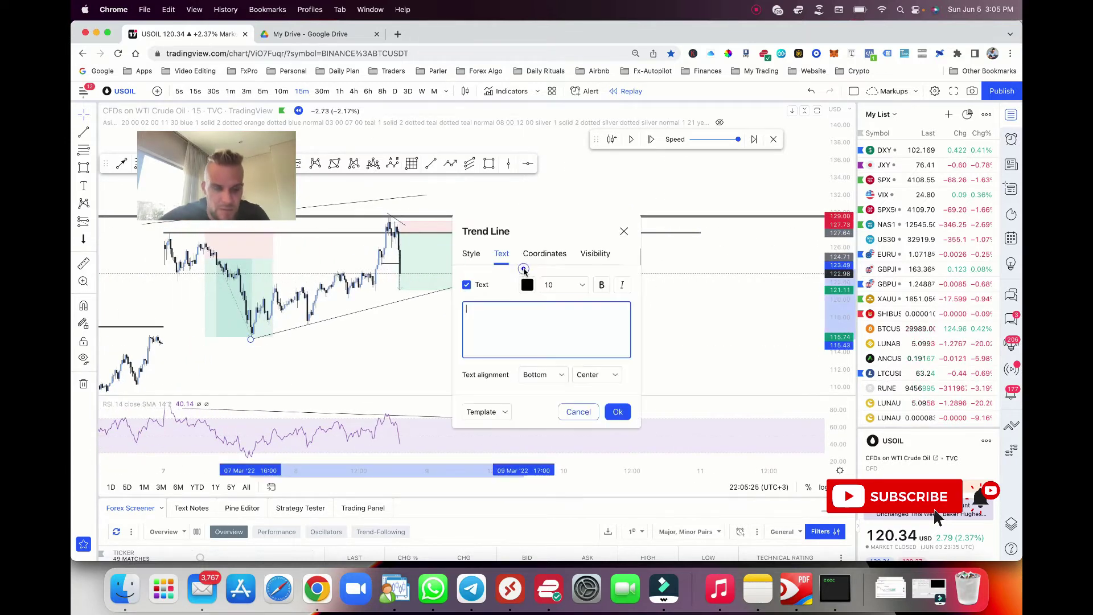
pyautogui.click(619, 412)
pyautogui.click(574, 269)
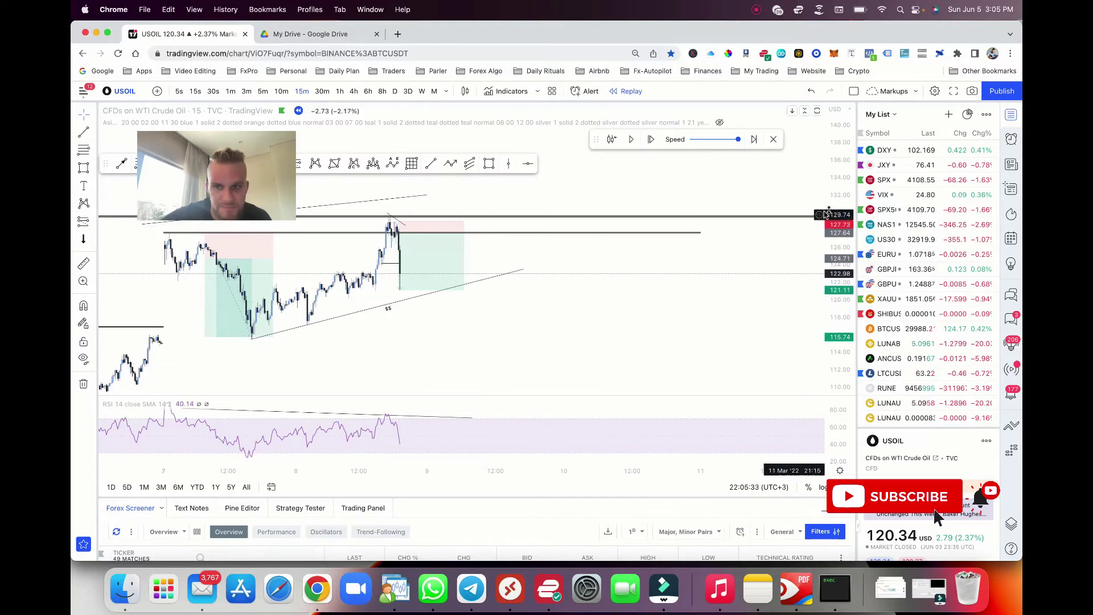
# - Switch to the 1-hour chart with a compressed price scale and play the bar replay forward from 8 March
pyautogui.moveTo(834, 207); pyautogui.dragTo(756, 279)
pyautogui.click(337, 89)
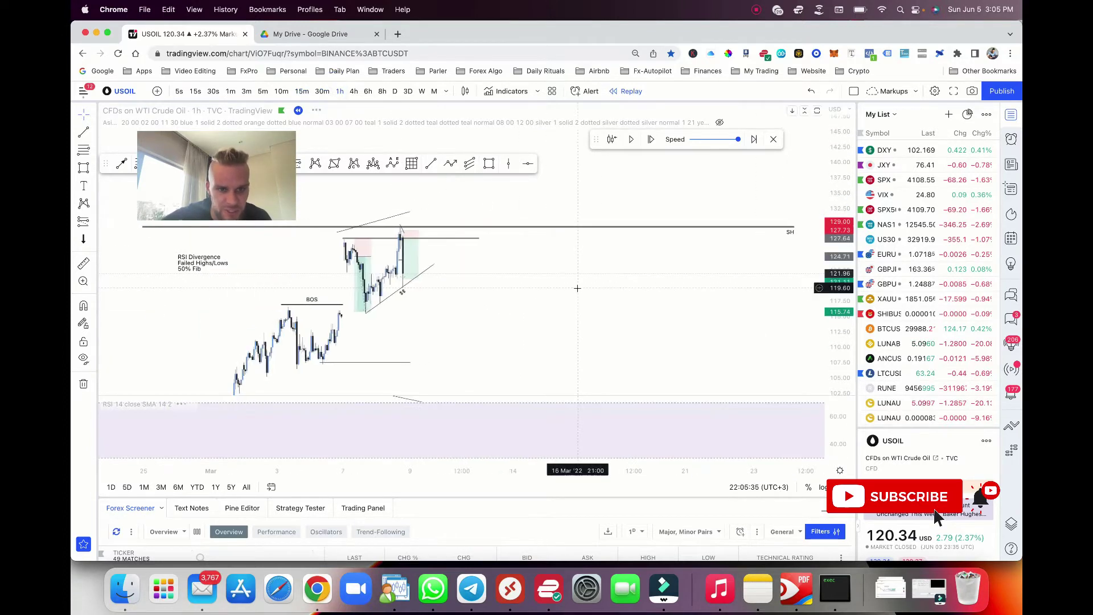
pyautogui.click(634, 139)
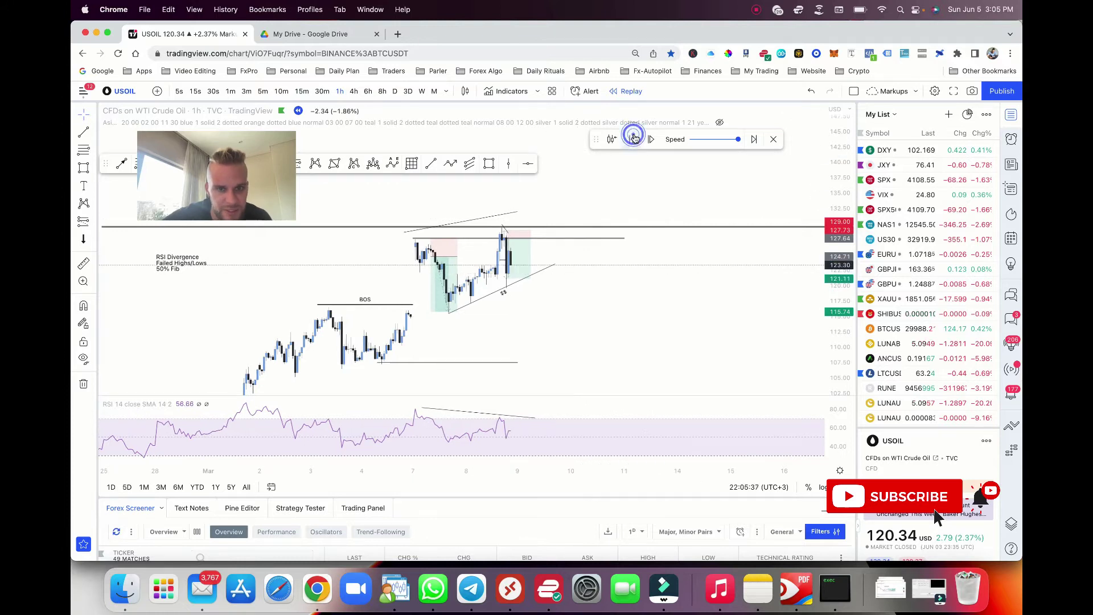
# - Pause the replay on 9 March and draw a short rising trend line from 123.38 on 8 March to 125.15 on 9 March
pyautogui.click(634, 139)
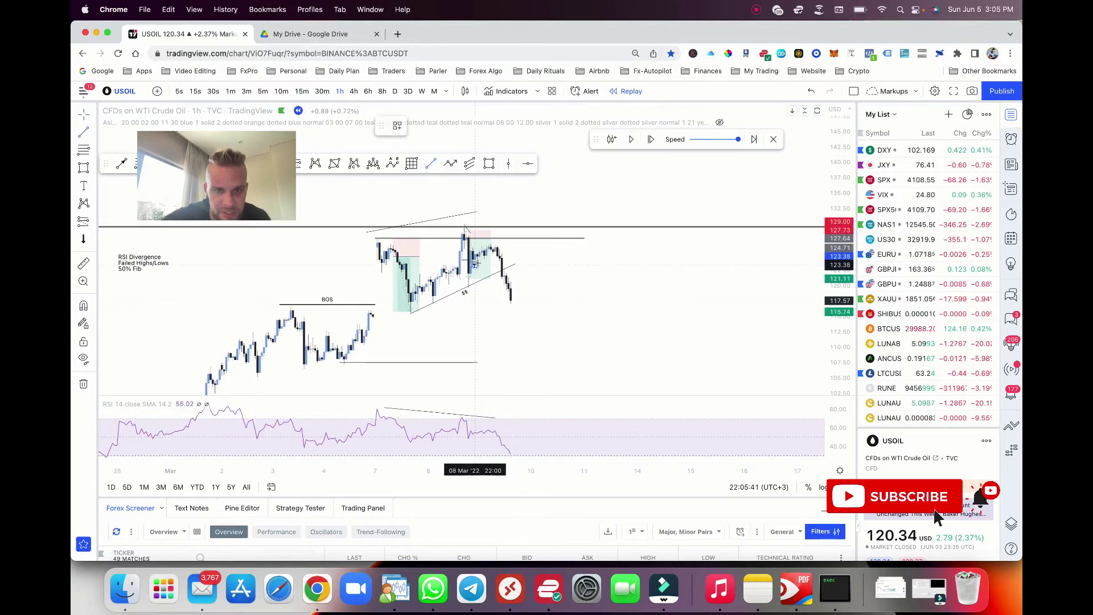
pyautogui.click(493, 253)
pyautogui.click(527, 253)
pyautogui.click(493, 254)
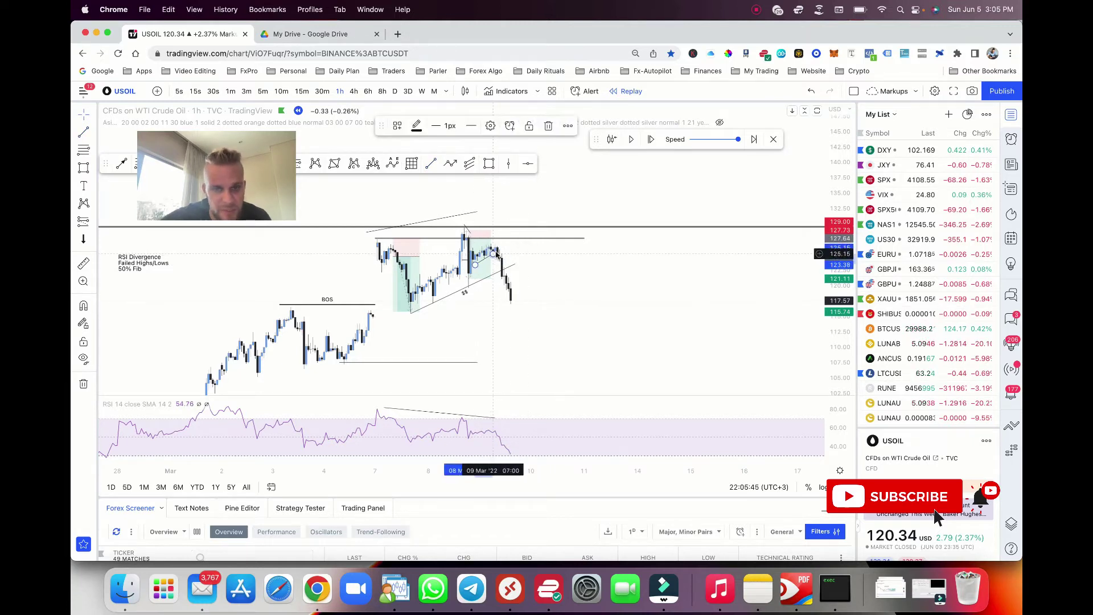
# - Draw a path arrow from the 9 March highs down to about 114.4
pyautogui.click(459, 166)
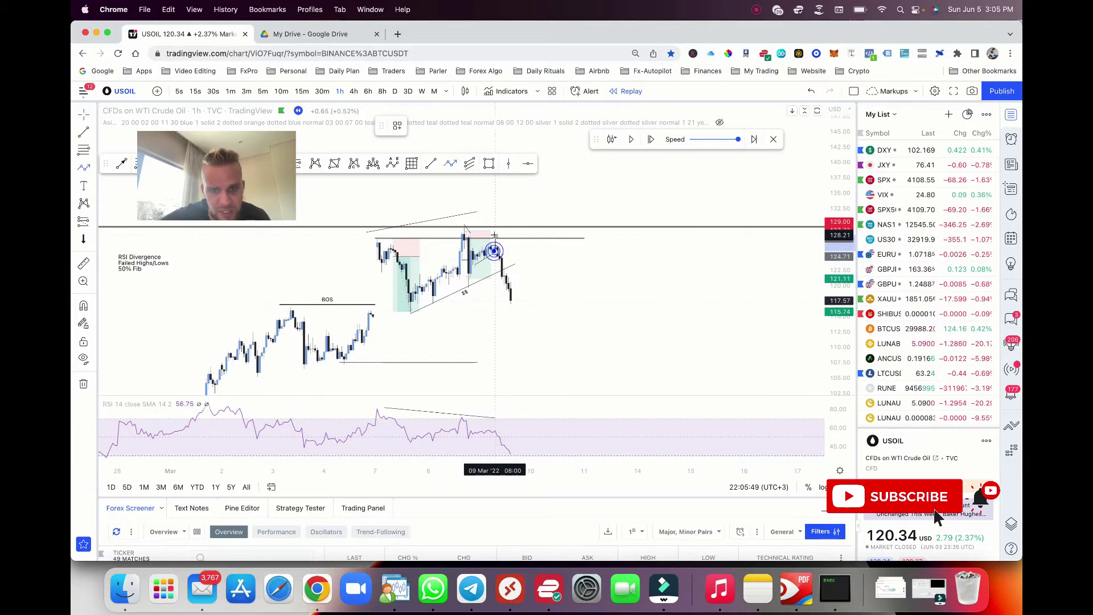
pyautogui.click(497, 240)
pyautogui.doubleClick(506, 319)
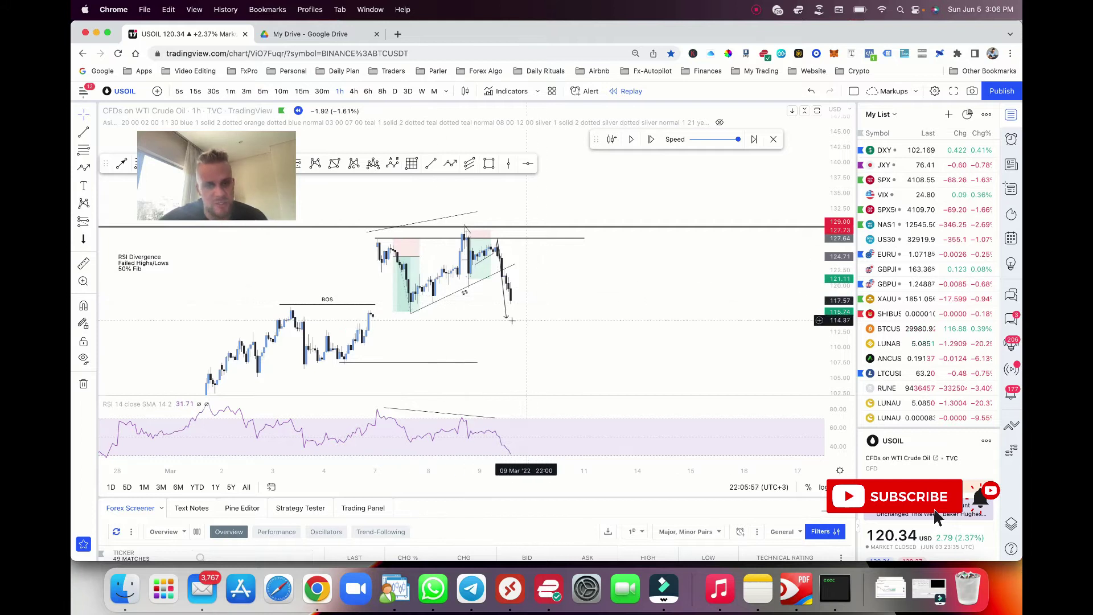
# - Widen the 8 March short position so that it extends to about 10 March
pyautogui.moveTo(491, 238); pyautogui.dragTo(530, 238)
pyautogui.click(568, 247)
pyautogui.scroll(2, 596, 256)
pyautogui.moveTo(602, 260); pyautogui.dragTo(599, 309)
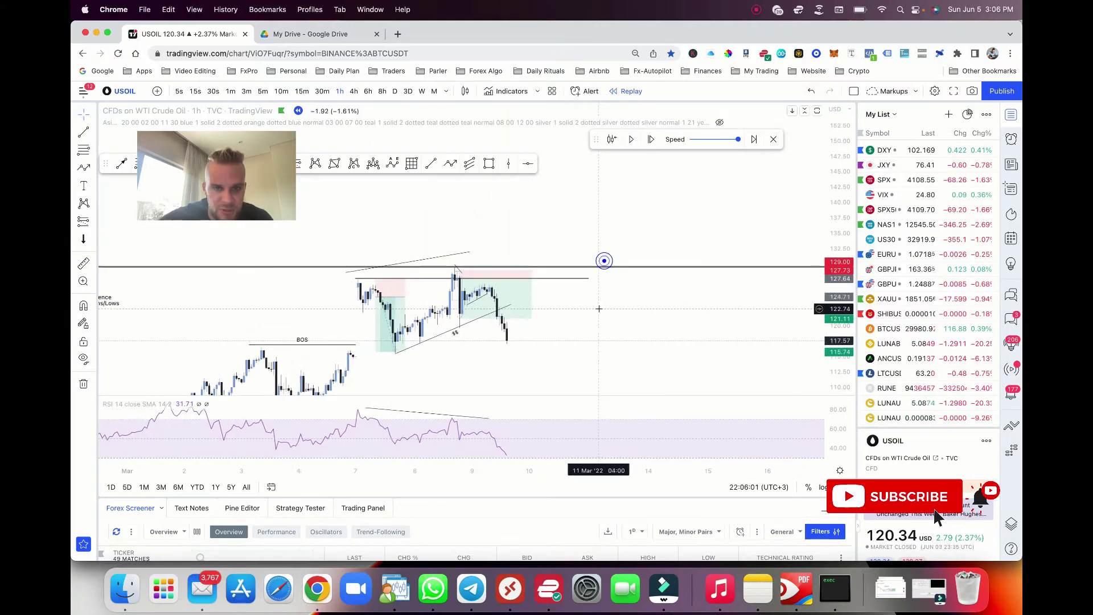
# - Draw a Fib Retracement from the 129.98 high on 8 March down to 119.60, check its level settings and delete it
pyautogui.scroll(2, 598, 309)
pyautogui.scroll(1, 599, 309)
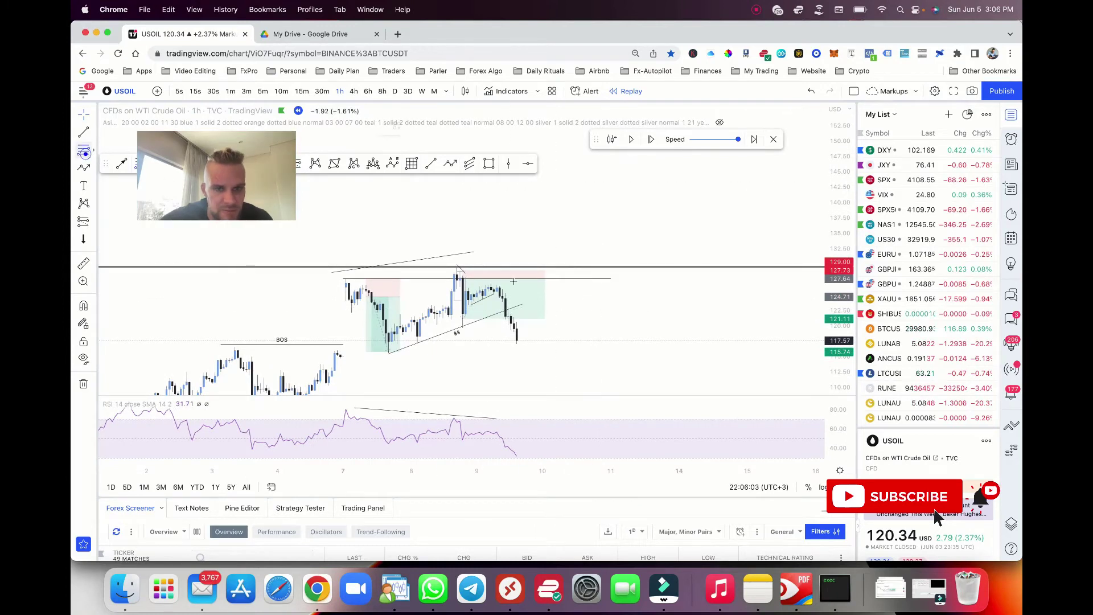
pyautogui.click(456, 264)
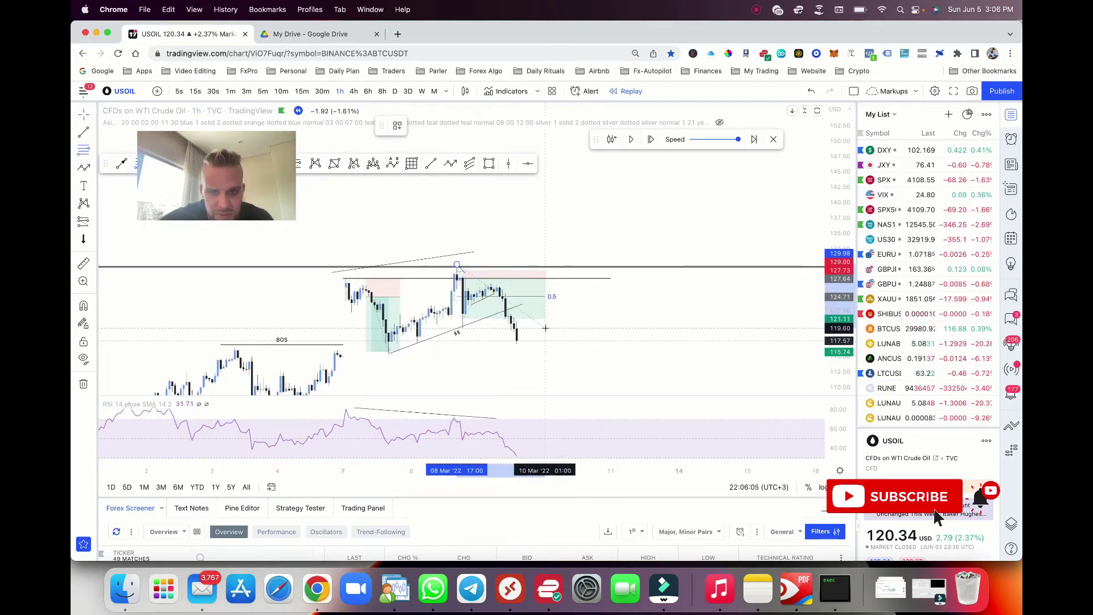
pyautogui.click(545, 328)
pyautogui.doubleClick(545, 328)
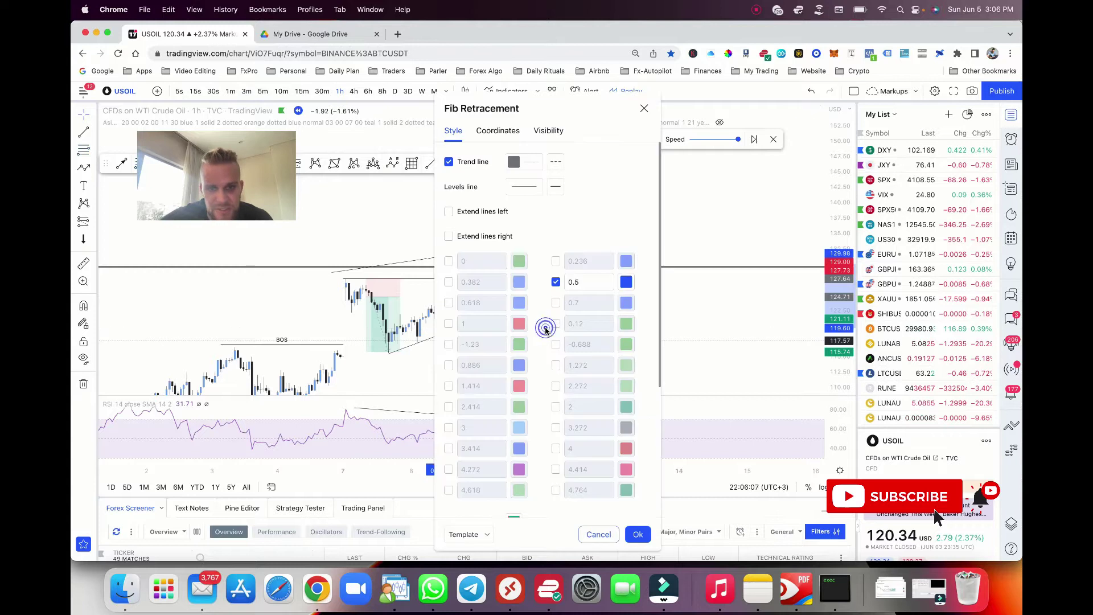
pyautogui.click(643, 108)
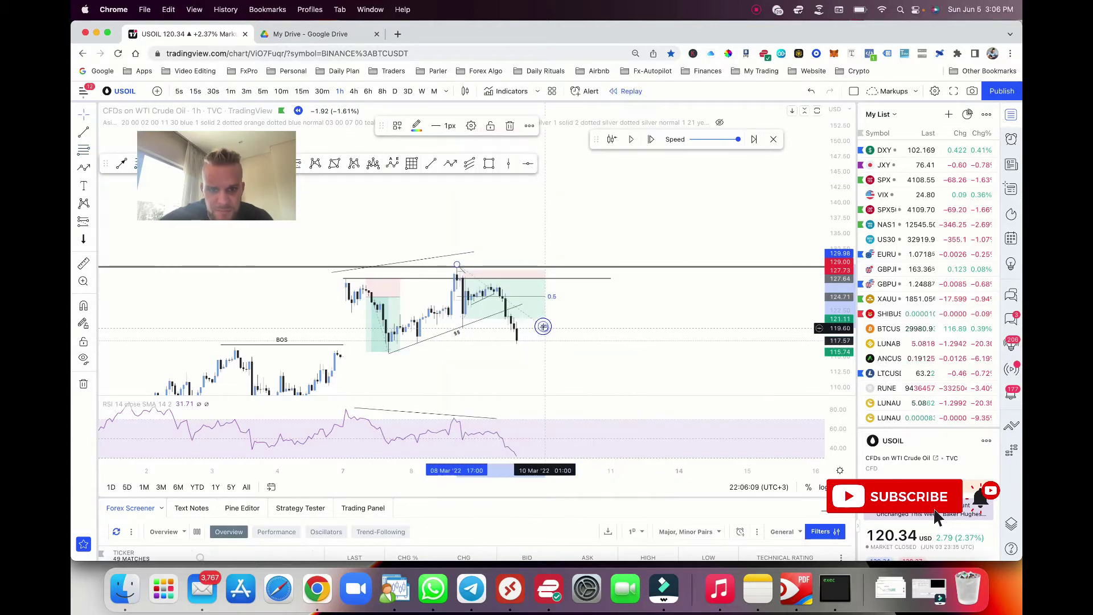
pyautogui.press('BackSpace')
# - On the 15-minute chart, draw a rectangle from 127.81 to 126.44 across 8–9 March and apply the S template
pyautogui.scroll(-2, 642, 298)
pyautogui.click(477, 164)
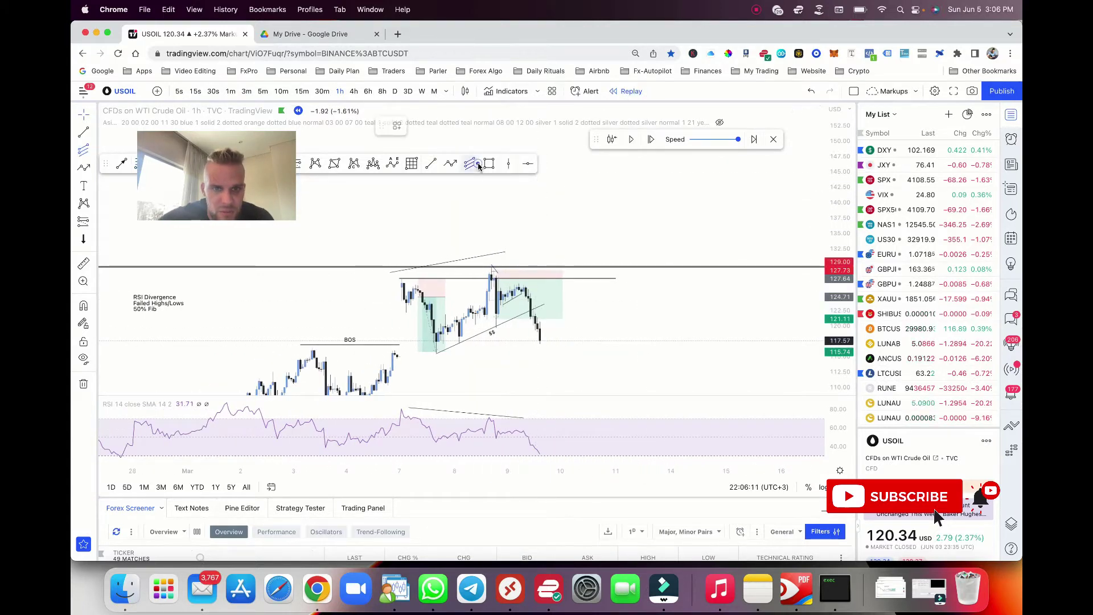
pyautogui.click(301, 91)
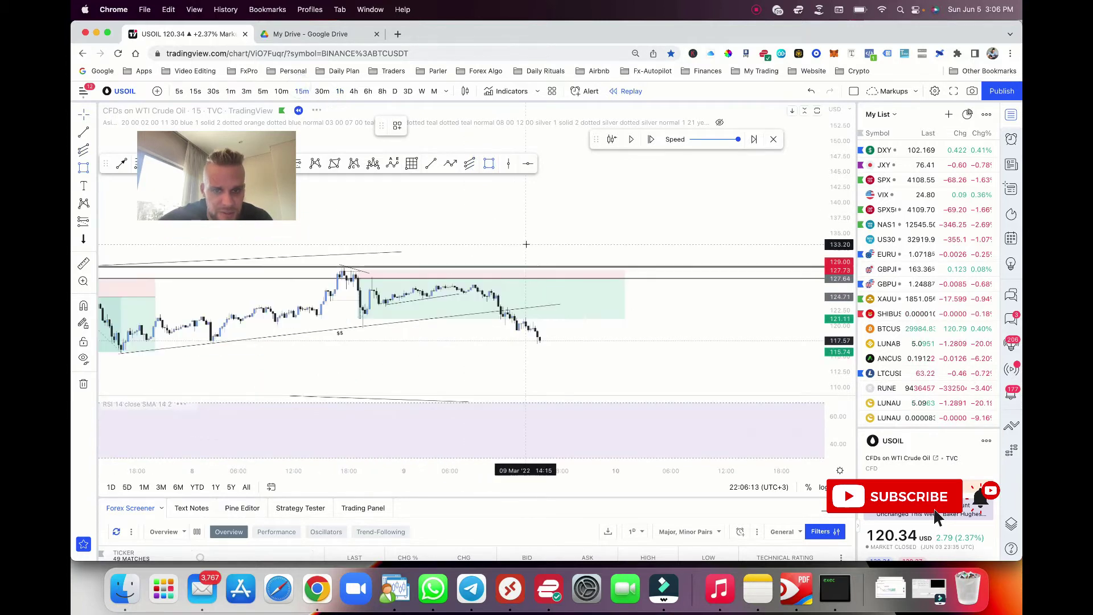
pyautogui.moveTo(383, 278); pyautogui.dragTo(513, 286)
pyautogui.rightClick(513, 287)
pyautogui.moveTo(528, 295)
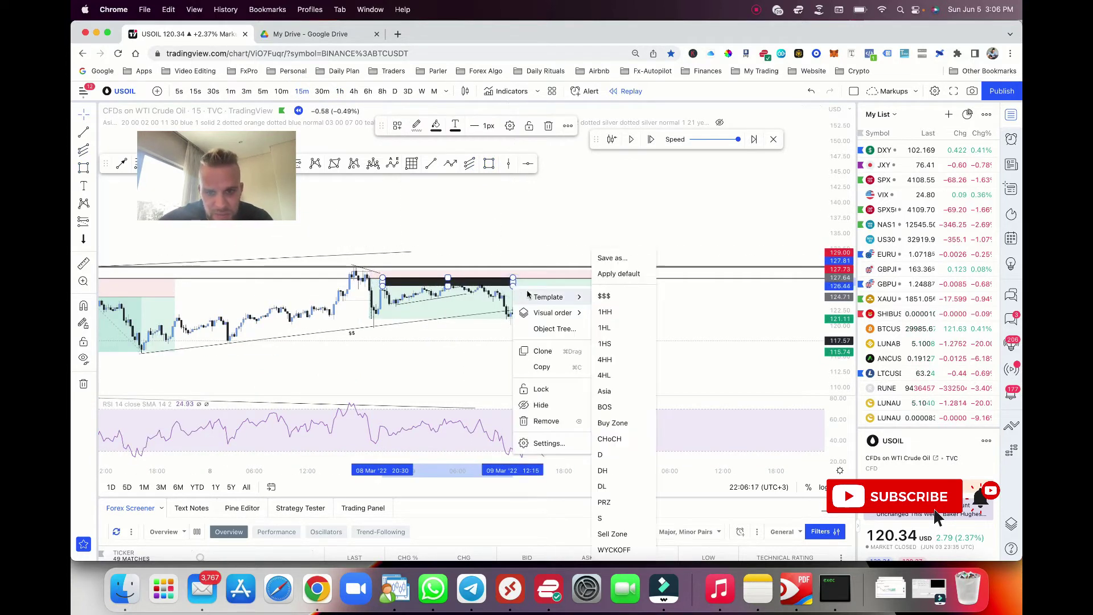
pyautogui.click(607, 519)
pyautogui.click(616, 308)
pyautogui.scroll(-3, 710, 303)
# - Draw a thin rectangle at about 126.6 across the 9 March highs and apply the WYCKOFF template
pyautogui.click(709, 302)
pyautogui.scroll(-1, 710, 302)
pyautogui.click(493, 169)
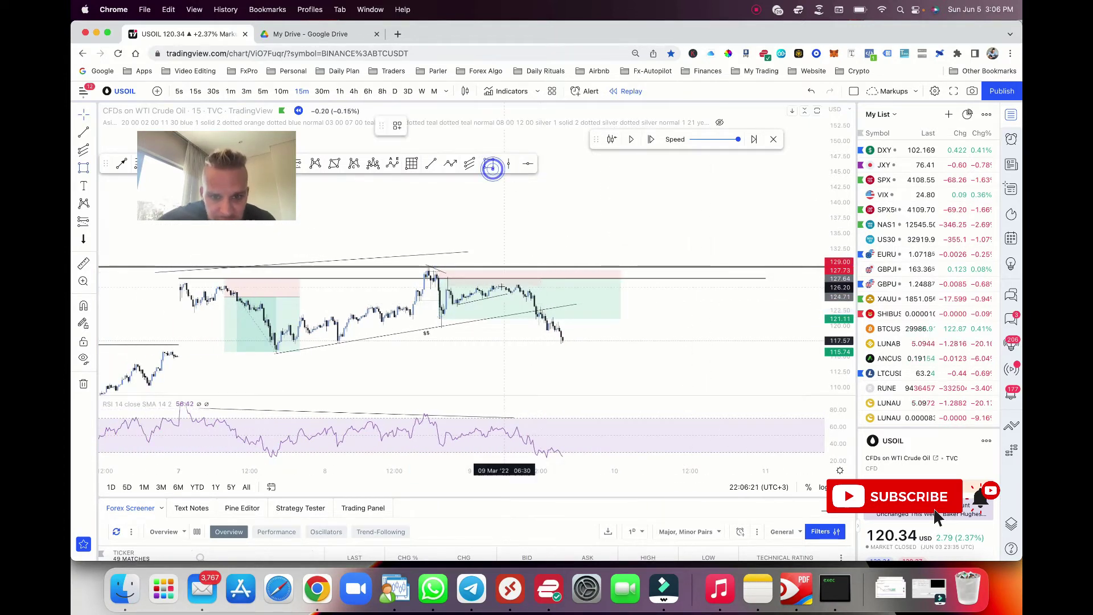
pyautogui.moveTo(492, 285); pyautogui.dragTo(525, 286)
pyautogui.rightClick(526, 287)
pyautogui.moveTo(563, 295)
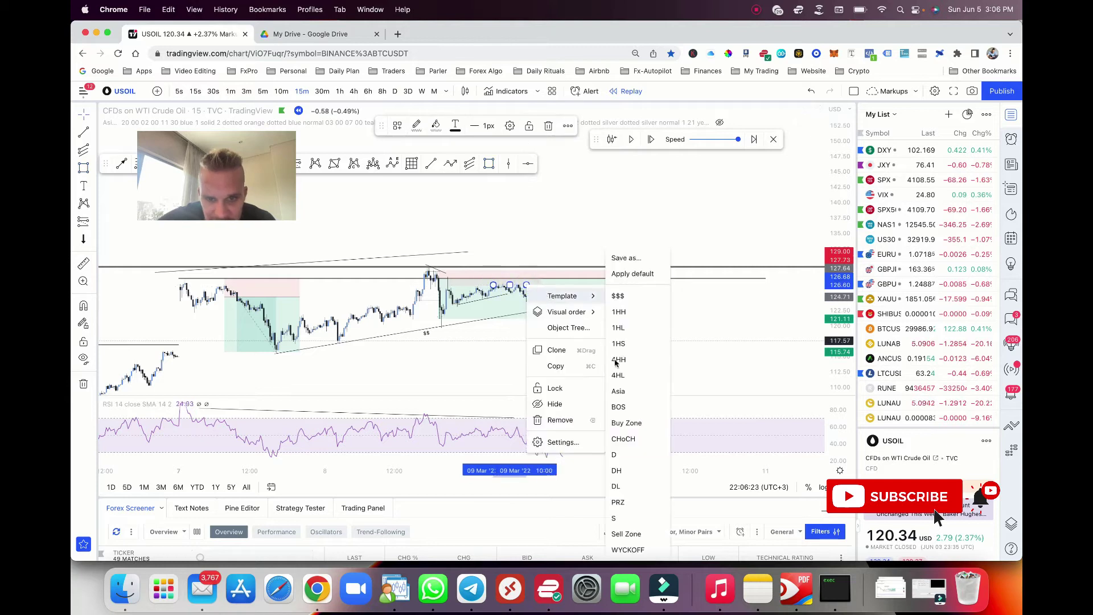
pyautogui.click(628, 550)
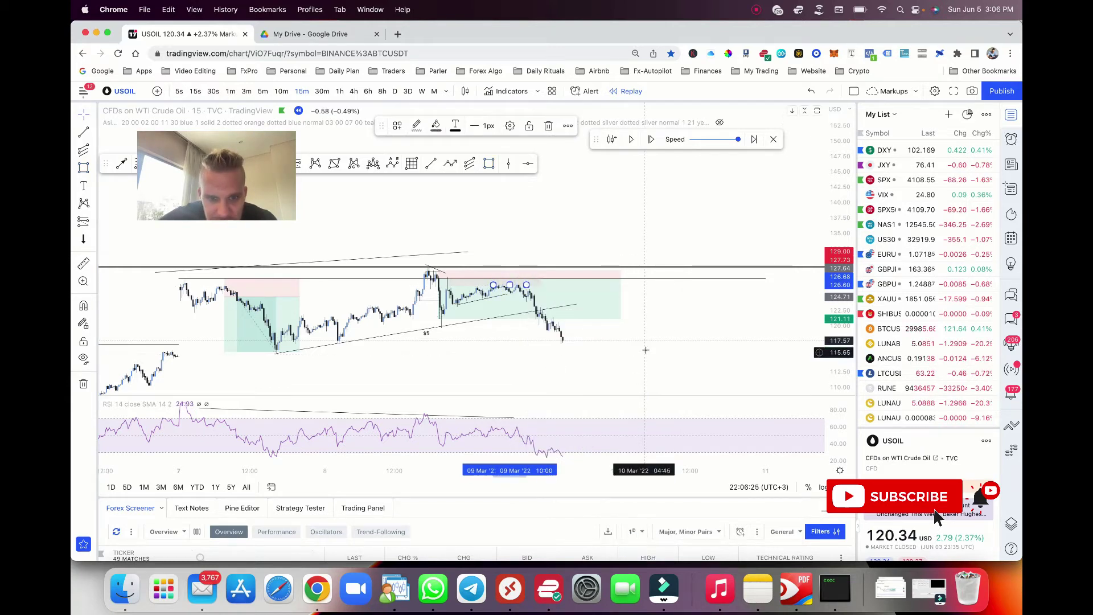
pyautogui.click(645, 349)
pyautogui.moveTo(841, 382); pyautogui.dragTo(834, 245)
pyautogui.moveTo(683, 312); pyautogui.dragTo(683, 220)
pyautogui.click(524, 259)
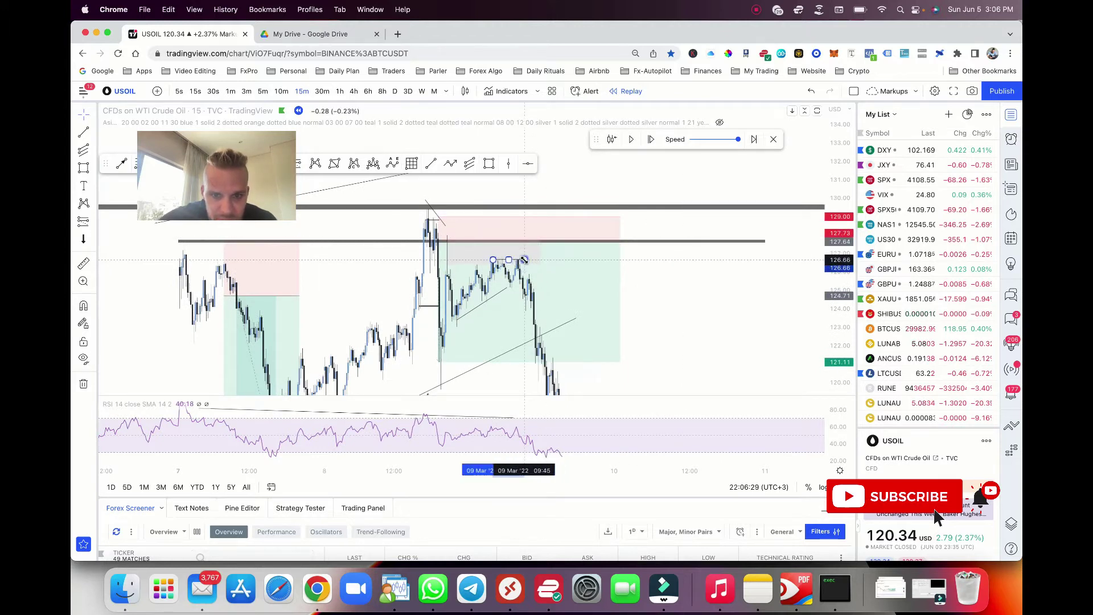
# - Place a short position at the 9 March high with entry 126.50 and target 122.16
pyautogui.click(90, 222)
pyautogui.click(144, 248)
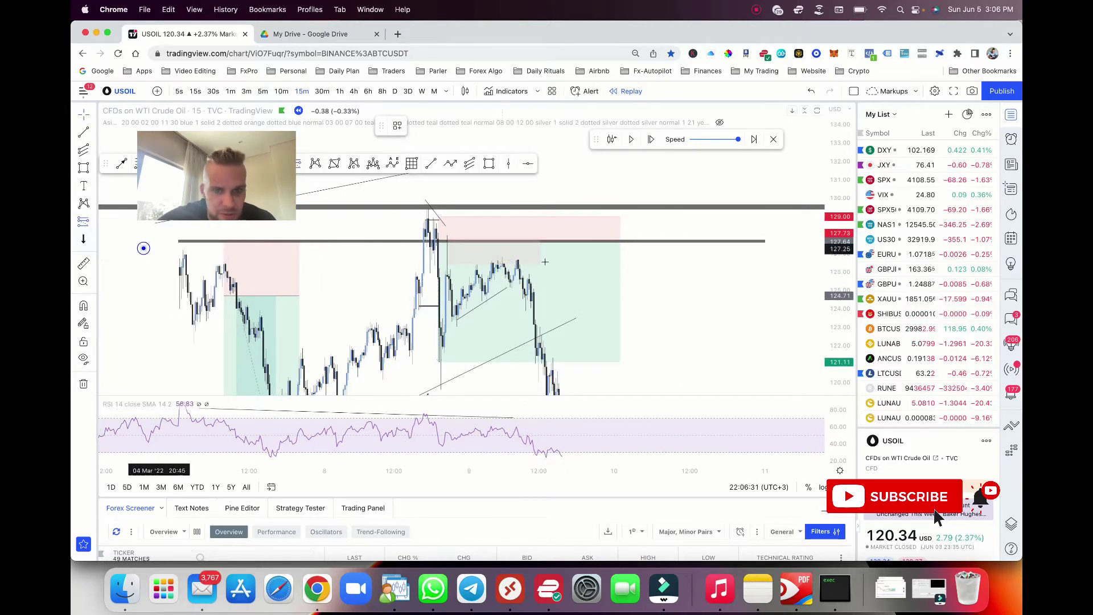
pyautogui.click(518, 263)
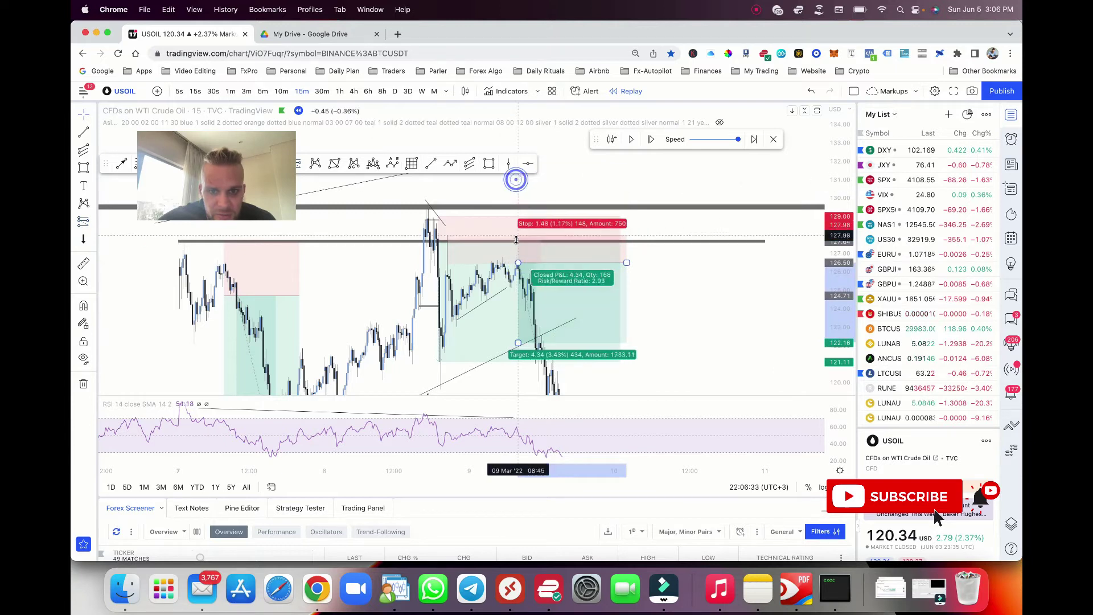
# - Add the AsiaSessionHighLowMidLines indicator to the chart
pyautogui.click(496, 92)
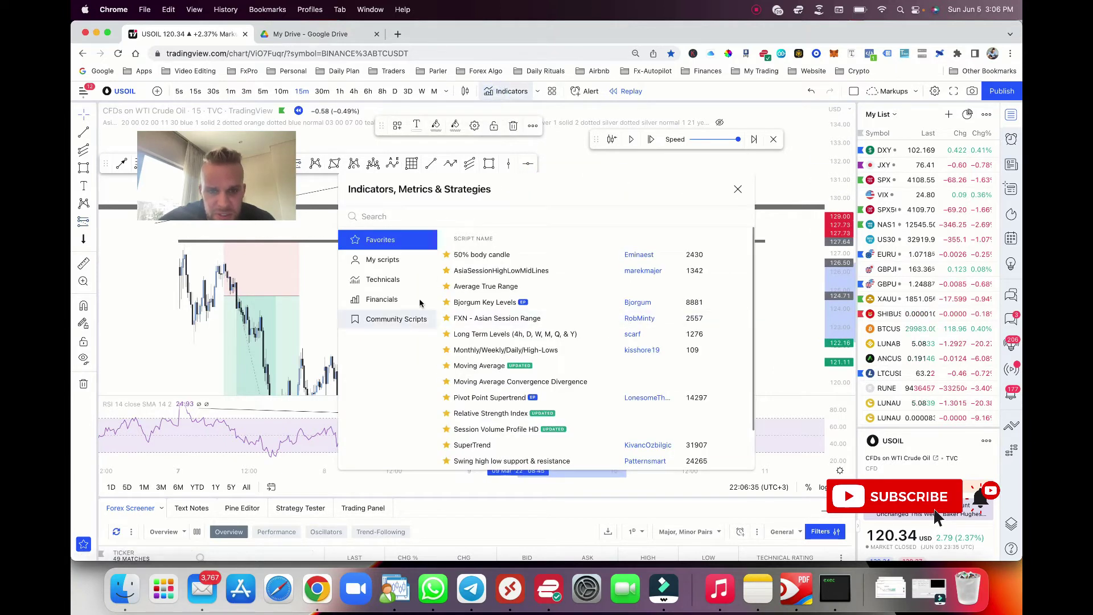
pyautogui.click(738, 188)
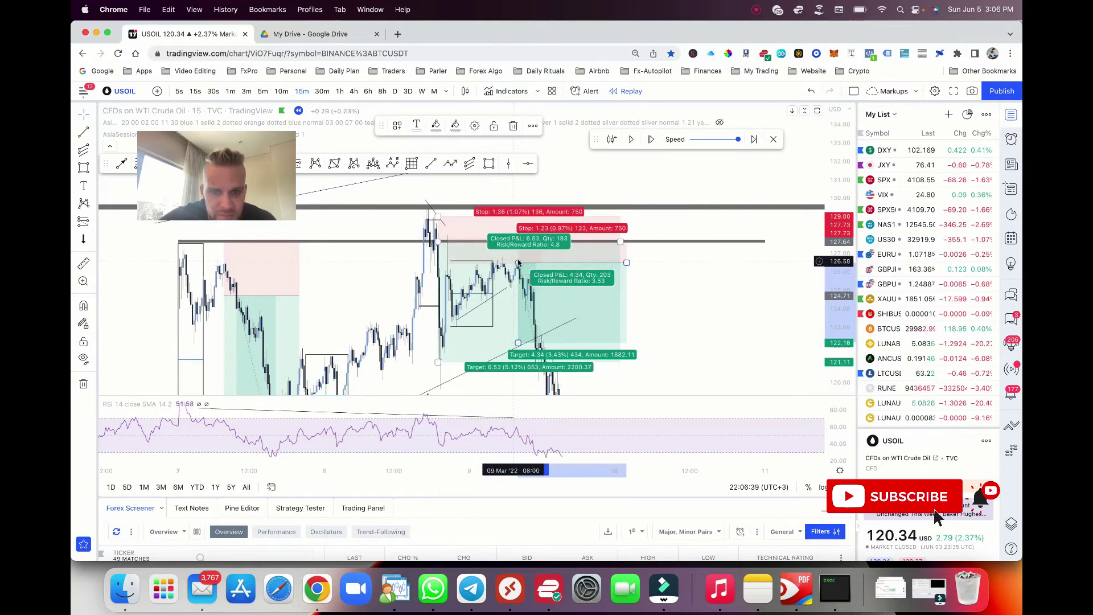
# - Tighten the 9 March short position's stop to 127.12 and remove the Asian session high/low lines from the chart
pyautogui.moveTo(518, 239); pyautogui.dragTo(516, 251)
pyautogui.moveTo(657, 284); pyautogui.dragTo(586, 145)
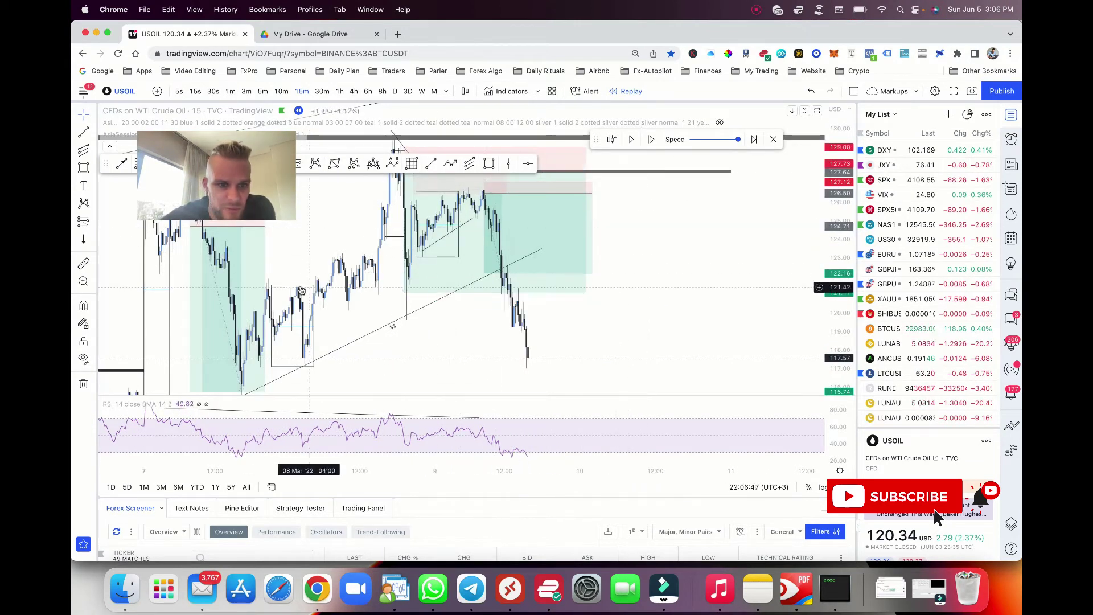
pyautogui.press('BackSpace')
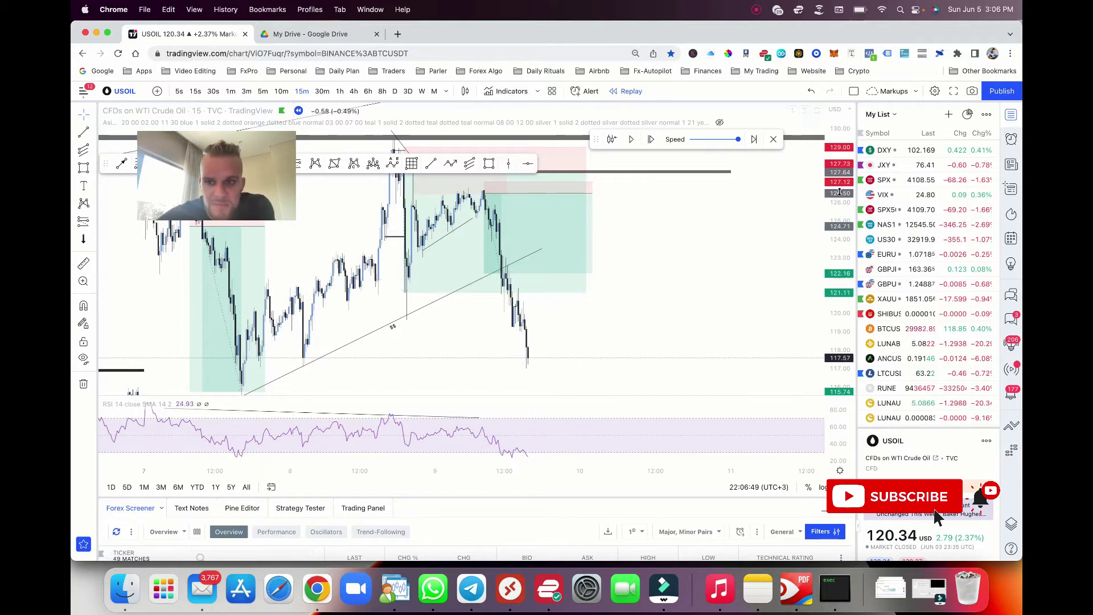
# - On the 1-hour chart, lower the 9 March short position's target to 116.84 and the 8 March one's to 117.26
pyautogui.moveTo(838, 191); pyautogui.dragTo(838, 222)
pyautogui.click(339, 91)
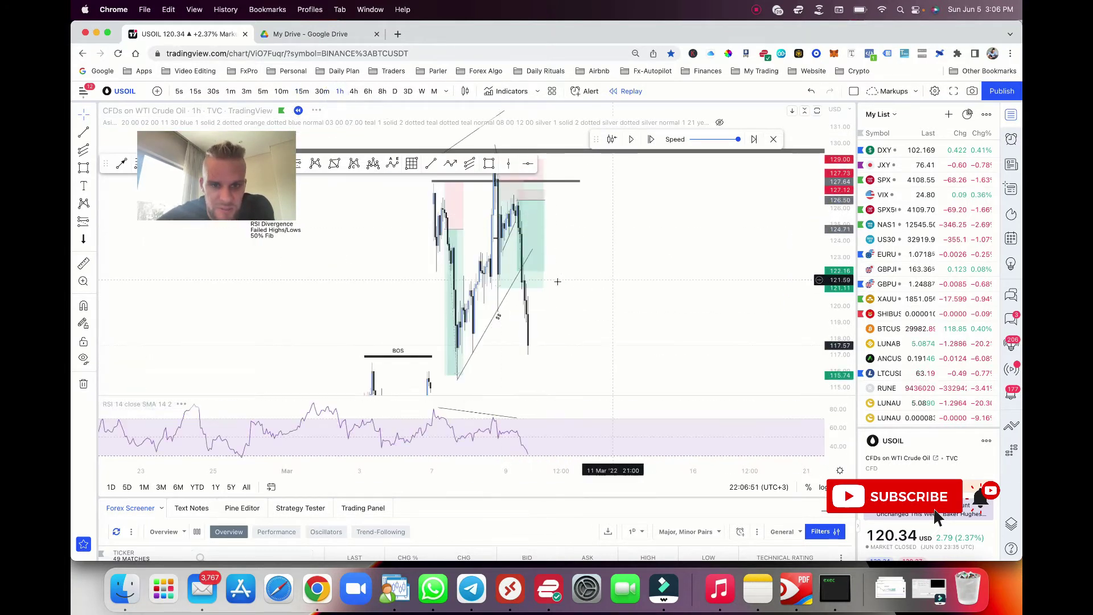
pyautogui.moveTo(518, 273); pyautogui.dragTo(497, 370)
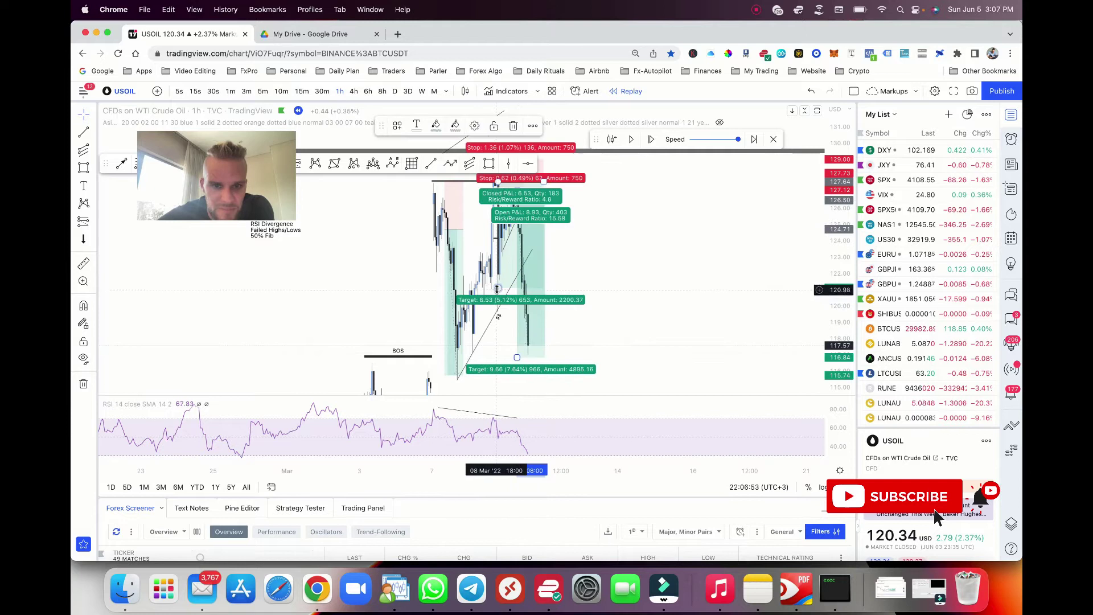
pyautogui.click(589, 293)
pyautogui.scroll(-2, 759, 325)
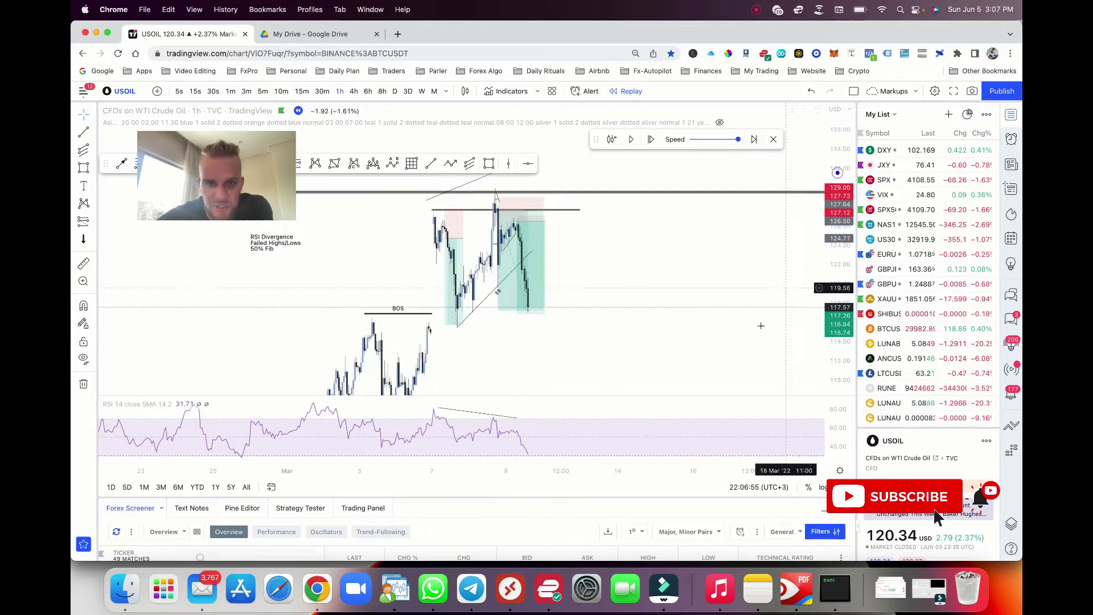
# - Switch to the 4-hour chart and examine the short positions, the 127.64 level and the RSI divergence, comparing with the lower timeframes
pyautogui.scroll(-2, 760, 325)
pyautogui.scroll(2, 592, 210)
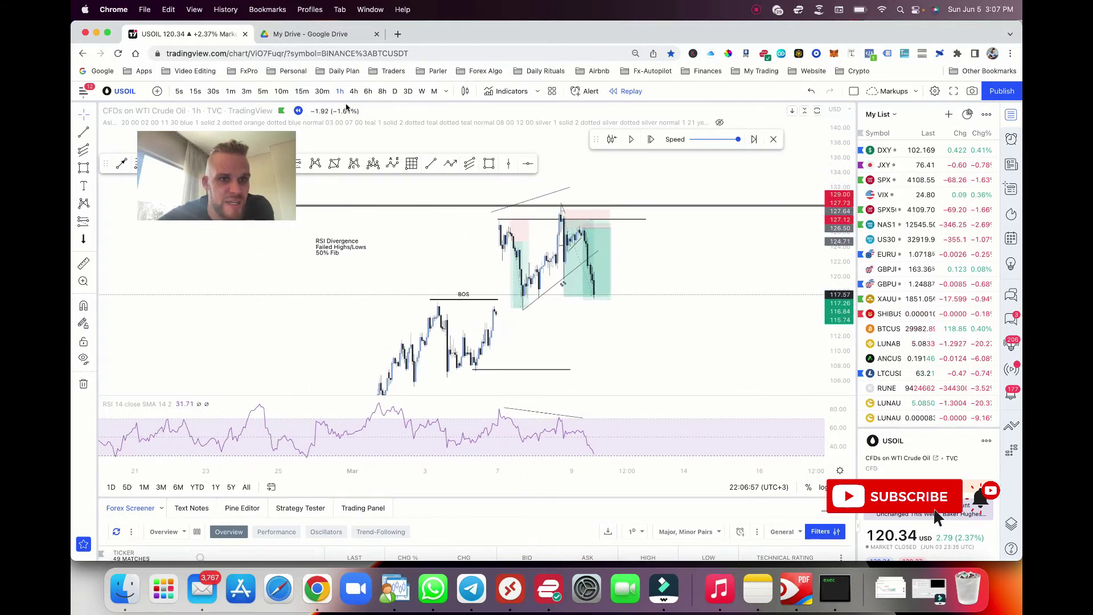
pyautogui.click(319, 92)
pyautogui.click(354, 92)
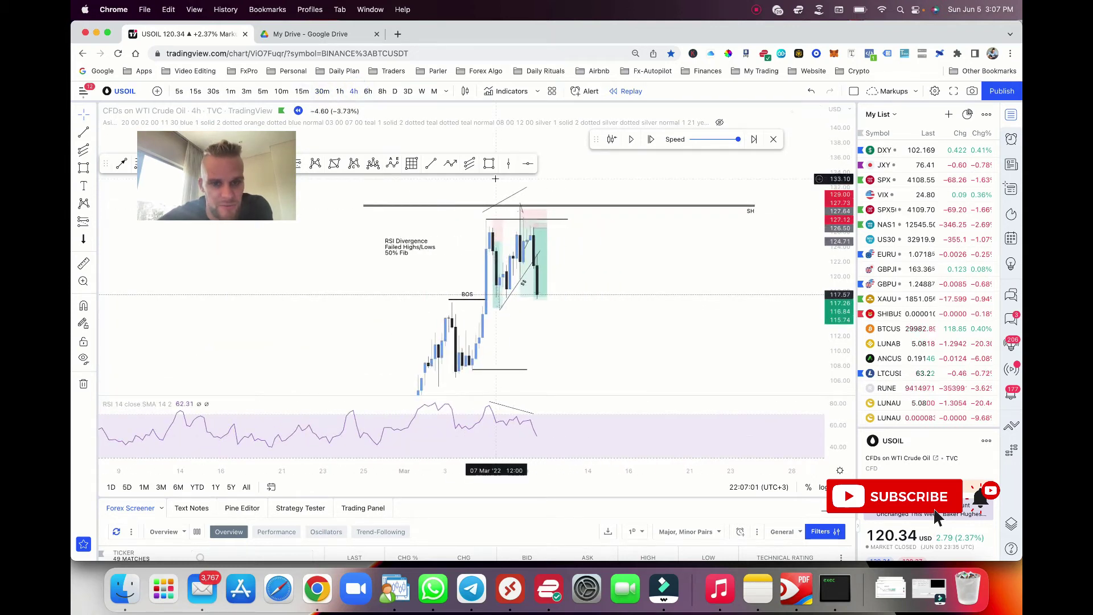
pyautogui.hscroll(-3, 495, 179)
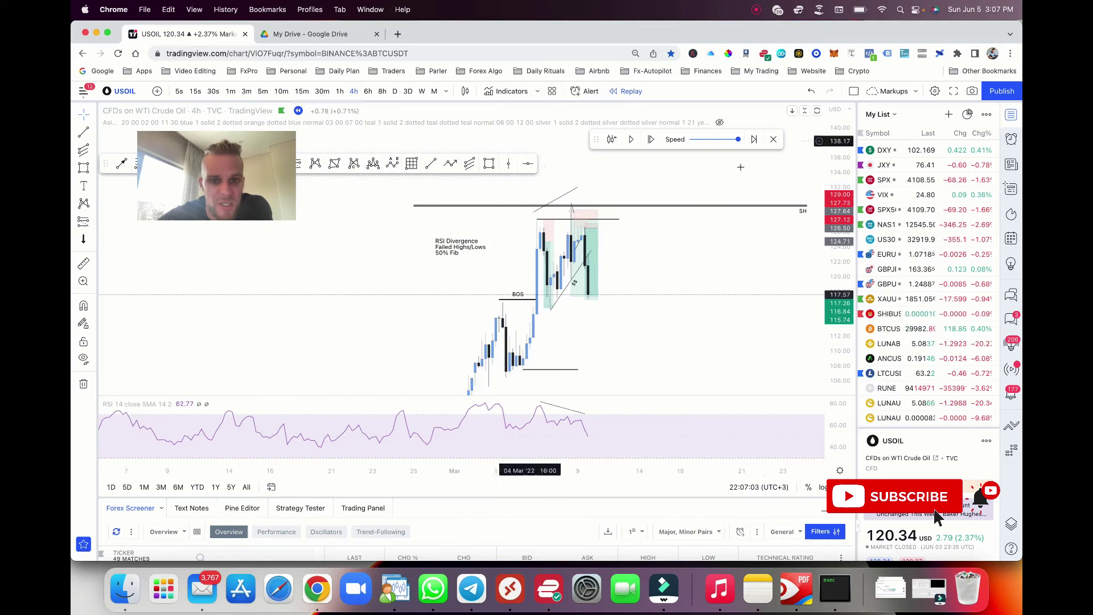
pyautogui.scroll(3, 737, 253)
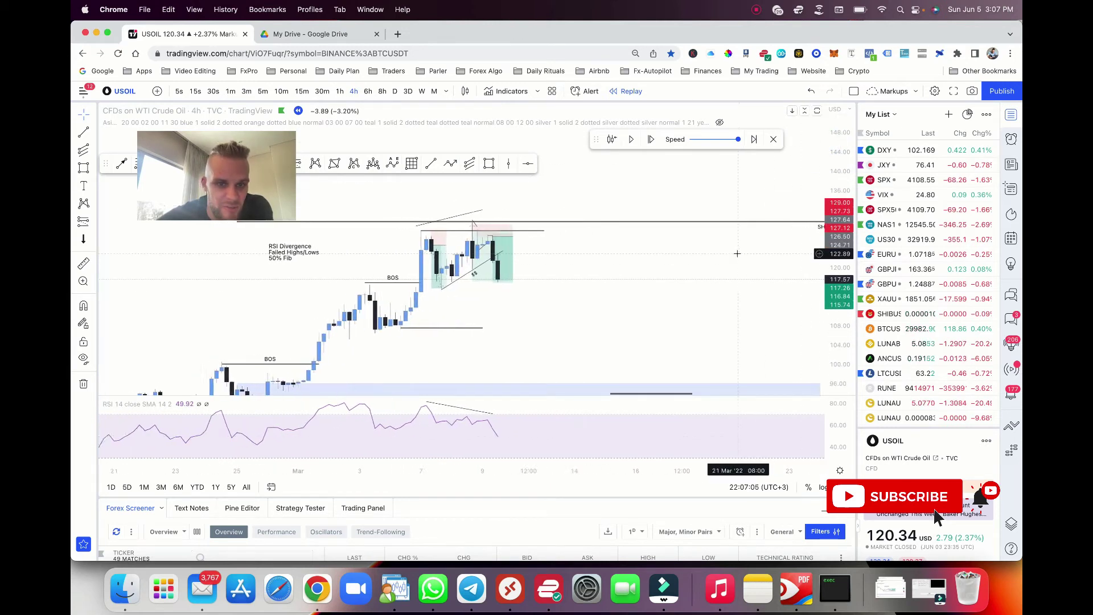
pyautogui.hscroll(-3, 737, 253)
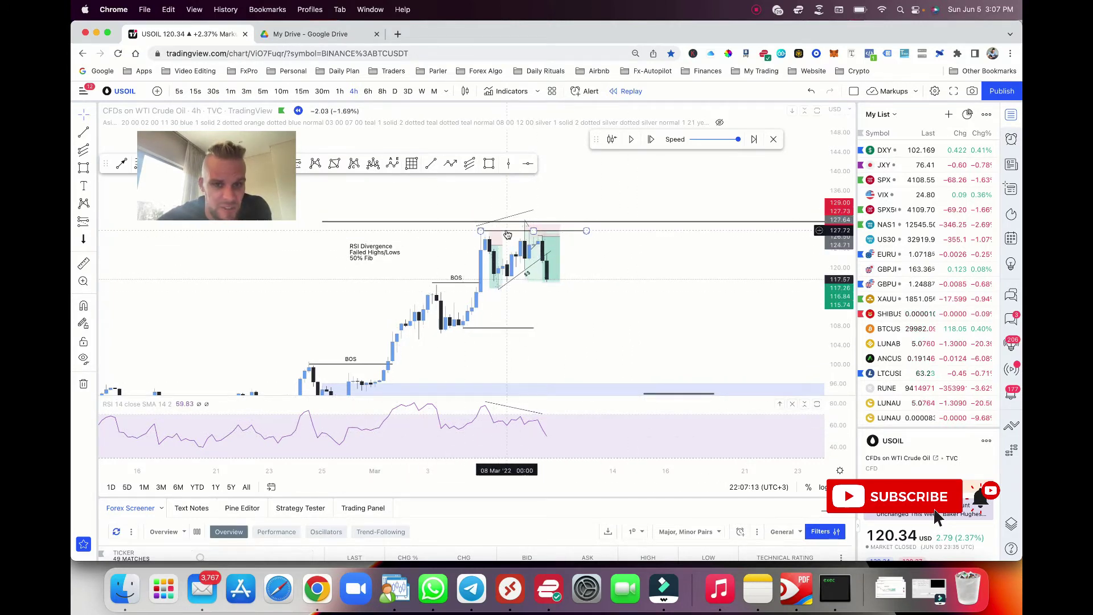
pyautogui.scroll(2, 507, 234)
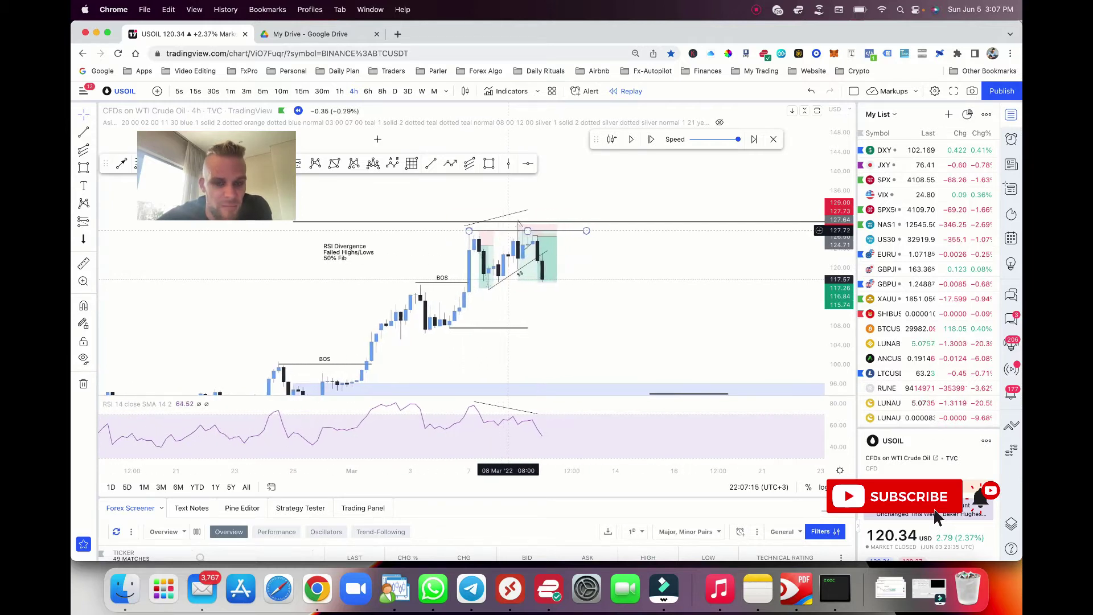
pyautogui.click(337, 92)
pyautogui.click(354, 91)
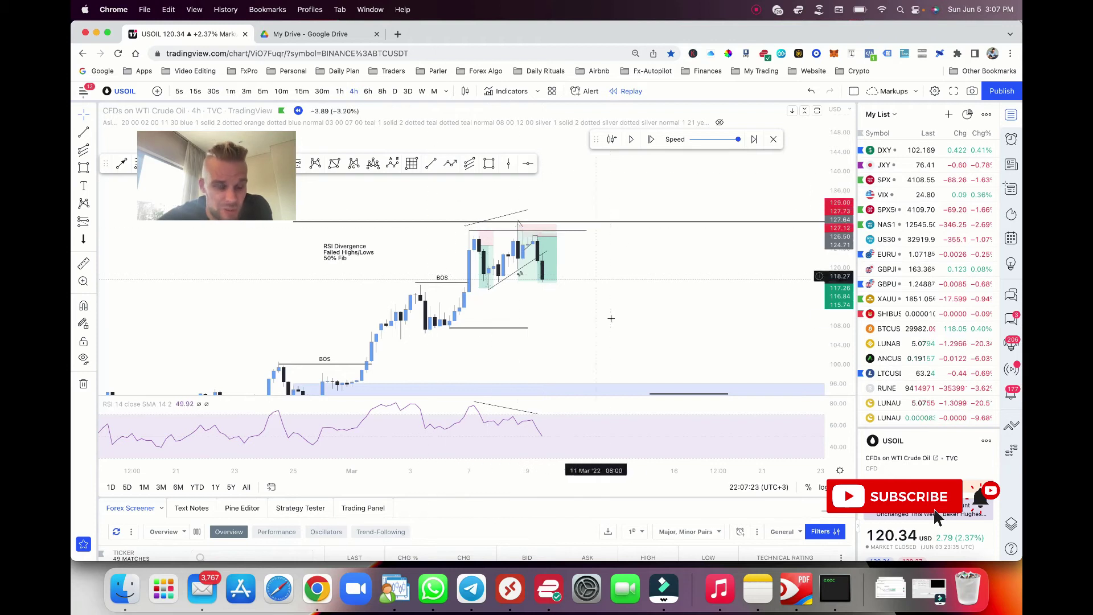
# - Draw a thin rectangle at 114.98–115.29 from the 7 March low to 11 March and play the replay forward to 11 March
pyautogui.scroll(-1, 513, 279)
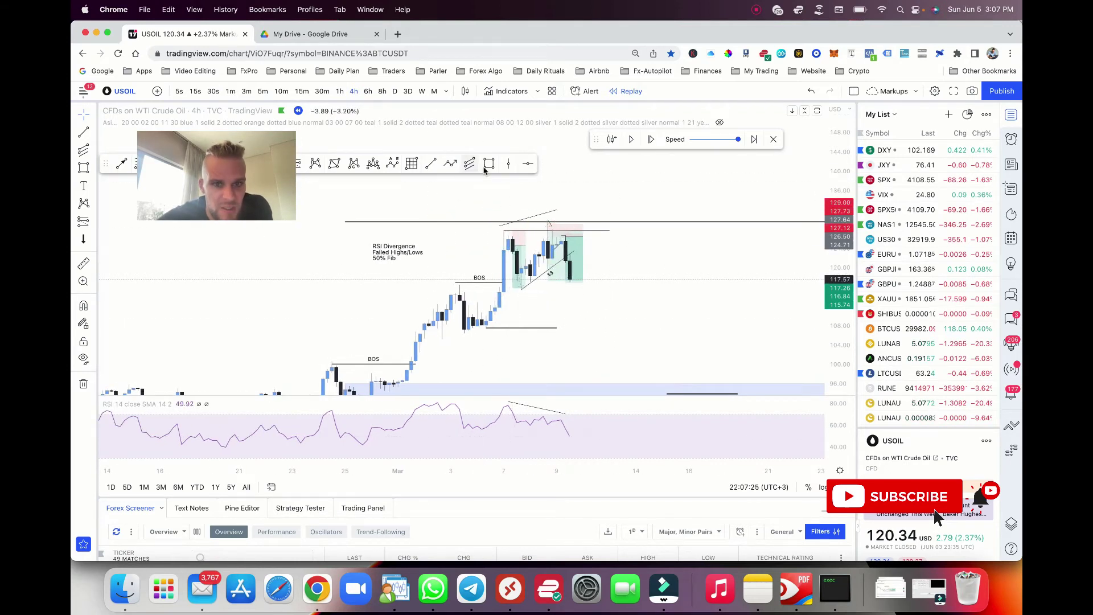
pyautogui.click(610, 291)
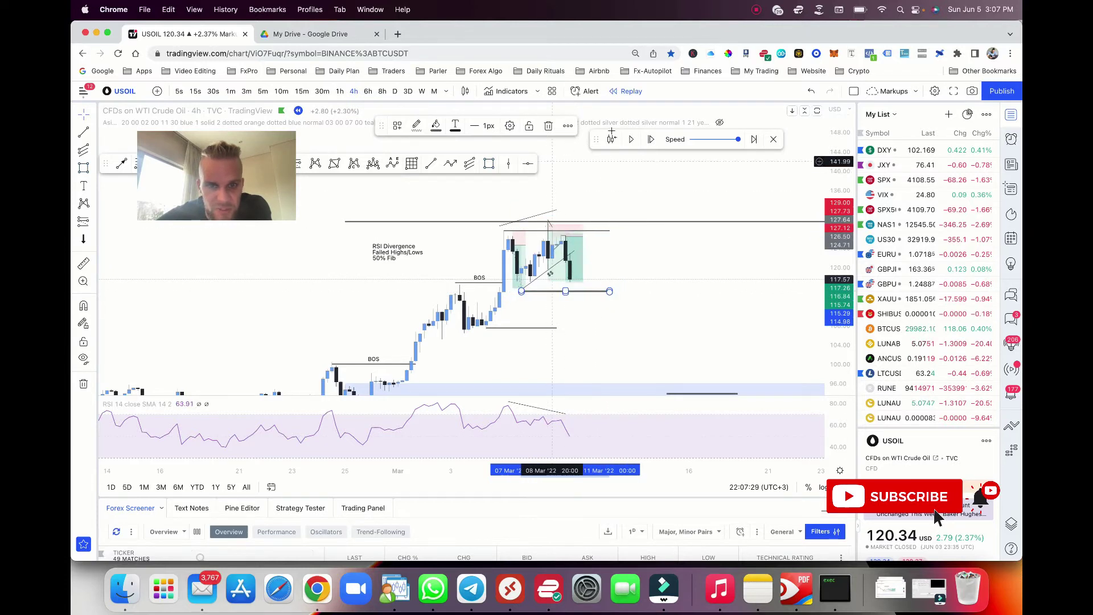
pyautogui.click(630, 139)
pyautogui.click(629, 139)
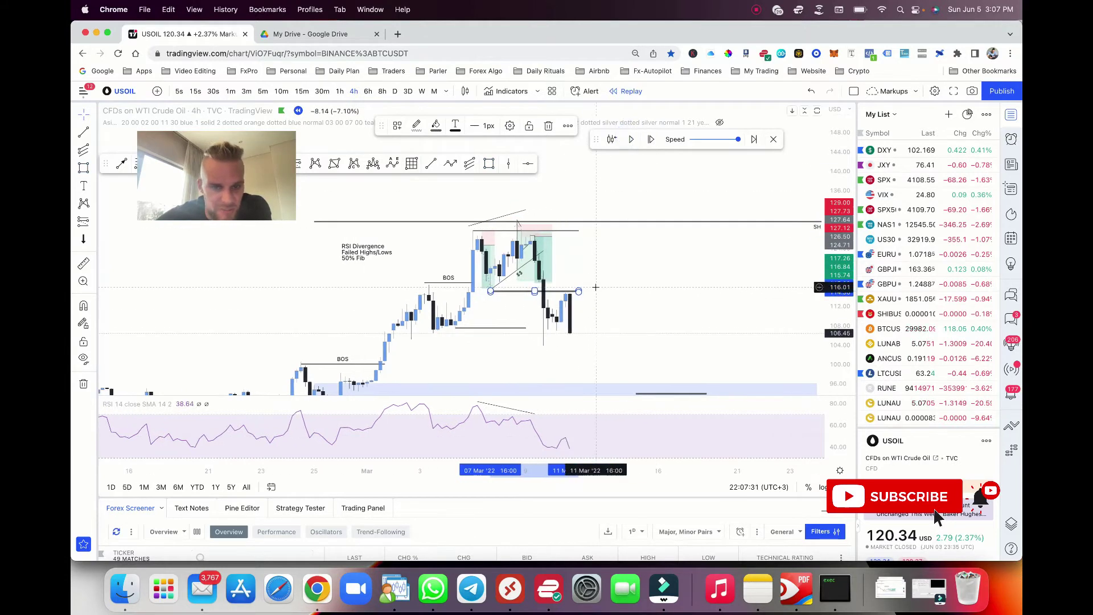
# - Lower the 9 March short position's target to 103.07 and the 8 March one's to 103.99
pyautogui.scroll(-1, 613, 283)
pyautogui.moveTo(613, 282); pyautogui.dragTo(592, 249)
pyautogui.moveTo(521, 252); pyautogui.dragTo(503, 321)
pyautogui.click(588, 249)
pyautogui.scroll(2, 588, 249)
pyautogui.moveTo(482, 254)
pyautogui.mouseDown()
pyautogui.moveTo(483, 333)
pyautogui.moveTo(487, 315)
pyautogui.mouseUp()
pyautogui.click(569, 253)
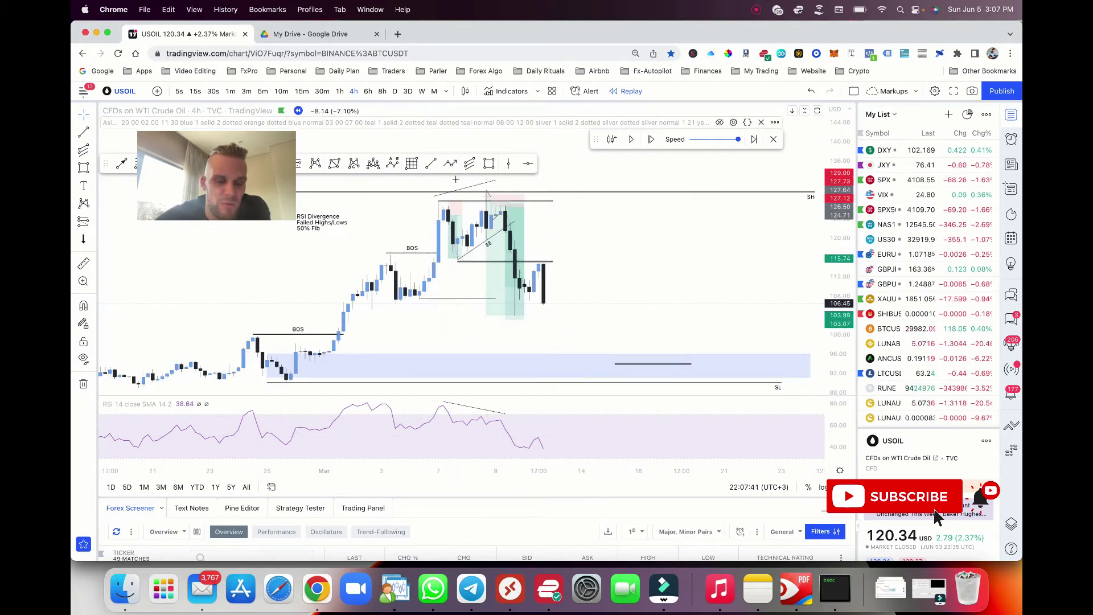
# - On the 1-hour chart, draw a thin rectangle at 123.09–123.61 from 9 March to 11 March and apply the S template to it
pyautogui.scroll(-1, 479, 212)
pyautogui.scroll(2, 479, 213)
pyautogui.scroll(-2, 478, 212)
pyautogui.scroll(2, 483, 210)
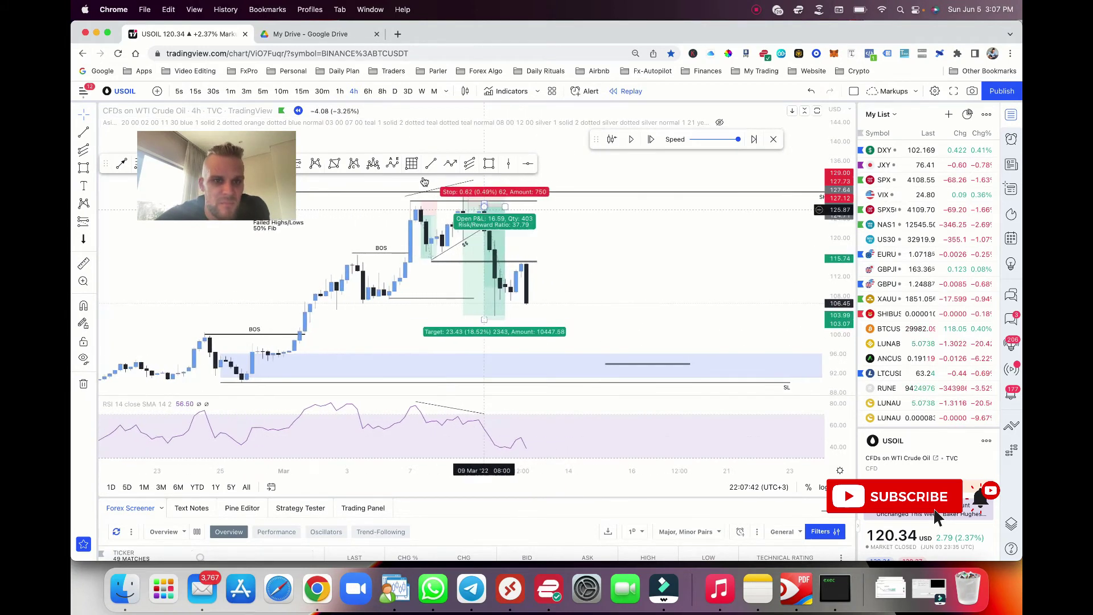
pyautogui.click(340, 91)
pyautogui.scroll(-3, 456, 184)
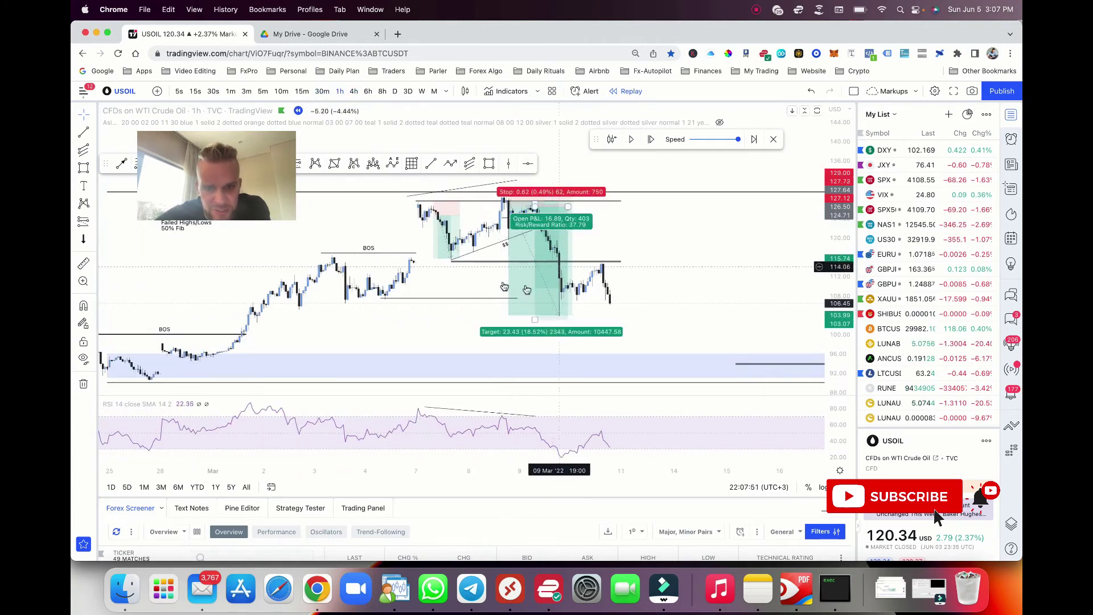
pyautogui.moveTo(672, 226); pyautogui.dragTo(644, 226)
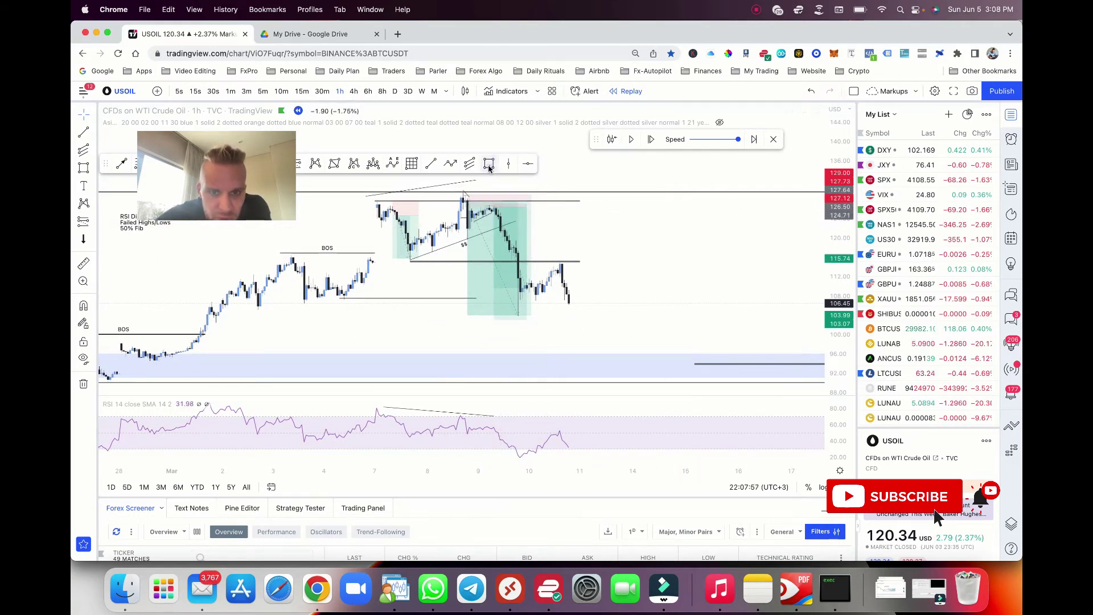
pyautogui.moveTo(499, 221); pyautogui.dragTo(581, 222)
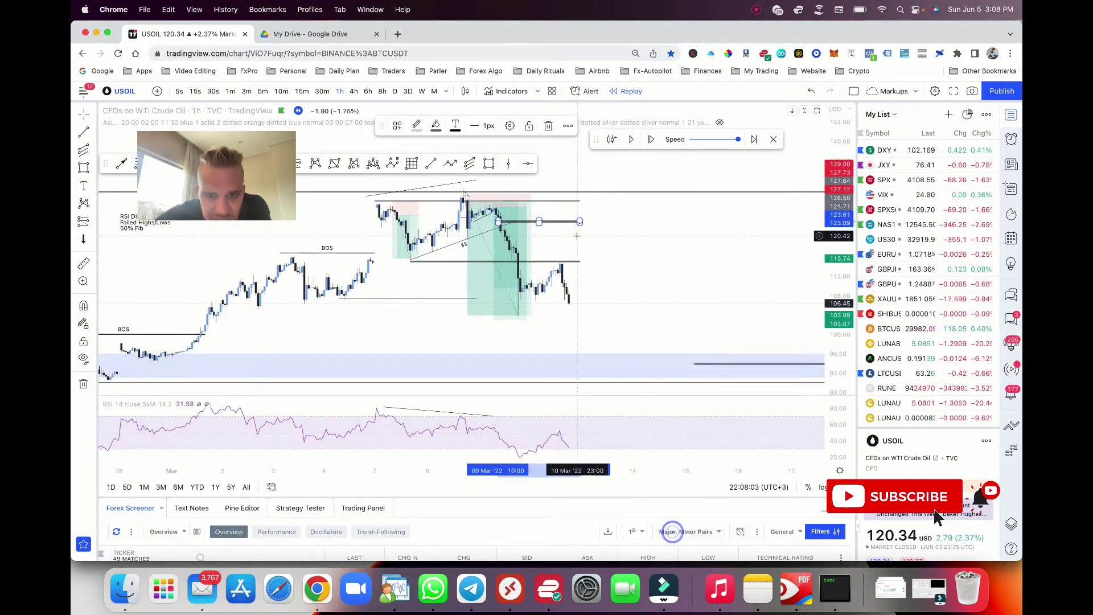
pyautogui.rightClick(578, 225)
pyautogui.moveTo(603, 235)
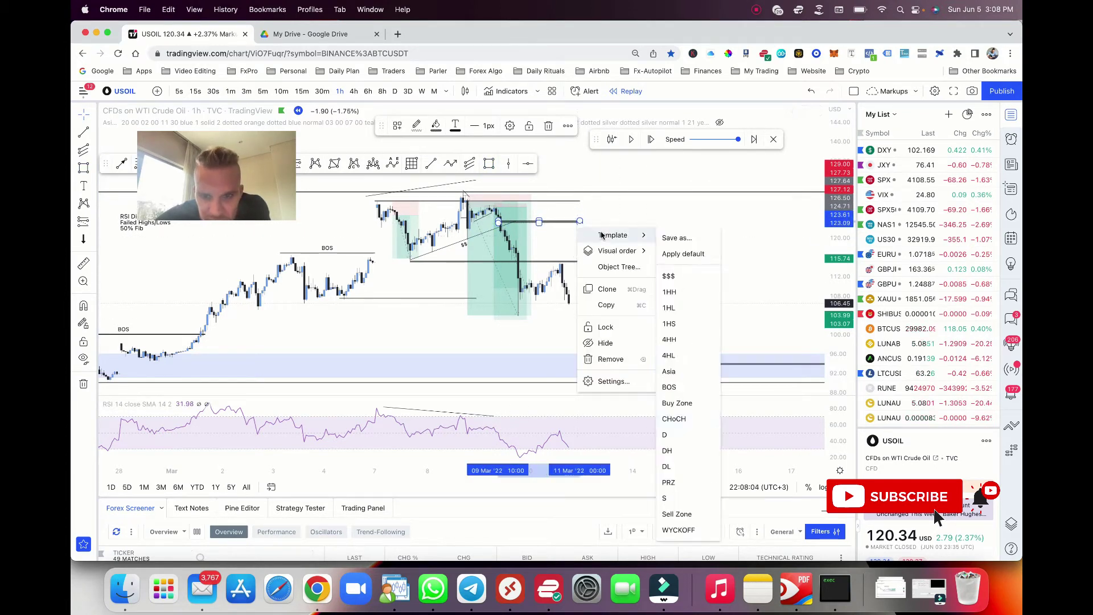
pyautogui.click(669, 496)
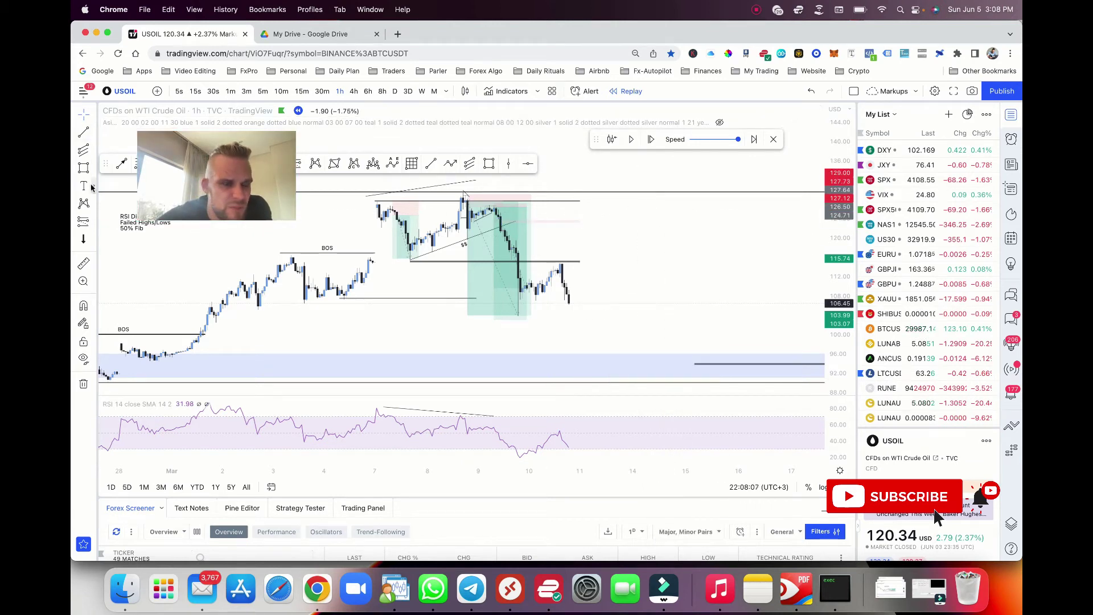
pyautogui.click(84, 221)
pyautogui.click(495, 206)
pyautogui.press('BackSpace')
# - Draw a Fibonacci retracement from 127.51 on 9 March at 08:00 down to 103.99 on 11 March
pyautogui.moveTo(155, 132); pyautogui.dragTo(154, 183)
pyautogui.click(143, 173)
pyautogui.click(140, 163)
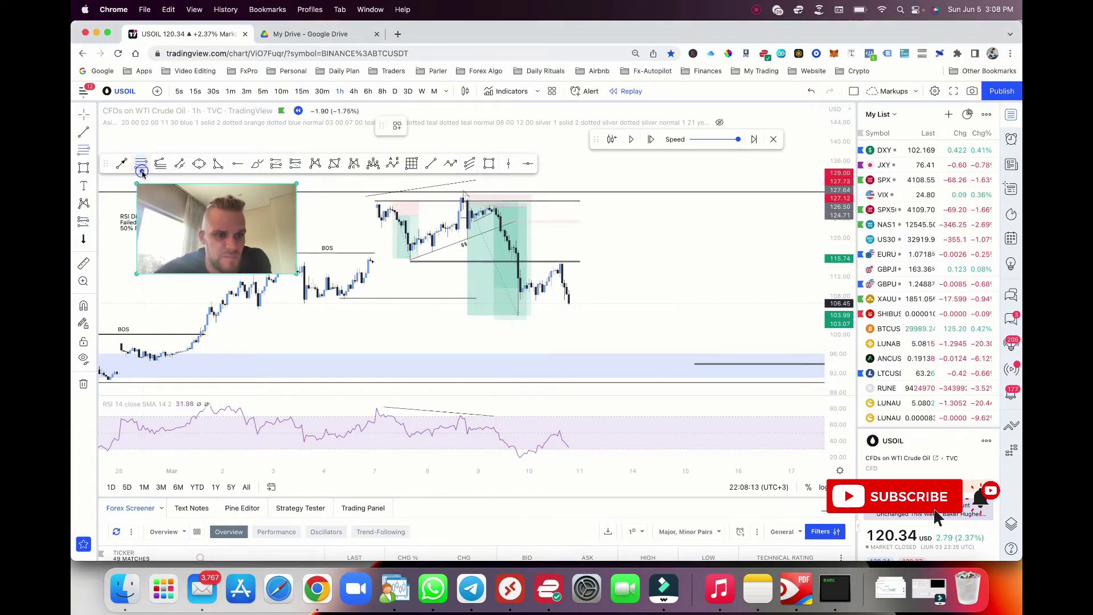
pyautogui.click(494, 202)
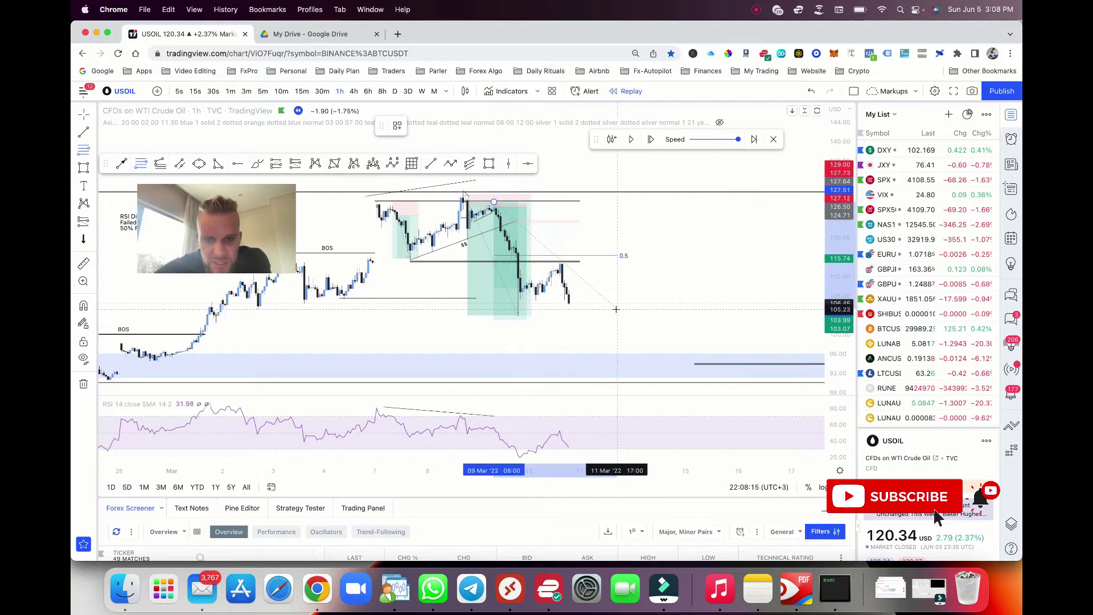
pyautogui.click(617, 314)
pyautogui.scroll(-2, 620, 313)
pyautogui.moveTo(618, 313); pyautogui.dragTo(621, 315)
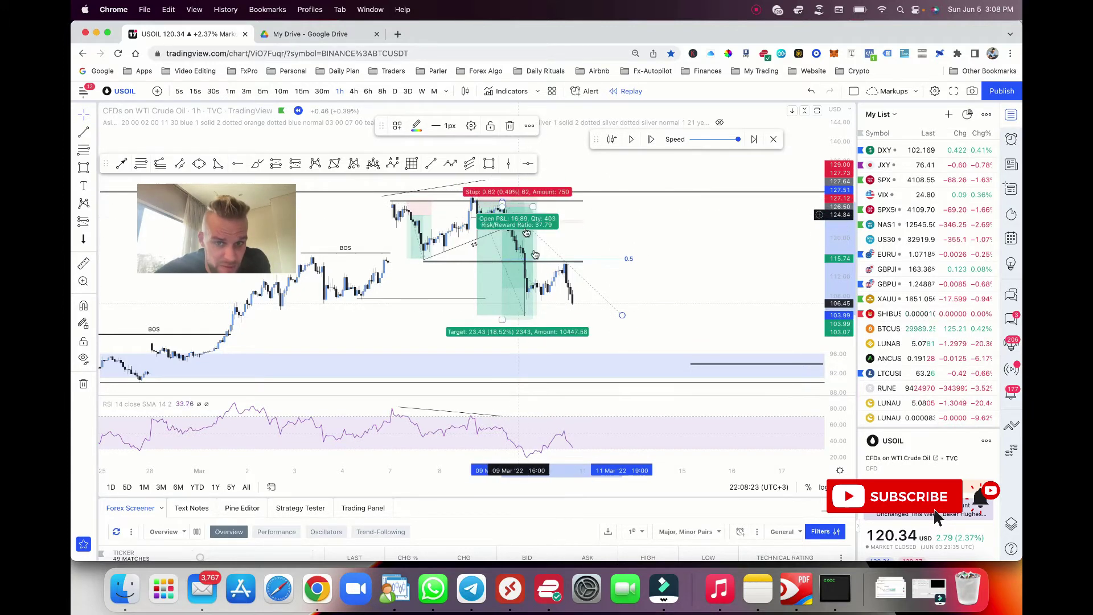
# - Adjust the thin rectangle extending from the 7 March low so it spans 114.78–114.98
pyautogui.moveTo(582, 262); pyautogui.dragTo(563, 263)
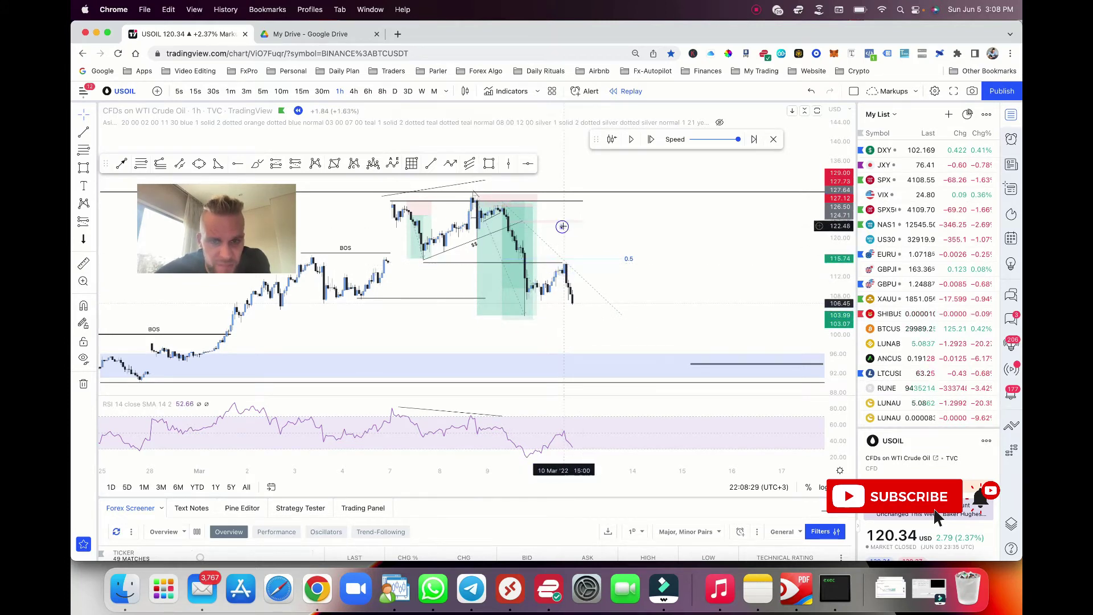
pyautogui.scroll(-2, 592, 250)
pyautogui.moveTo(598, 263); pyautogui.dragTo(611, 264)
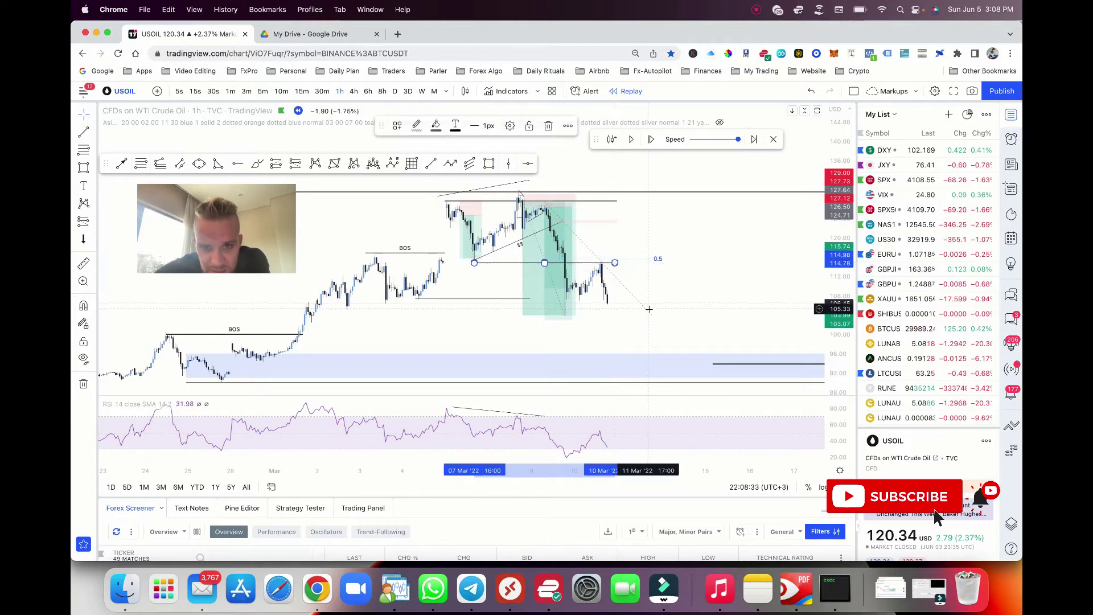
# - Move the Fibonacci retracement's end to 104.20 on 11 March and lower its 9 March start point slightly
pyautogui.click(652, 314)
pyautogui.moveTo(656, 309); pyautogui.dragTo(657, 313)
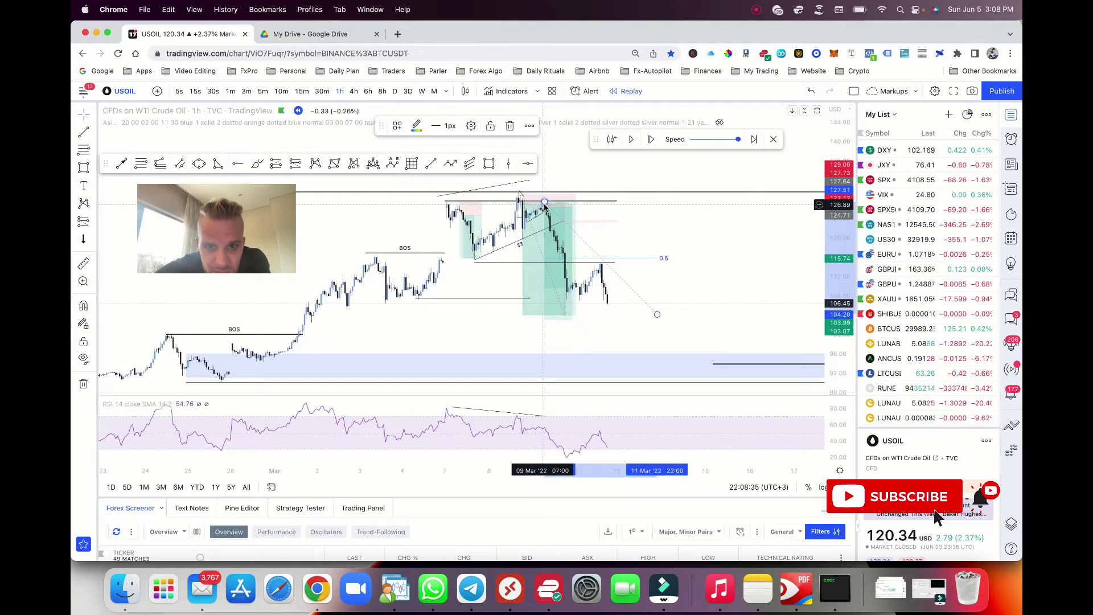
pyautogui.moveTo(544, 202); pyautogui.dragTo(544, 209)
pyautogui.click(683, 212)
pyautogui.scroll(-1, 686, 212)
pyautogui.moveTo(687, 213); pyautogui.dragTo(660, 188)
pyautogui.scroll(2, 660, 187)
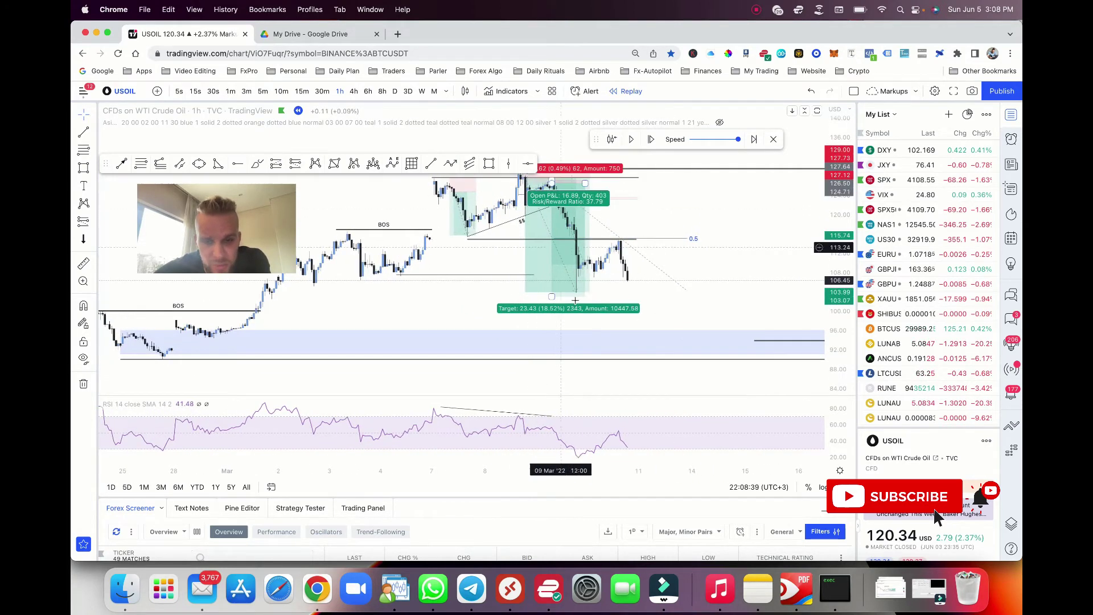
pyautogui.scroll(-1, 620, 289)
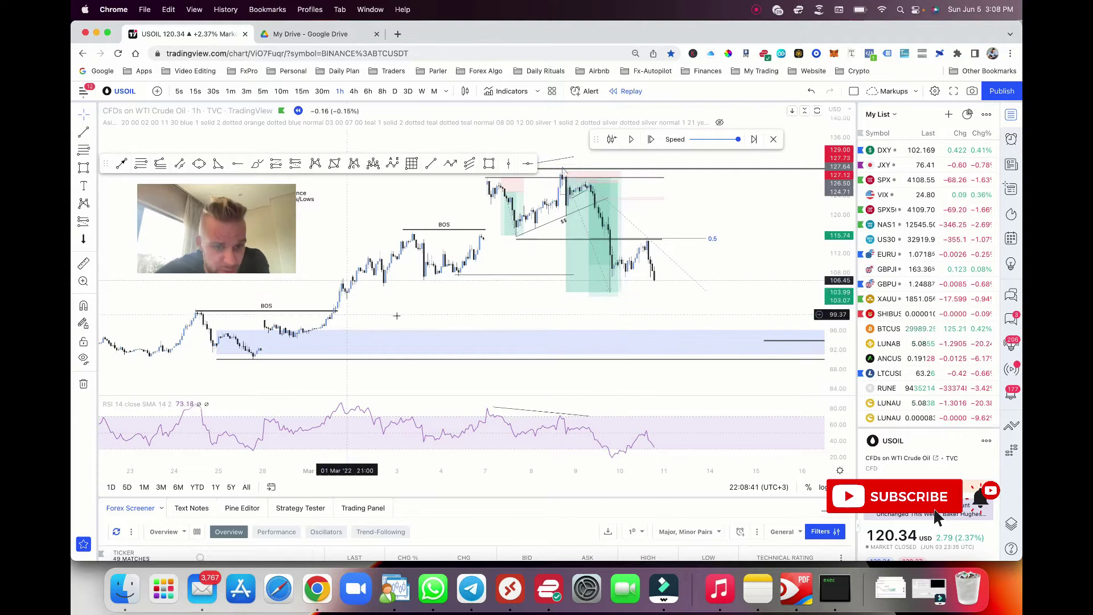
# - On the 4-hour chart, try a Fibonacci retracement from 94.34 on 28 February up to 116.52 on 15 March and remove it
pyautogui.click(322, 91)
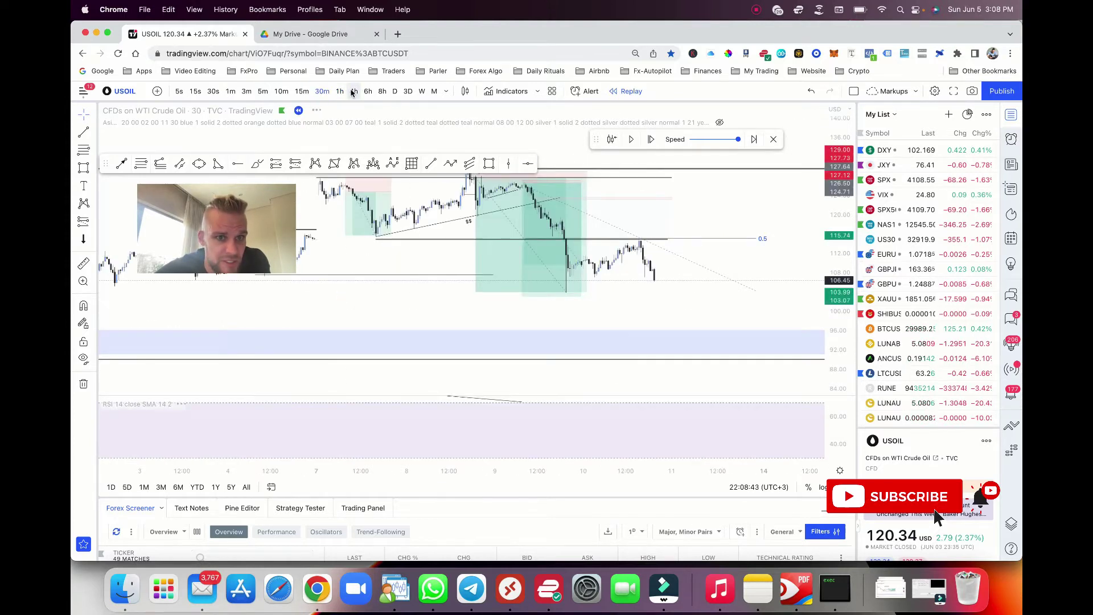
pyautogui.click(352, 91)
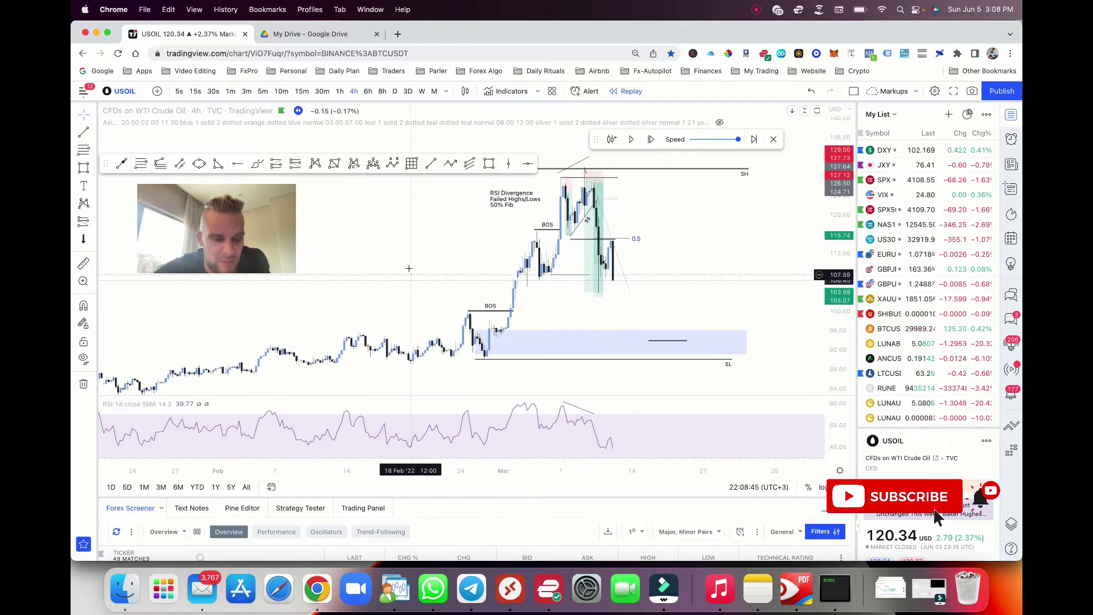
pyautogui.moveTo(409, 268); pyautogui.dragTo(396, 247)
pyautogui.click(83, 150)
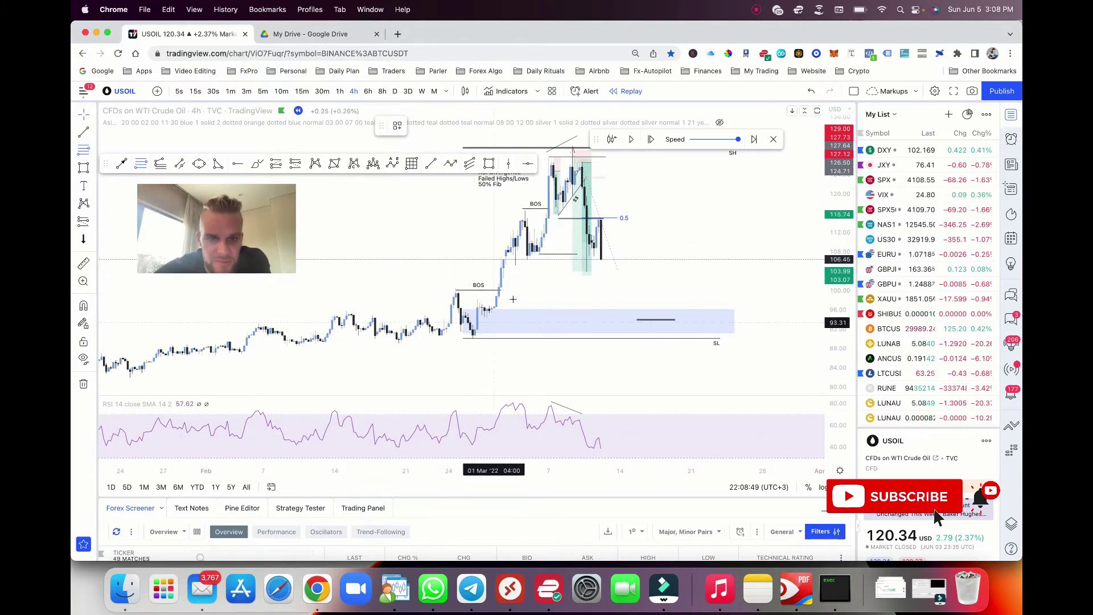
pyautogui.click(488, 317)
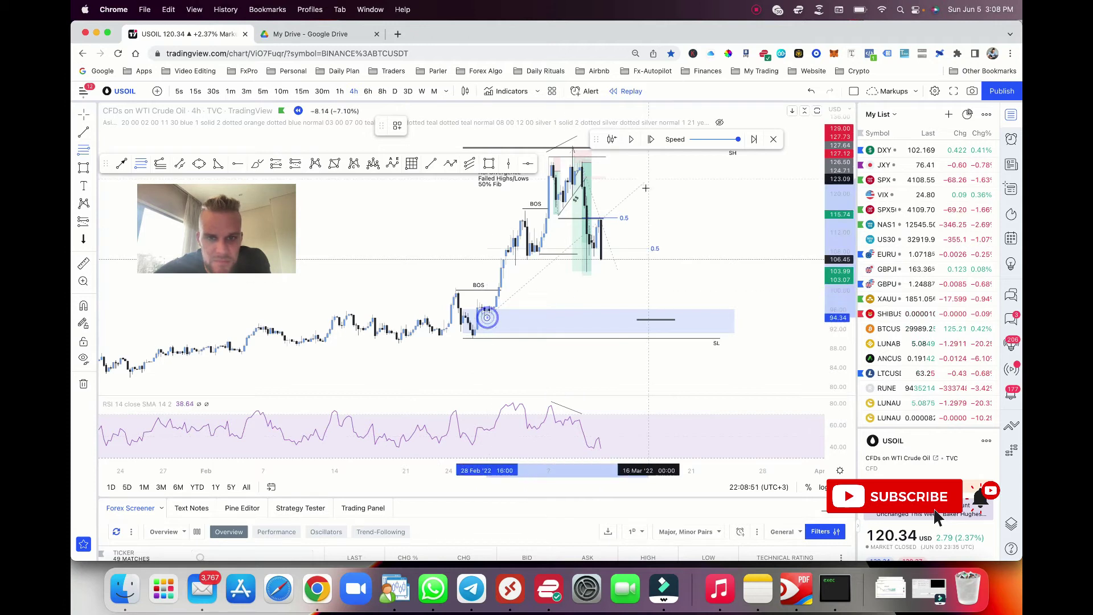
pyautogui.click(646, 210)
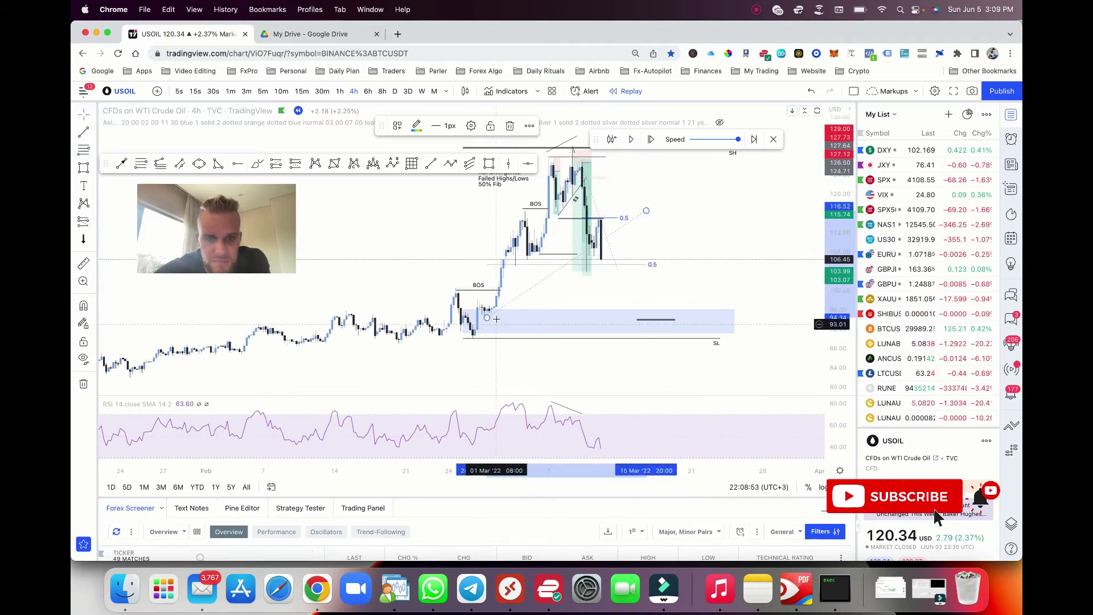
pyautogui.moveTo(654, 180); pyautogui.dragTo(576, 215)
pyautogui.click(570, 301)
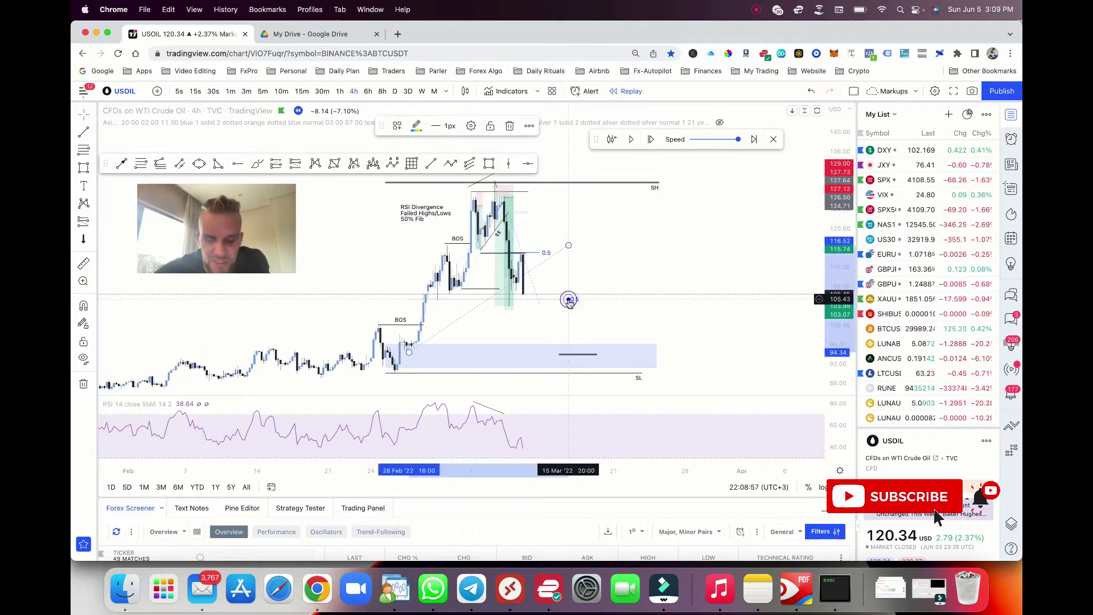
pyautogui.press('BackSpace')
# - Try a Fibonacci retracement from 106.36 on 3 March up to 129.36 on 17 March and remove it
pyautogui.click(142, 164)
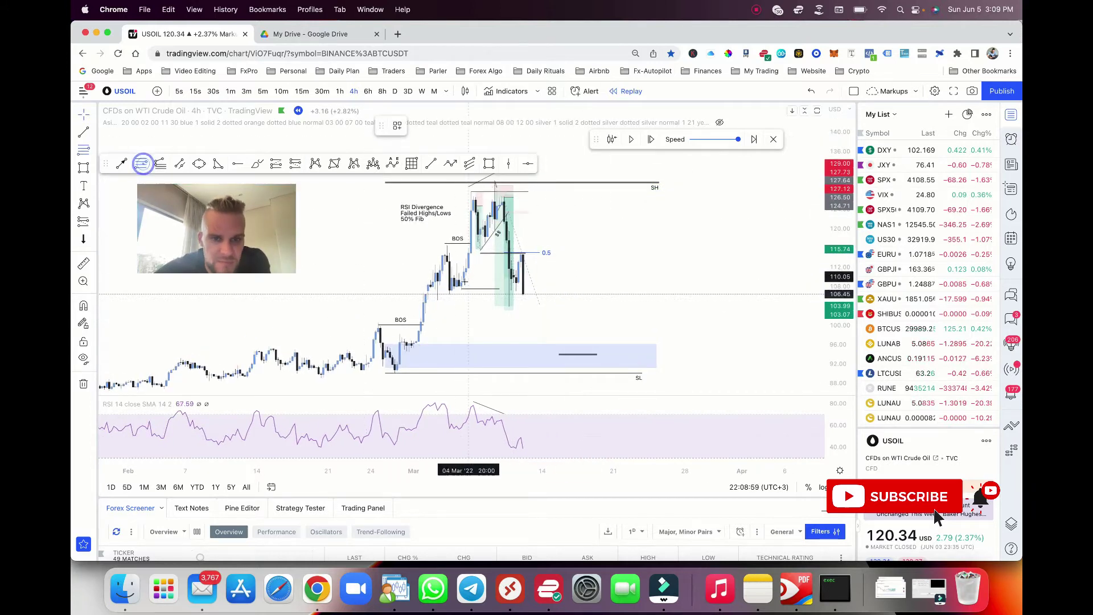
pyautogui.click(449, 294)
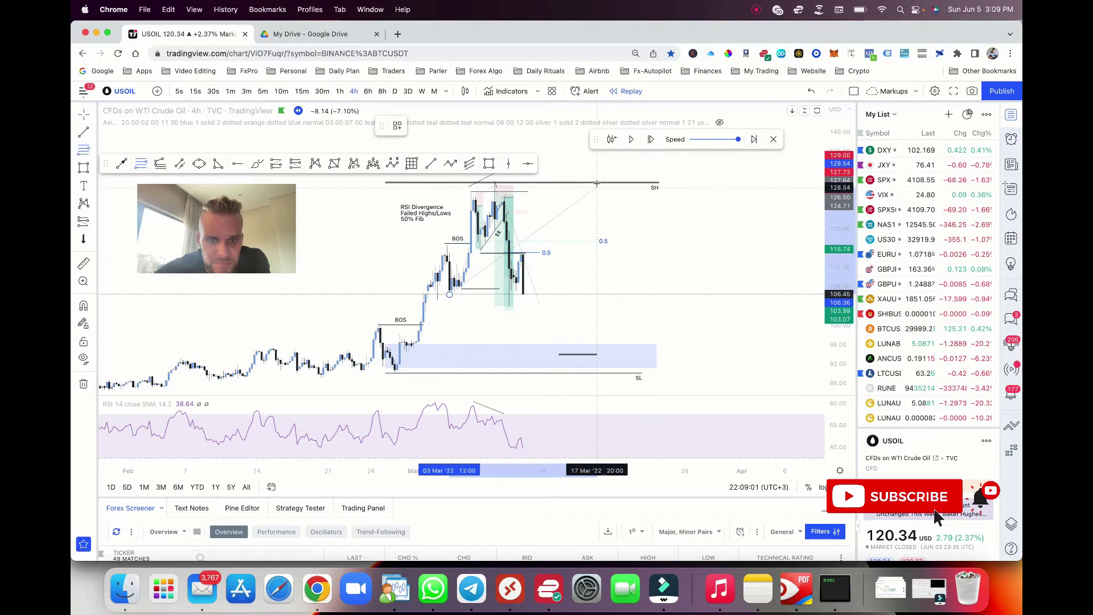
pyautogui.click(597, 183)
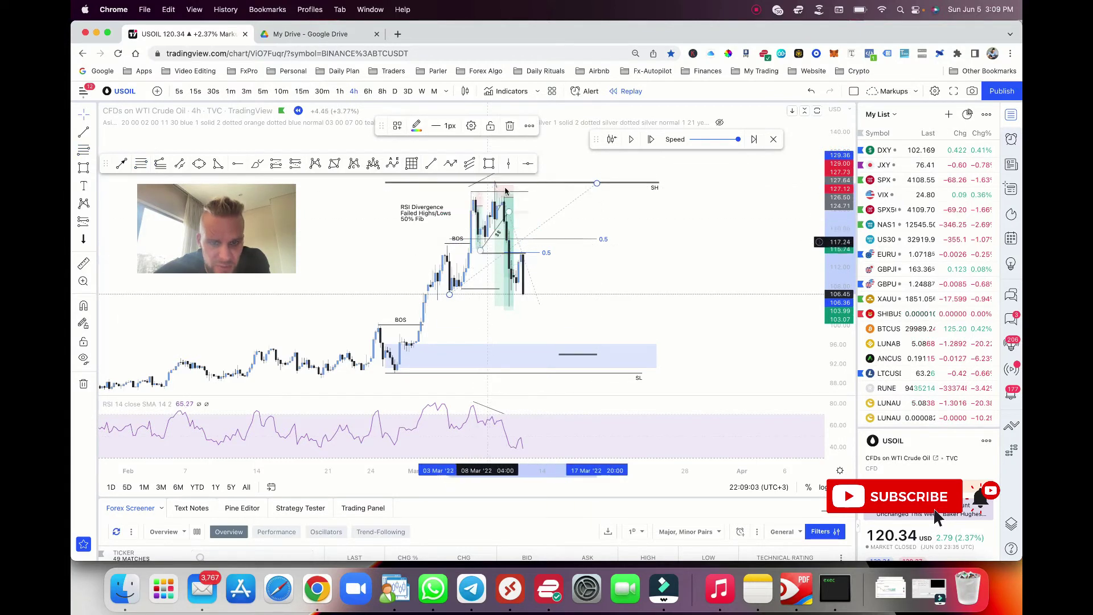
pyautogui.press('Delete')
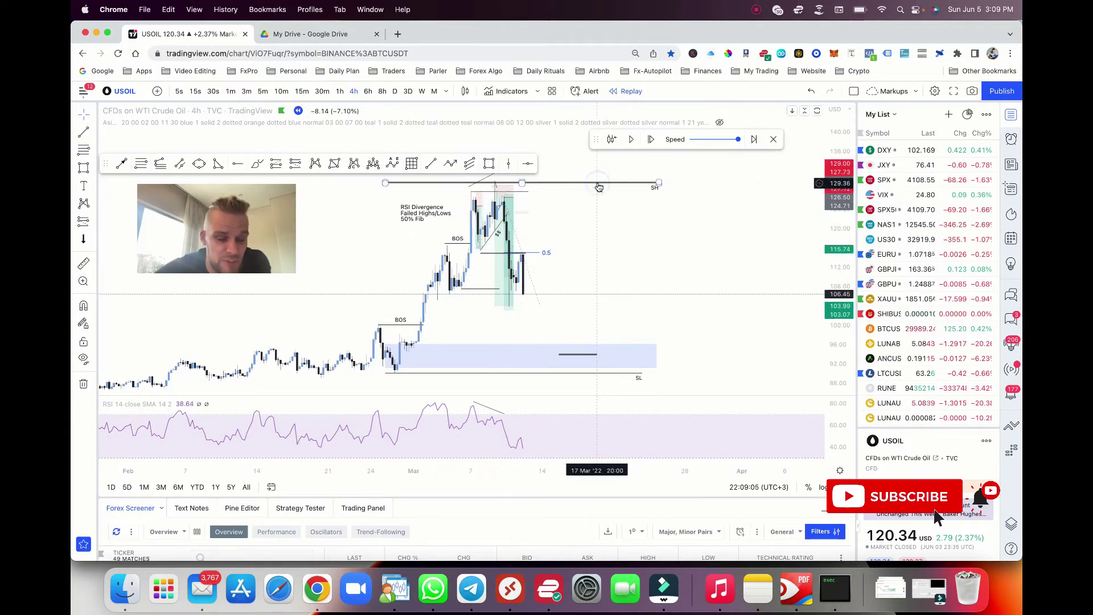
# - Switch to the 30-minute chart and examine the 10 March pullback to the 0.5 Fibonacci level
pyautogui.click(316, 93)
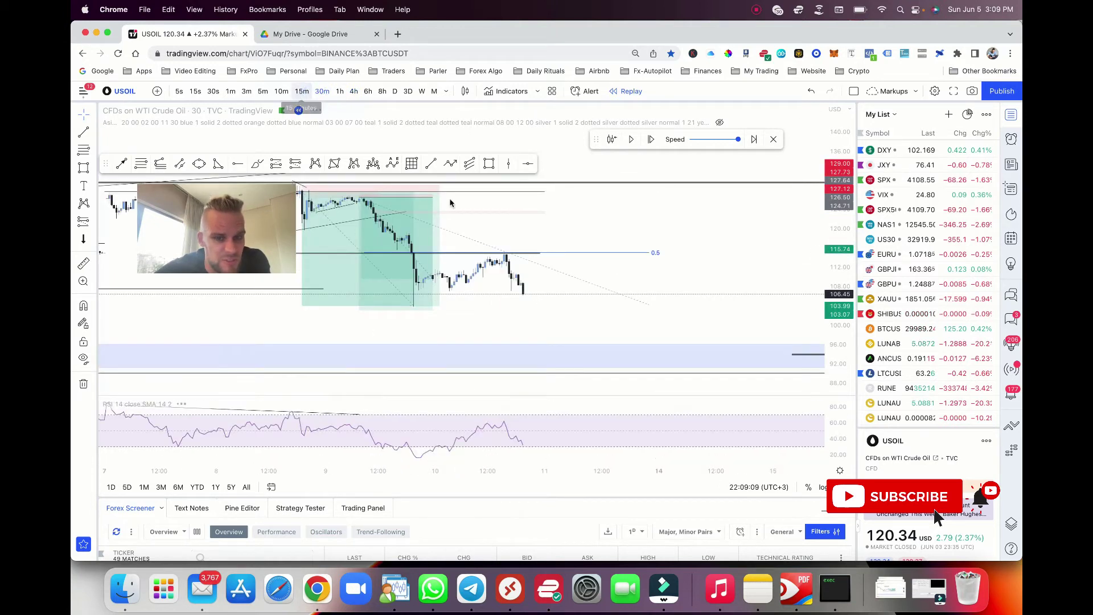
pyautogui.scroll(5, 745, 262)
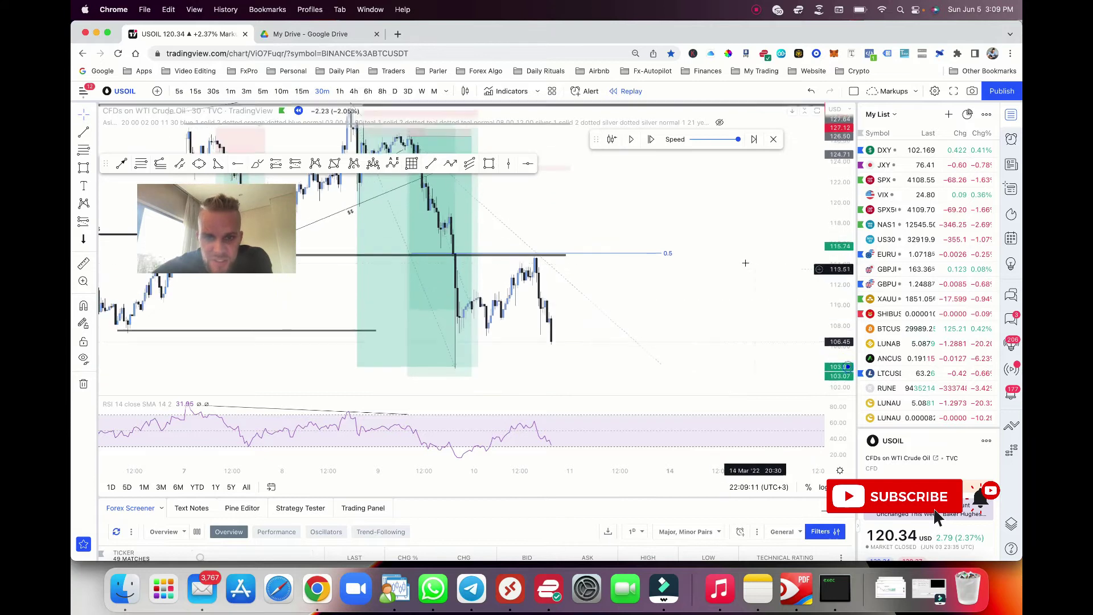
pyautogui.scroll(1, 745, 262)
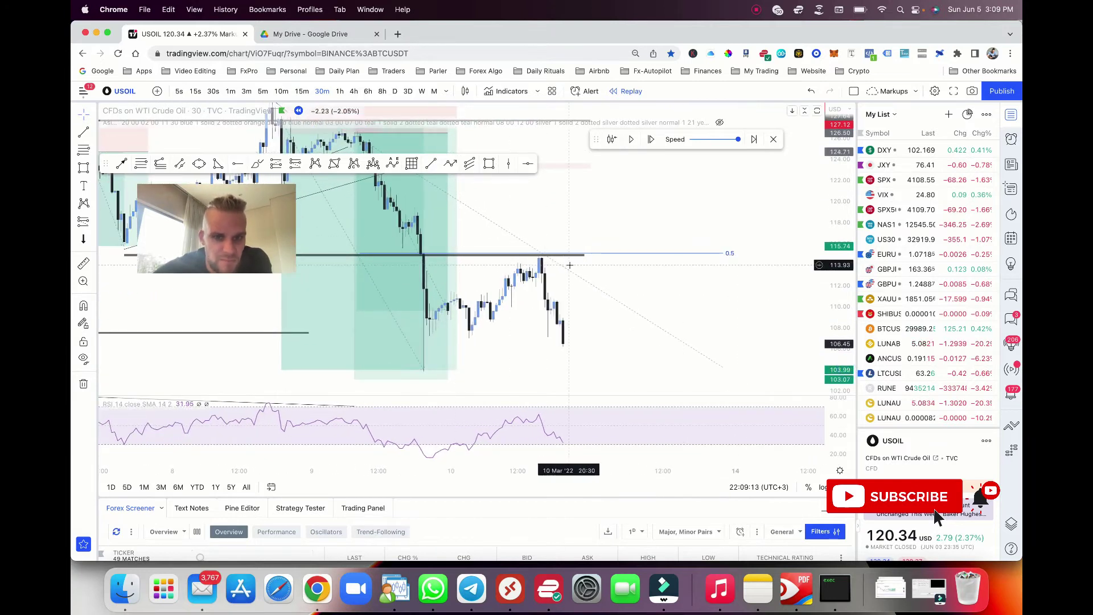
pyautogui.scroll(-3, 607, 298)
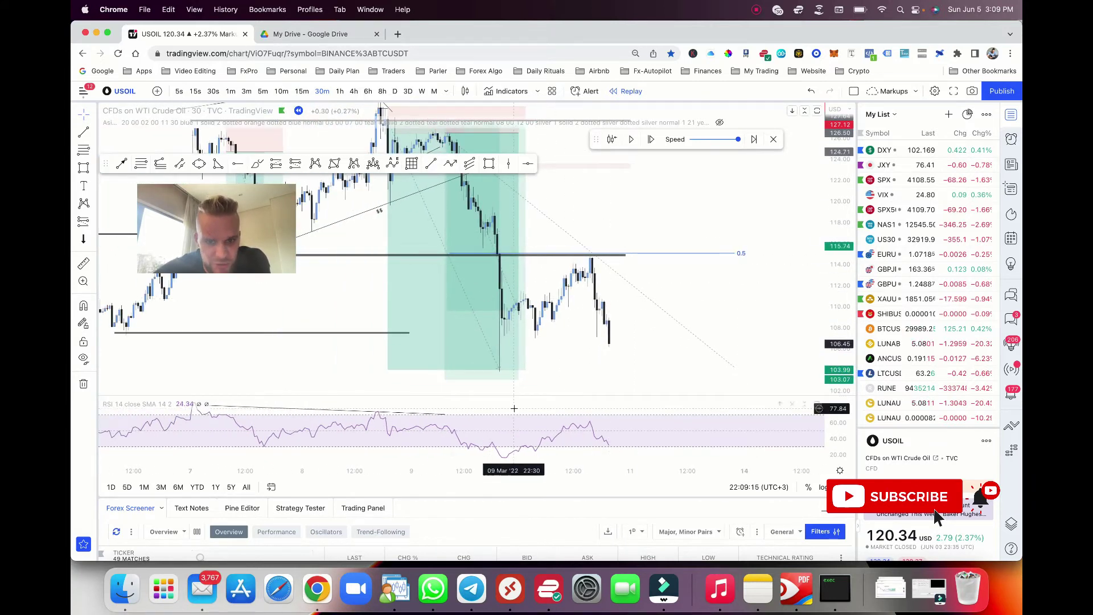
# - Sketch a path along the 9 March drop, the pullback to the 0.5 level and a further fall, and remove it
pyautogui.click(450, 164)
pyautogui.click(494, 209)
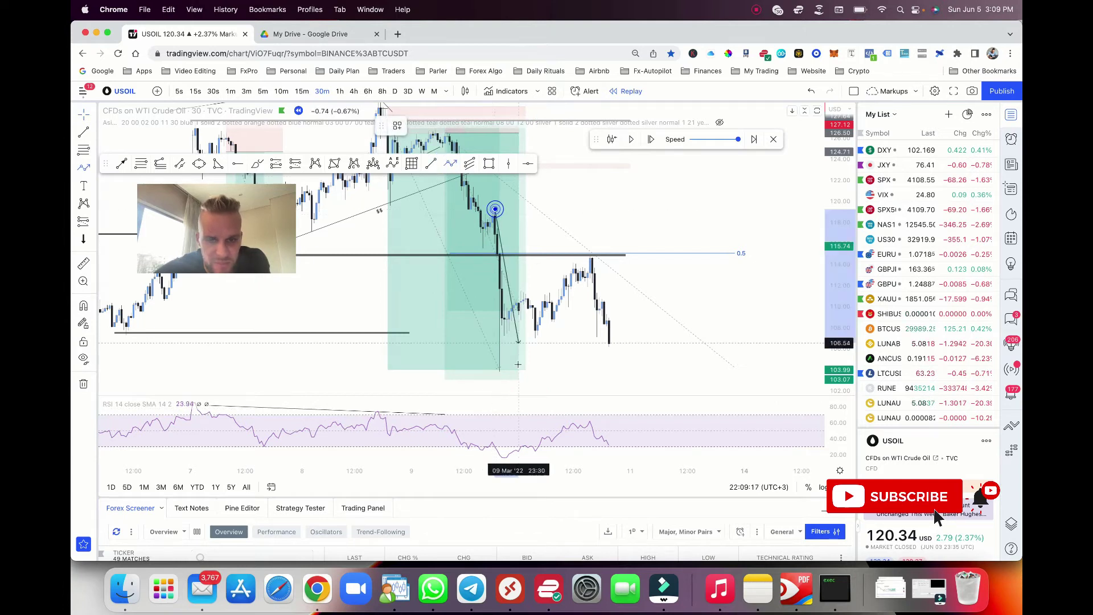
pyautogui.click(500, 392)
pyautogui.click(585, 253)
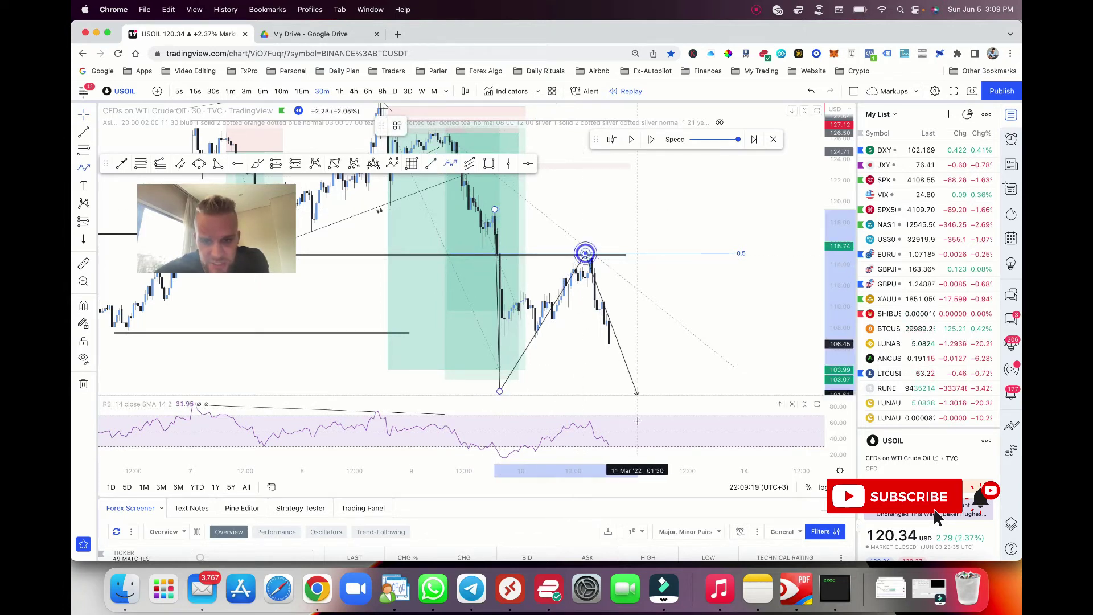
pyautogui.doubleClick(623, 386)
pyautogui.press('BackSpace')
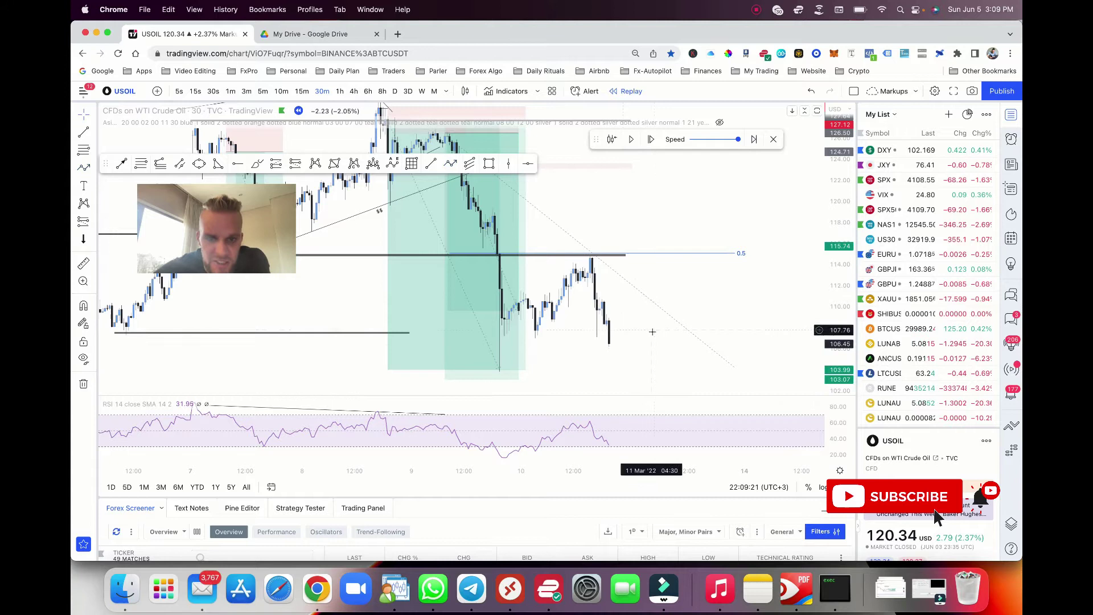
# - Place a short position at the 10 March pullback to the 0.5 level with entry 113.18, stop 115.49 and target 103.71
pyautogui.moveTo(651, 331); pyautogui.dragTo(637, 289)
pyautogui.scroll(-2, 401, 256)
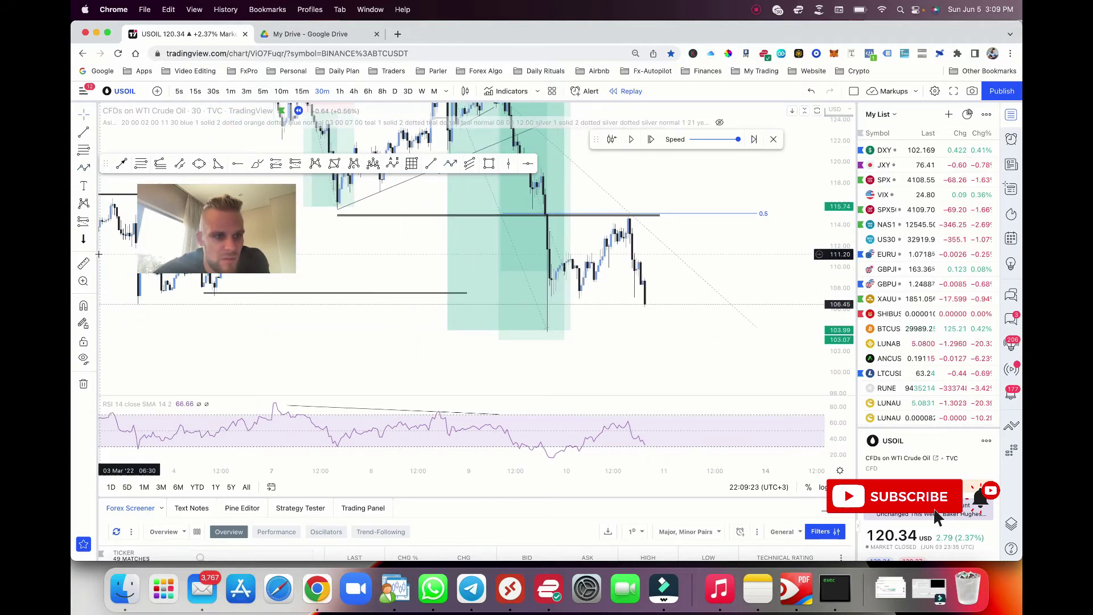
pyautogui.click(91, 222)
pyautogui.click(121, 243)
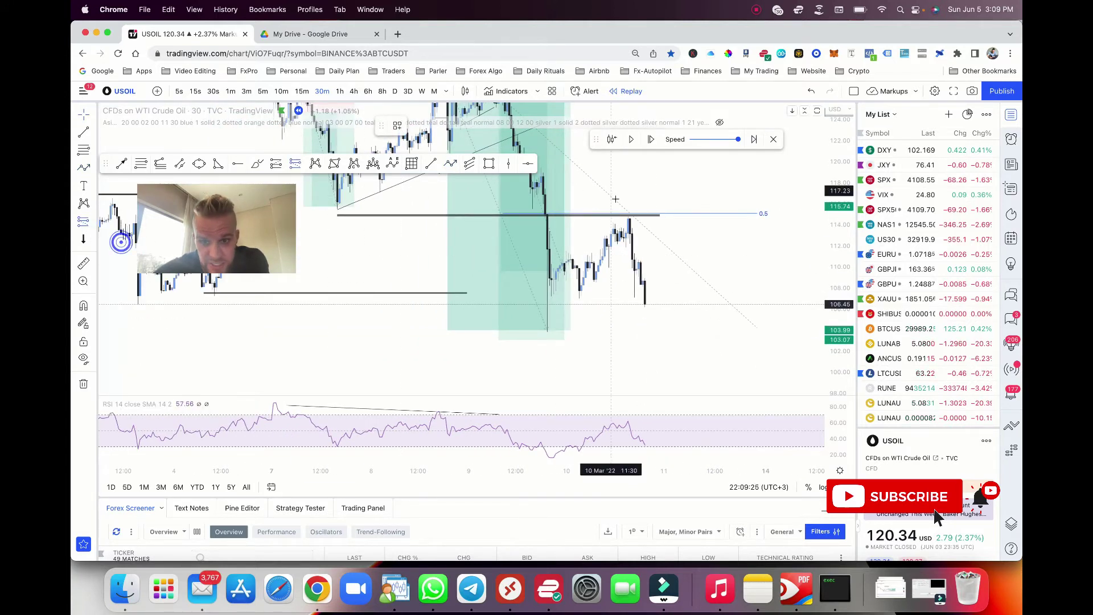
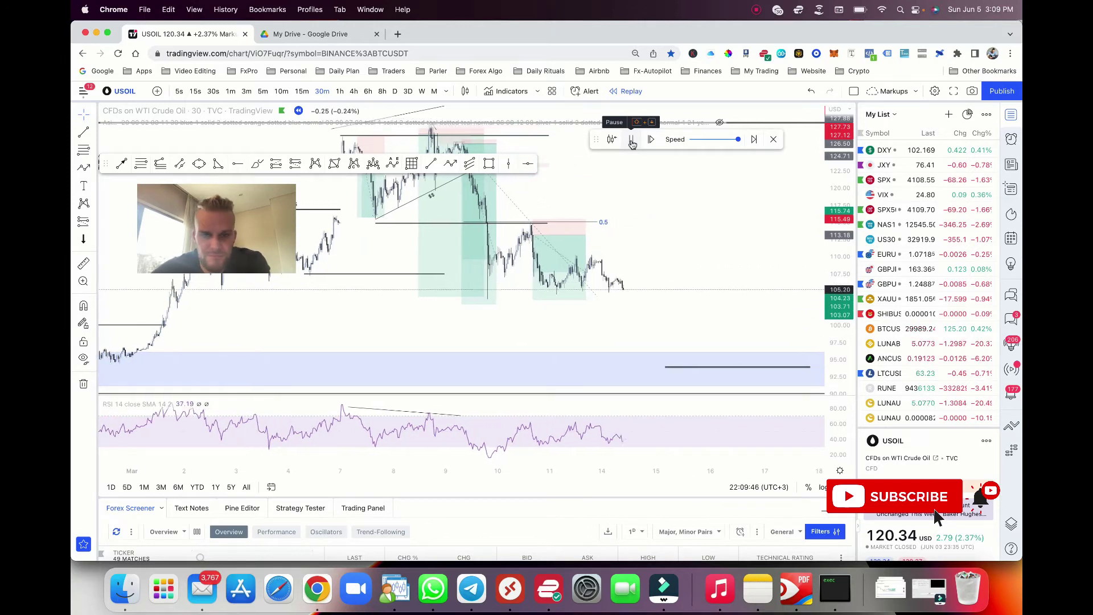
# - Pause the replay on 14 March and widen the 10 March short position to 14 March
pyautogui.click(631, 141)
pyautogui.moveTo(575, 235); pyautogui.dragTo(640, 235)
pyautogui.click(500, 282)
pyautogui.scroll(2, 515, 265)
pyautogui.scroll(1, 510, 262)
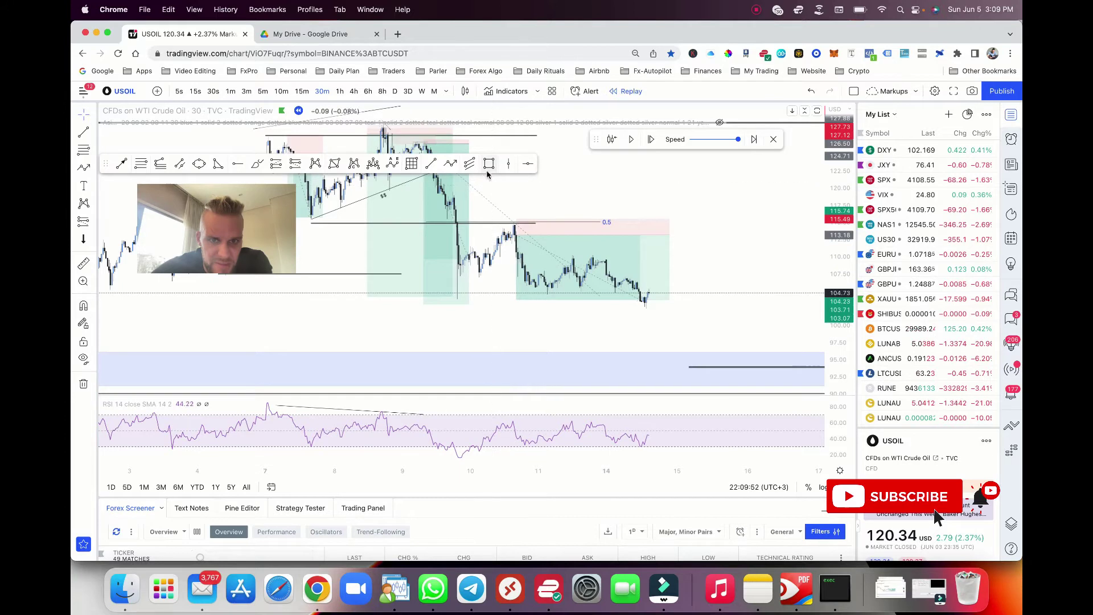
# - Try thin rectangles at about 110.2 and 107.11 below the 10 March high and remove both
pyautogui.moveTo(500, 255); pyautogui.dragTo(560, 254)
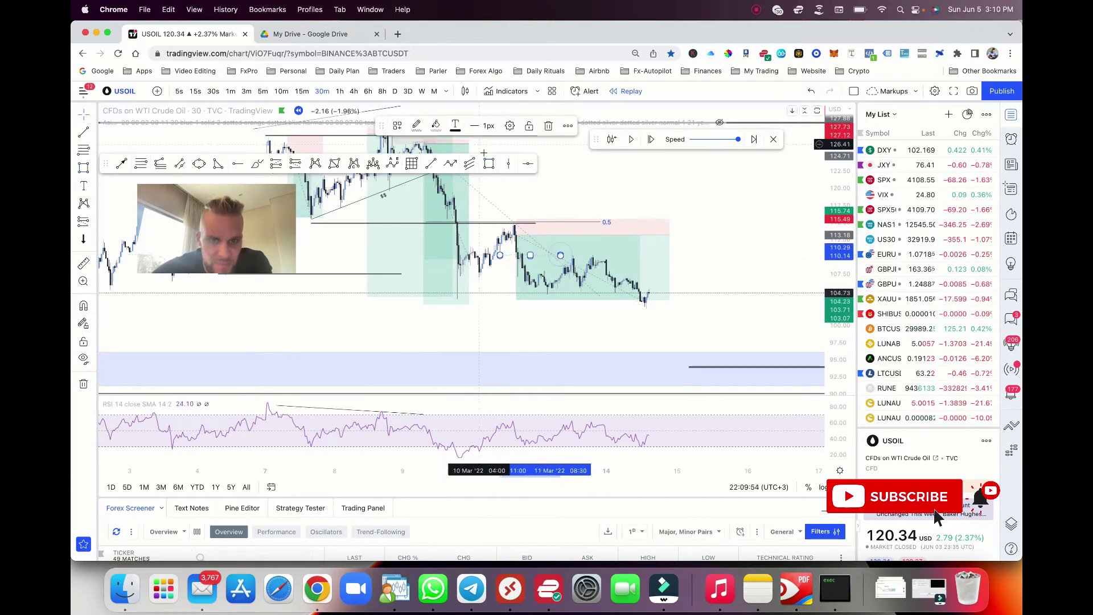
pyautogui.press('Delete')
pyautogui.click(543, 277)
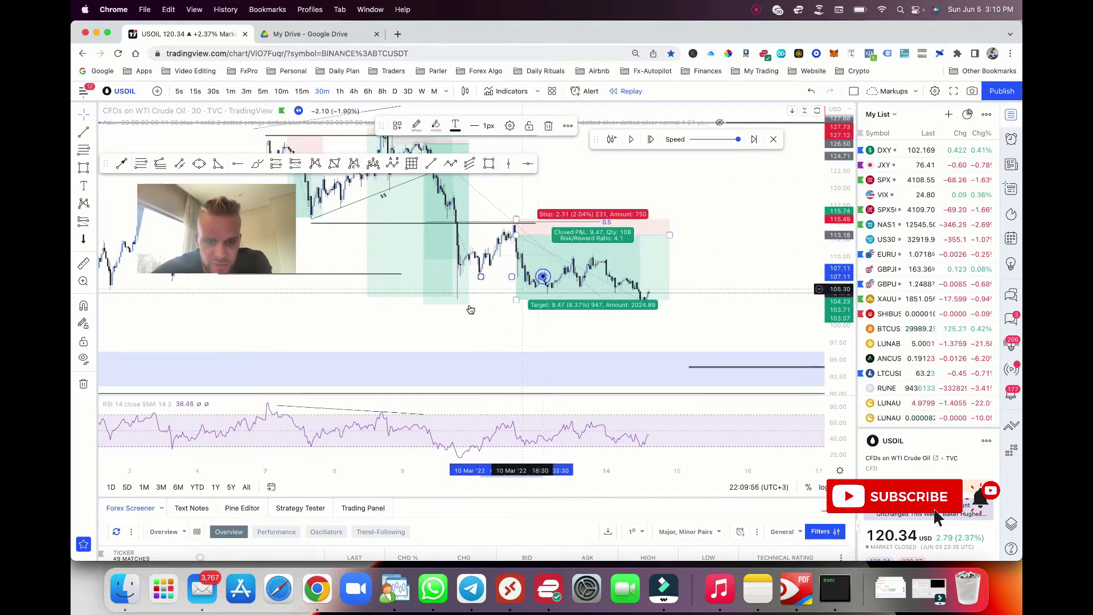
pyautogui.press('Delete')
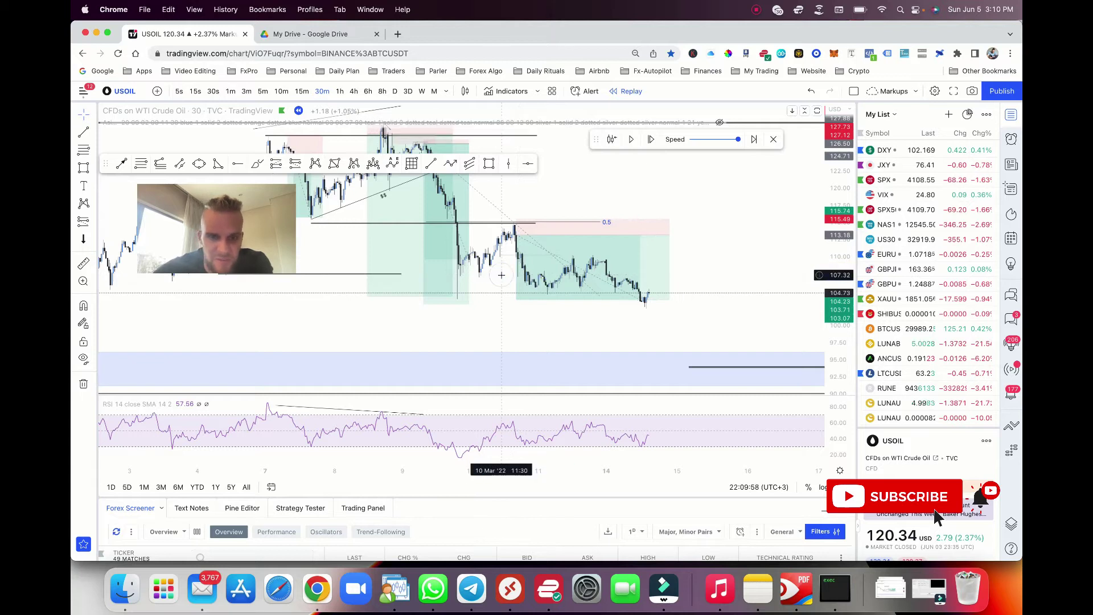
# - Add a 50% Fibonacci retracement from 114.92 on 10 March down to 104.79 on 15 March and shorten the short position to 11 March
pyautogui.click(642, 238)
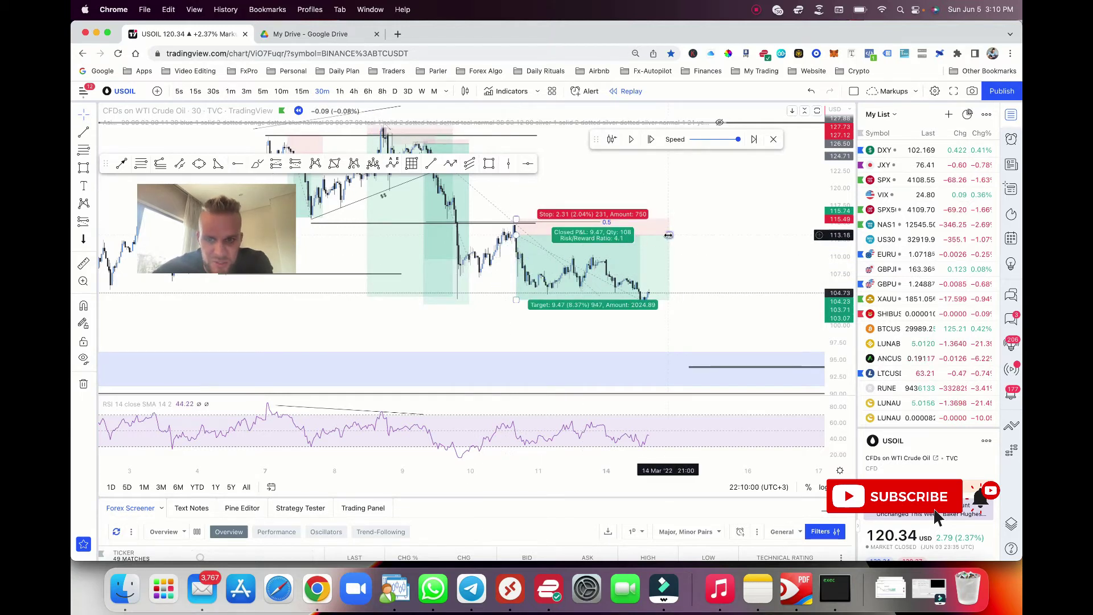
pyautogui.scroll(-5, 700, 256)
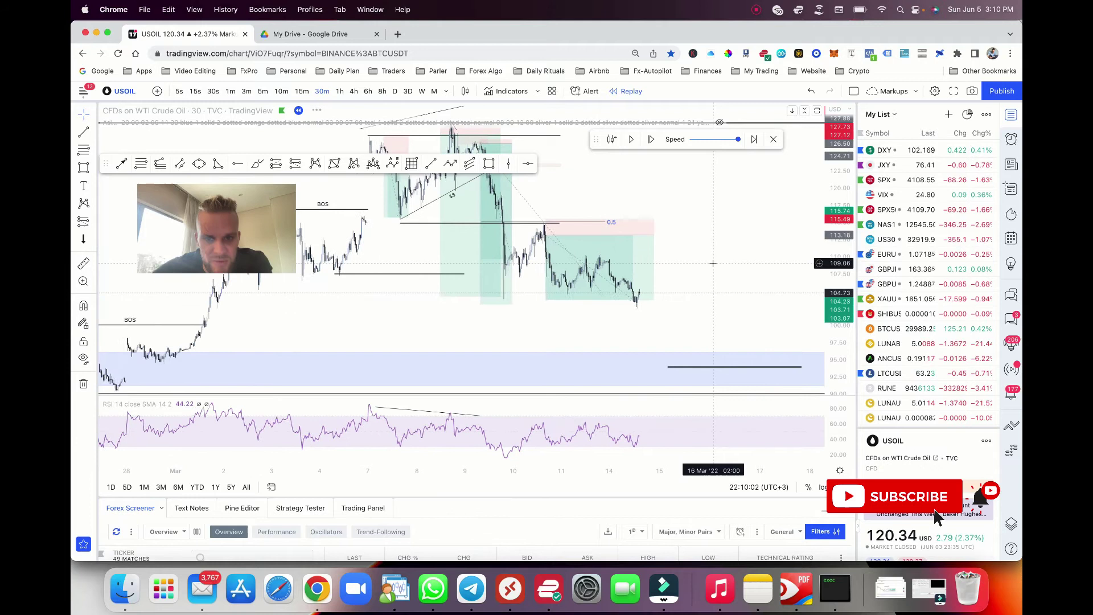
pyautogui.scroll(3, 713, 264)
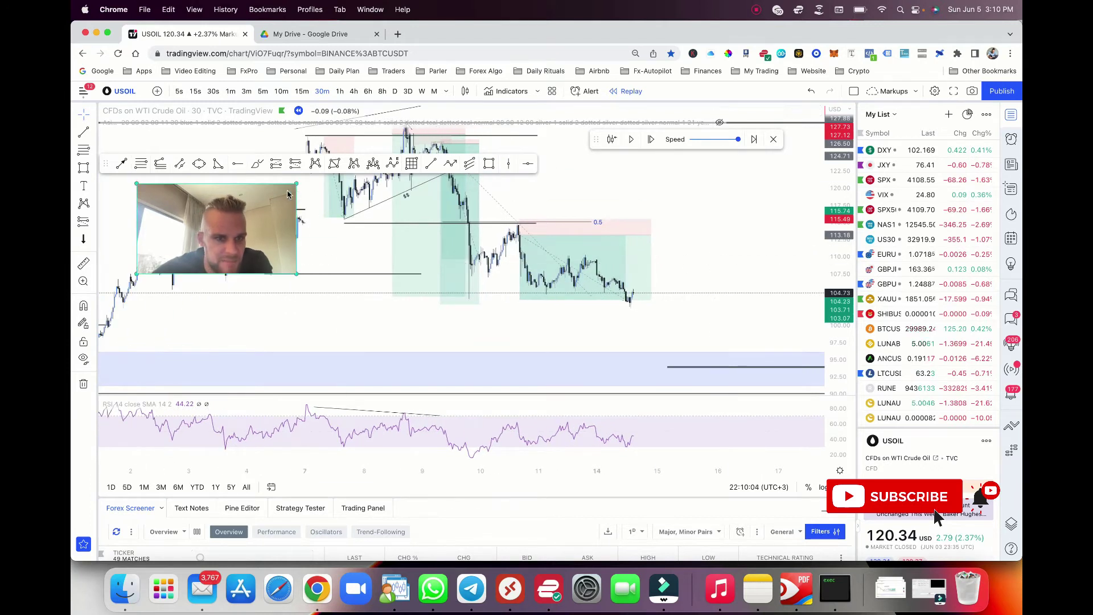
pyautogui.click(516, 221)
pyautogui.click(657, 292)
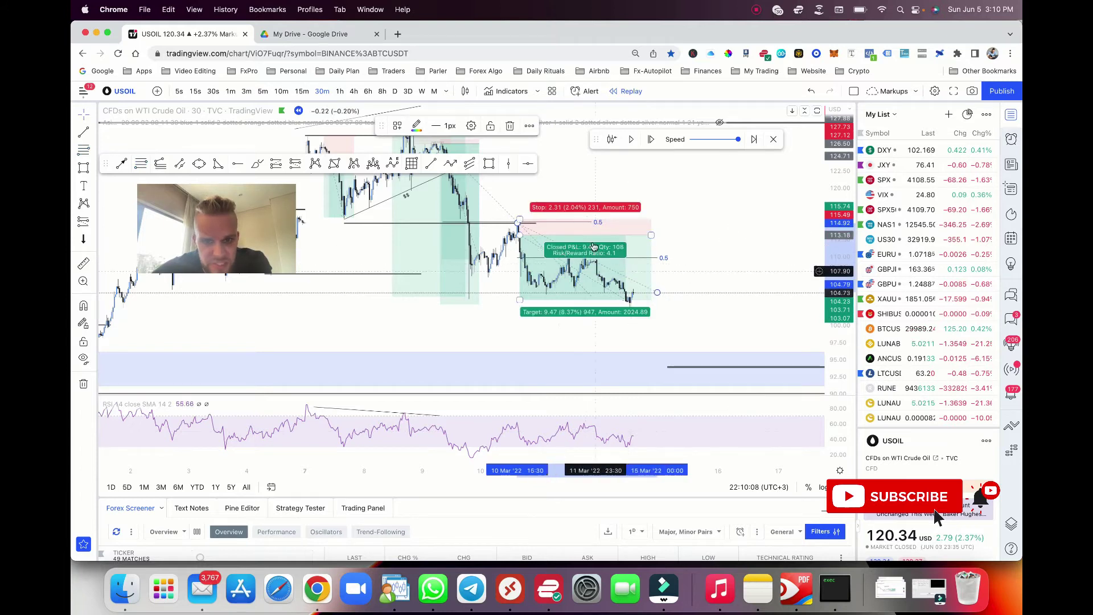
pyautogui.moveTo(650, 235); pyautogui.dragTo(588, 235)
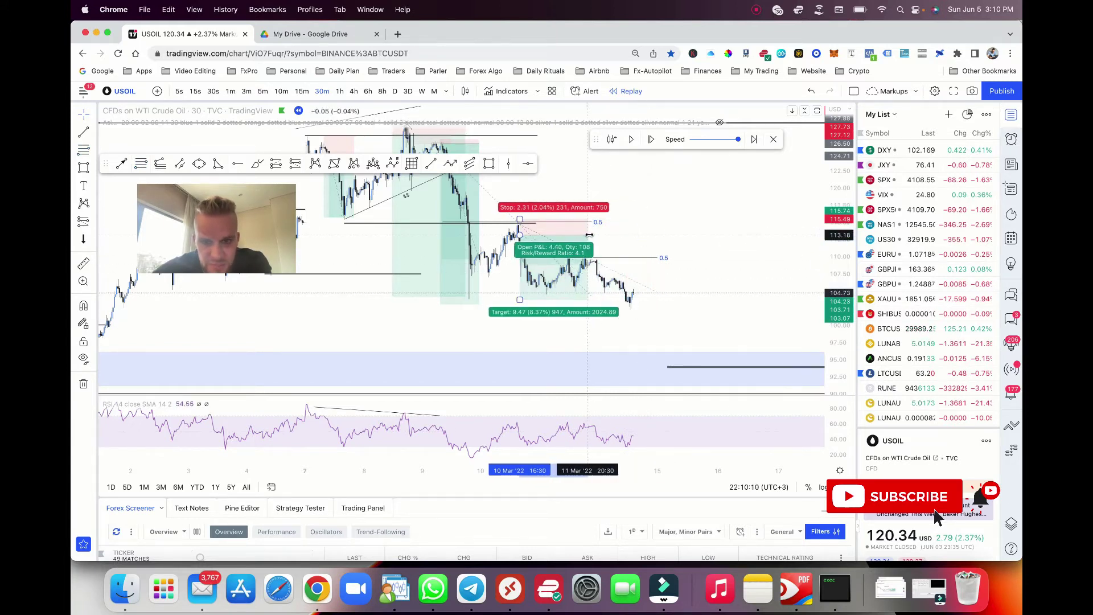
pyautogui.click(652, 234)
# - Mark the 10 March level at about 108.4 with a thin WYCKOFF-template rectangle and trim the short position's width slightly on 11 March
pyautogui.click(93, 224)
pyautogui.click(115, 238)
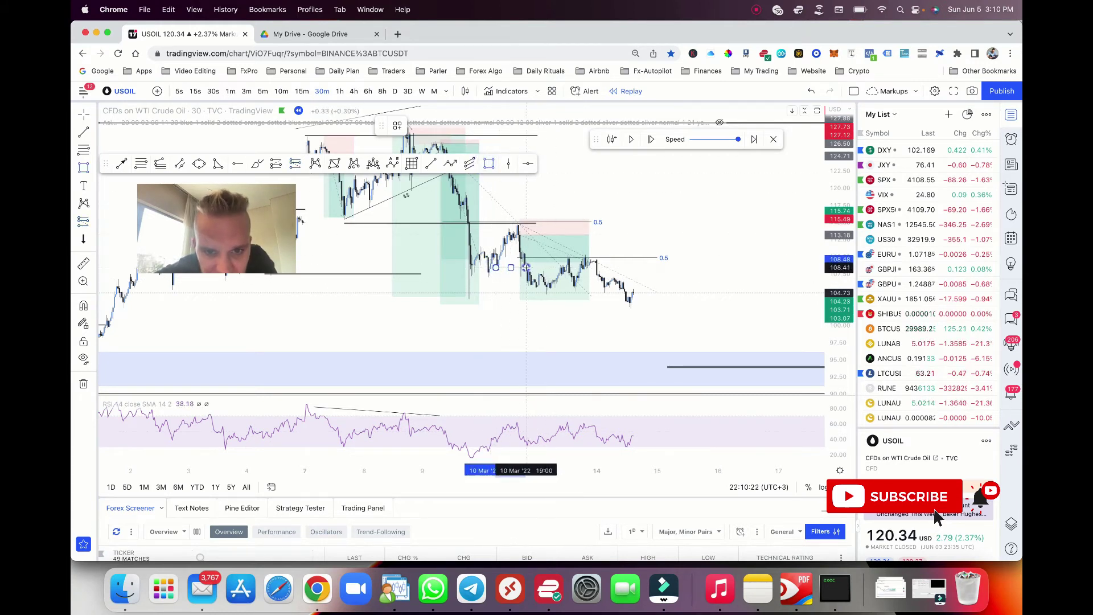
pyautogui.click(526, 267)
pyautogui.rightClick(526, 266)
pyautogui.moveTo(563, 279)
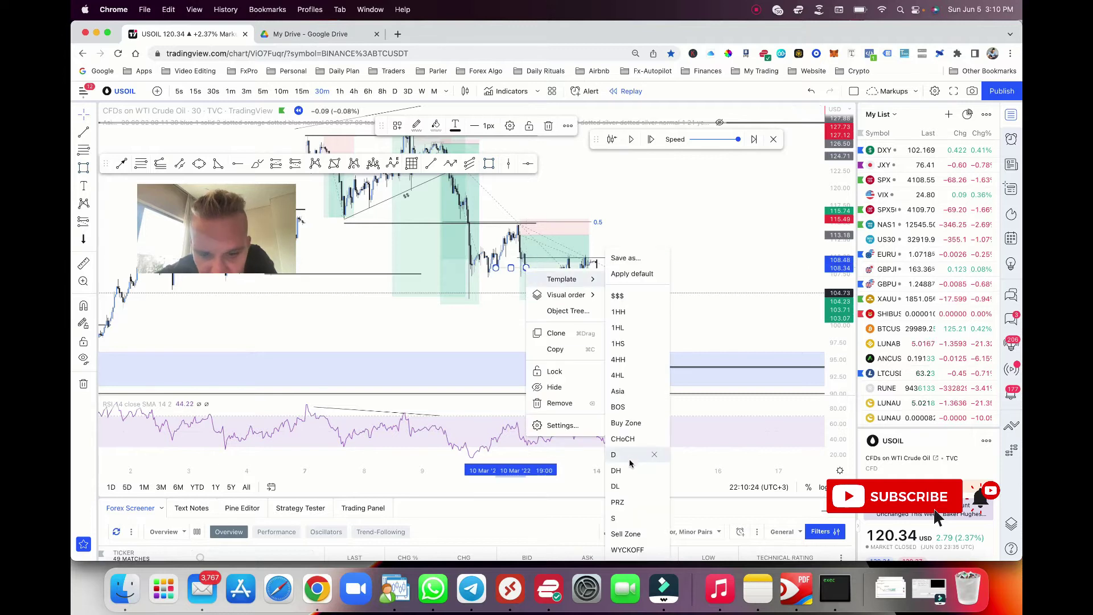
pyautogui.click(626, 550)
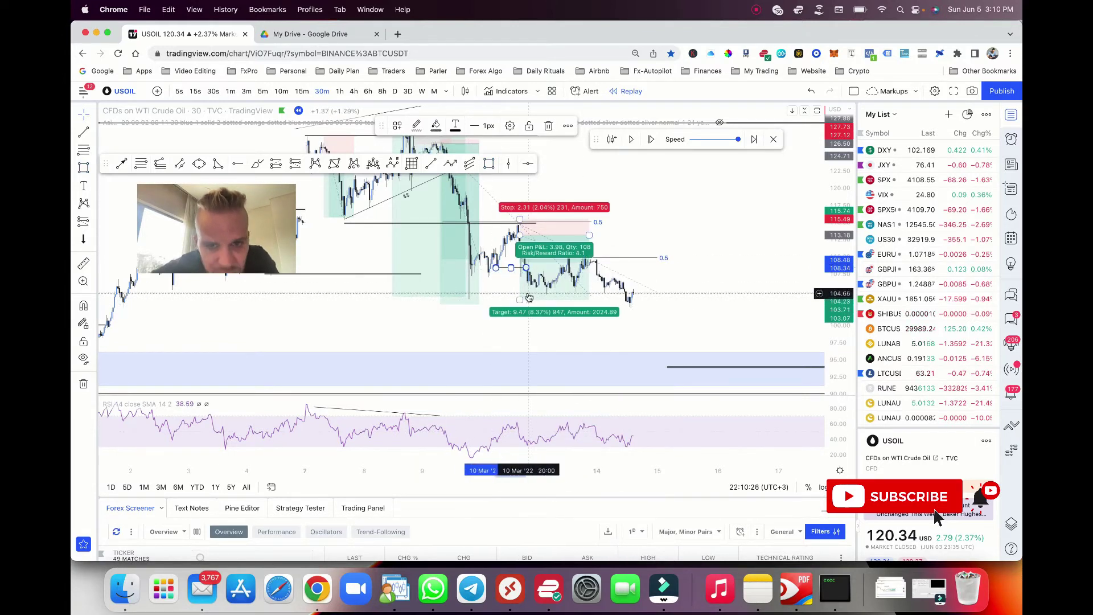
pyautogui.moveTo(524, 267); pyautogui.dragTo(430, 227)
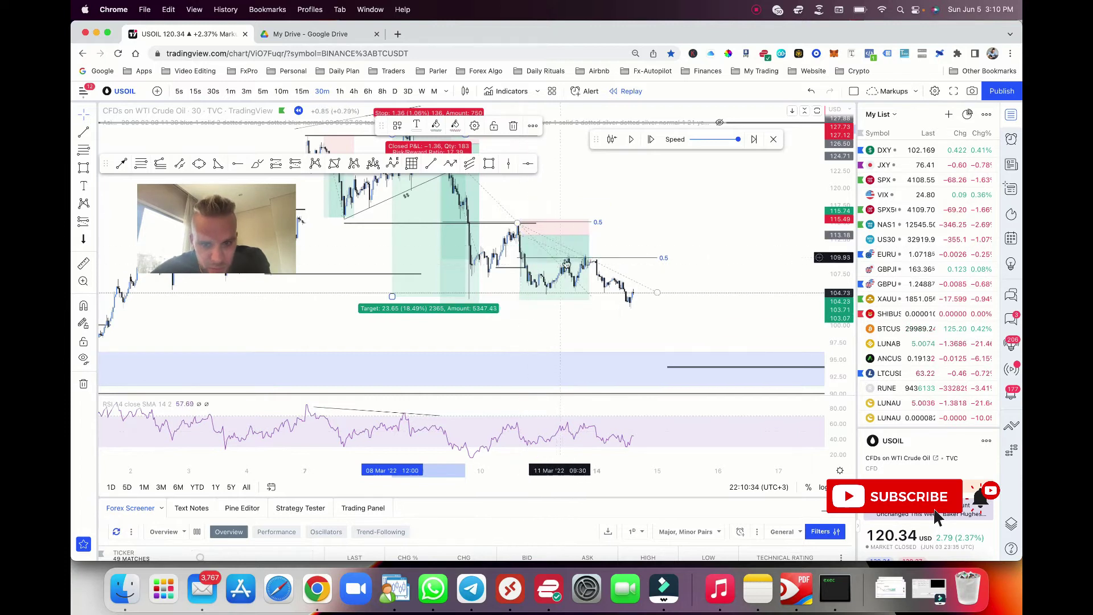
pyautogui.moveTo(589, 235)
pyautogui.mouseDown()
pyautogui.moveTo(565, 235)
pyautogui.moveTo(584, 236)
pyautogui.mouseUp()
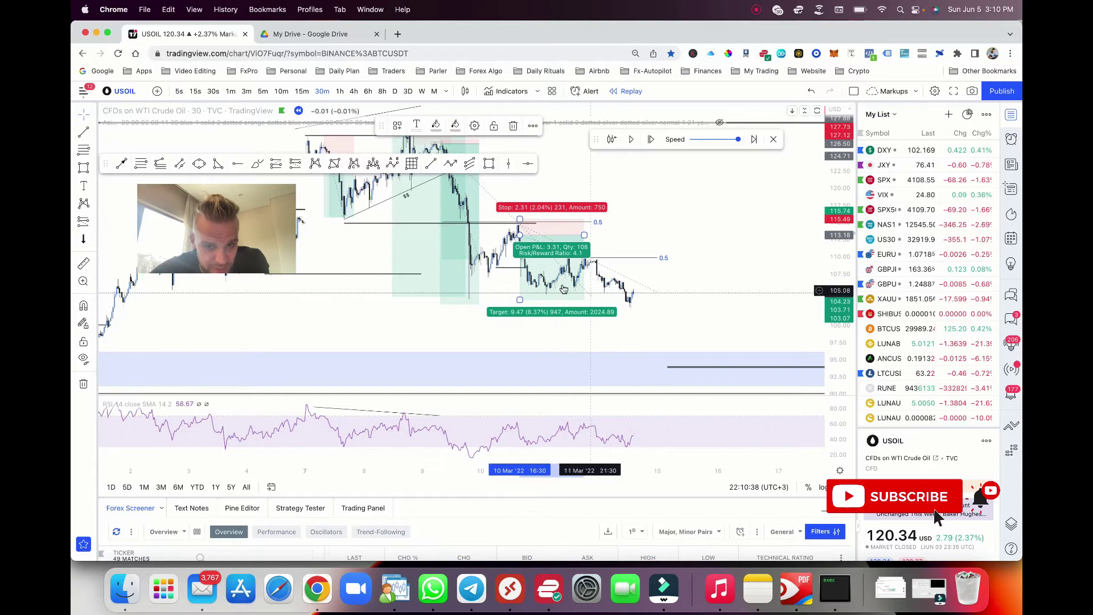
pyautogui.click(650, 236)
# - Draw a rectangle from 110.87 to 109.49 between 10 and 11 March around the lower 0.5 level with the Sell Zone template
pyautogui.scroll(3, 650, 236)
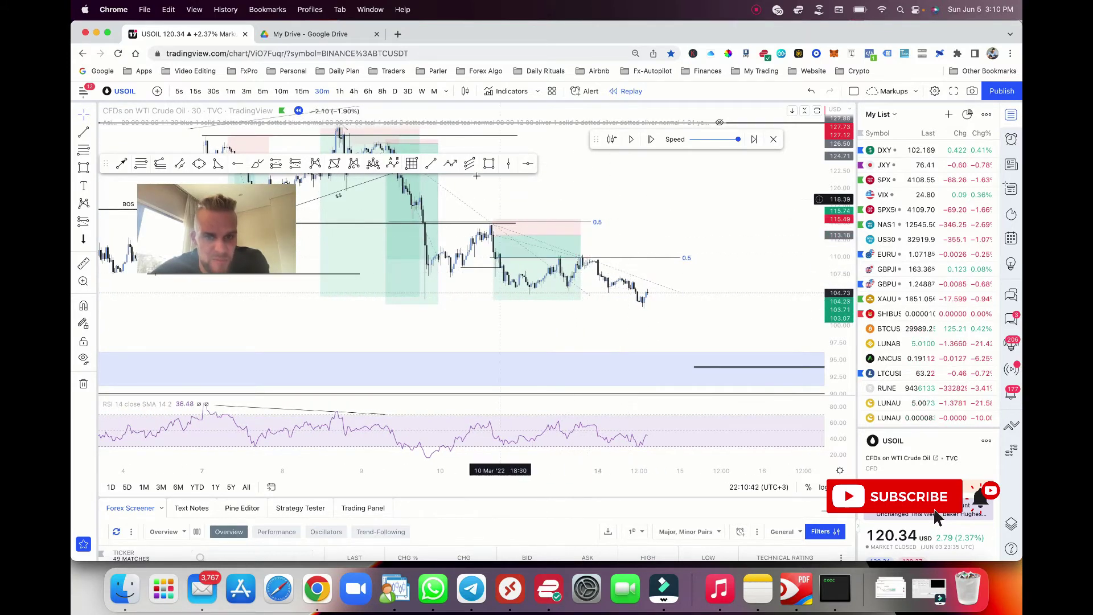
pyautogui.moveTo(499, 250); pyautogui.dragTo(592, 260)
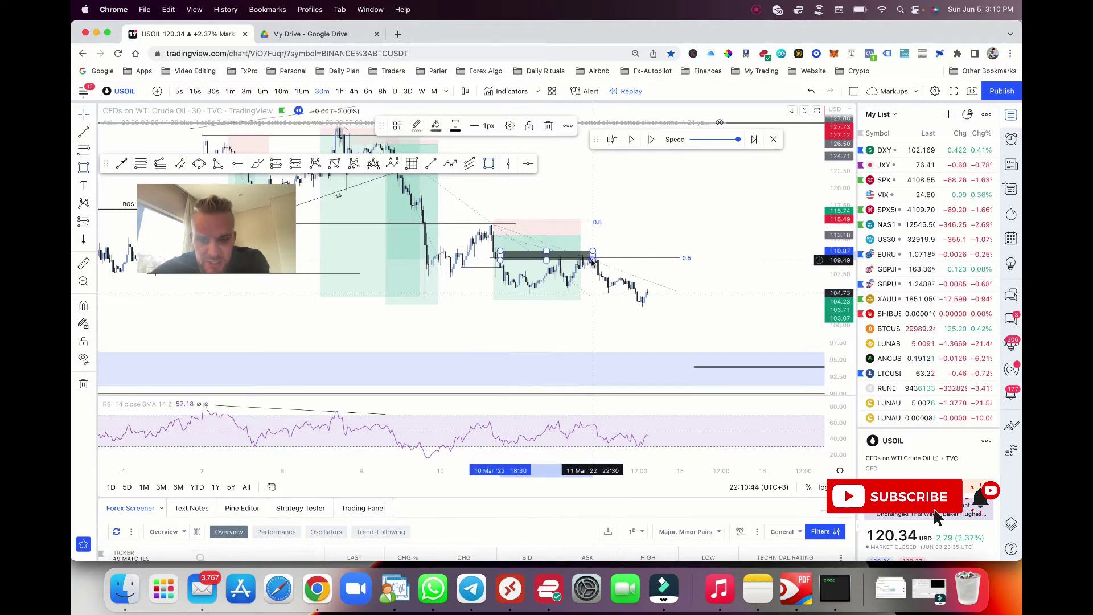
pyautogui.rightClick(592, 260)
pyautogui.moveTo(612, 266)
pyautogui.click(686, 517)
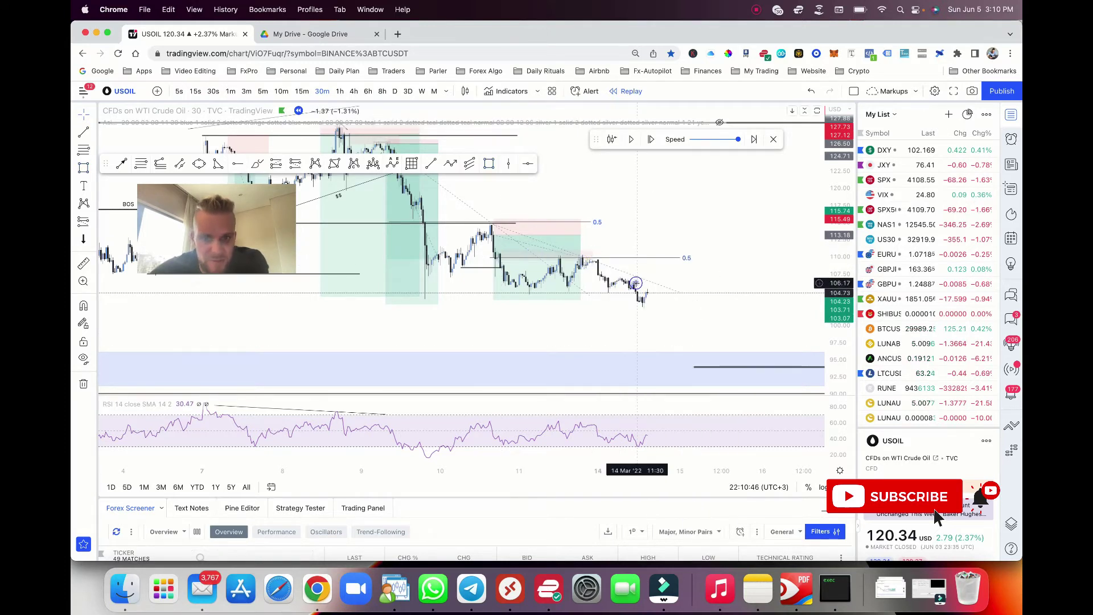
# - Place a short position on 11 March at the lower 0.5 level with entry 109.56 and stop 114.95
pyautogui.click(94, 224)
pyautogui.click(121, 235)
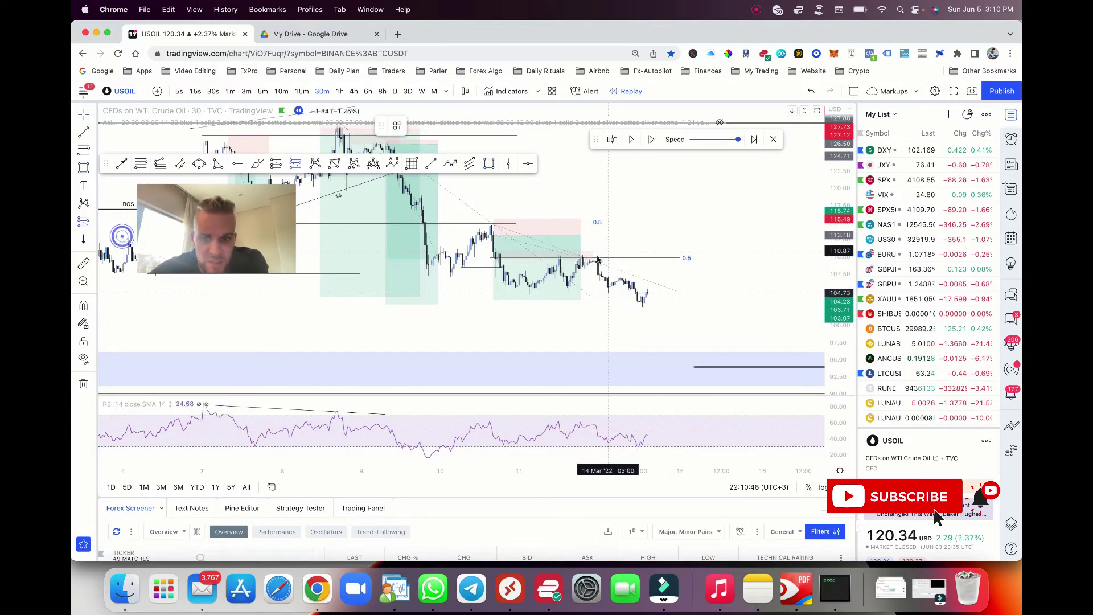
pyautogui.click(581, 260)
pyautogui.scroll(-5, 575, 324)
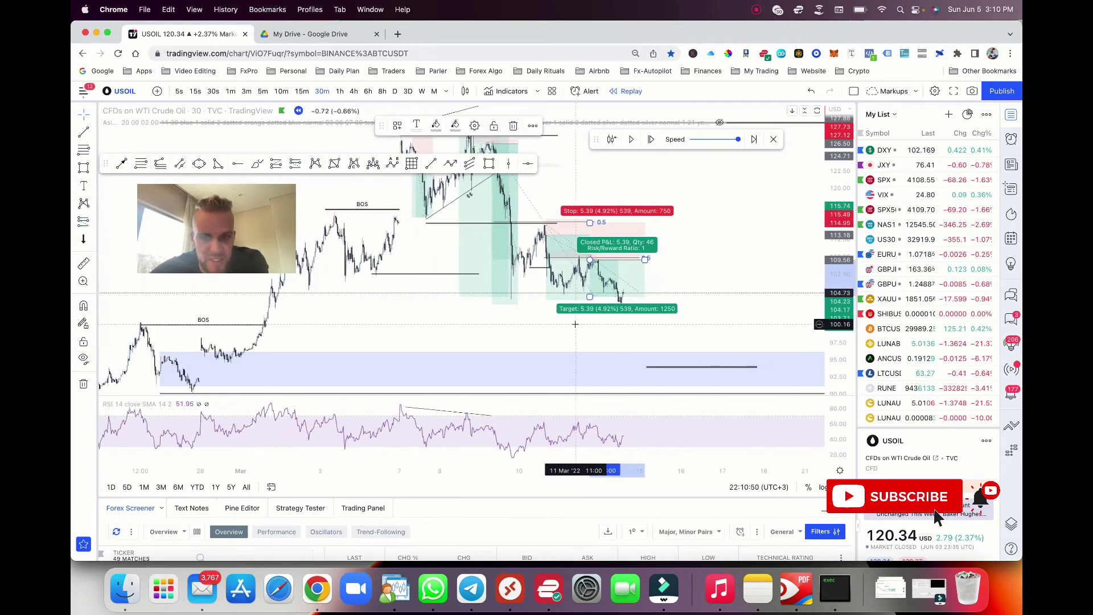
# - Extend the profit targets of the 8 to 11 March short positions down to the blue zone, between 95.68 and 96.33
pyautogui.moveTo(580, 296); pyautogui.dragTo(535, 355)
pyautogui.moveTo(478, 303); pyautogui.dragTo(476, 351)
pyautogui.click(459, 290)
pyautogui.moveTo(446, 296); pyautogui.dragTo(446, 350)
pyautogui.click(423, 336)
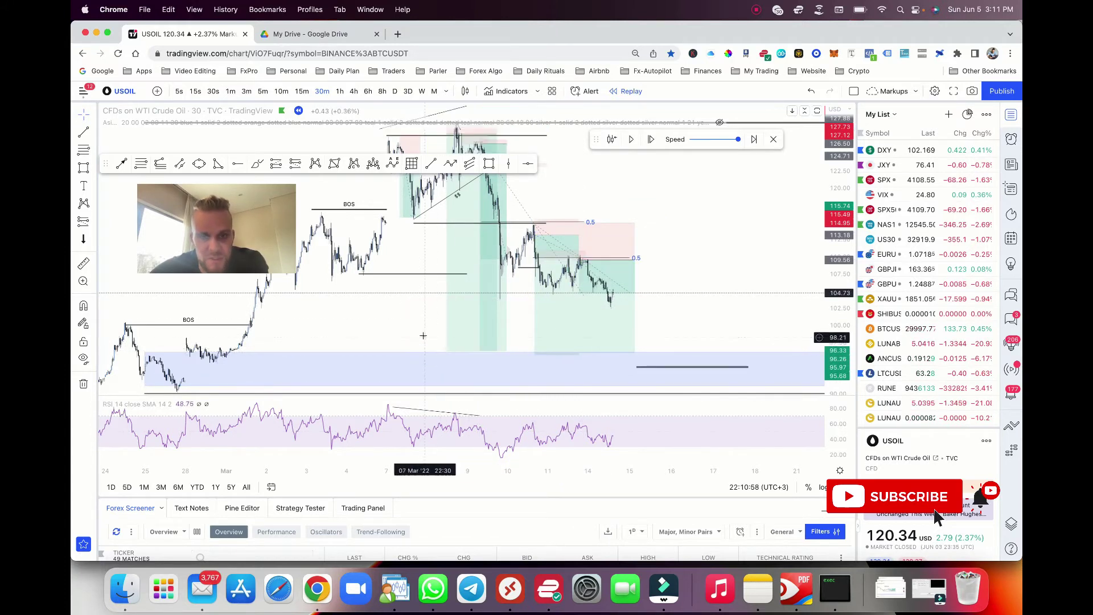
# - Replay the 30-minute chart until price reaches the short targets on 15 March and pause
pyautogui.scroll(3, 422, 336)
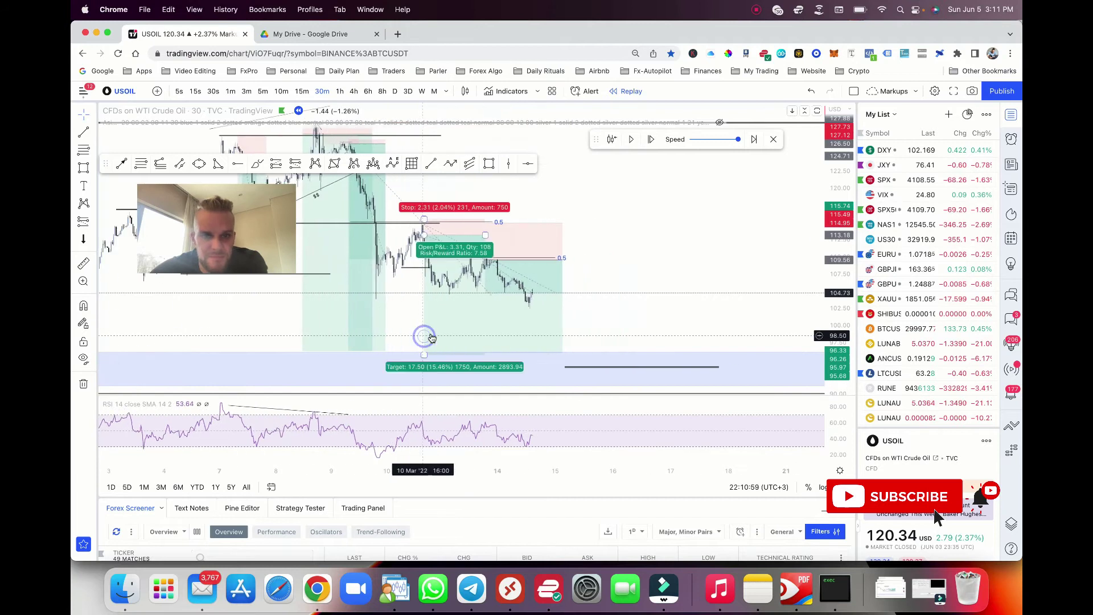
pyautogui.click(629, 142)
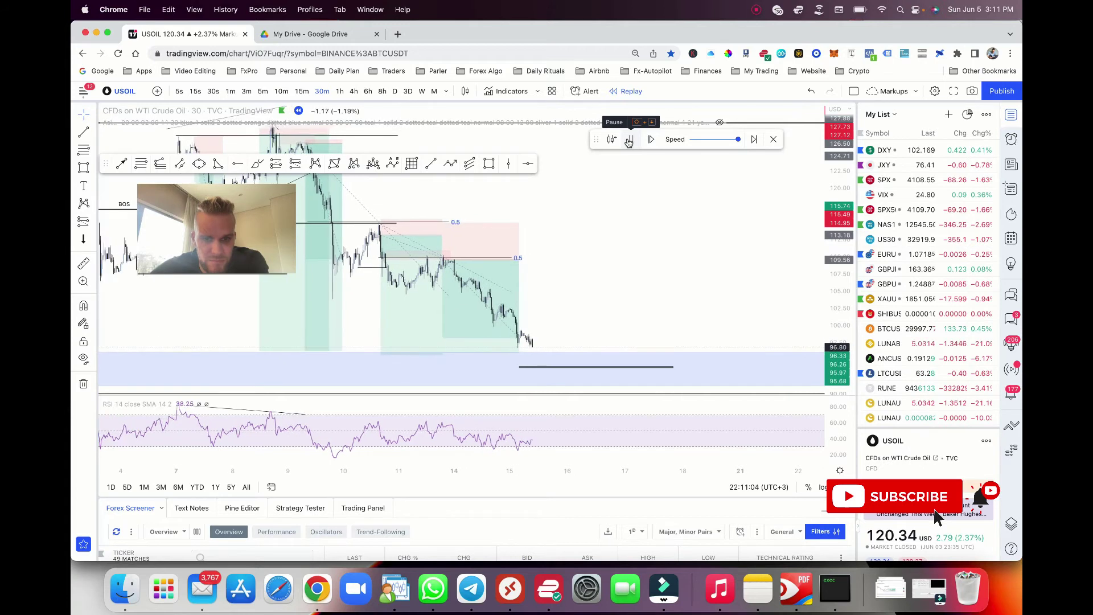
pyautogui.click(629, 142)
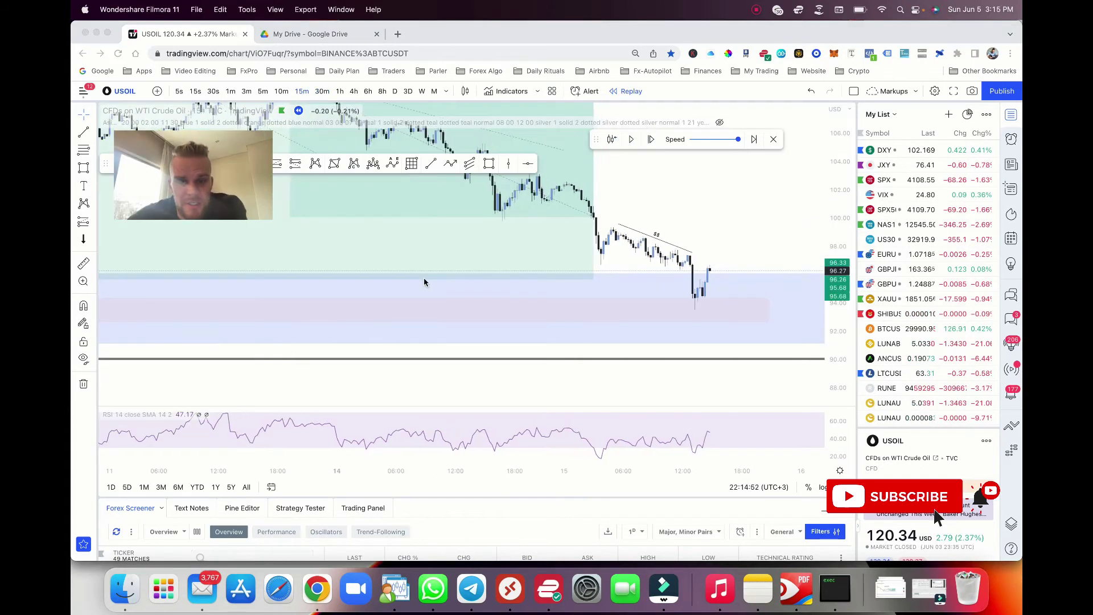
# - On the 1-hour chart, draw a descending trend line along the decline from 109.85 on 14 March to 92.77 on 16 March
pyautogui.scroll(3, 639, 258)
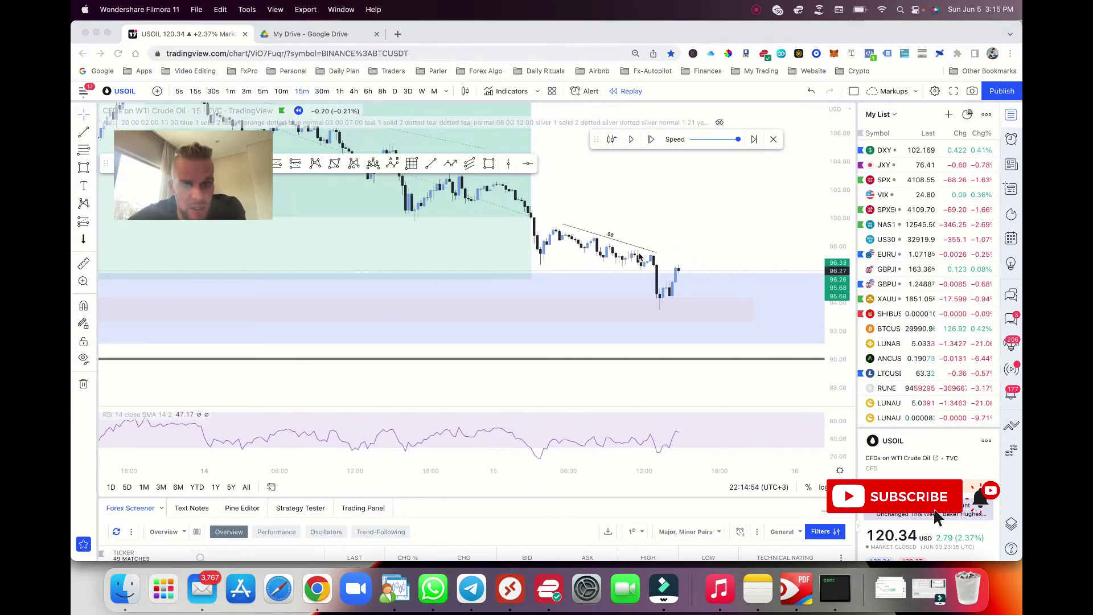
pyautogui.scroll(-5, 555, 276)
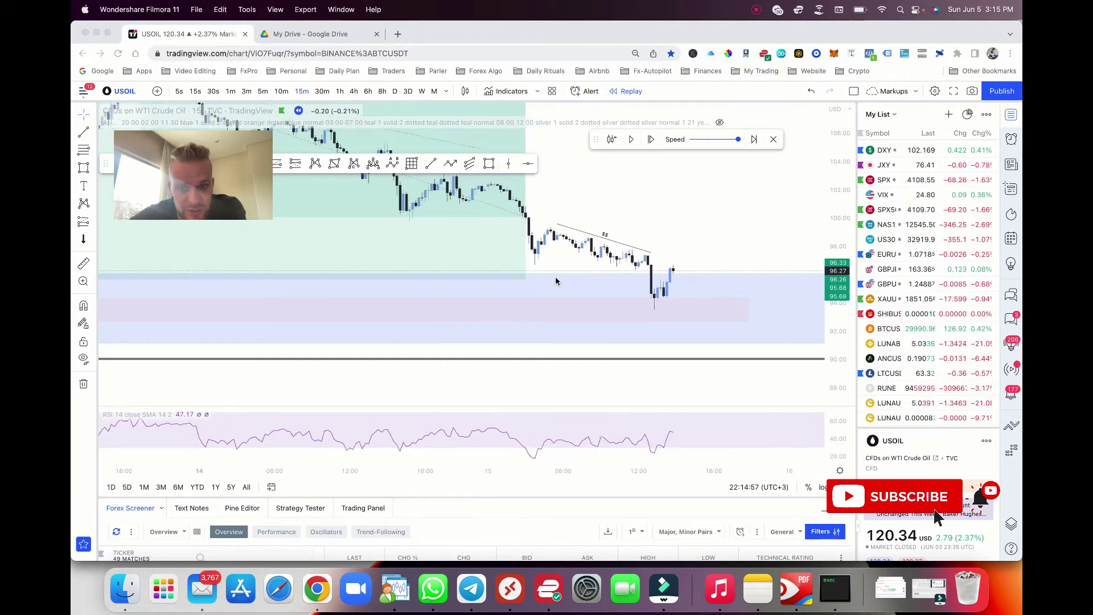
pyautogui.click(352, 97)
pyautogui.click(341, 93)
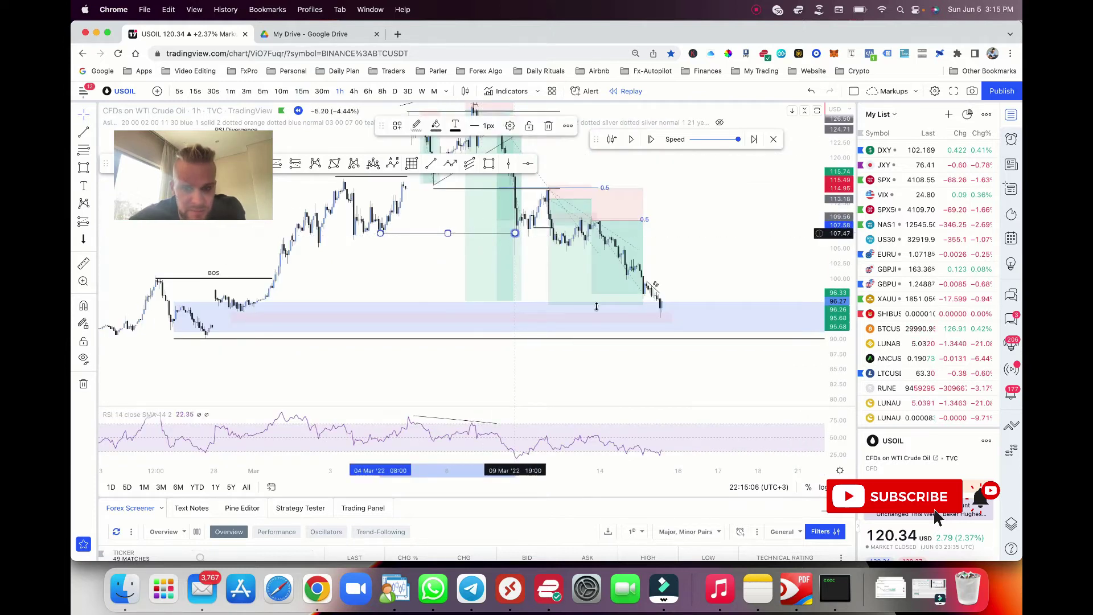
pyautogui.scroll(3, 580, 227)
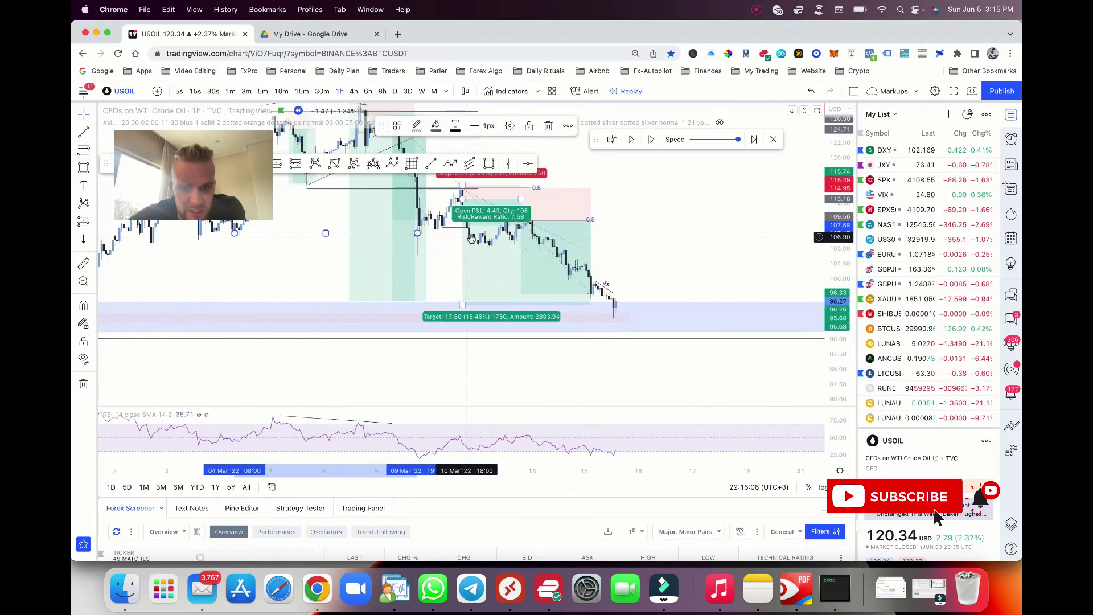
pyautogui.click(430, 163)
pyautogui.moveTo(541, 219); pyautogui.dragTo(653, 322)
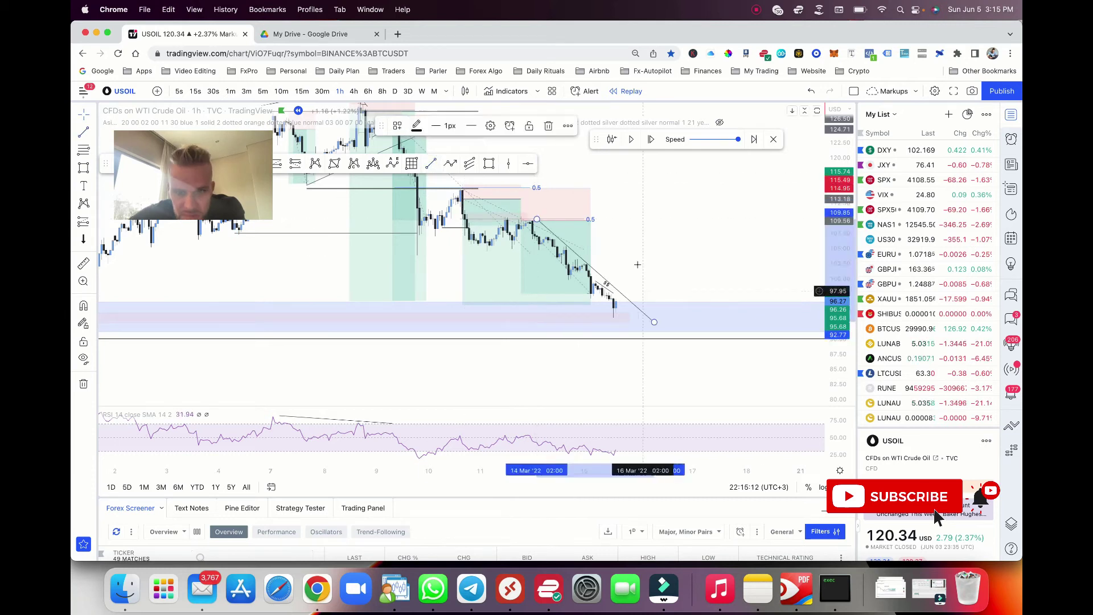
# - On the 15-minute chart, move the descending trend line's start point to 110.07 on 11 March at 23:00
pyautogui.scroll(3, 594, 227)
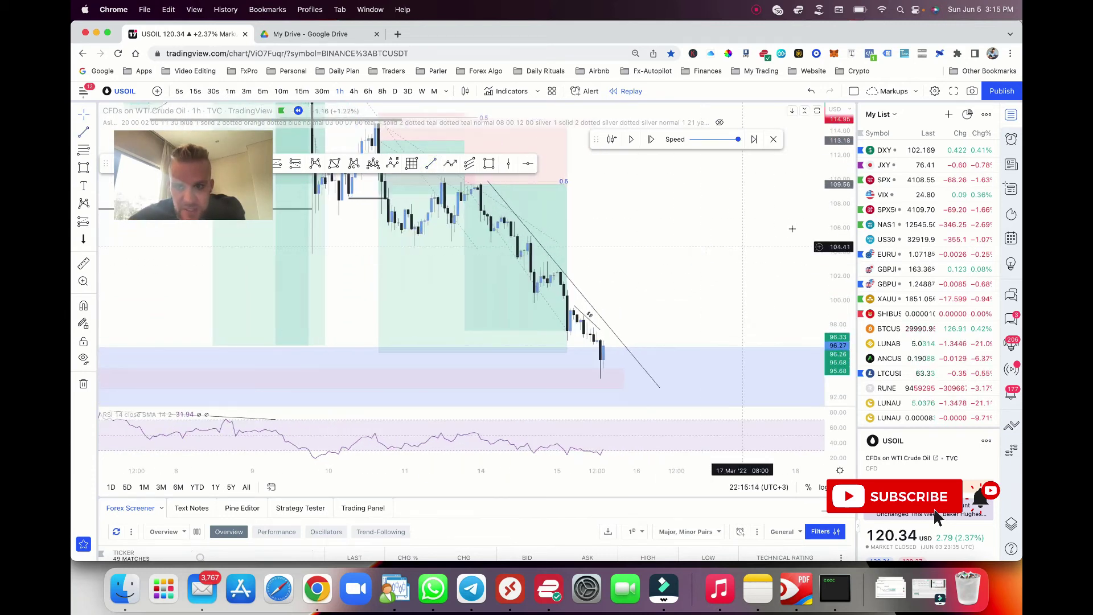
pyautogui.click(302, 91)
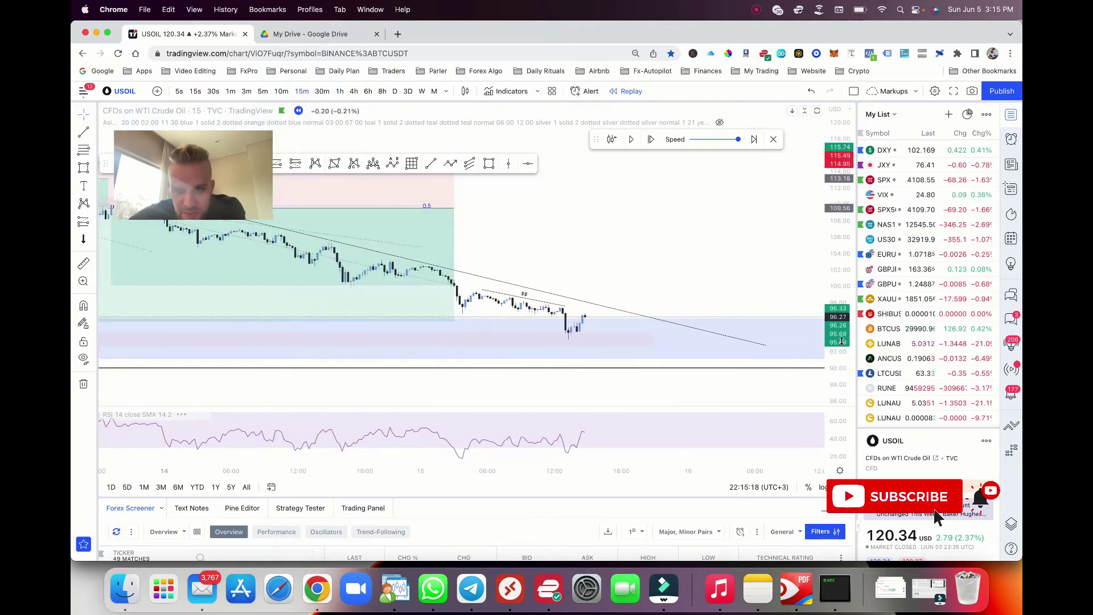
pyautogui.scroll(-5, 664, 173)
pyautogui.scroll(4, 617, 228)
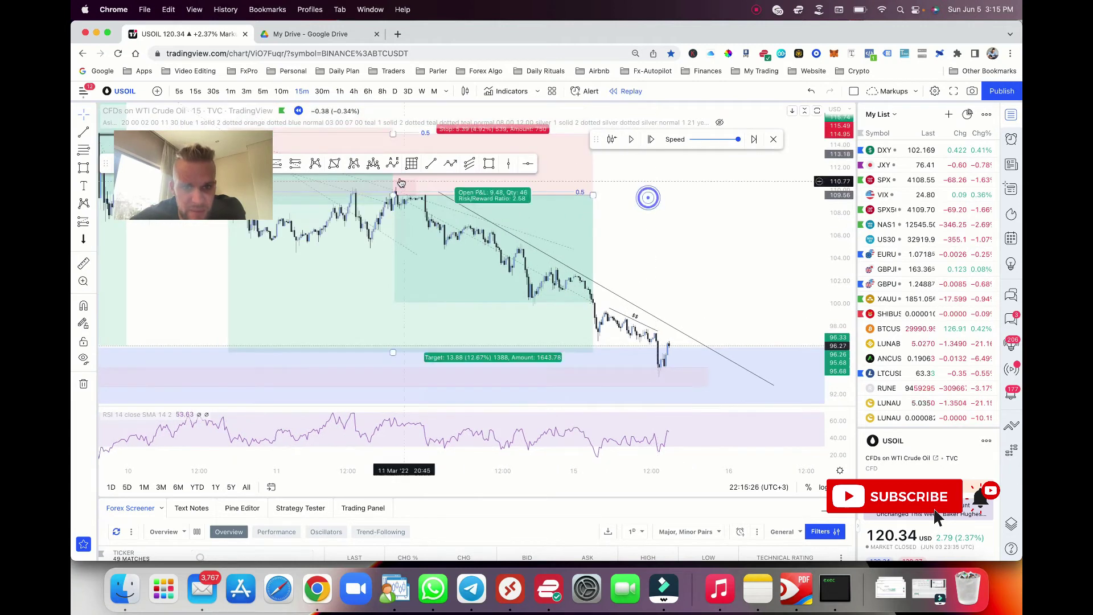
pyautogui.click(418, 193)
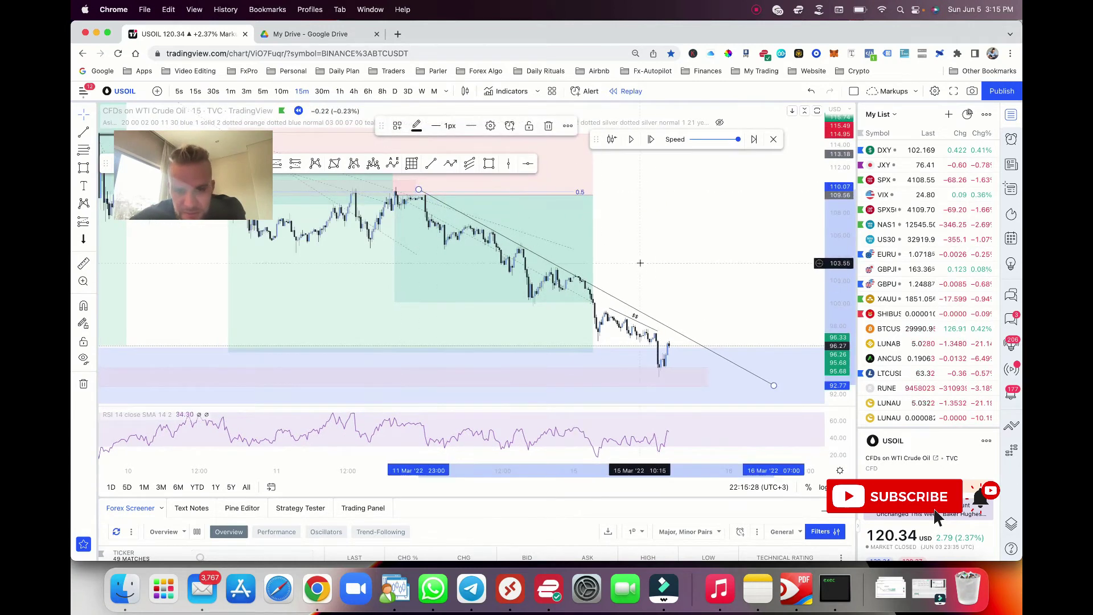
# - Replay the 15-minute chart until price breaks above the descending trend line on 15 March and pause
pyautogui.click(638, 260)
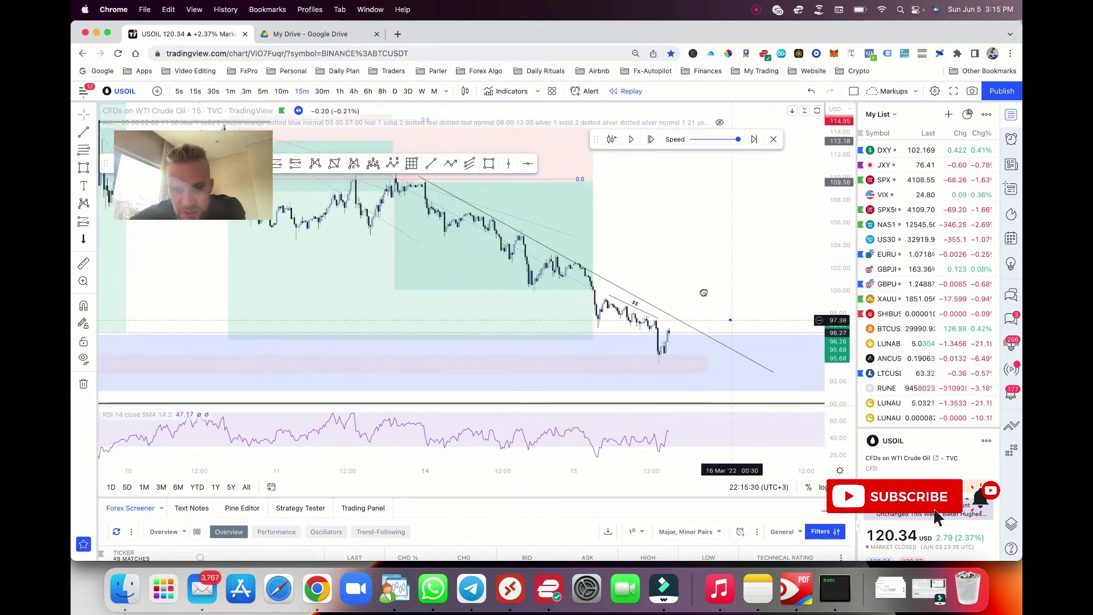
pyautogui.moveTo(703, 293); pyautogui.dragTo(682, 271)
pyautogui.scroll(2, 662, 245)
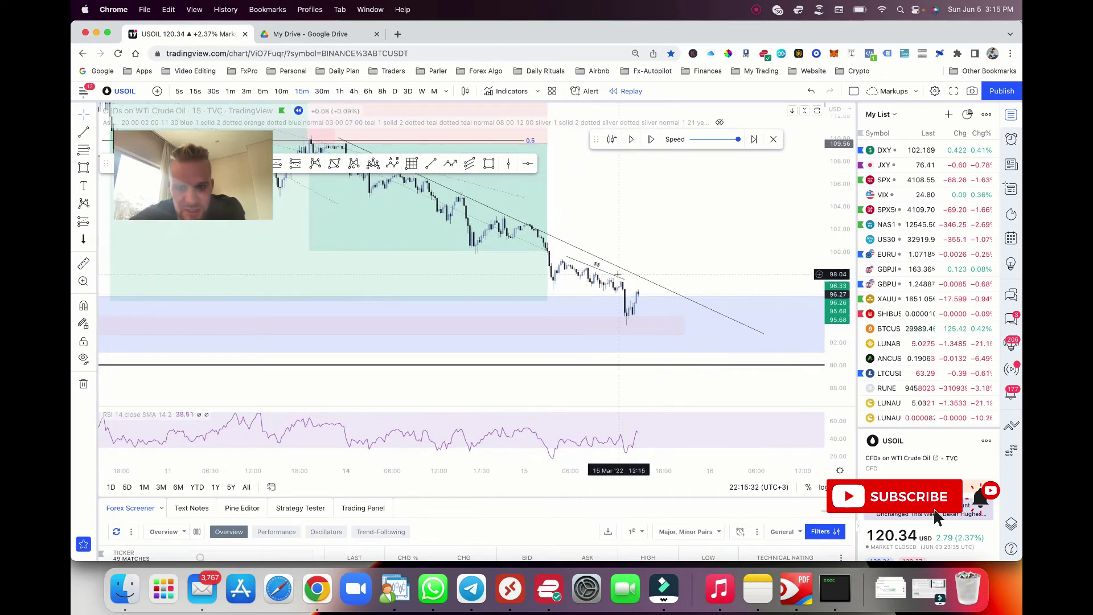
pyautogui.scroll(-2, 683, 281)
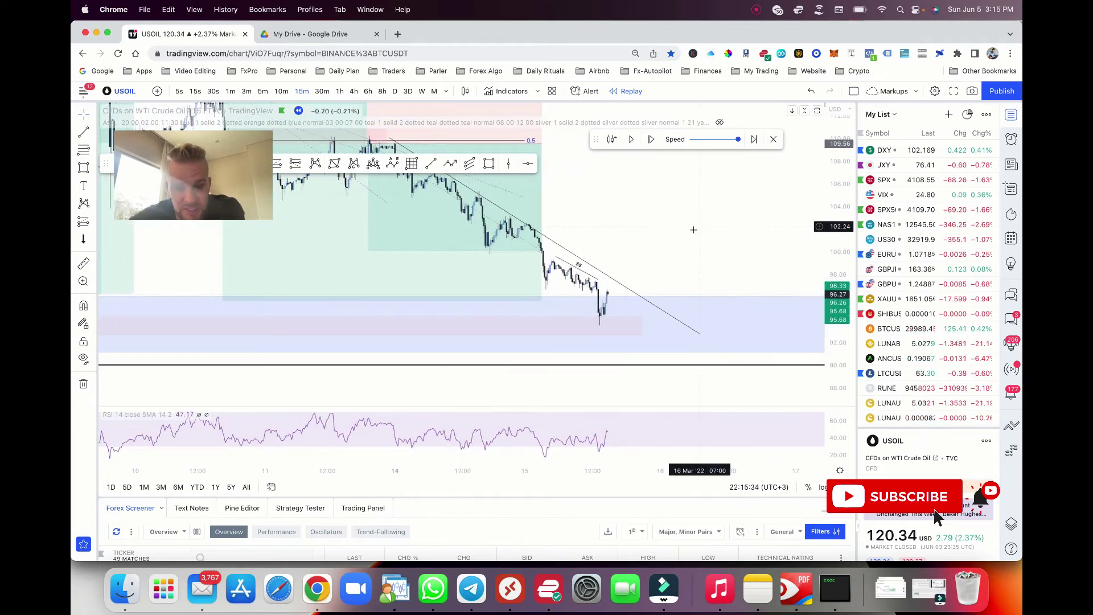
pyautogui.scroll(2, 558, 287)
pyautogui.scroll(2, 634, 271)
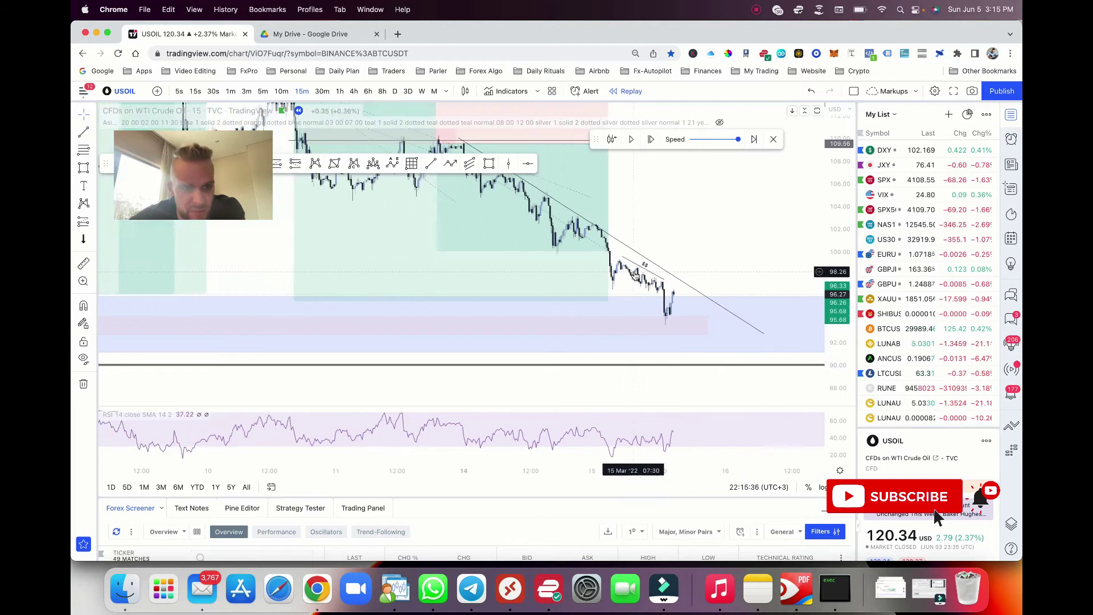
pyautogui.click(630, 140)
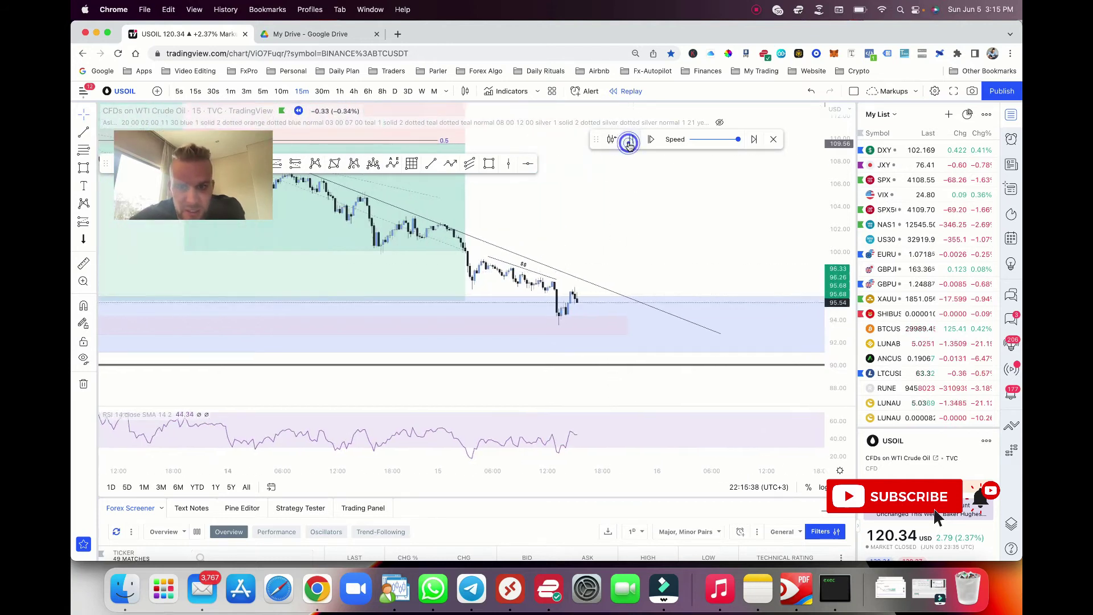
pyautogui.click(630, 145)
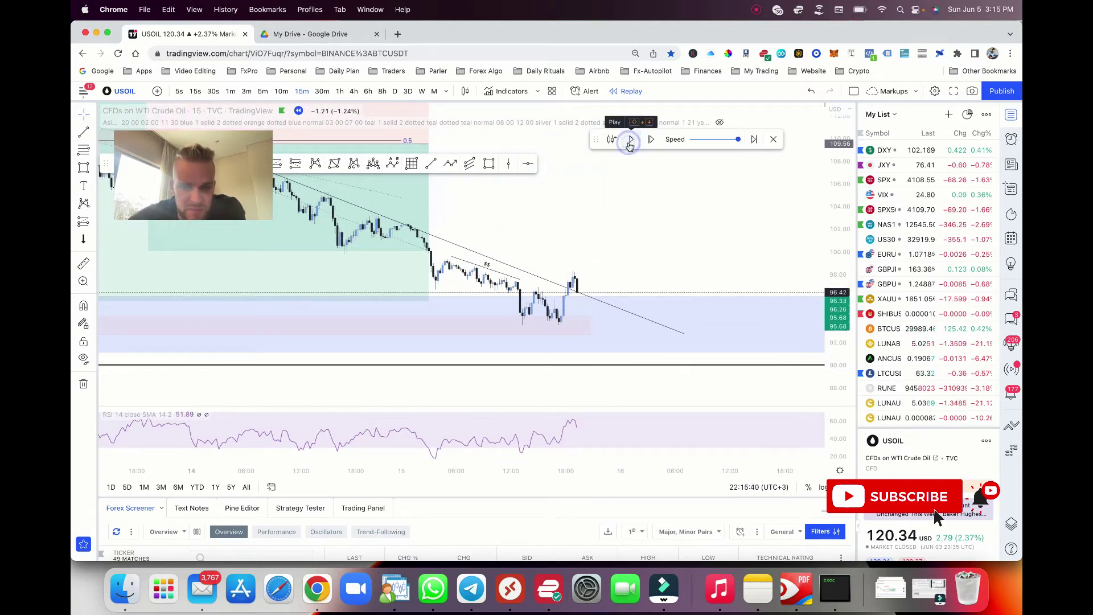
# - Mark the break of structure with a flat rectangle at about 97.2 from 12:30 to 18:30 on 15 March, using the BOS template
pyautogui.scroll(-6, 630, 233)
pyautogui.scroll(6, 603, 222)
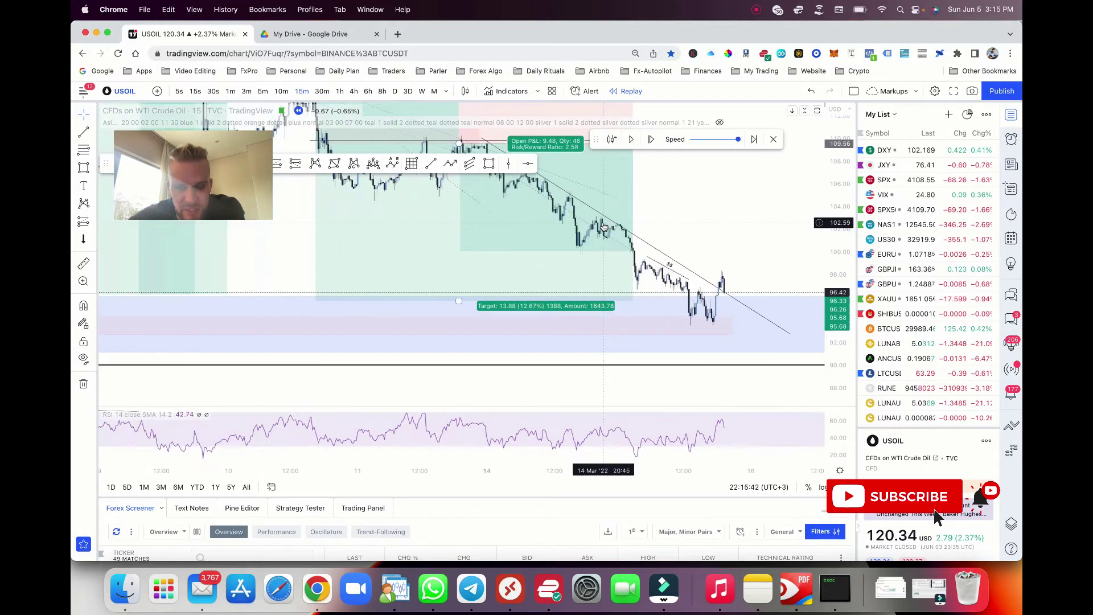
pyautogui.click(488, 164)
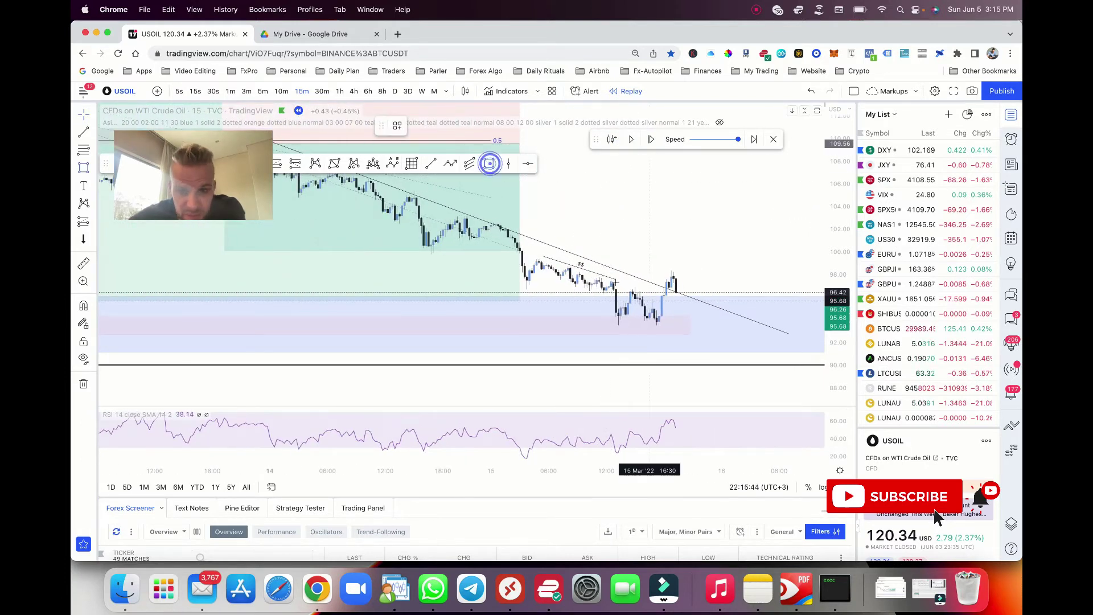
pyautogui.moveTo(611, 283); pyautogui.dragTo(668, 286)
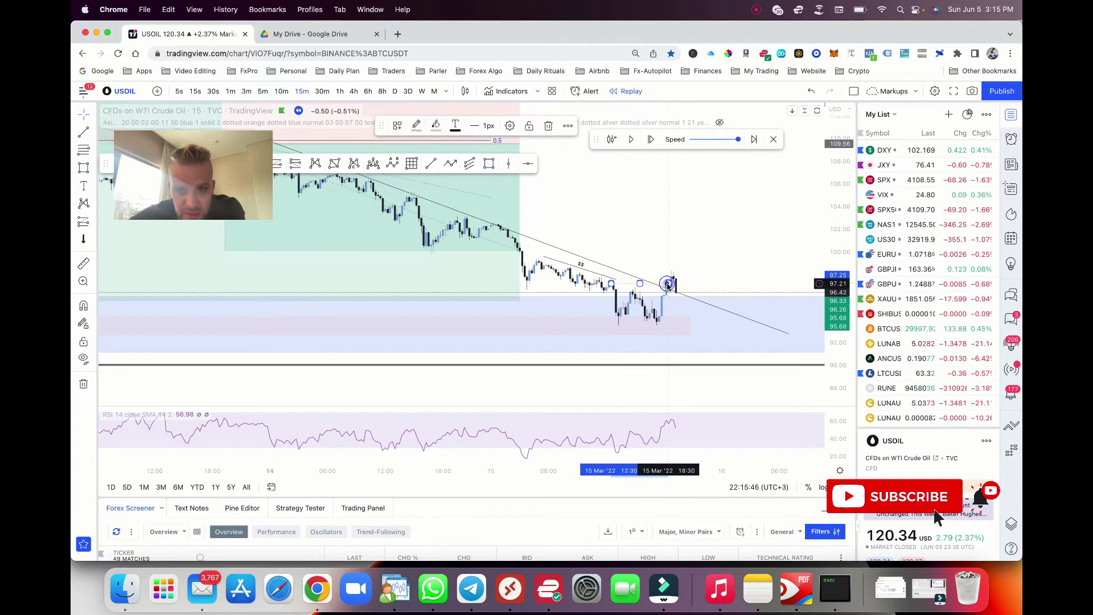
pyautogui.rightClick(669, 286)
pyautogui.moveTo(683, 293)
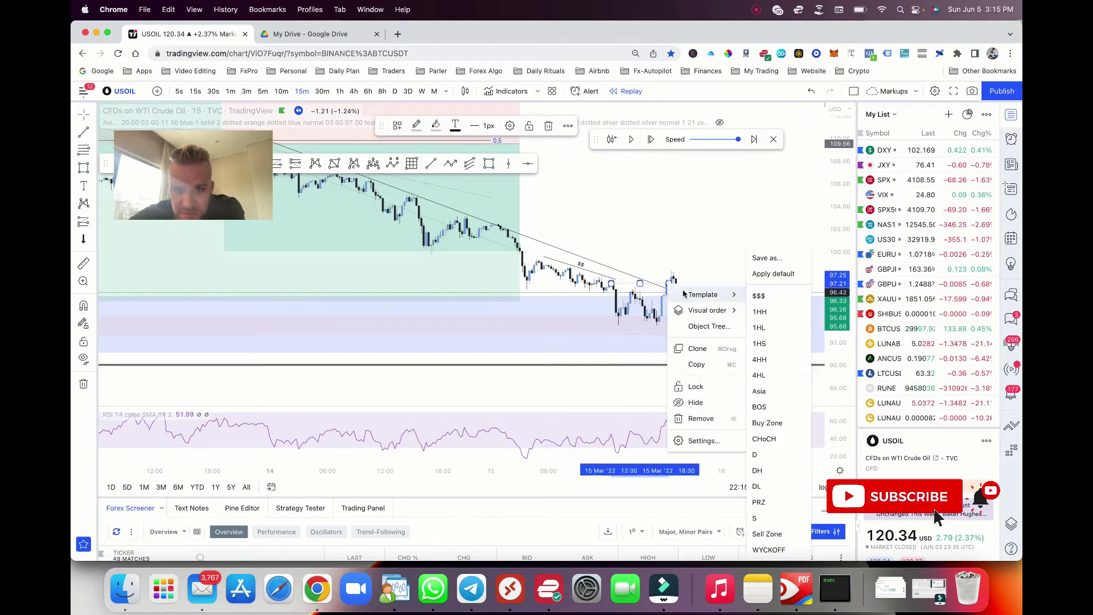
pyautogui.click(764, 407)
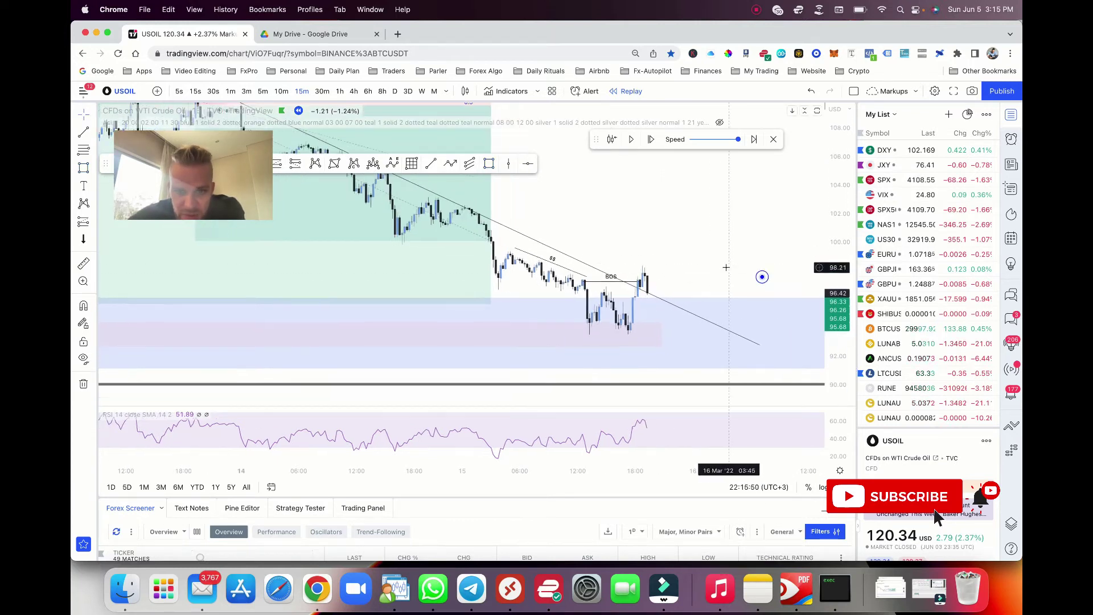
# - Draw a flat rectangle under the 15 March lows at about 93.4, from 13:15 to 17:45, labelled "Failed Lows" beneath it
pyautogui.moveTo(587, 336); pyautogui.dragTo(654, 335)
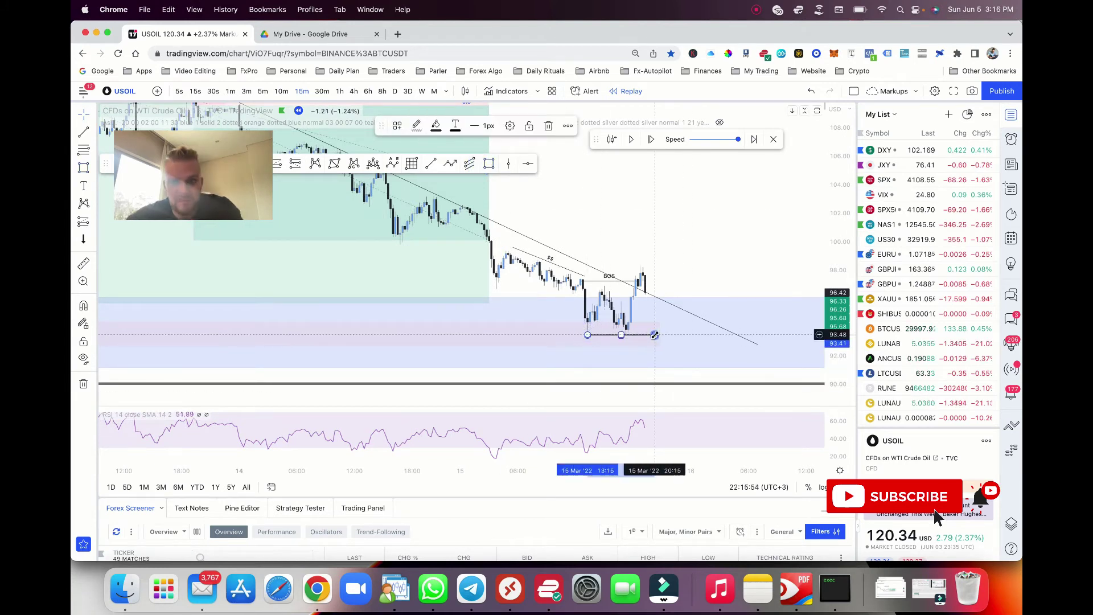
pyautogui.doubleClick(646, 337)
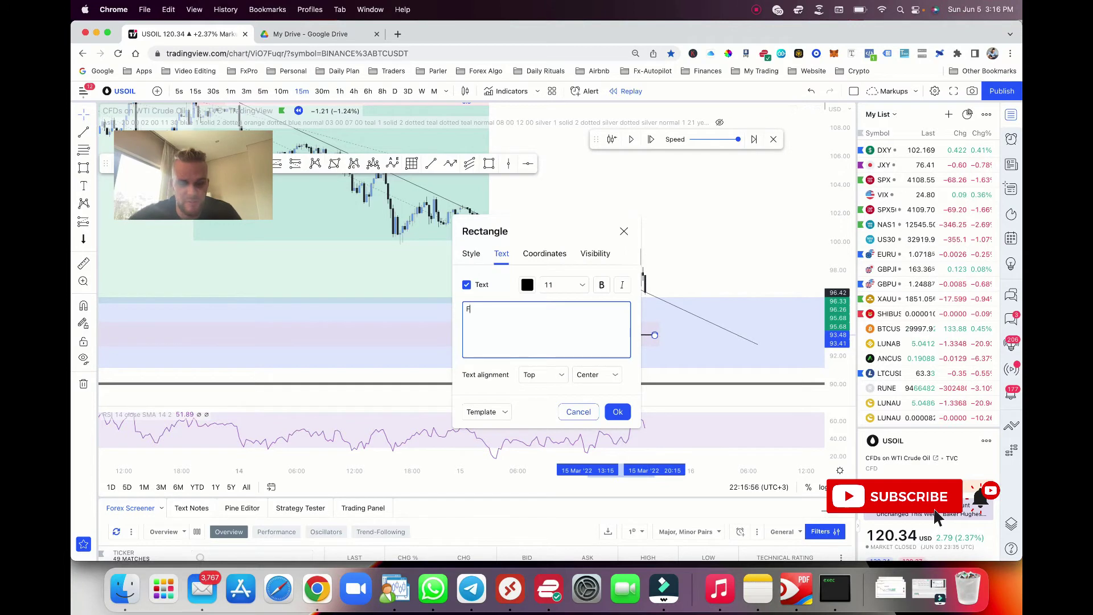
pyautogui.click(543, 374)
pyautogui.click(532, 425)
pyautogui.click(618, 411)
pyautogui.moveTo(654, 336); pyautogui.dragTo(665, 336)
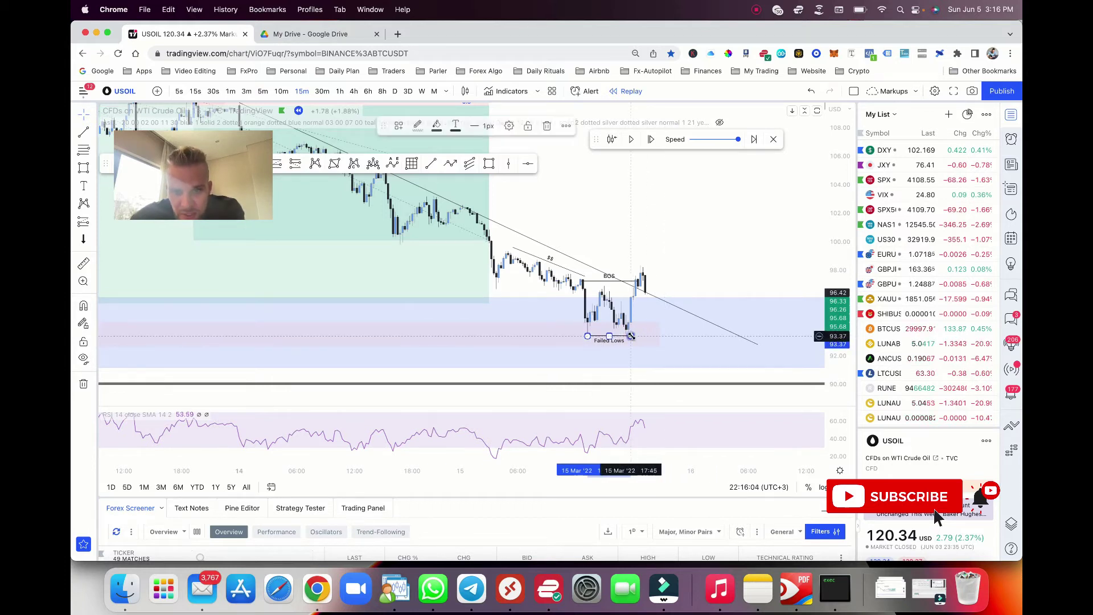
pyautogui.click(690, 273)
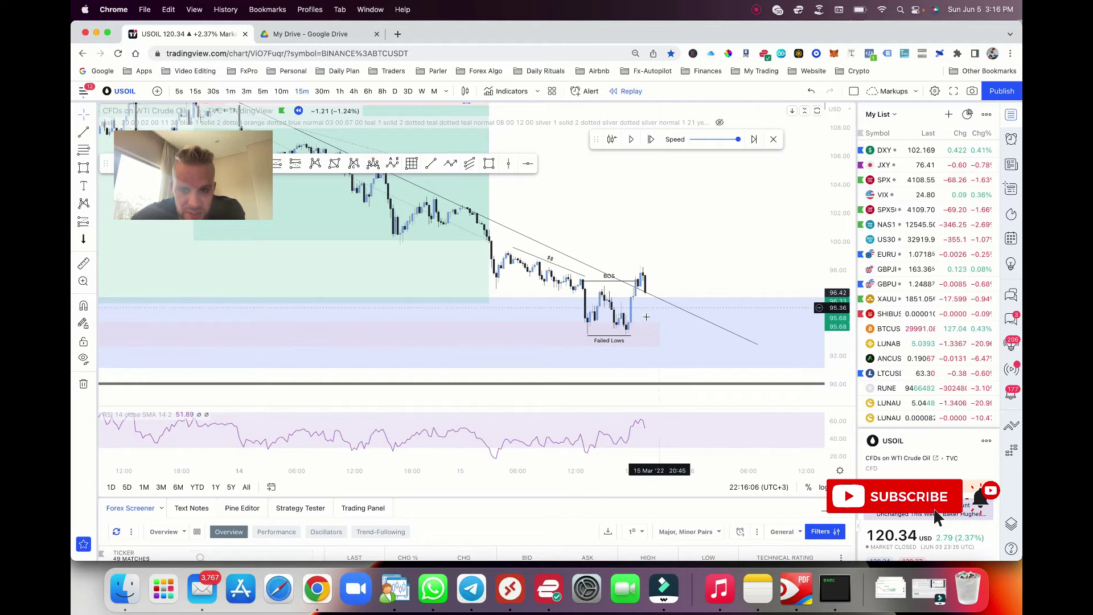
pyautogui.click(630, 336)
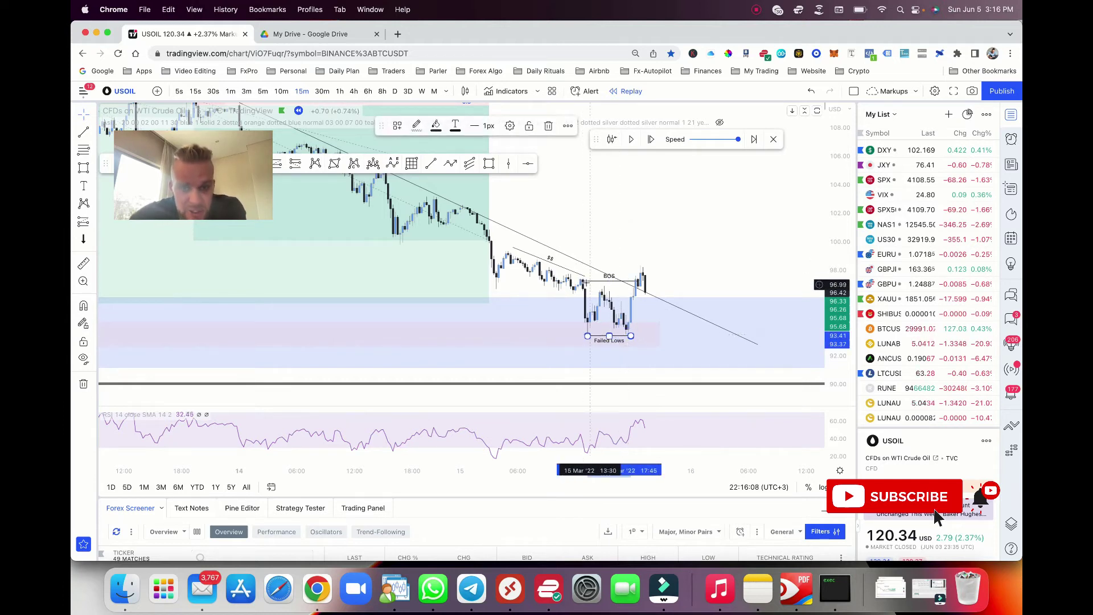
# - Draw a zone rectangle from 97.44 to 96.61 between 12:30 and 19:00 on 15 March and apply the S template
pyautogui.click(488, 162)
pyautogui.click(580, 281)
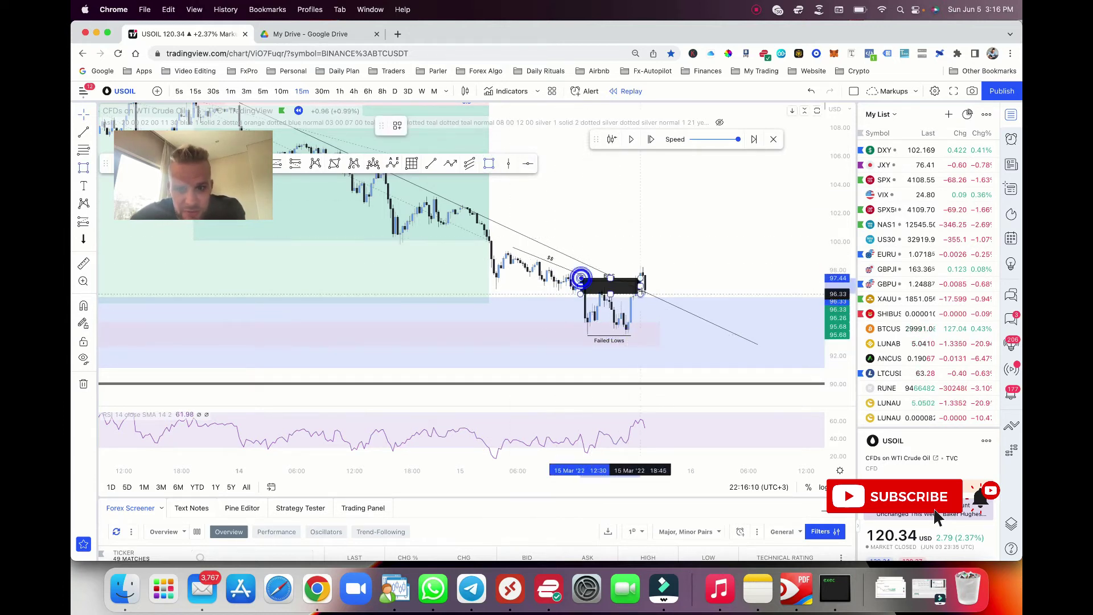
pyautogui.rightClick(643, 289)
pyautogui.moveTo(653, 298)
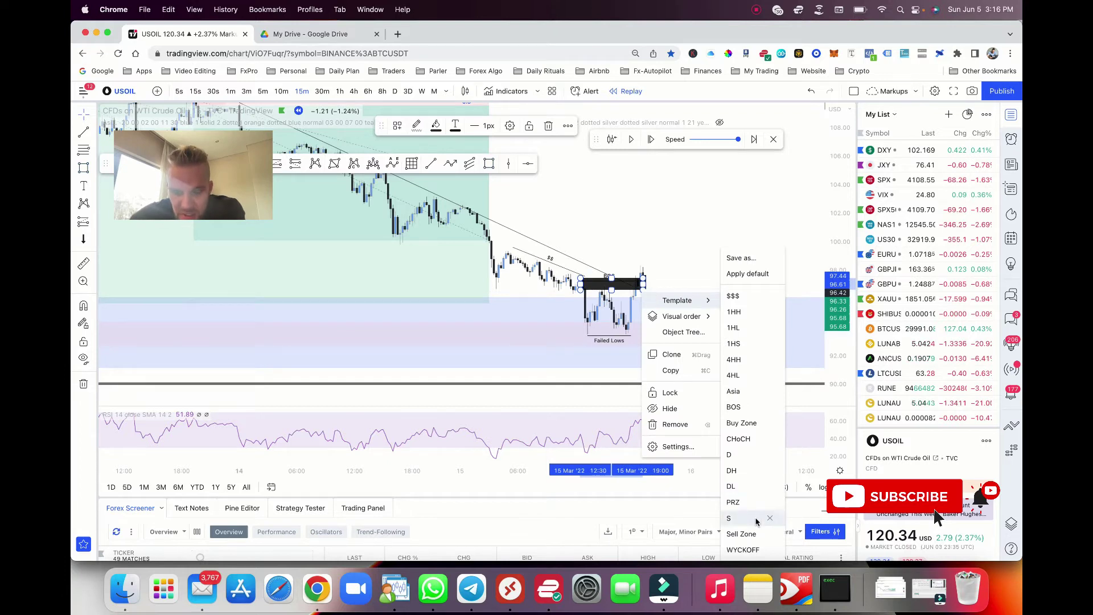
pyautogui.click(731, 518)
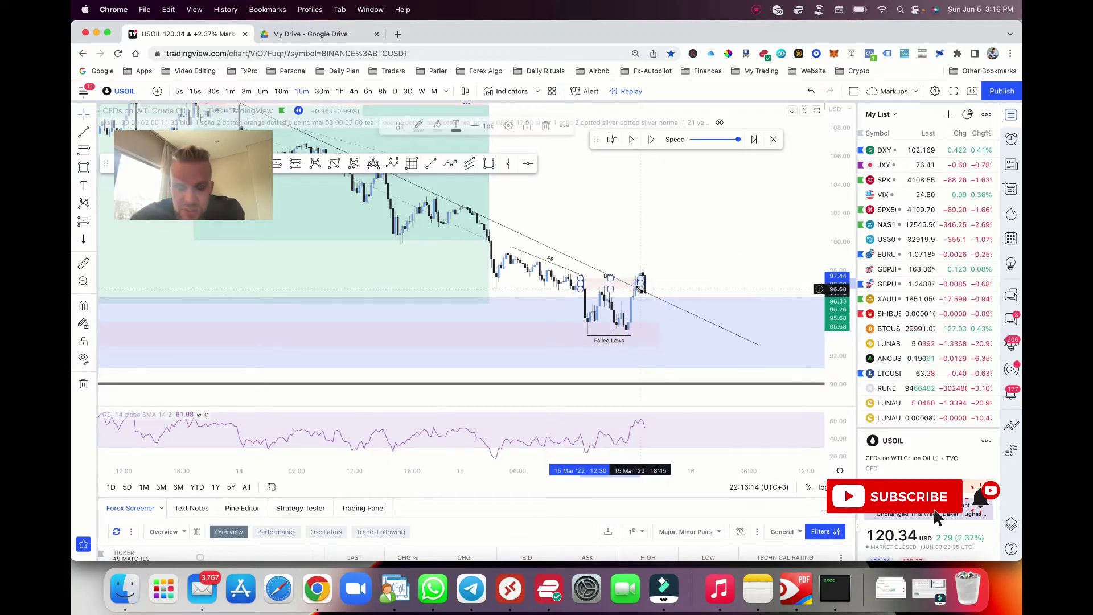
pyautogui.scroll(1, 686, 275)
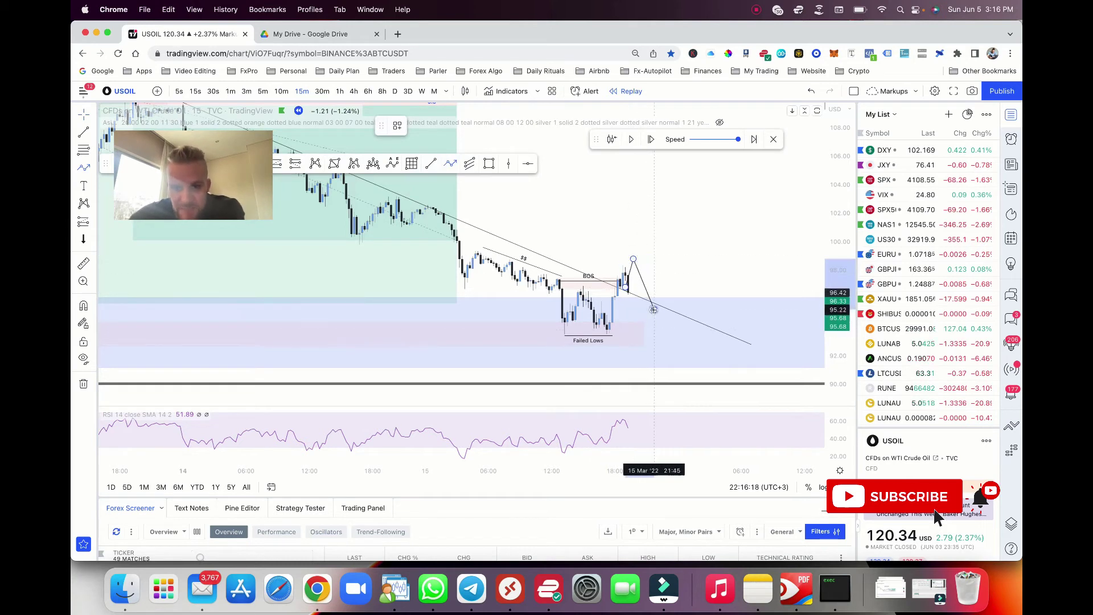
pyautogui.doubleClick(701, 334)
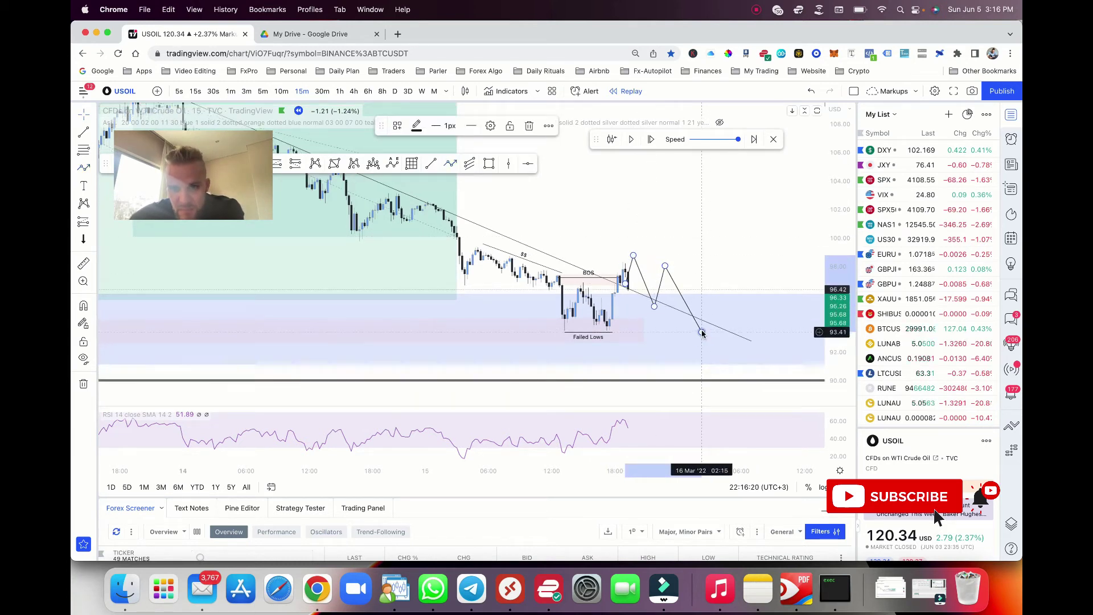
pyautogui.press('Delete')
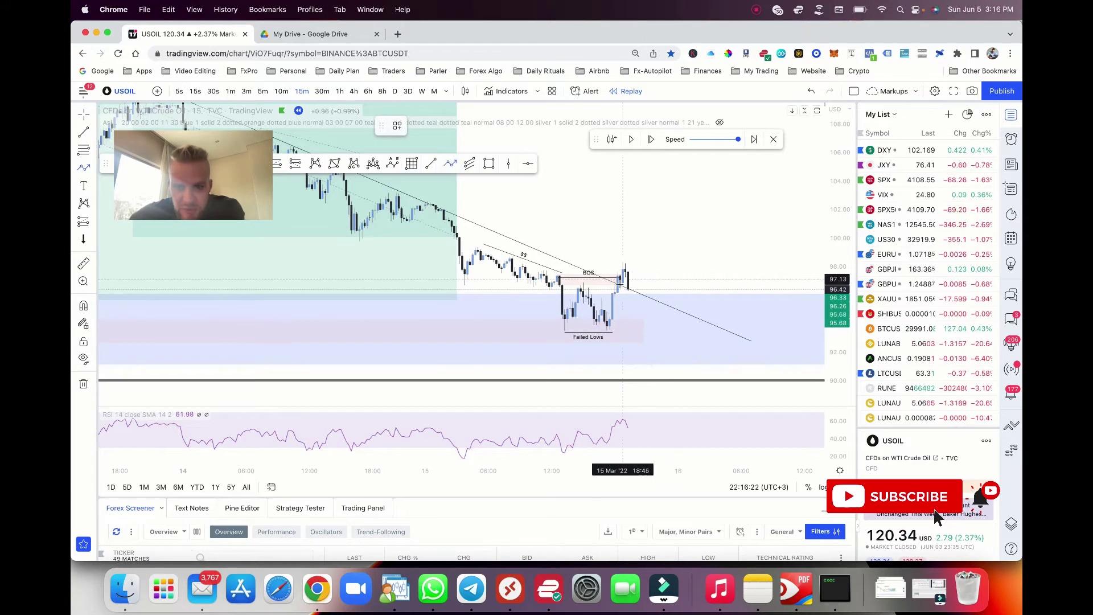
pyautogui.click(619, 284)
pyautogui.click(629, 246)
pyautogui.doubleClick(665, 325)
pyautogui.press('Delete')
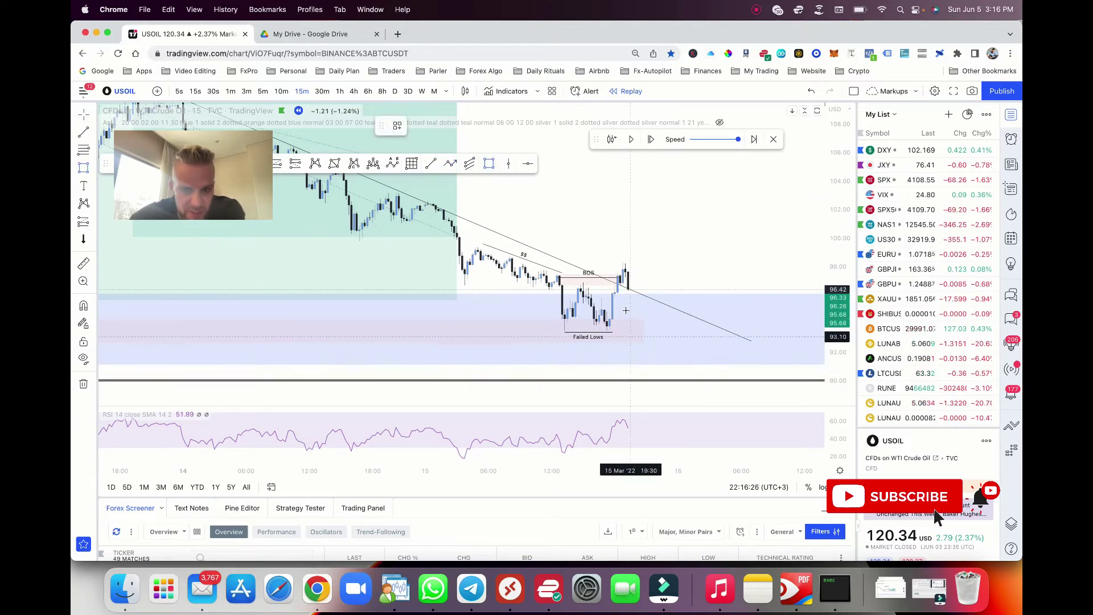
# - Draw a zone rectangle from 94.35 to 93.85 at the second low, from 17:30 on 15 March to 01:30 on 16 March
pyautogui.click(608, 319)
pyautogui.click(693, 328)
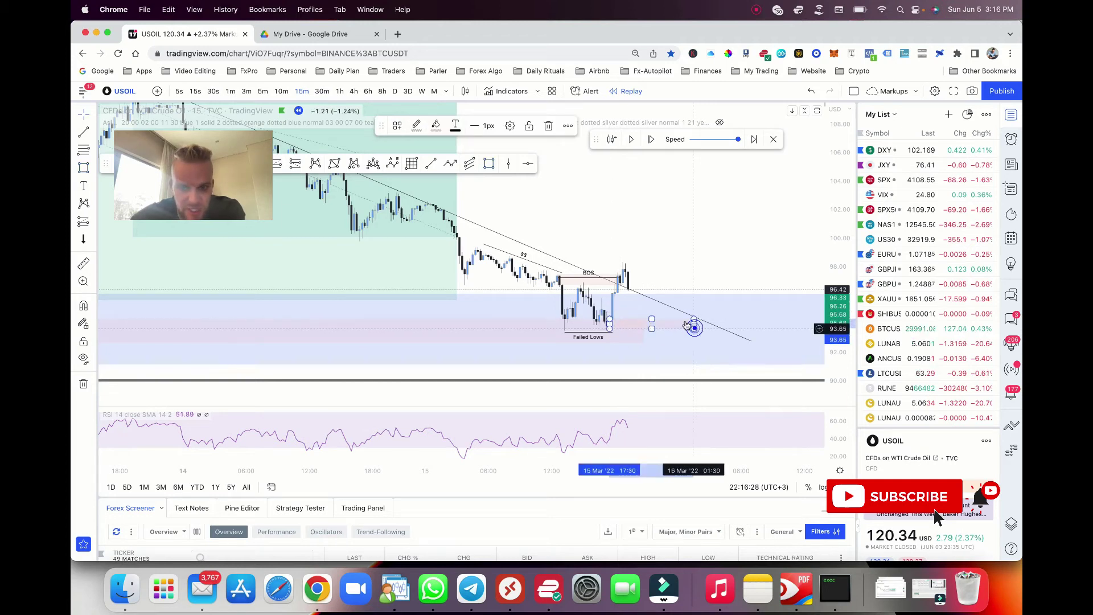
pyautogui.scroll(-3, 566, 262)
pyautogui.scroll(2, 487, 269)
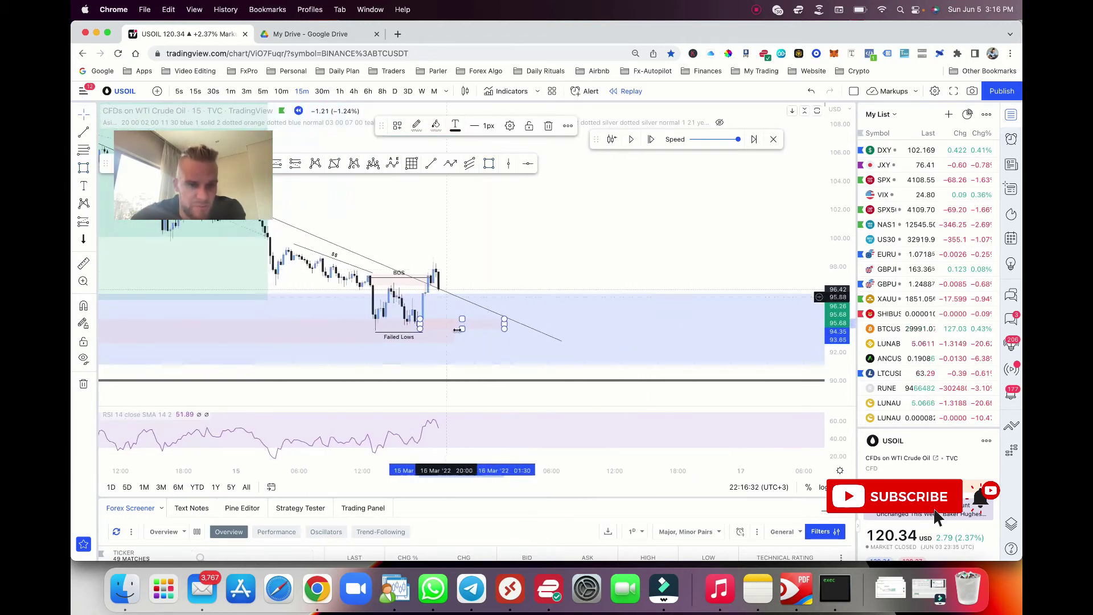
pyautogui.click(462, 262)
# - Replay the chart to the pullback late on 15 March, pause, and extend the lower zone's right edge to late 16 March
pyautogui.moveTo(425, 311); pyautogui.dragTo(516, 332)
pyautogui.click(632, 139)
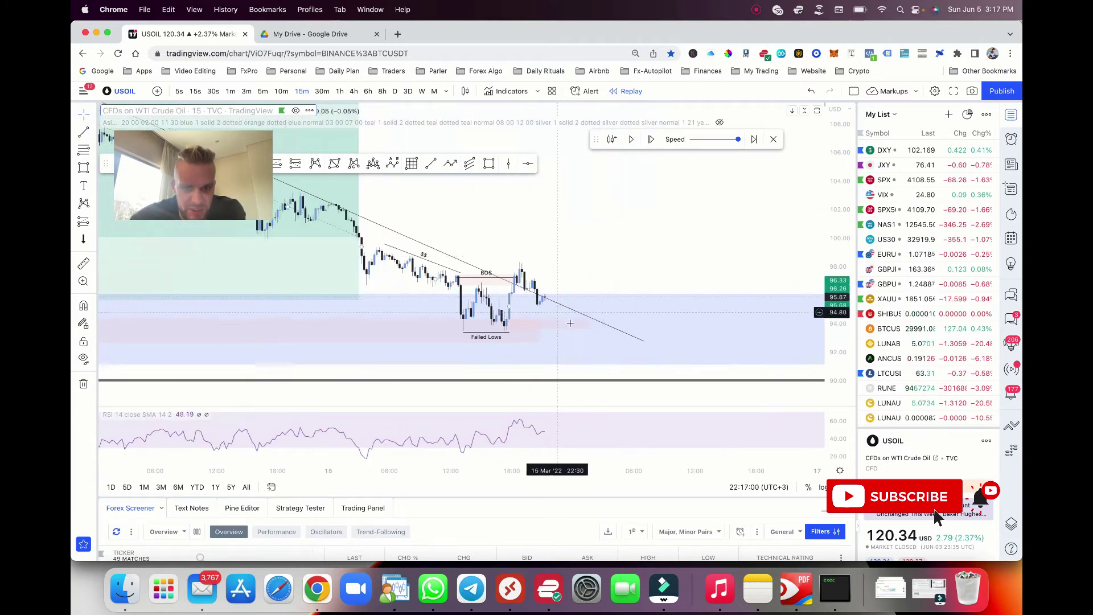
pyautogui.moveTo(588, 326)
pyautogui.mouseDown()
pyautogui.moveTo(708, 310)
pyautogui.moveTo(781, 326)
pyautogui.mouseUp()
pyautogui.hscroll(5, 587, 331)
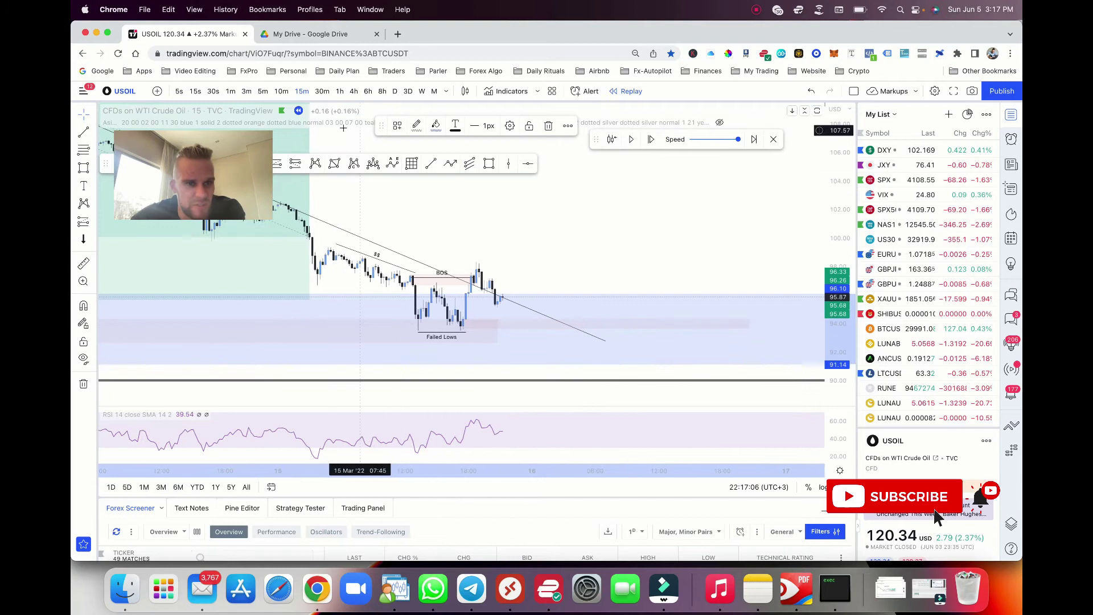
# - Examine the pullback to the broken trend line in relation to the break of structure, the failed lows and the lower zone
pyautogui.scroll(3, 508, 305)
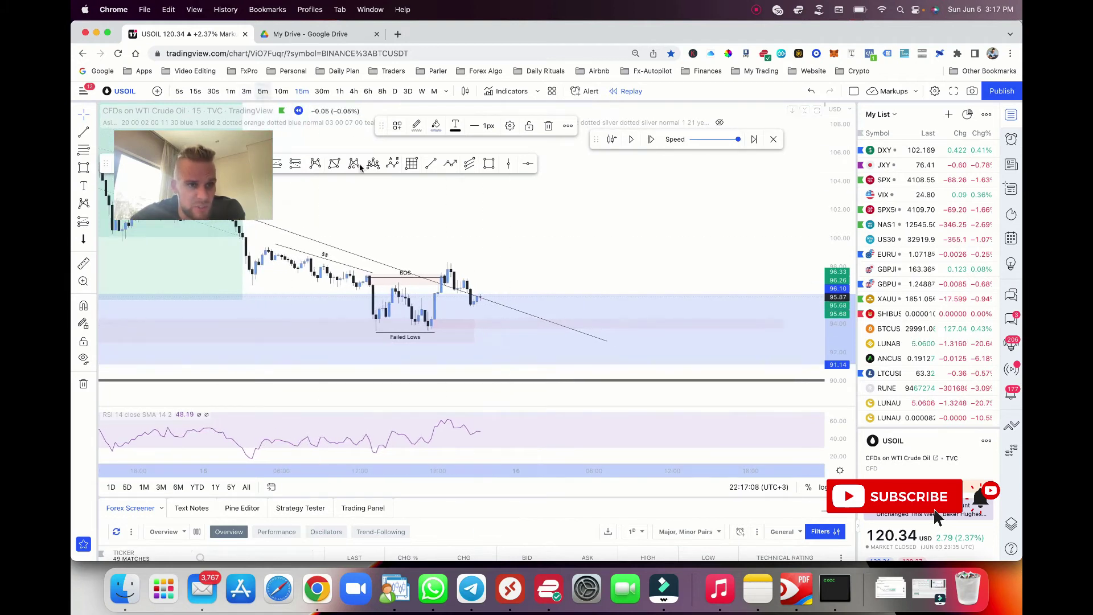
pyautogui.hscroll(-3, 493, 305)
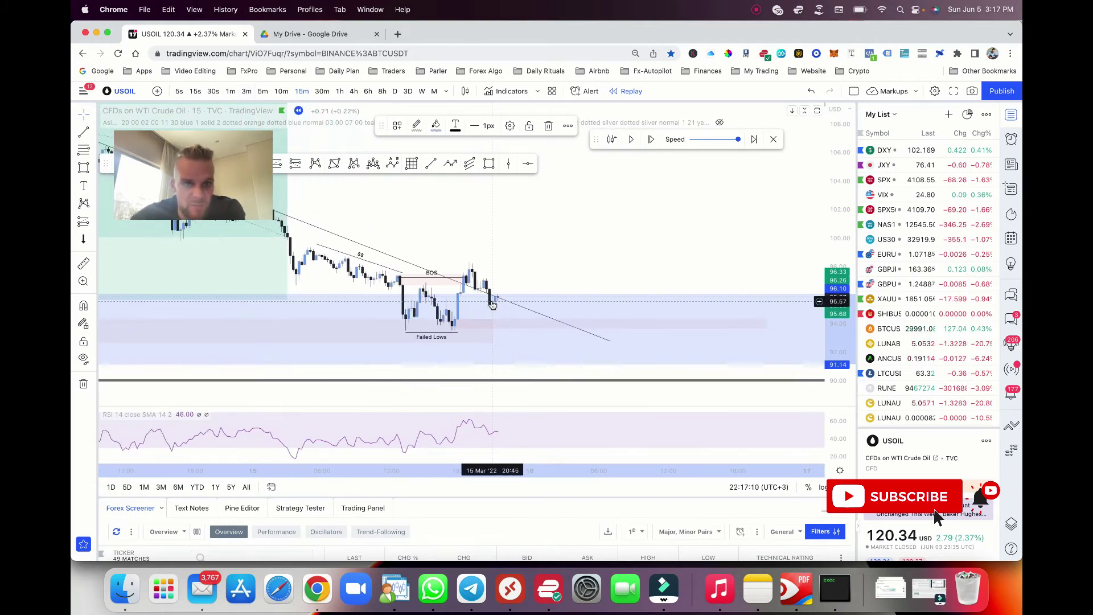
pyautogui.hscroll(-3, 493, 304)
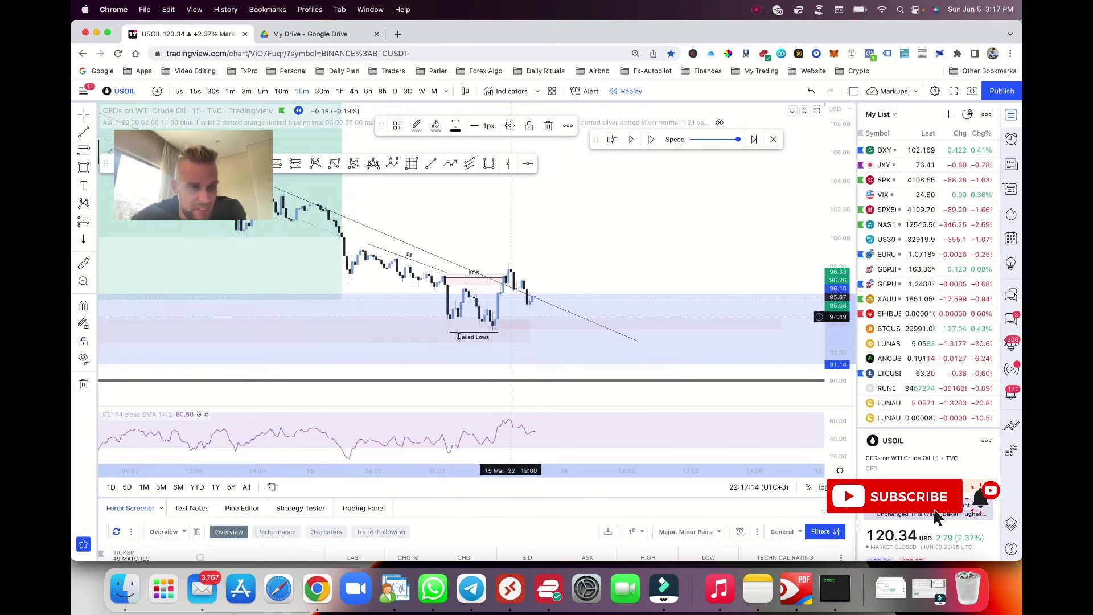
pyautogui.hscroll(-5, 510, 317)
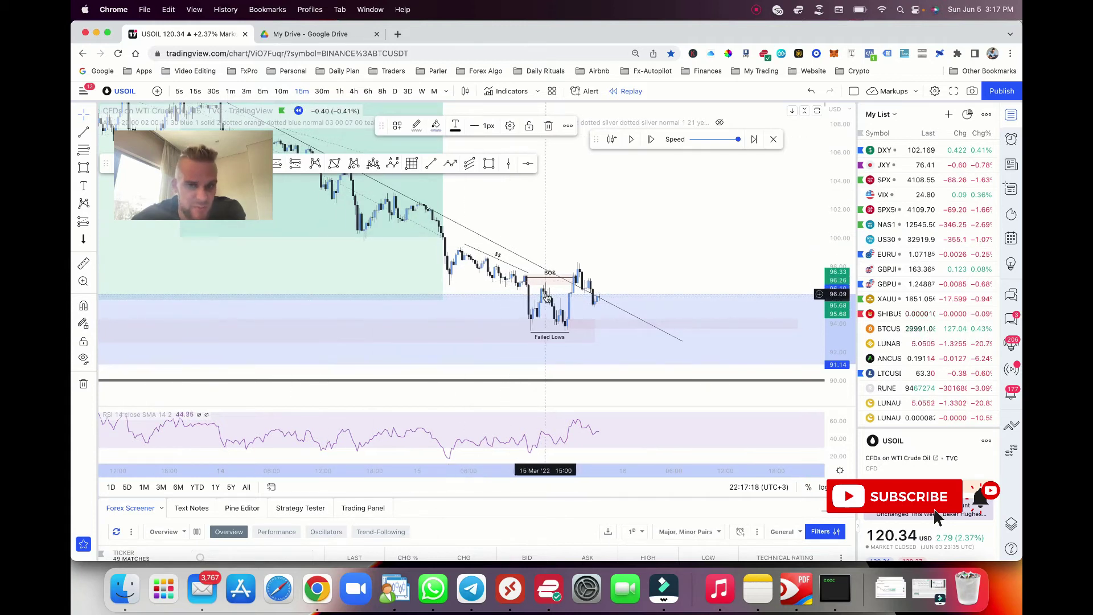
pyautogui.hscroll(-3, 547, 296)
pyautogui.scroll(3, 546, 296)
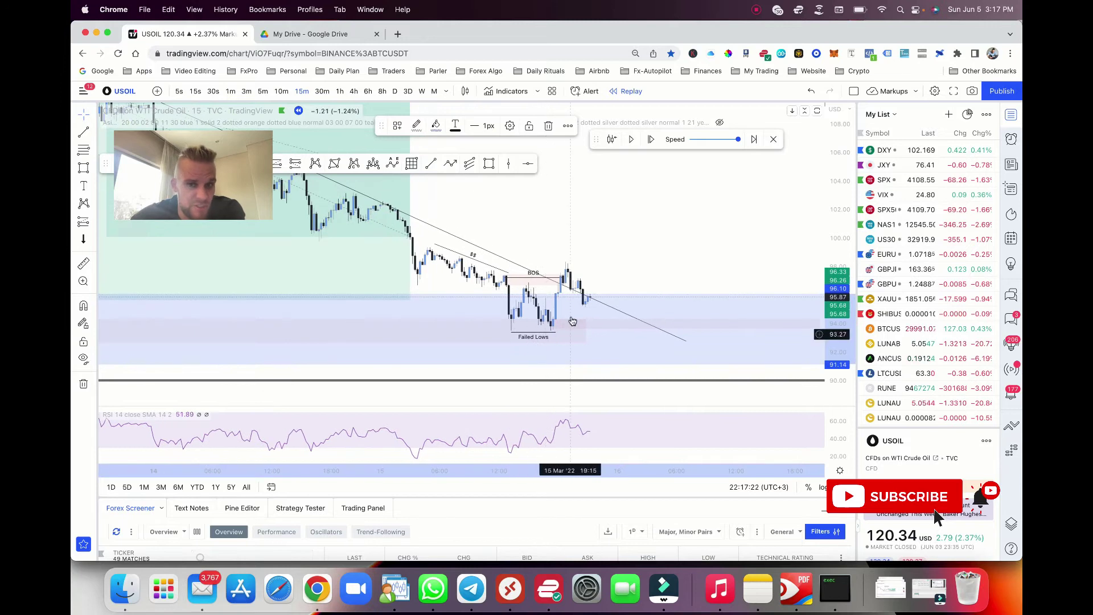
pyautogui.scroll(-2, 639, 261)
pyautogui.scroll(-3, 639, 262)
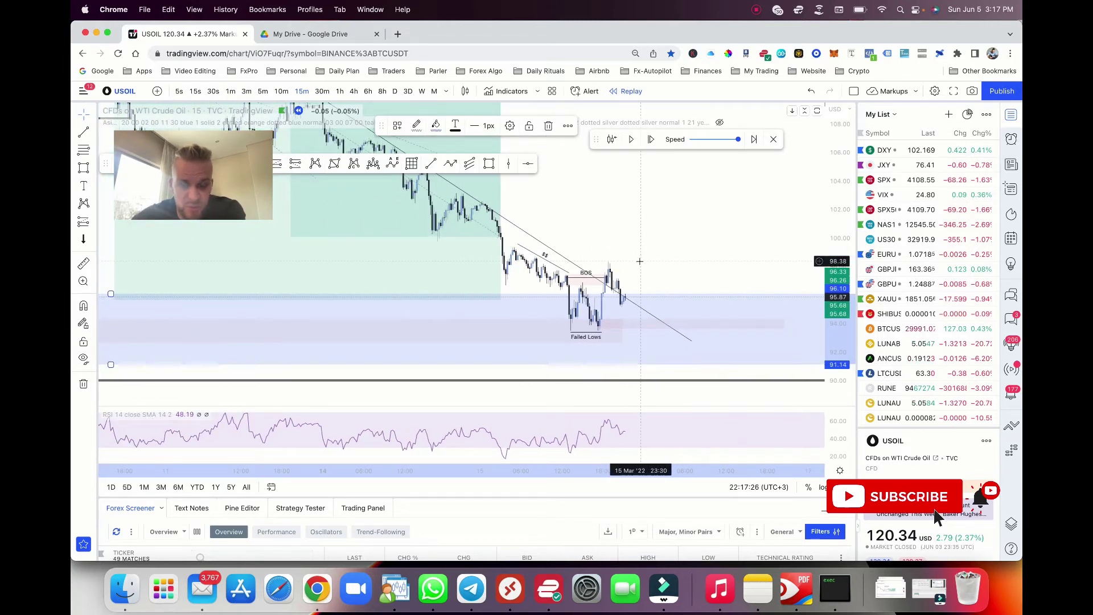
pyautogui.hscroll(3, 639, 261)
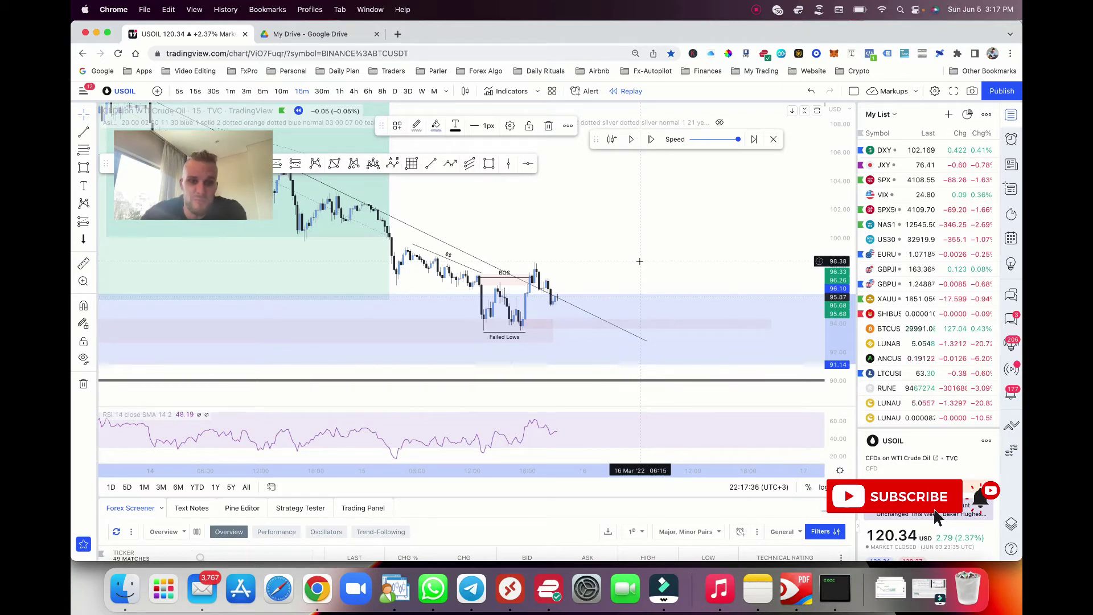
pyautogui.scroll(3, 618, 263)
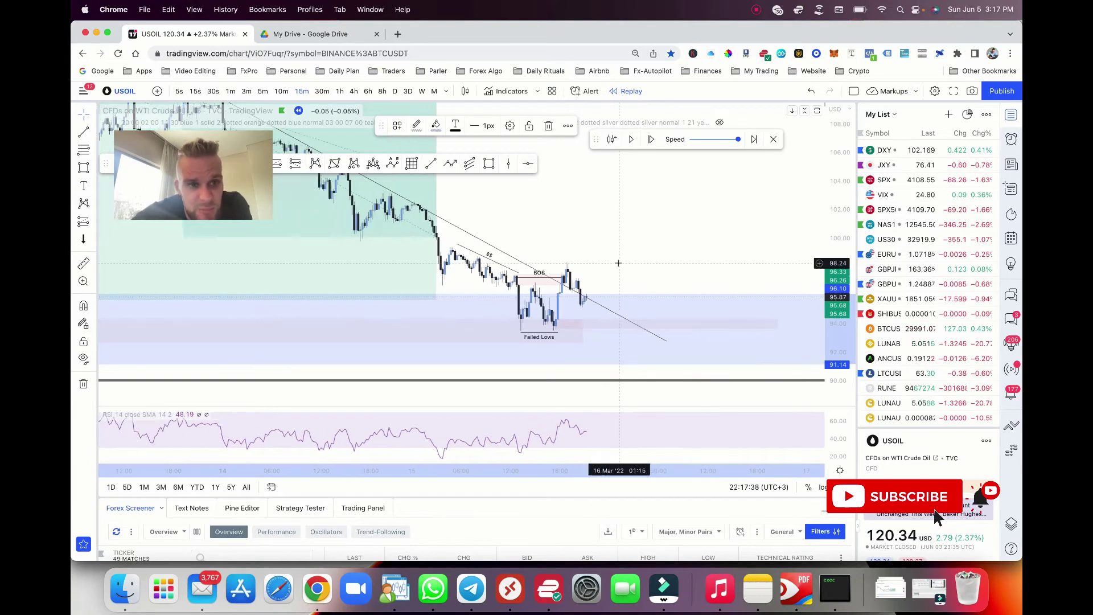
# - Replay the 15-minute chart a few candles further, to the start of 16 March, and pause
pyautogui.scroll(1, 618, 263)
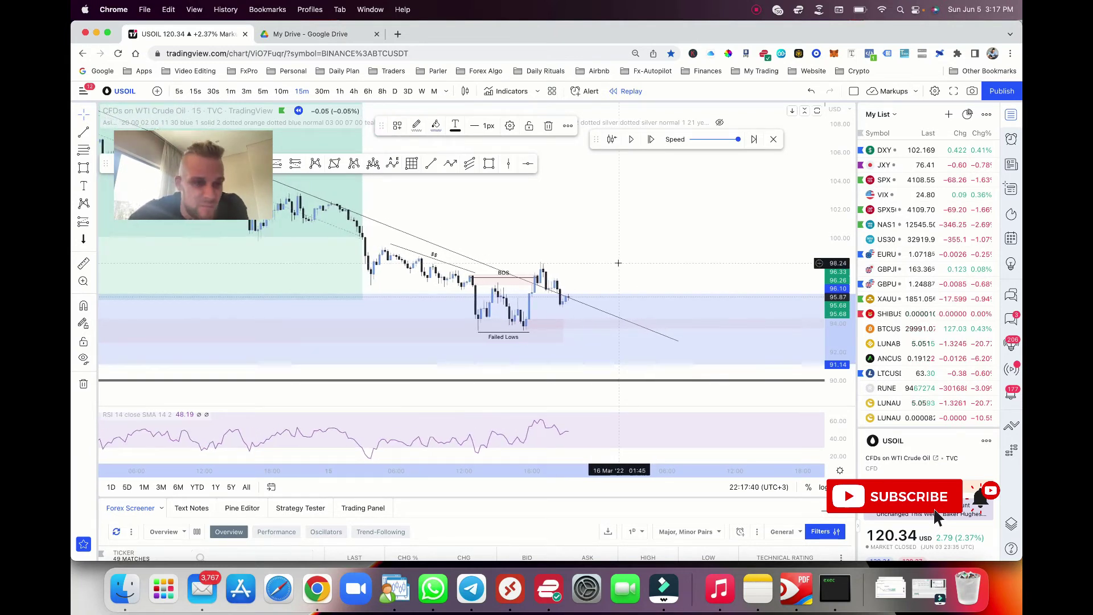
pyautogui.scroll(-1, 618, 263)
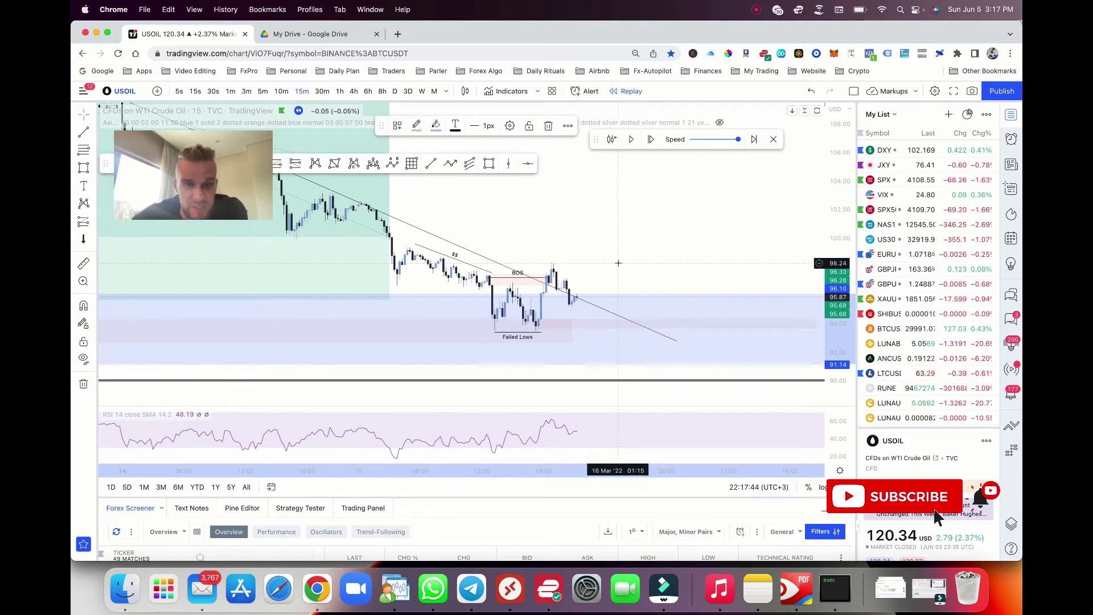
pyautogui.hscroll(4, 618, 263)
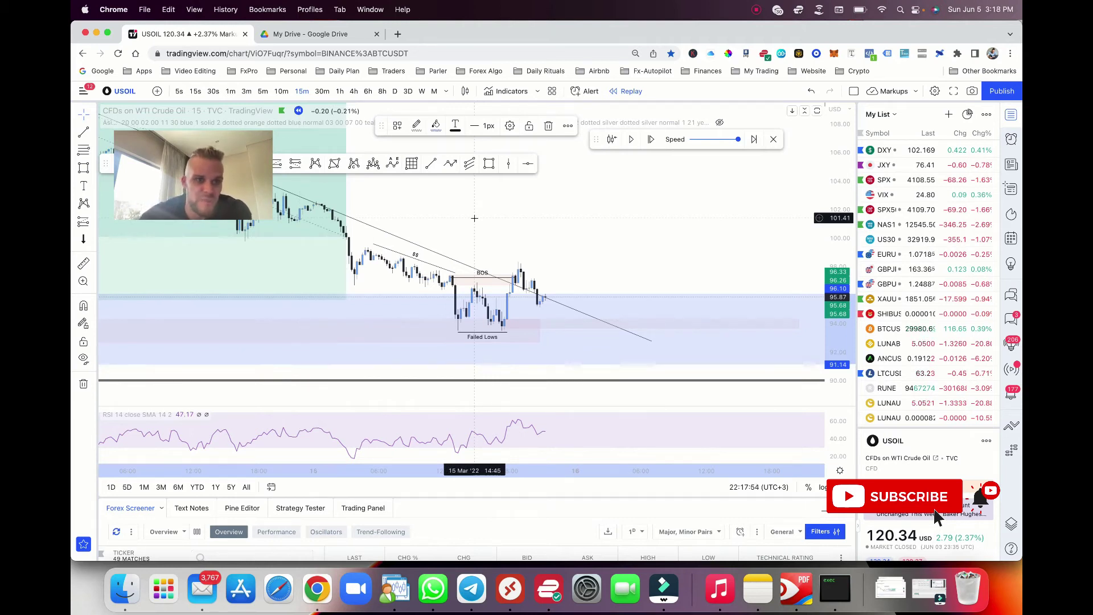
pyautogui.scroll(-1, 558, 236)
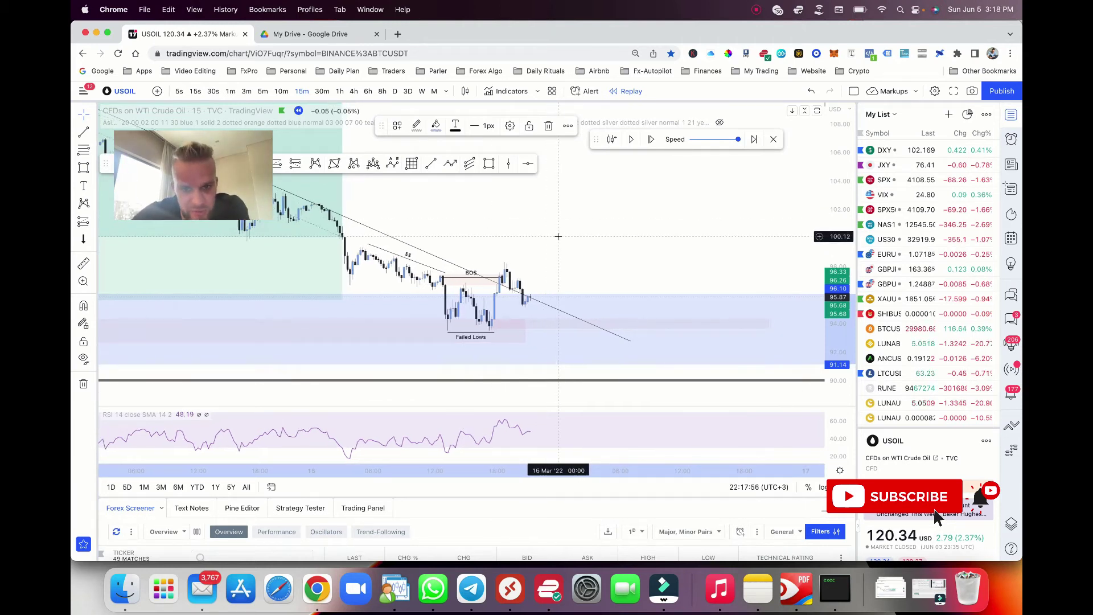
pyautogui.click(629, 141)
pyautogui.click(630, 140)
# - Draw a zone rectangle from 98.38 to 97.27 at the recent high, from 18:45 on 15 March to 06:45 on 16 March, using the S template
pyautogui.click(485, 165)
pyautogui.click(486, 262)
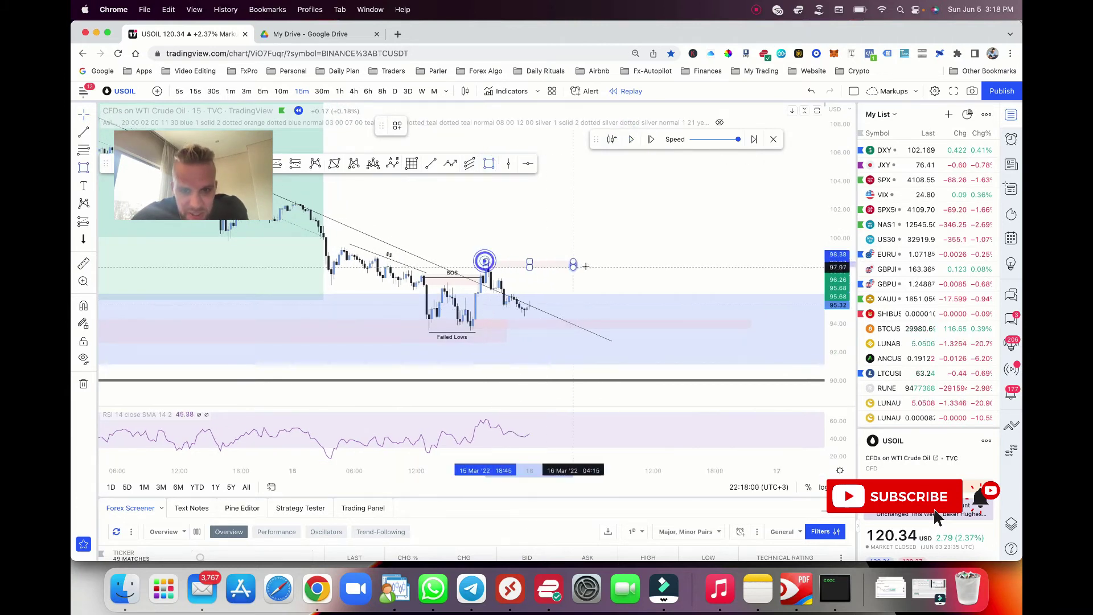
pyautogui.click(598, 262)
pyautogui.rightClick(598, 262)
pyautogui.moveTo(621, 278)
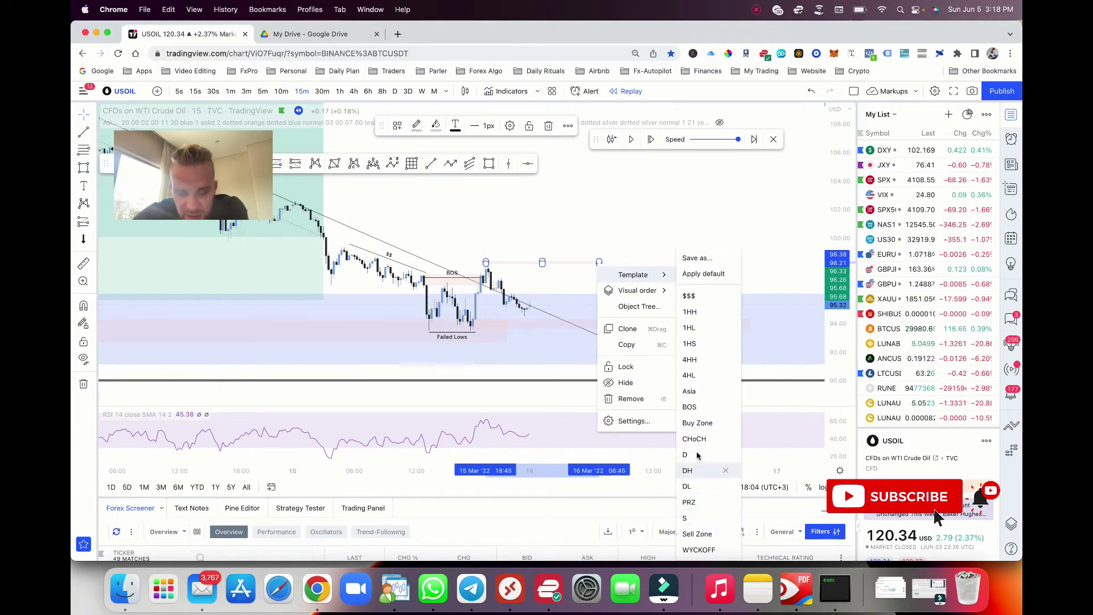
pyautogui.click(688, 518)
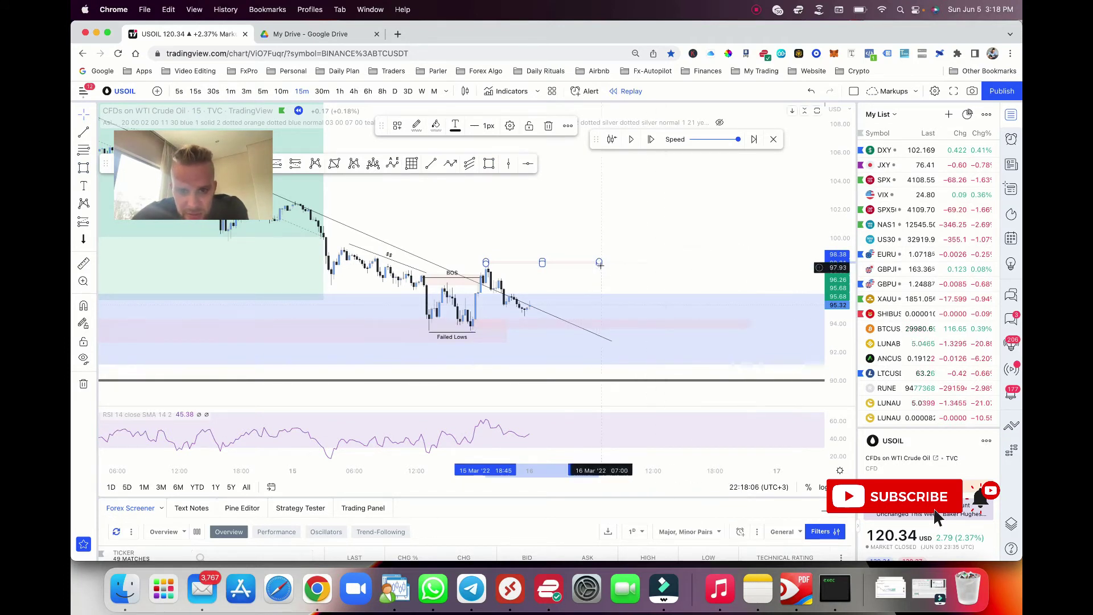
pyautogui.moveTo(599, 263); pyautogui.dragTo(598, 268)
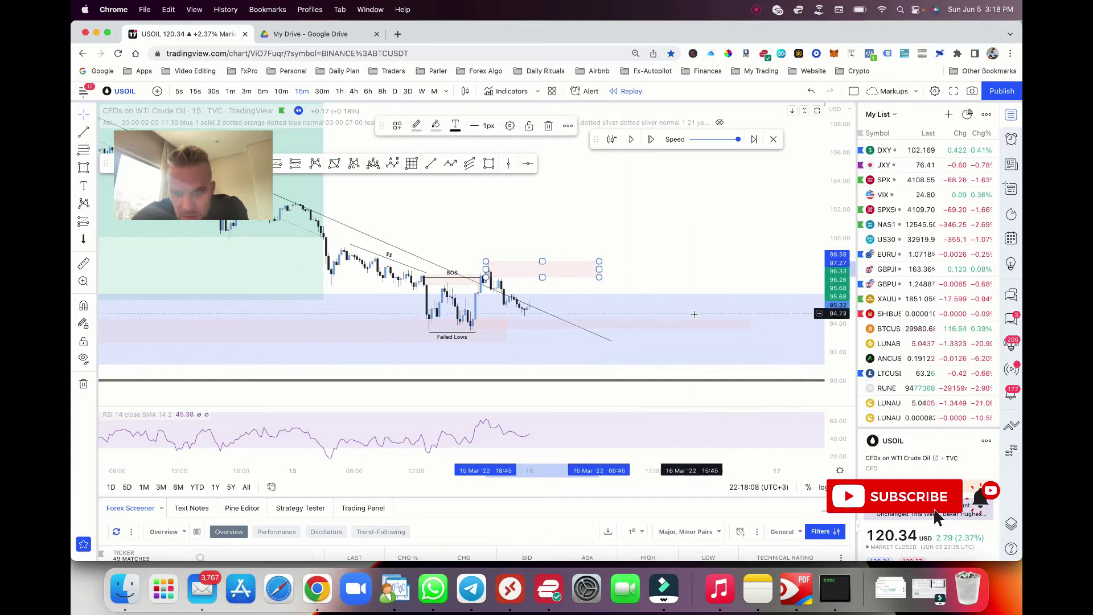
# - Apply the D template to the lower zone rectangle extending from the second failed low
pyautogui.rightClick(749, 320)
pyautogui.moveTo(780, 337)
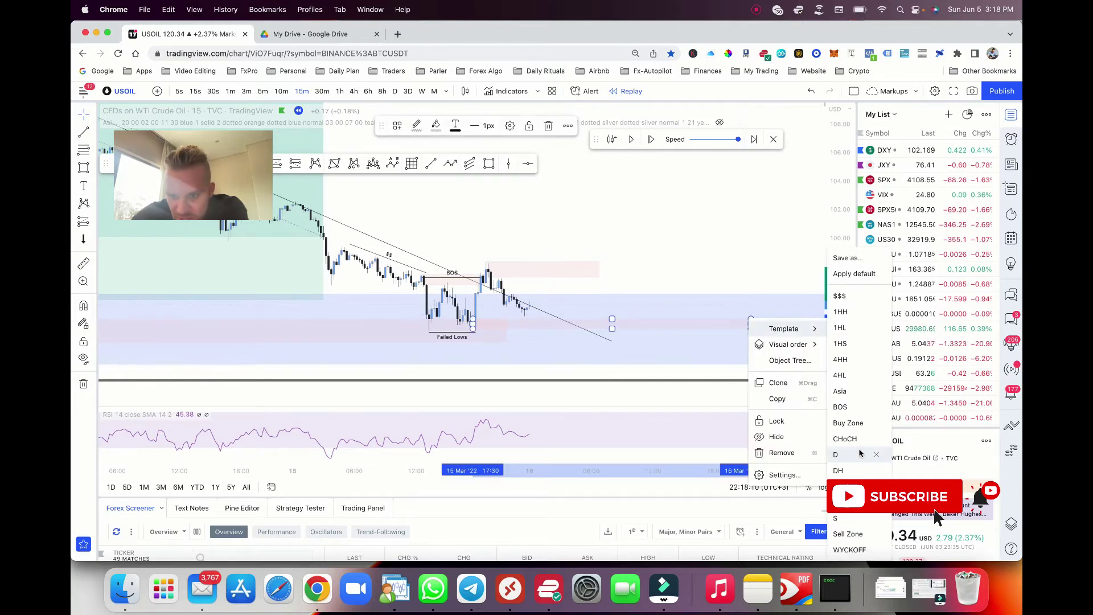
pyautogui.click(839, 454)
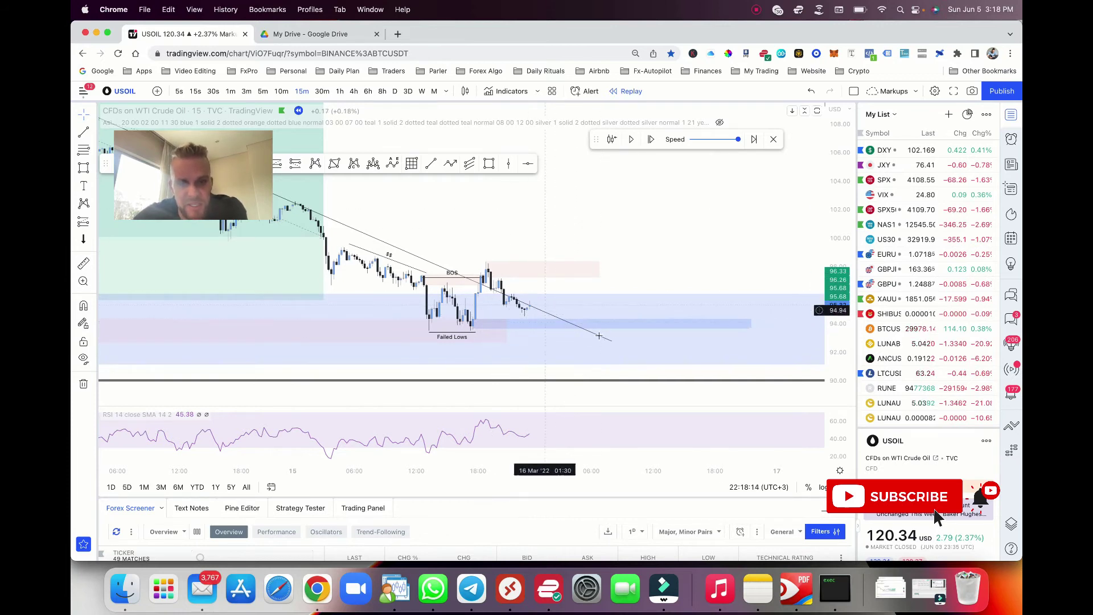
pyautogui.click(601, 321)
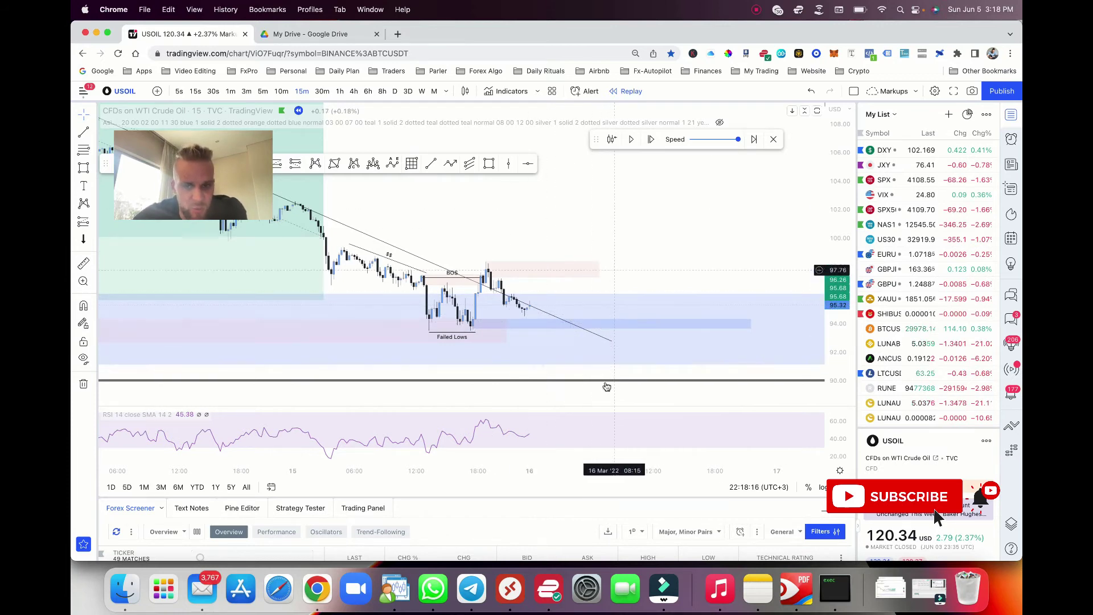
pyautogui.click(548, 233)
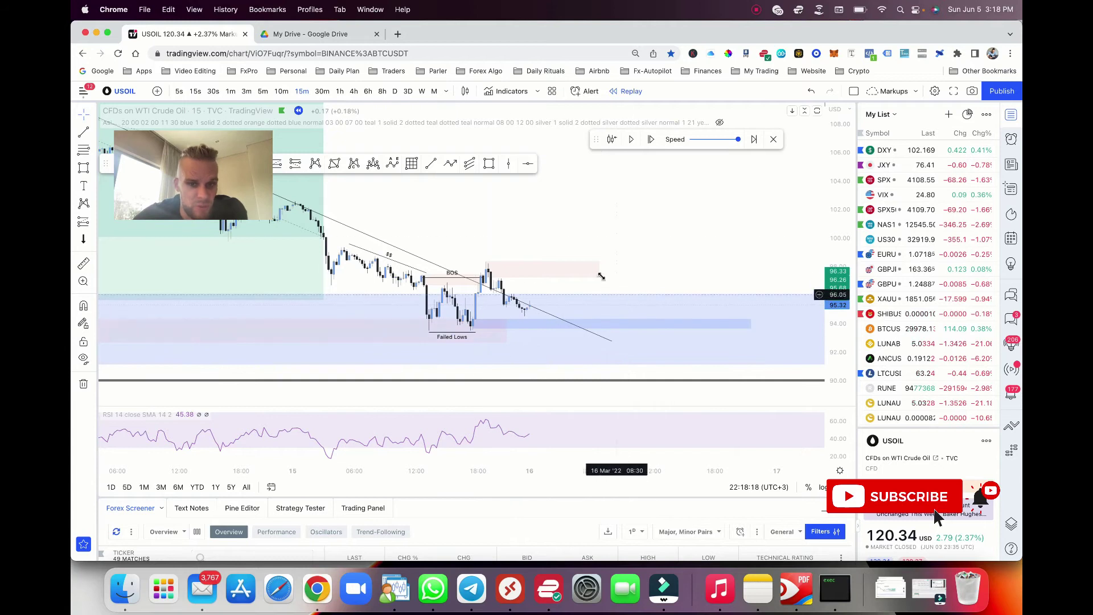
# - Switch to the 1-hour timeframe and examine the decline from the 7–8 March highs down to the failed lows
pyautogui.click(340, 93)
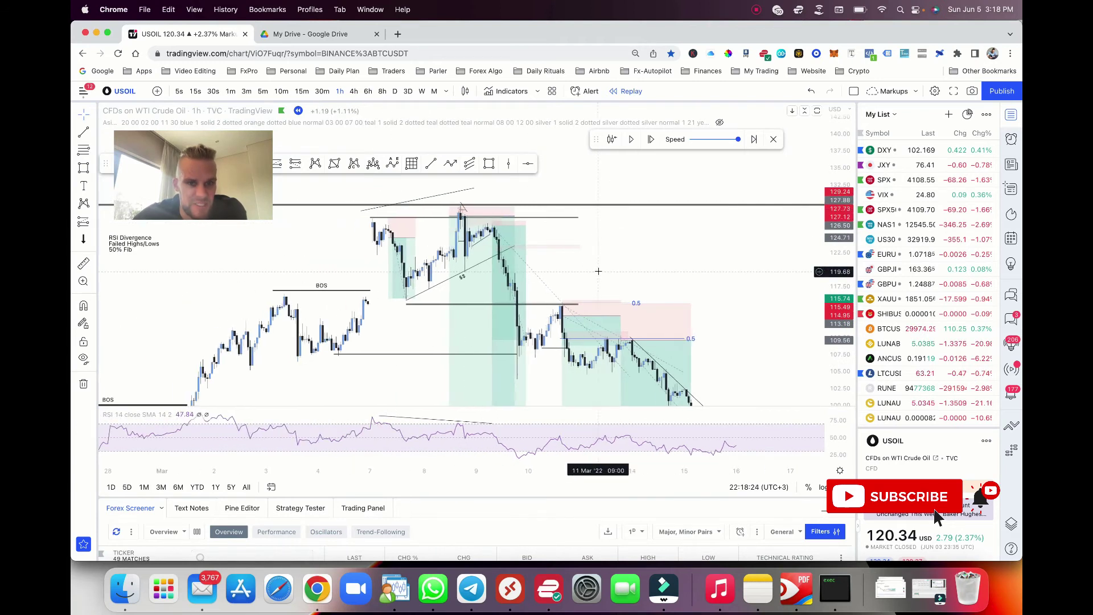
pyautogui.click(560, 218)
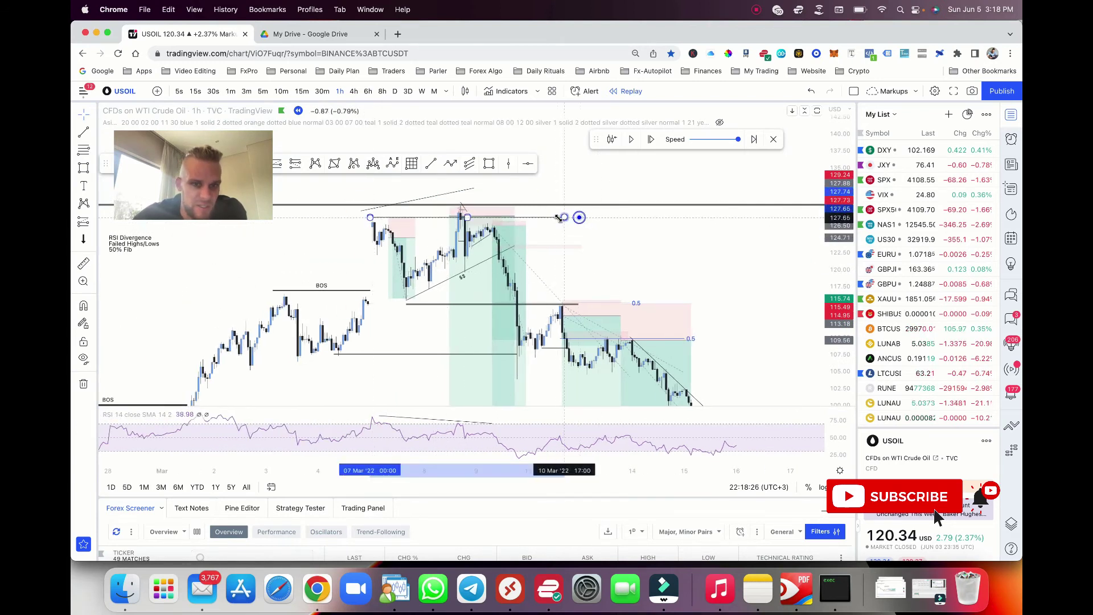
pyautogui.scroll(2, 712, 253)
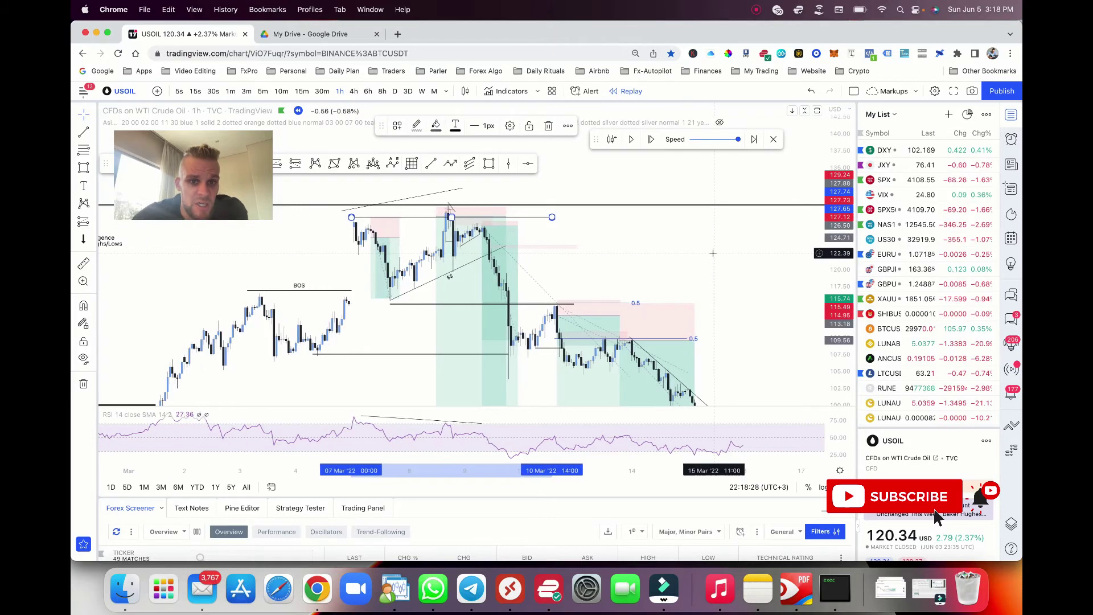
pyautogui.hscroll(5, 685, 272)
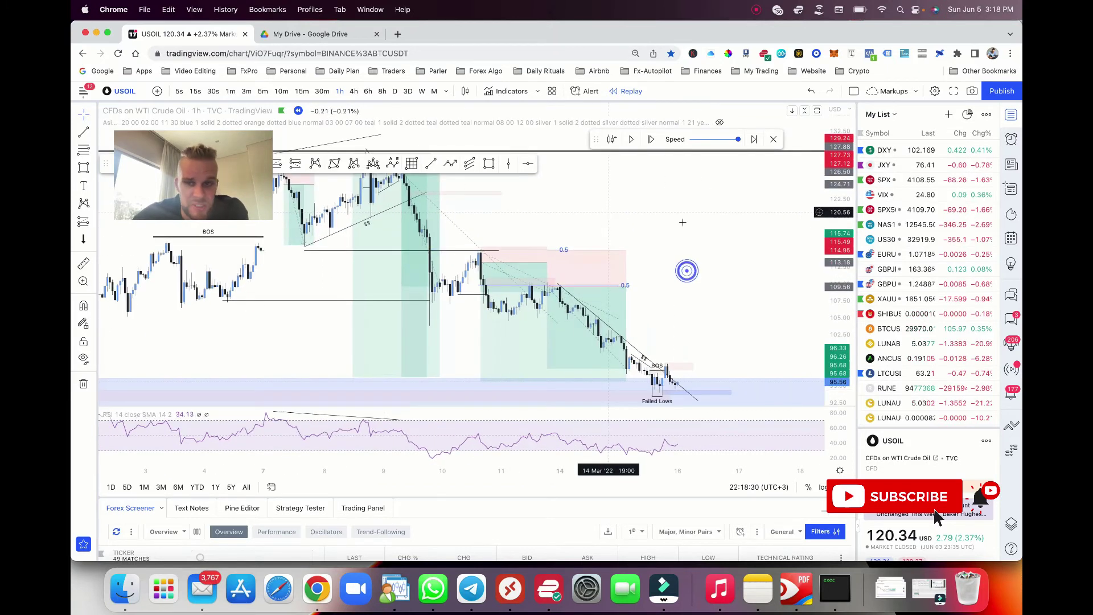
pyautogui.hscroll(5, 683, 239)
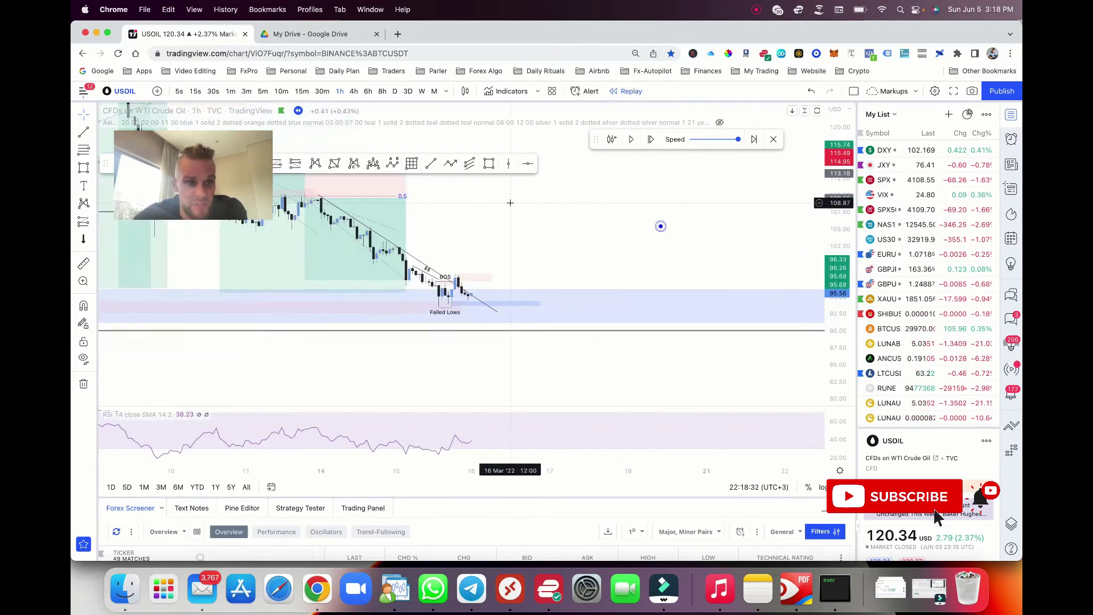
pyautogui.moveTo(592, 207); pyautogui.dragTo(641, 234)
# - Return to the 15-minute timeframe, replay in short stages to about 12:00 on 16 March, and pause
pyautogui.click(301, 91)
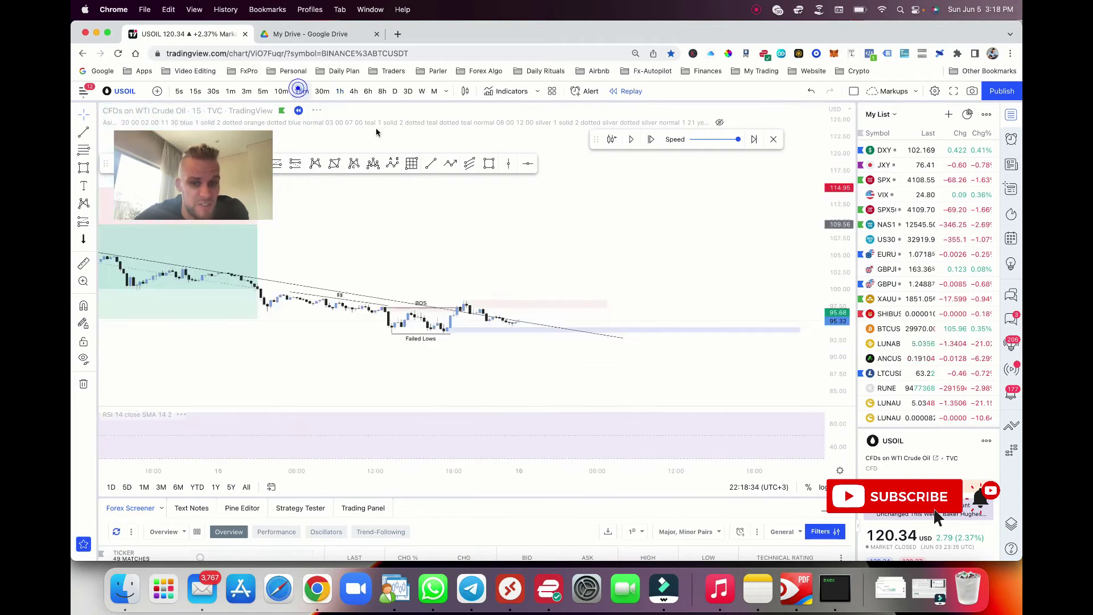
pyautogui.moveTo(835, 377); pyautogui.dragTo(834, 196)
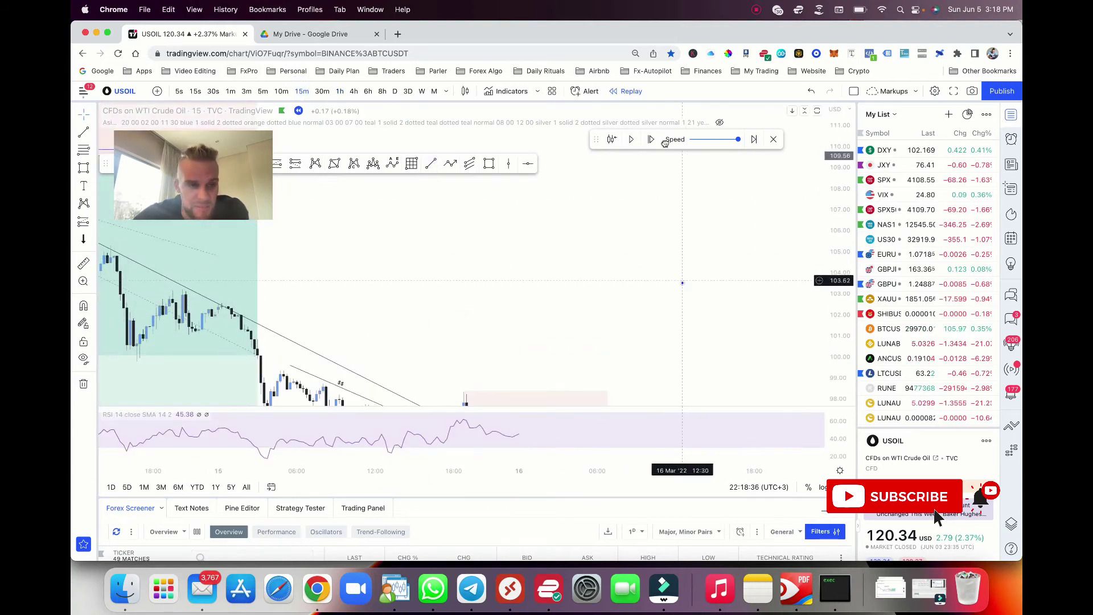
pyautogui.moveTo(682, 283); pyautogui.dragTo(664, 115)
pyautogui.scroll(3, 545, 153)
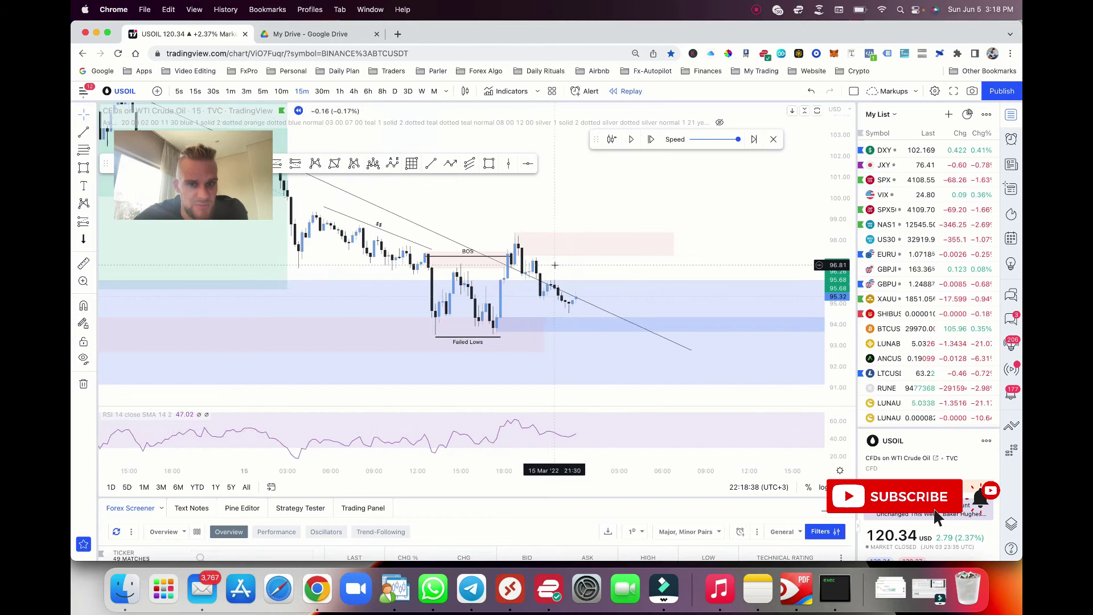
pyautogui.click(631, 140)
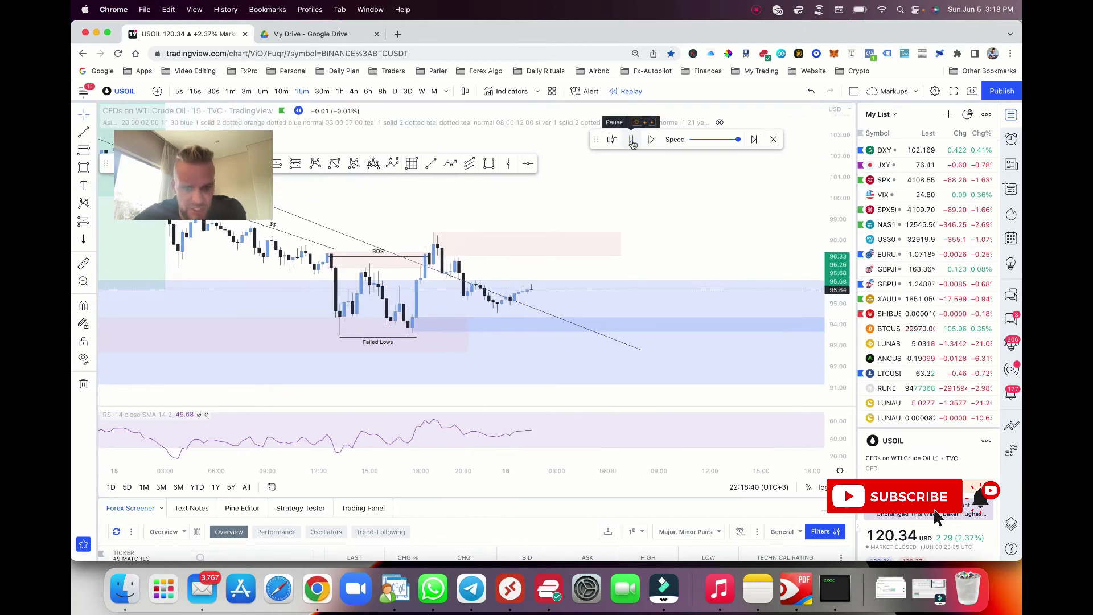
pyautogui.click(631, 141)
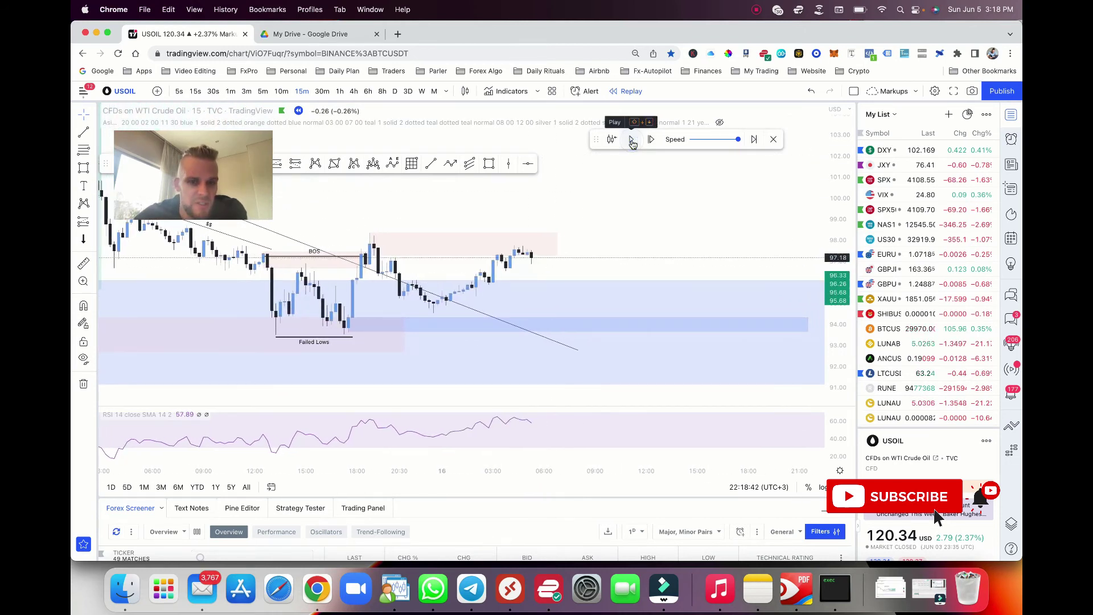
pyautogui.click(631, 142)
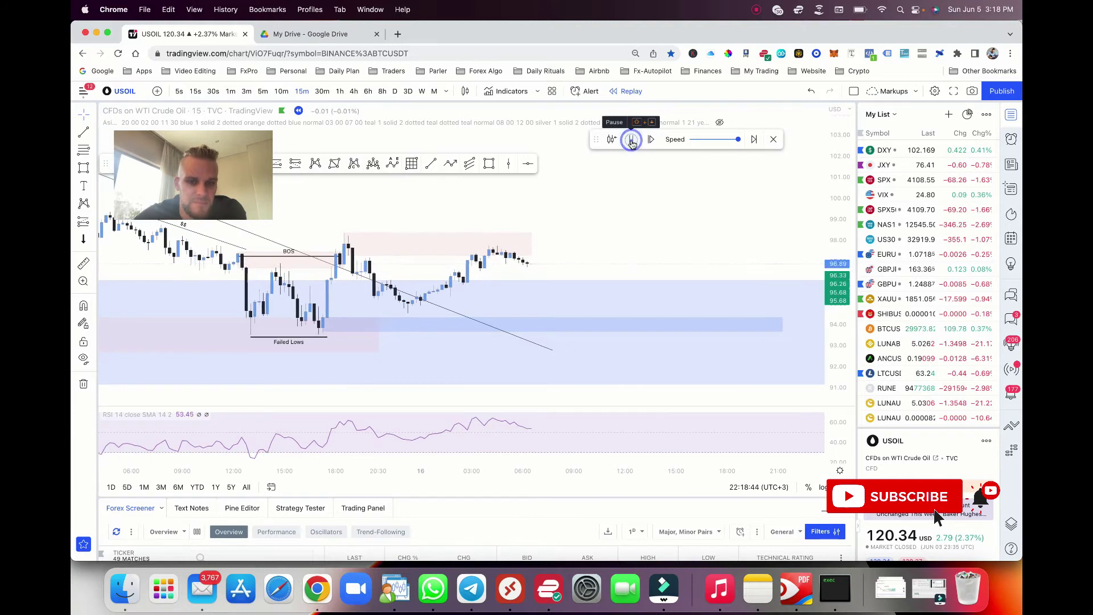
pyautogui.click(632, 142)
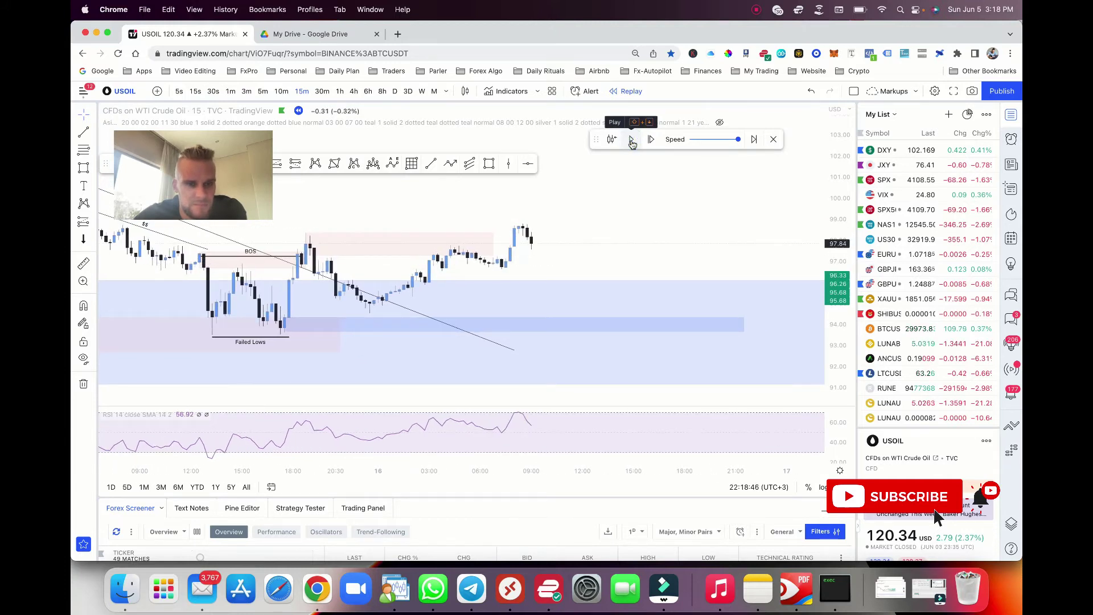
pyautogui.click(632, 142)
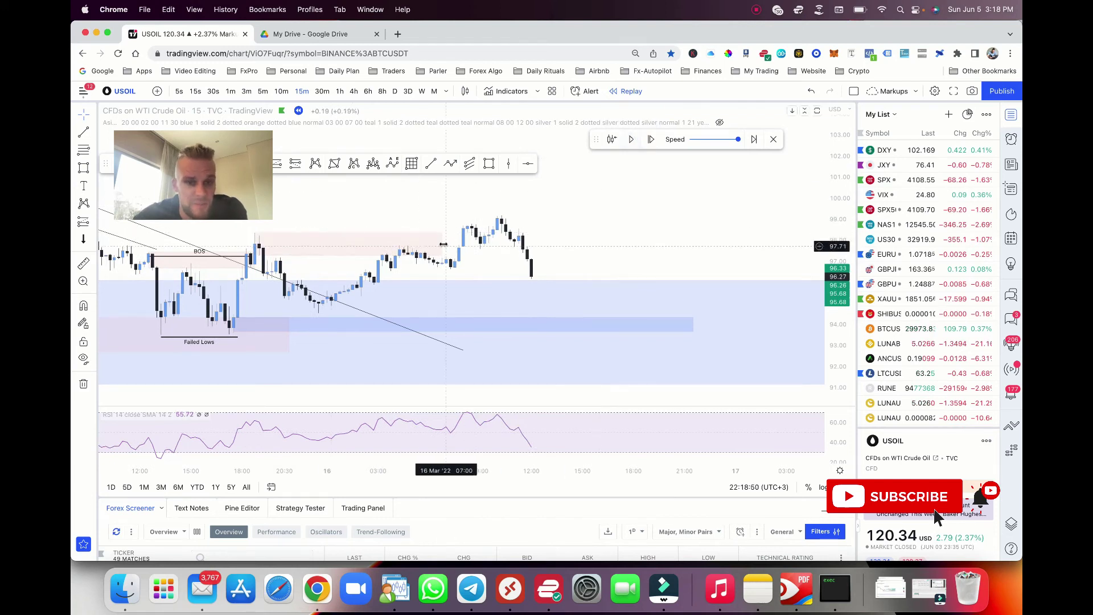
# - Trace the three-peaked top on 16 March with a path through its swing highs and lows, and delete the path
pyautogui.scroll(-1, 576, 212)
pyautogui.scroll(-1, 575, 212)
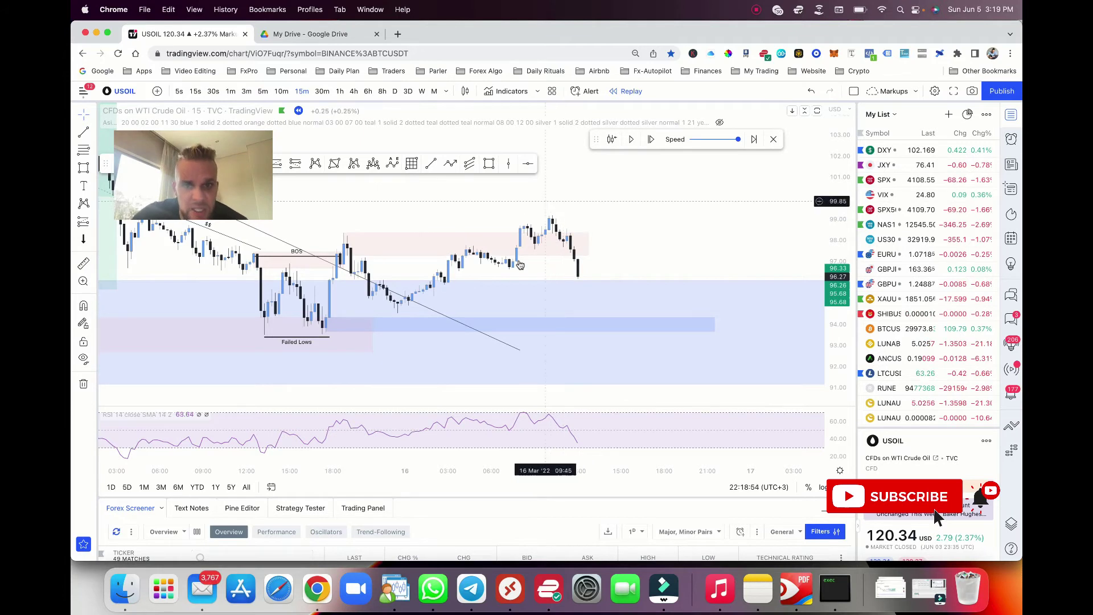
pyautogui.click(449, 165)
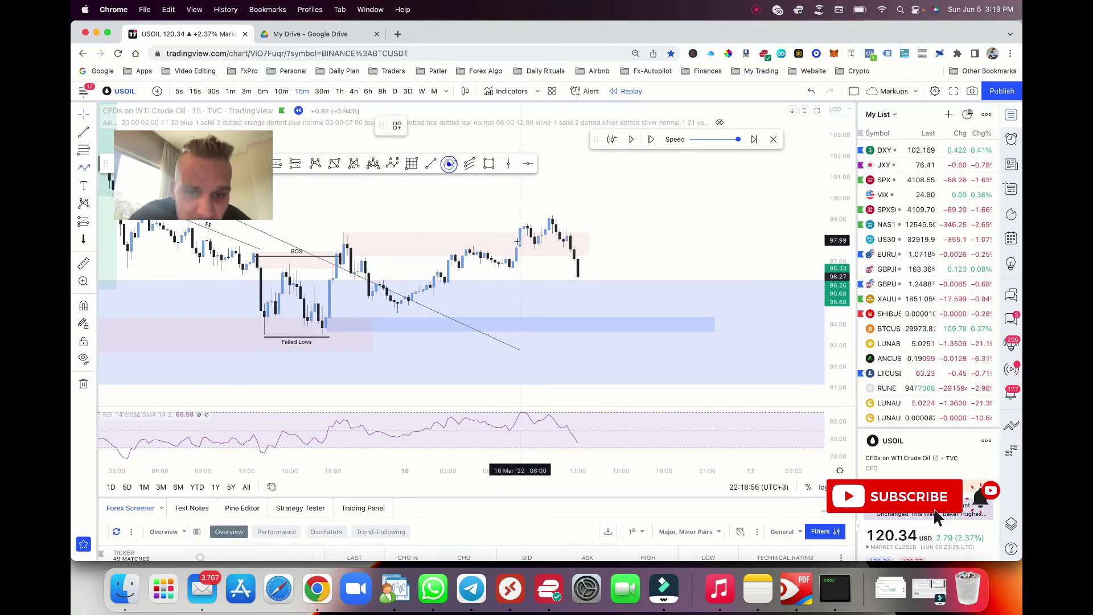
pyautogui.click(524, 221)
pyautogui.click(538, 252)
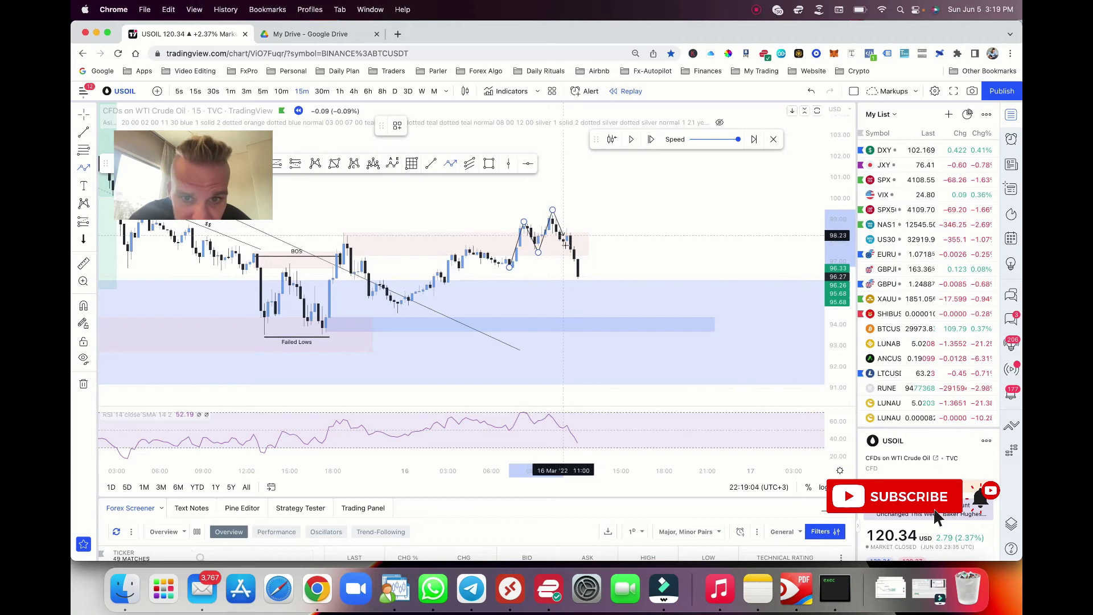
pyautogui.click(563, 244)
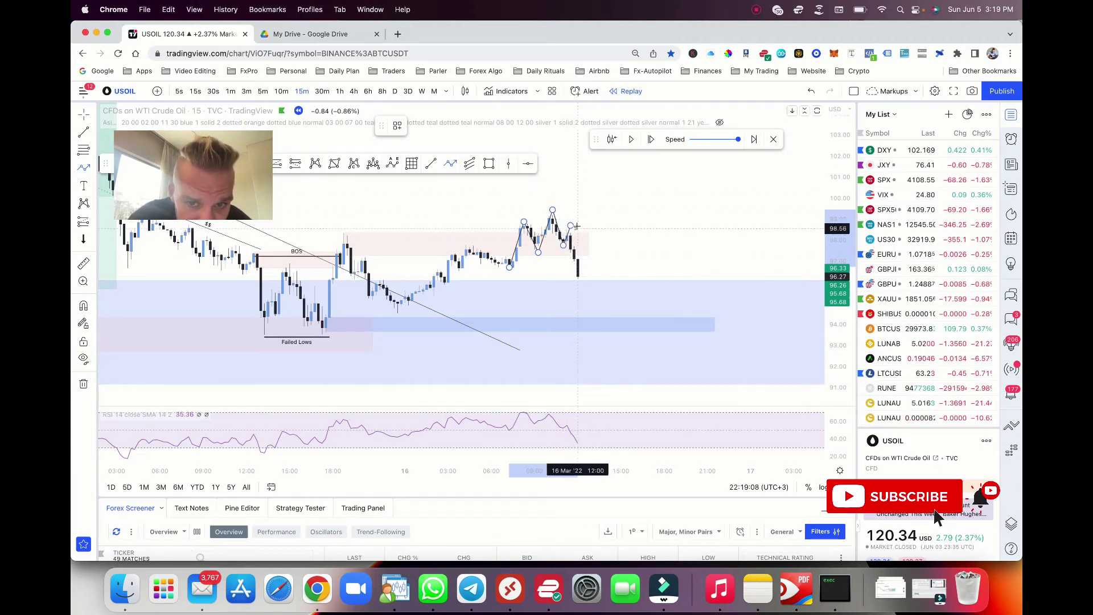
pyautogui.click(575, 254)
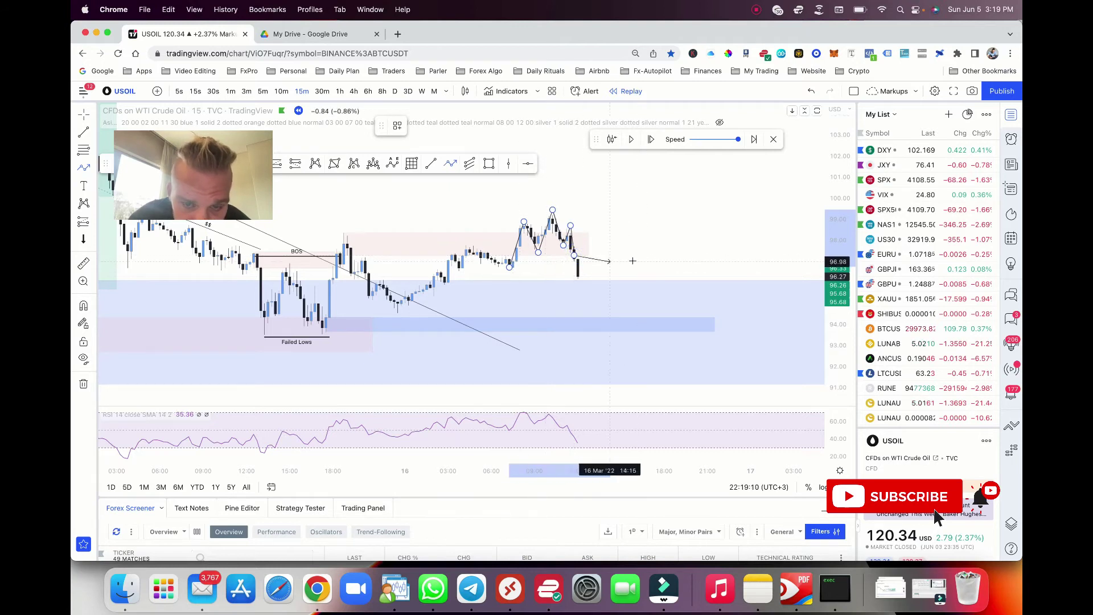
pyautogui.click(575, 254)
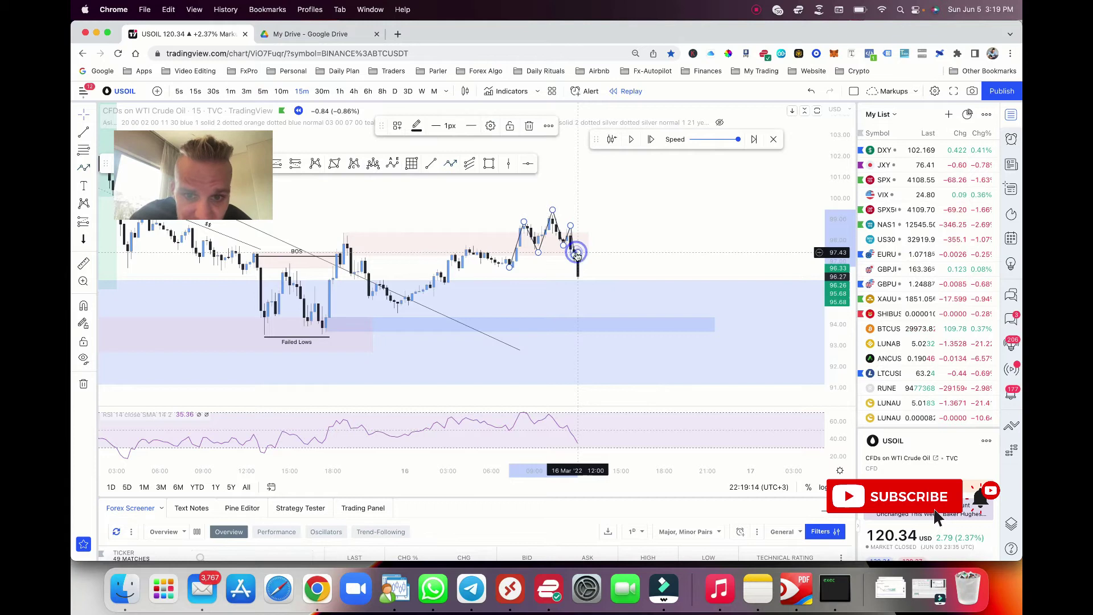
pyautogui.press('BackSpace')
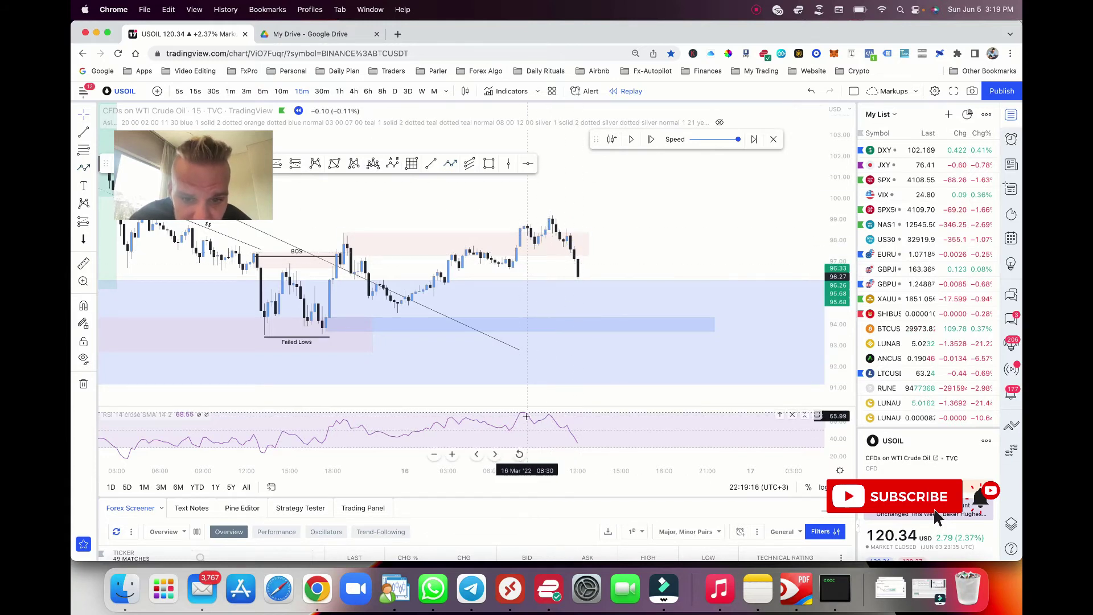
# - Draw matching divergence trend lines across the two 16 March peaks, falling on the RSI and rising above the price highs
pyautogui.click(430, 163)
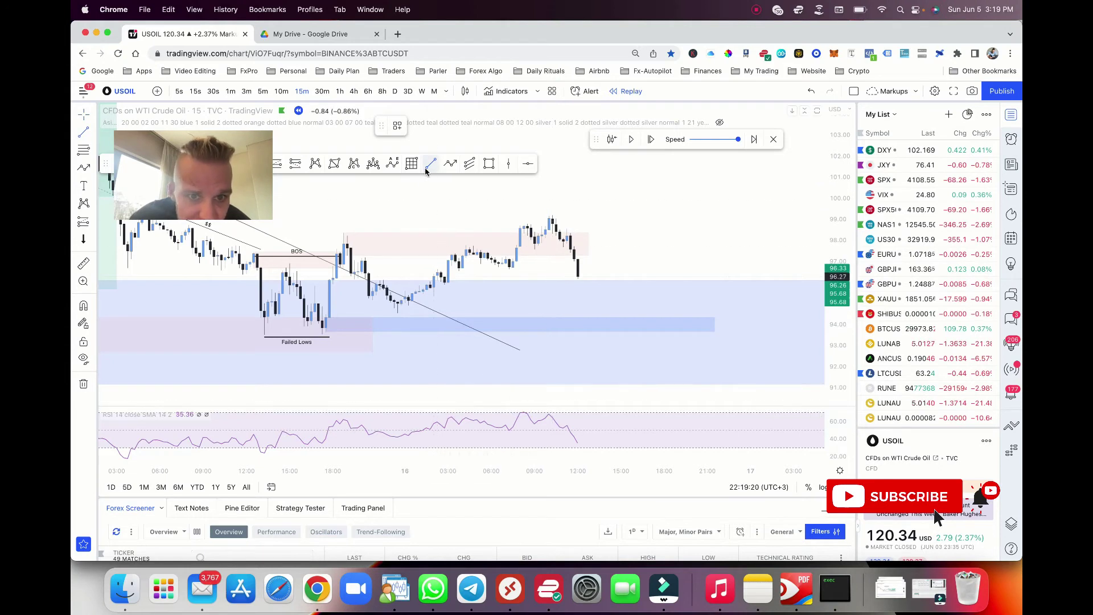
pyautogui.click(555, 416)
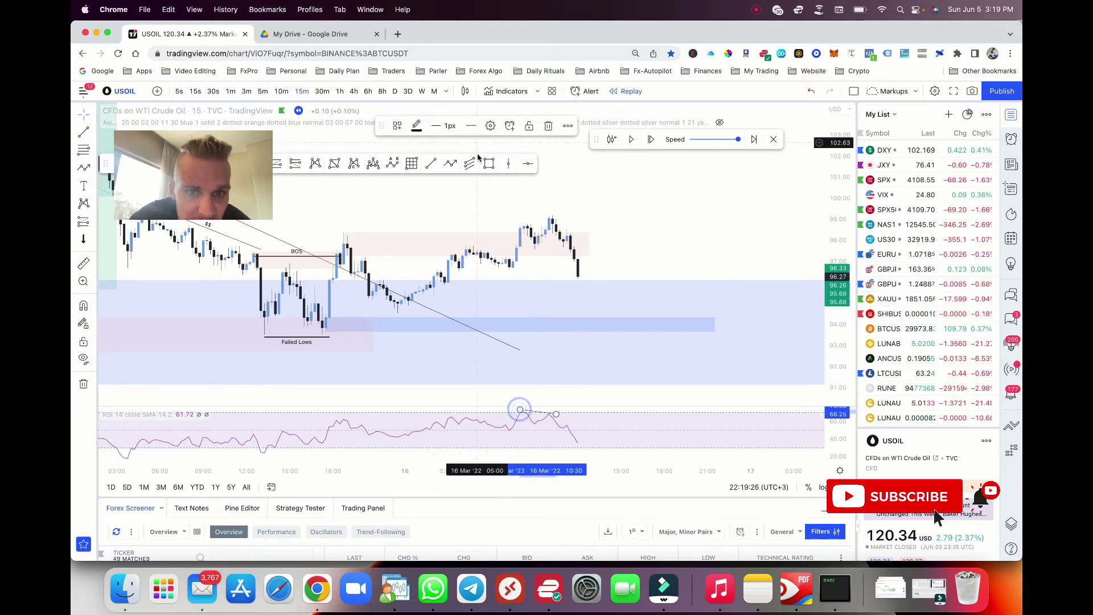
pyautogui.click(427, 163)
pyautogui.click(513, 224)
pyautogui.click(556, 211)
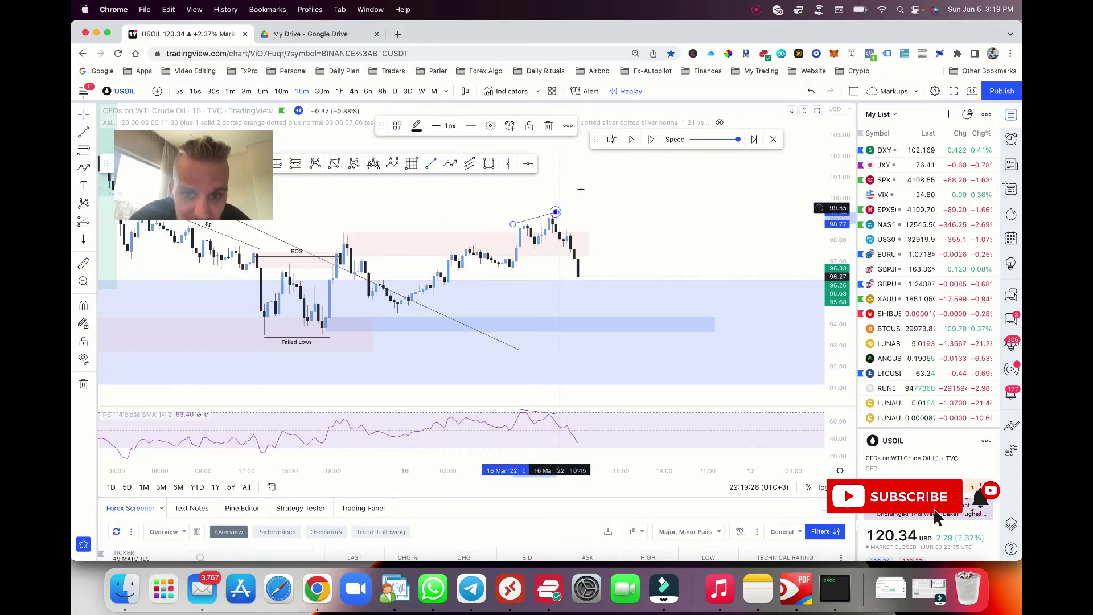
# - Place a short position beside the 16 March top with entry at 97.61, stop at about 99.36 and target at 93.80
pyautogui.click(580, 188)
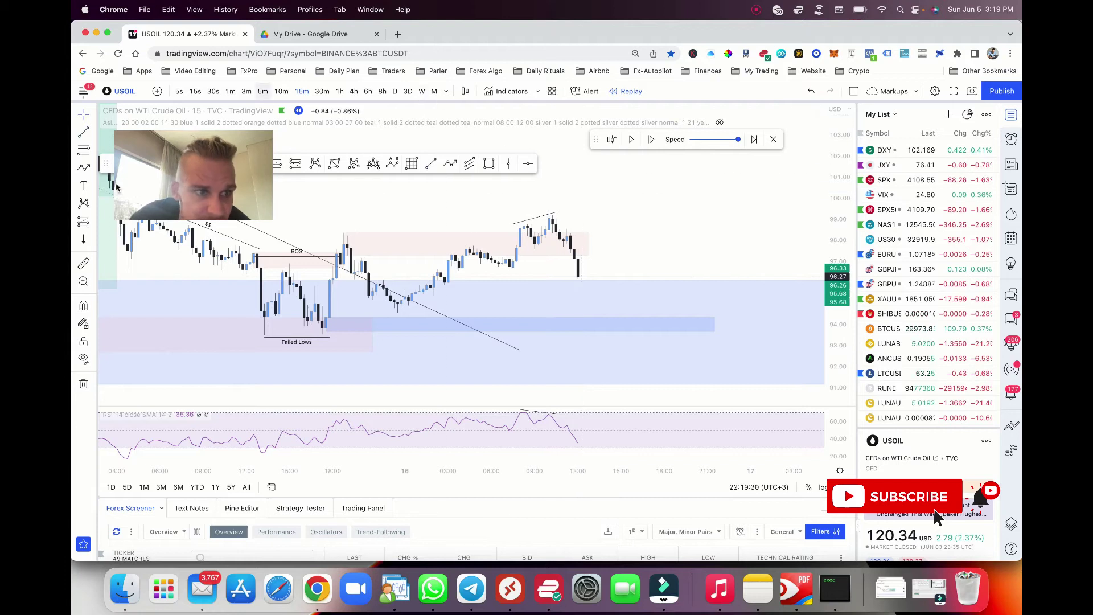
pyautogui.click(95, 222)
pyautogui.click(116, 245)
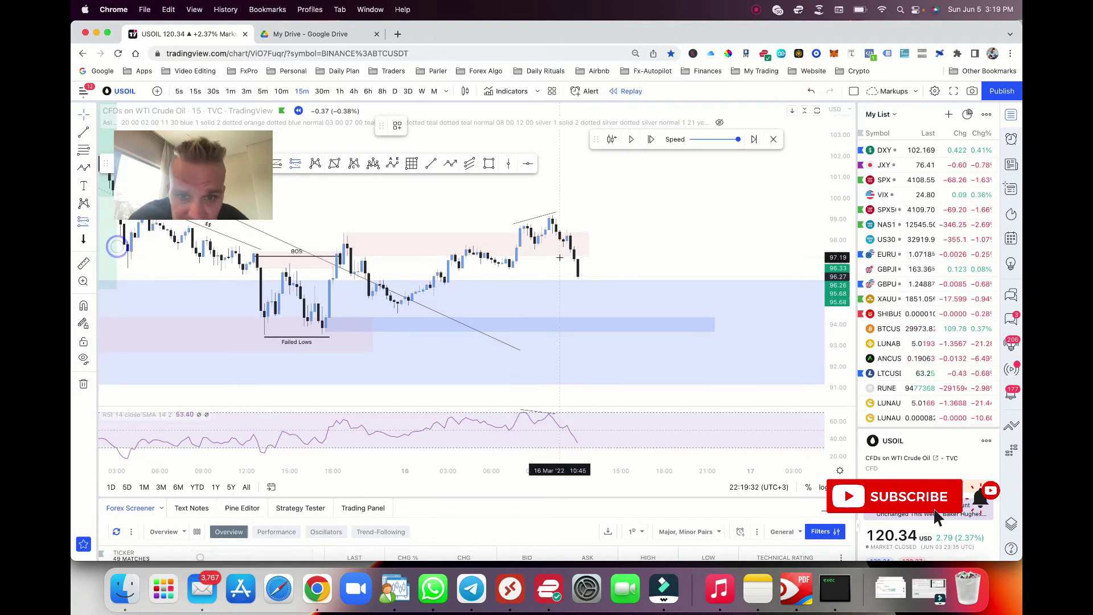
pyautogui.scroll(-1, 511, 252)
pyautogui.scroll(2, 512, 252)
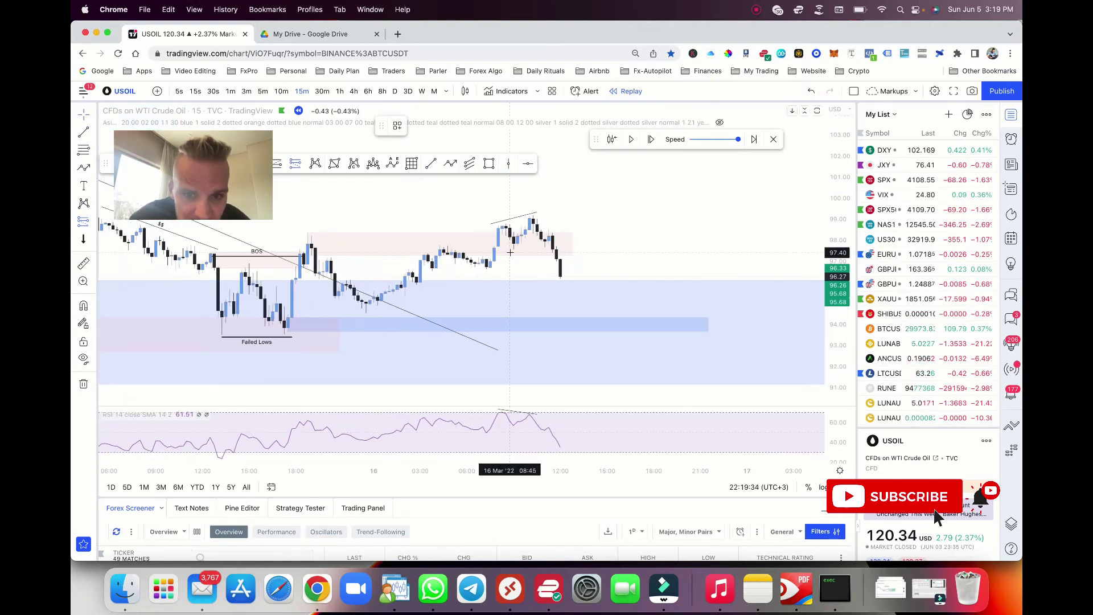
pyautogui.scroll(-1, 511, 252)
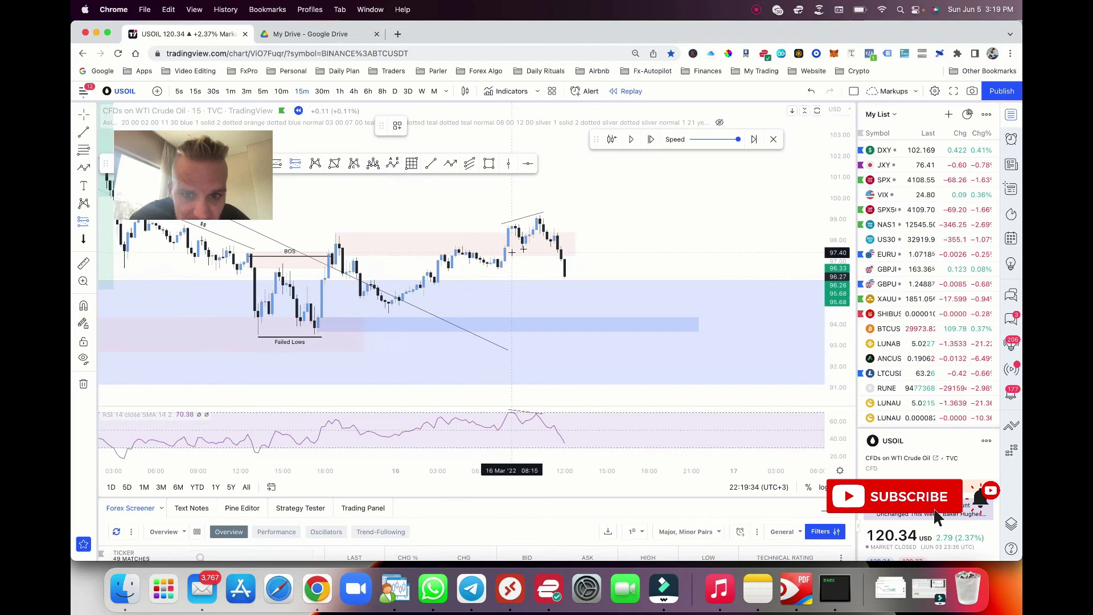
pyautogui.click(567, 248)
pyautogui.moveTo(568, 213); pyautogui.dragTo(568, 211)
pyautogui.scroll(-5, 549, 201)
pyautogui.scroll(-2, 566, 225)
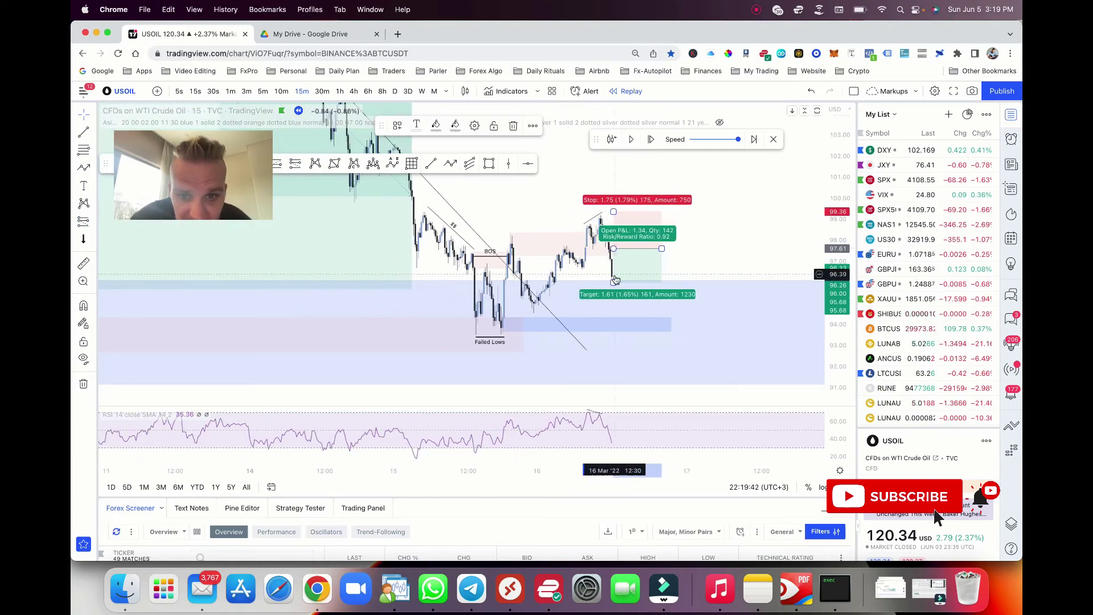
pyautogui.moveTo(613, 281); pyautogui.dragTo(612, 328)
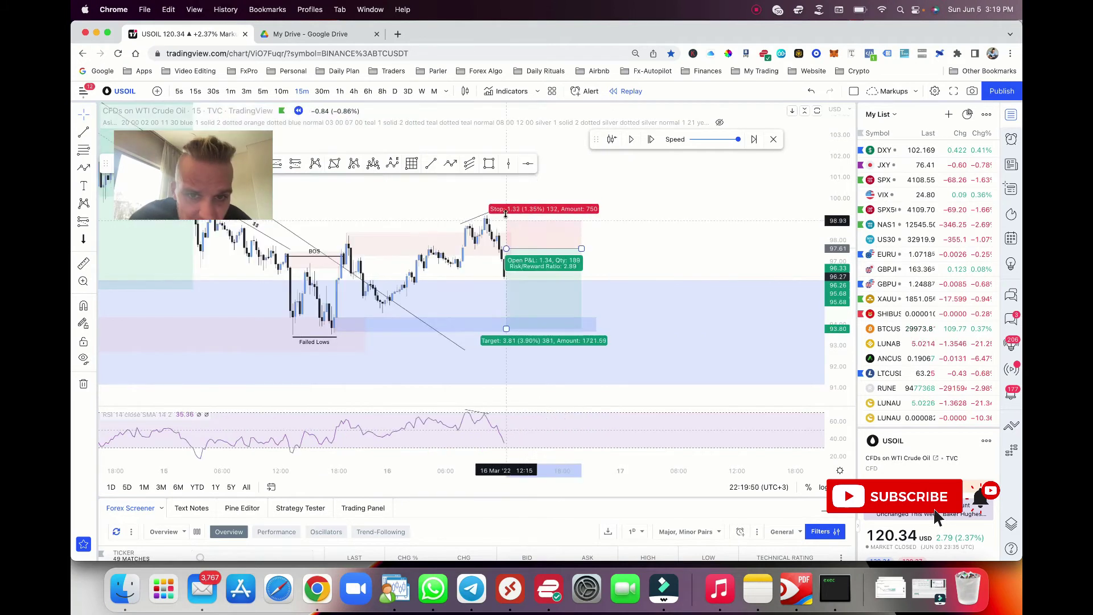
# - Try a tighter stop of 98.63 on the short position, and settle the stop at 99.31 above the peaks
pyautogui.moveTo(505, 220)
pyautogui.mouseDown()
pyautogui.moveTo(506, 206)
pyautogui.moveTo(507, 230)
pyautogui.moveTo(507, 213)
pyautogui.mouseUp()
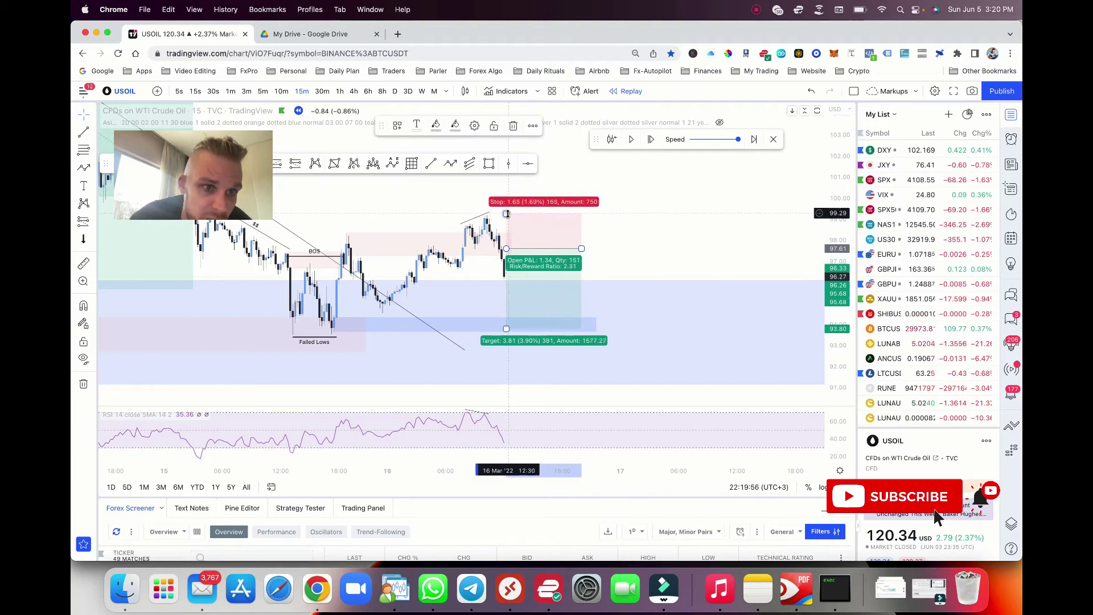
pyautogui.click(455, 212)
pyautogui.scroll(-1, 455, 211)
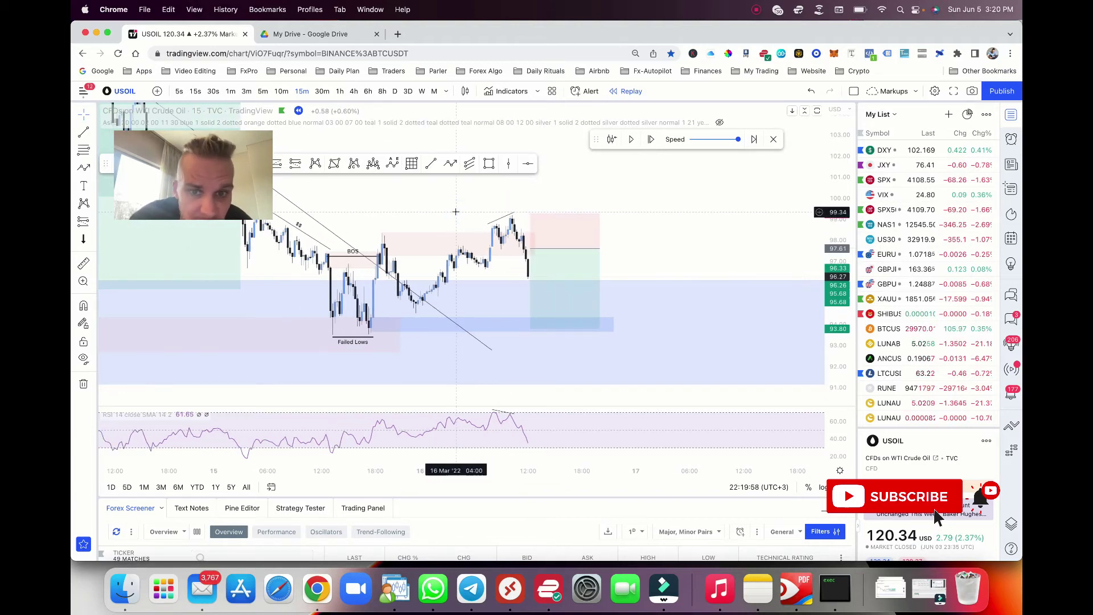
pyautogui.moveTo(529, 214); pyautogui.dragTo(530, 227)
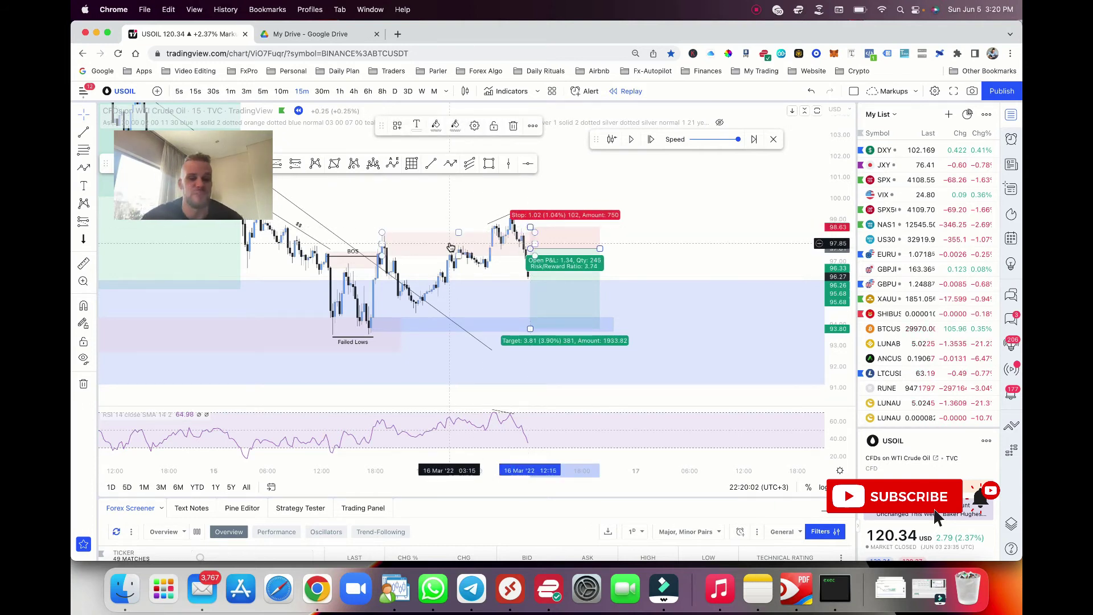
pyautogui.moveTo(531, 225); pyautogui.dragTo(529, 213)
pyautogui.click(440, 202)
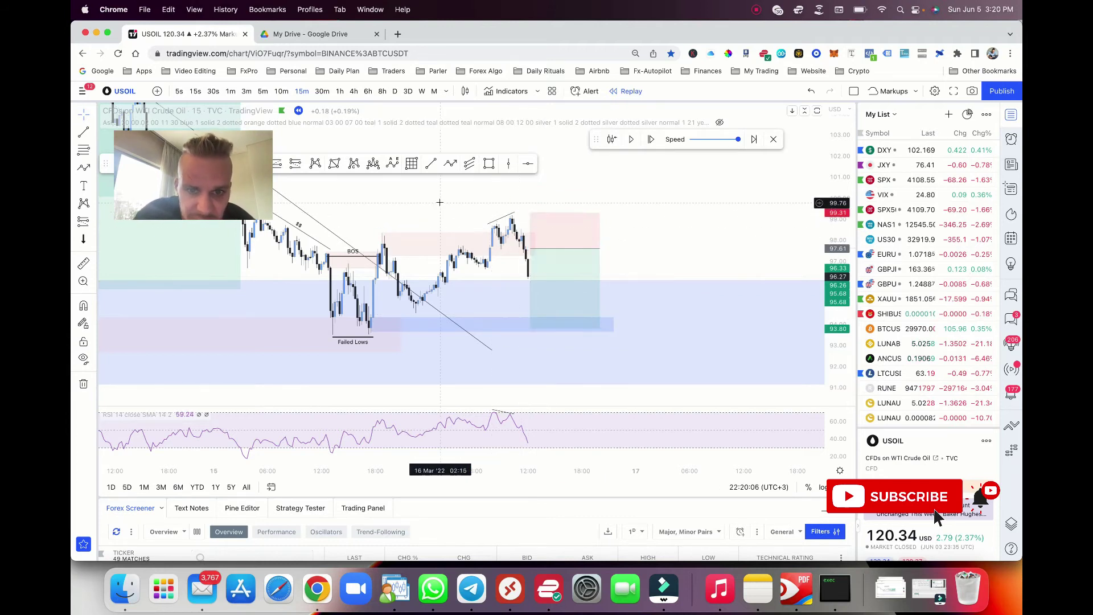
# - Replay to about 18:00 on 16 March, pause, and box 98.51–99.22 across the peaks with the S rectangle template
pyautogui.click(627, 141)
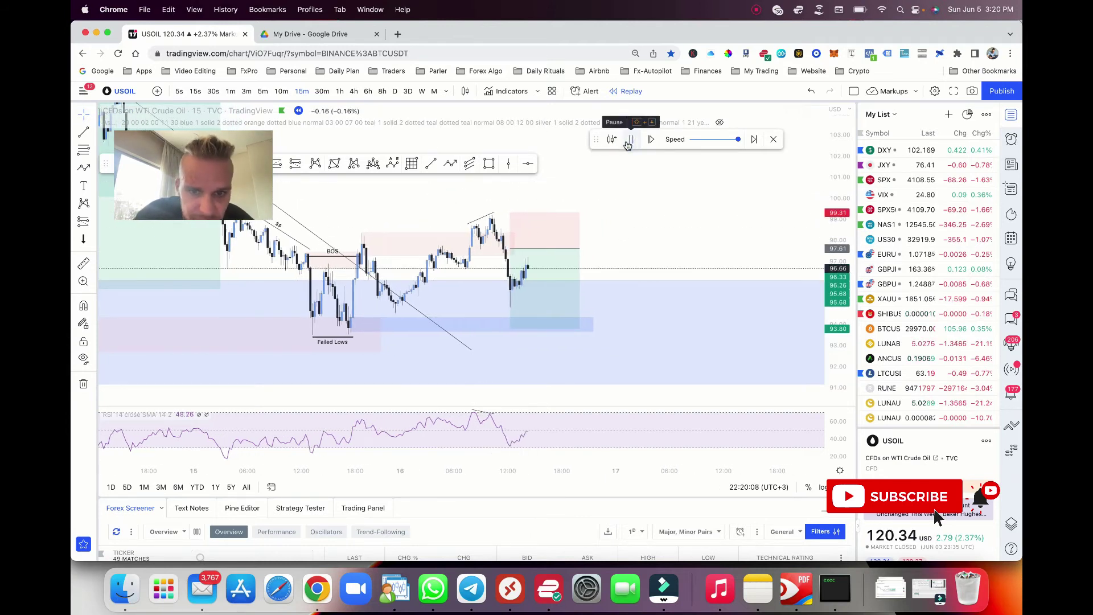
pyautogui.click(628, 141)
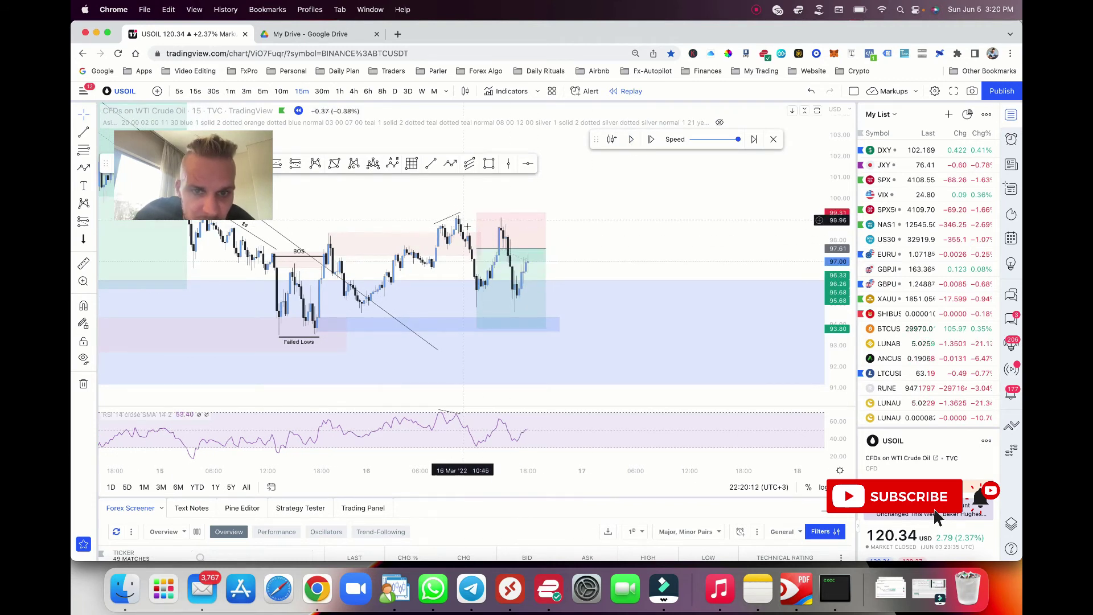
pyautogui.click(488, 163)
pyautogui.click(458, 214)
pyautogui.click(520, 229)
pyautogui.rightClick(521, 229)
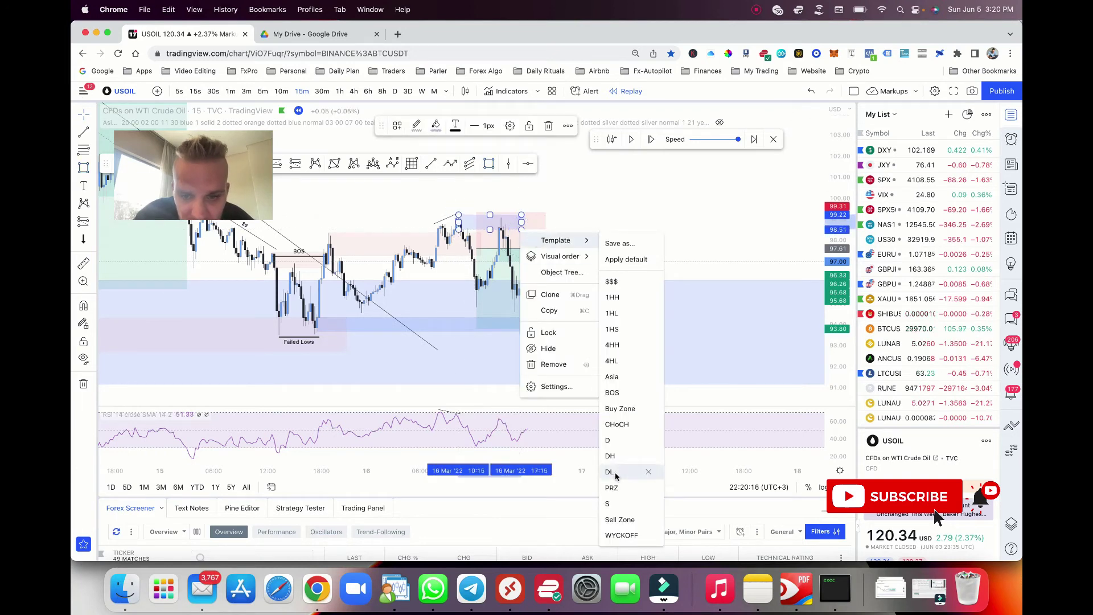
pyautogui.click(611, 502)
pyautogui.click(620, 208)
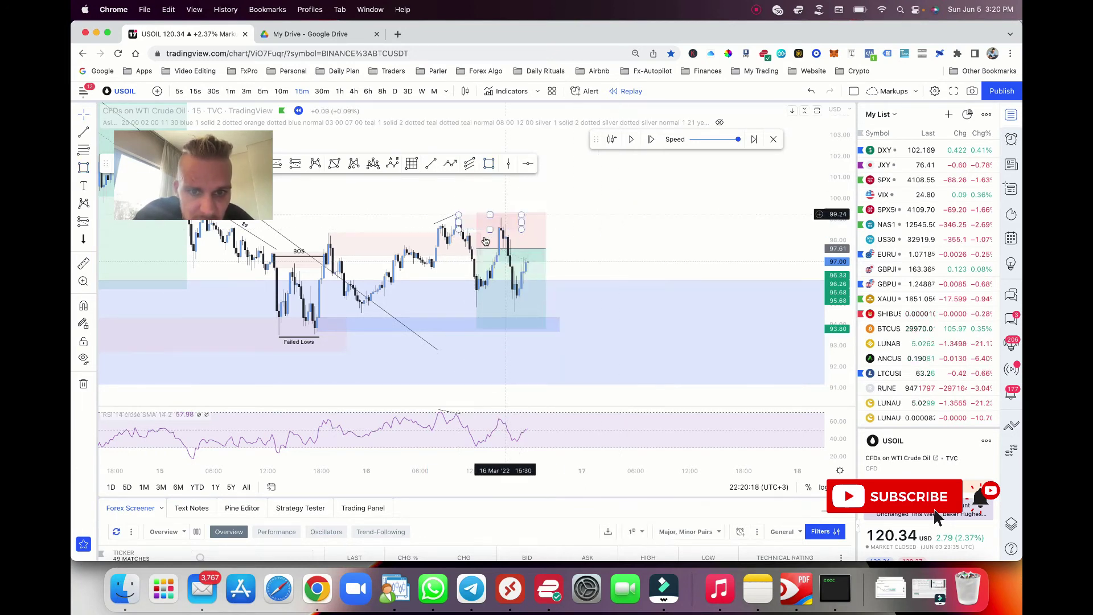
# - Draw a flat rectangle at about 94.50 beneath the lows, from 22:30 on 15 March to about 17:00 on 16 March
pyautogui.scroll(-1, 552, 227)
pyautogui.click(546, 321)
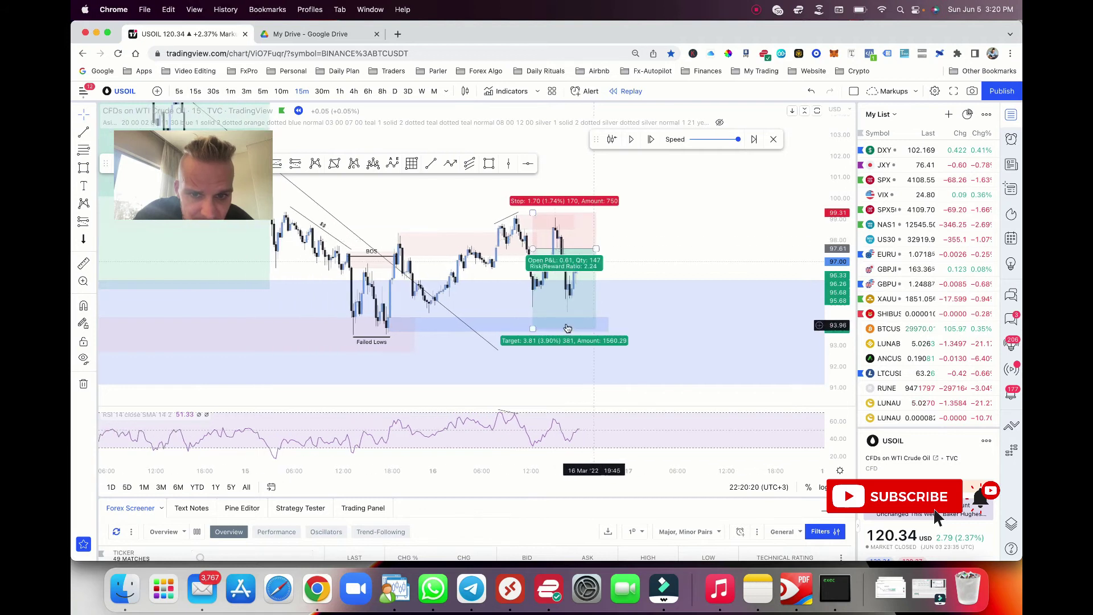
pyautogui.click(449, 165)
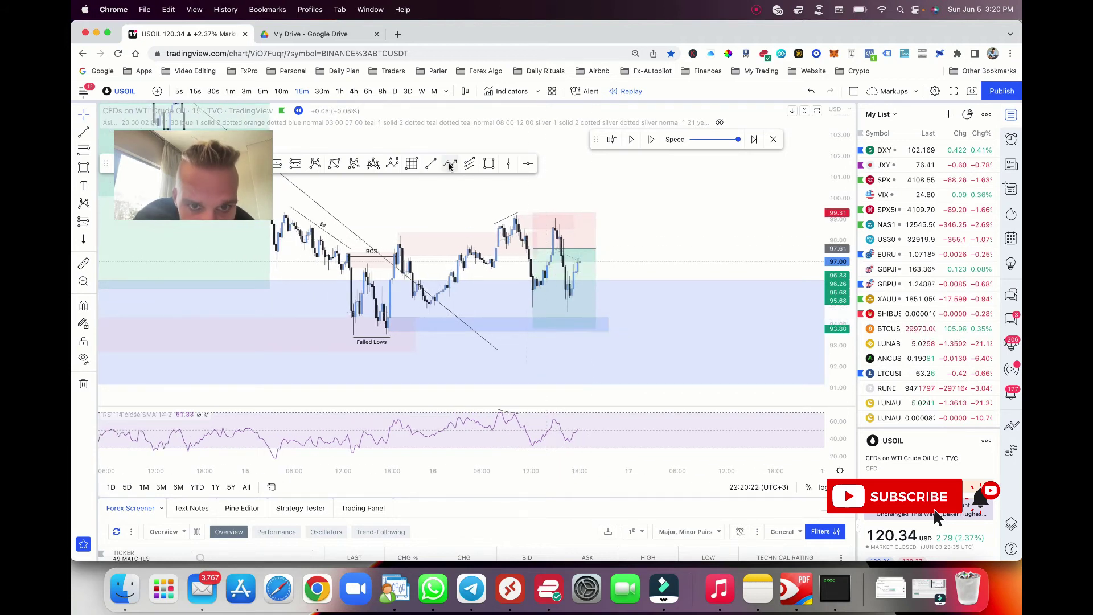
pyautogui.click(490, 165)
pyautogui.click(429, 313)
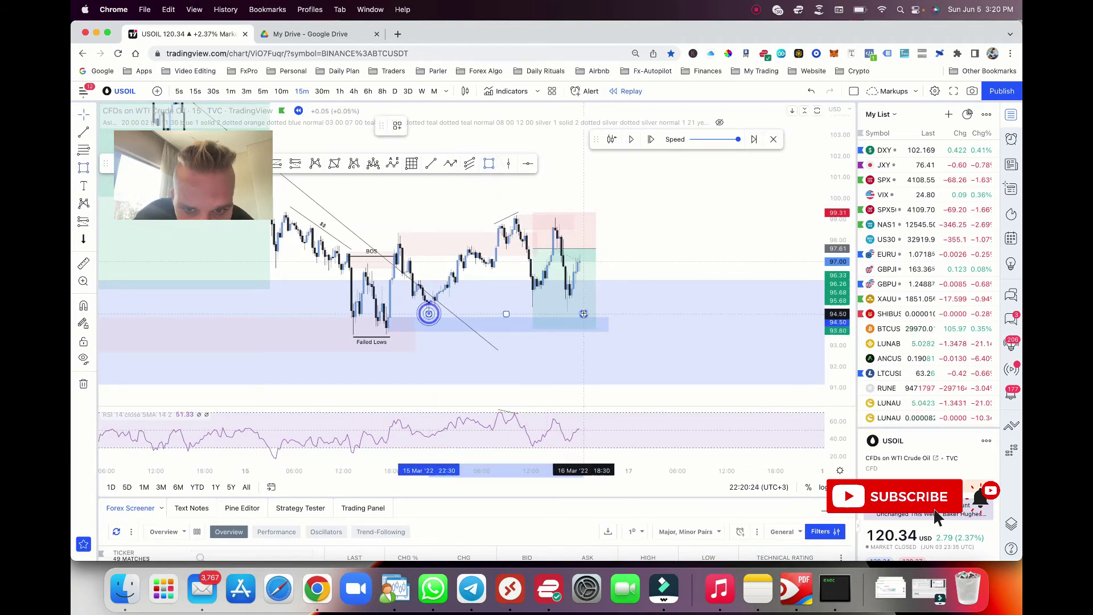
pyautogui.click(572, 312)
pyautogui.moveTo(573, 314); pyautogui.dragTo(570, 309)
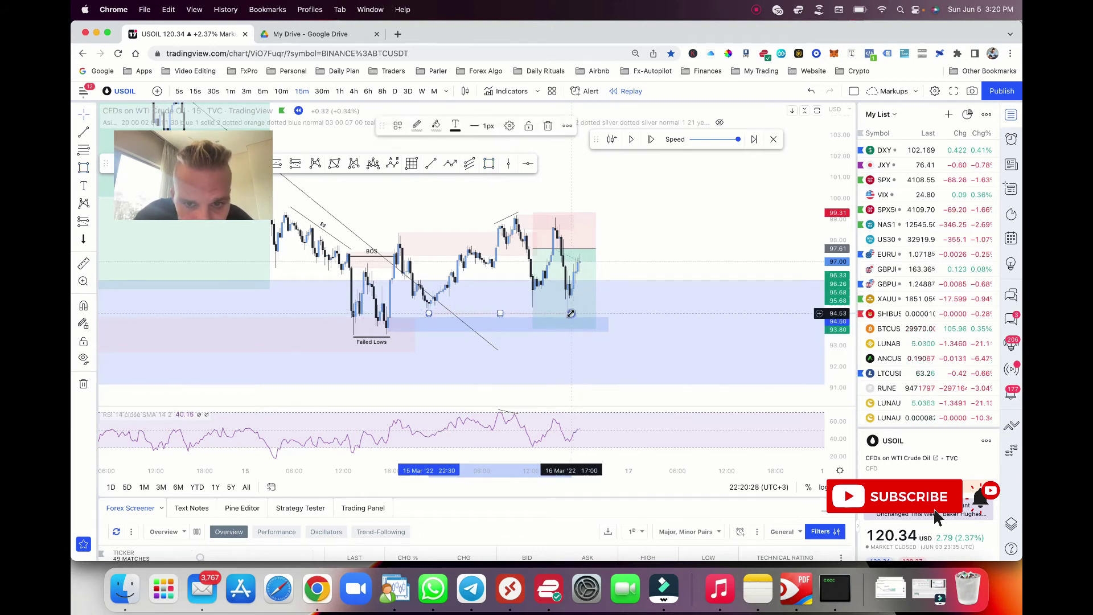
# - Label the flat rectangle "$$" with bottom-center text alignment, and pull its end back to about 16:15 on 16 March
pyautogui.doubleClick(571, 313)
pyautogui.click(547, 381)
pyautogui.click(540, 422)
pyautogui.click(603, 377)
pyautogui.click(604, 347)
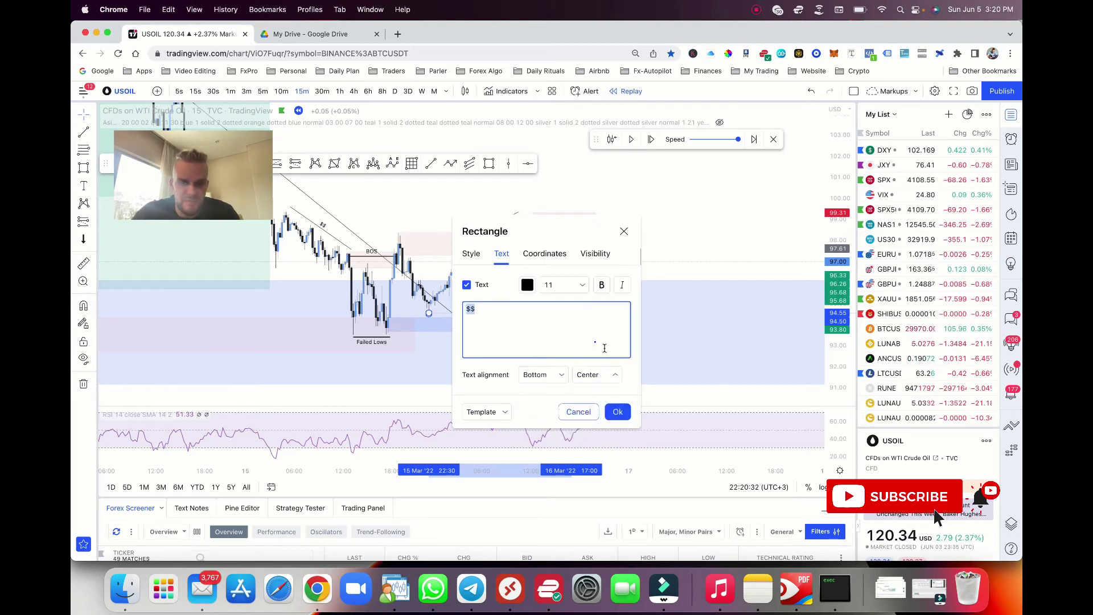
pyautogui.click(617, 411)
pyautogui.moveTo(570, 313); pyautogui.dragTo(568, 311)
pyautogui.click(634, 251)
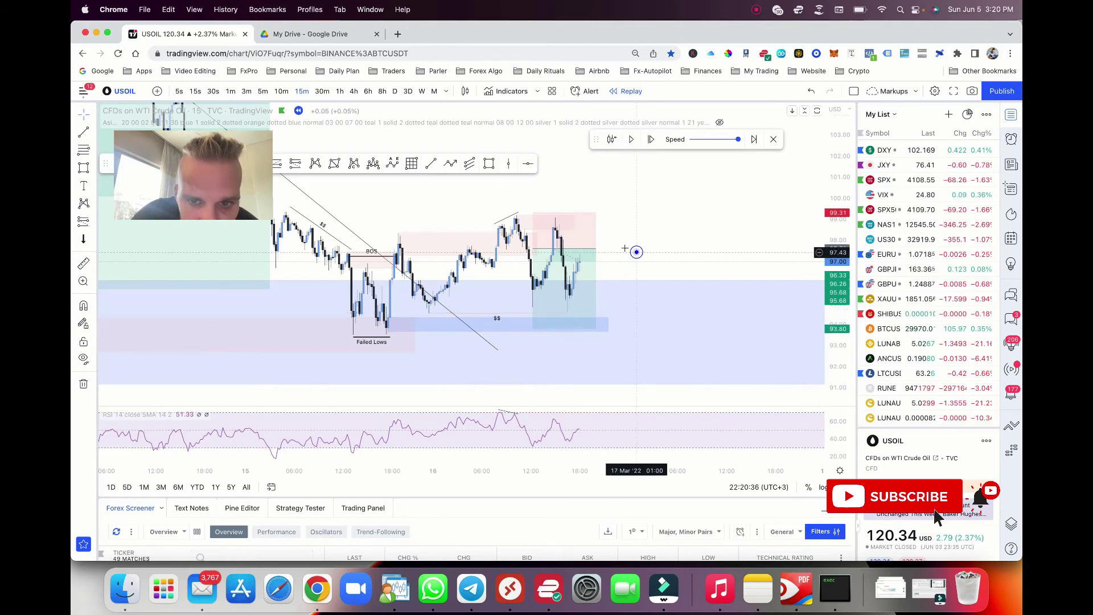
# - Sketch a path from the latest candle near 97.17 down to 93.80 in the blue zone, and discard it
pyautogui.click(451, 164)
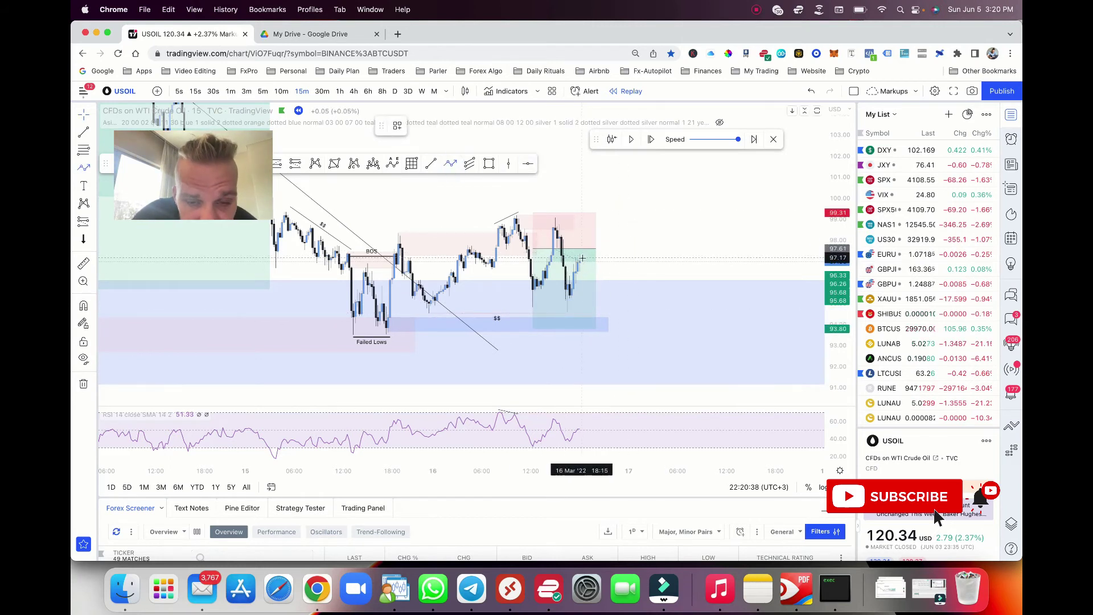
pyautogui.click(582, 232)
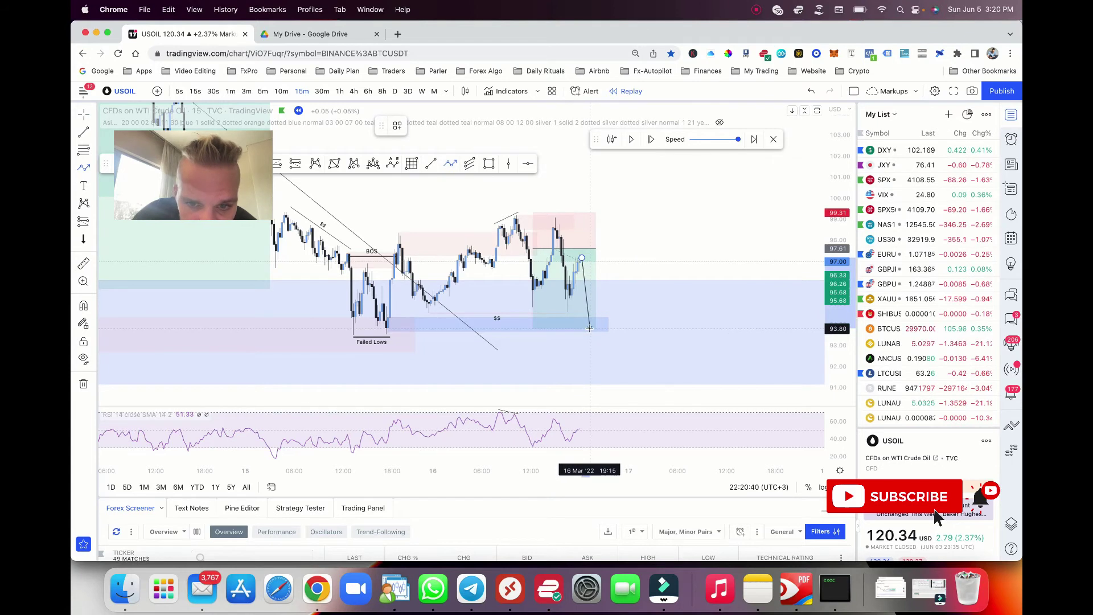
pyautogui.doubleClick(630, 184)
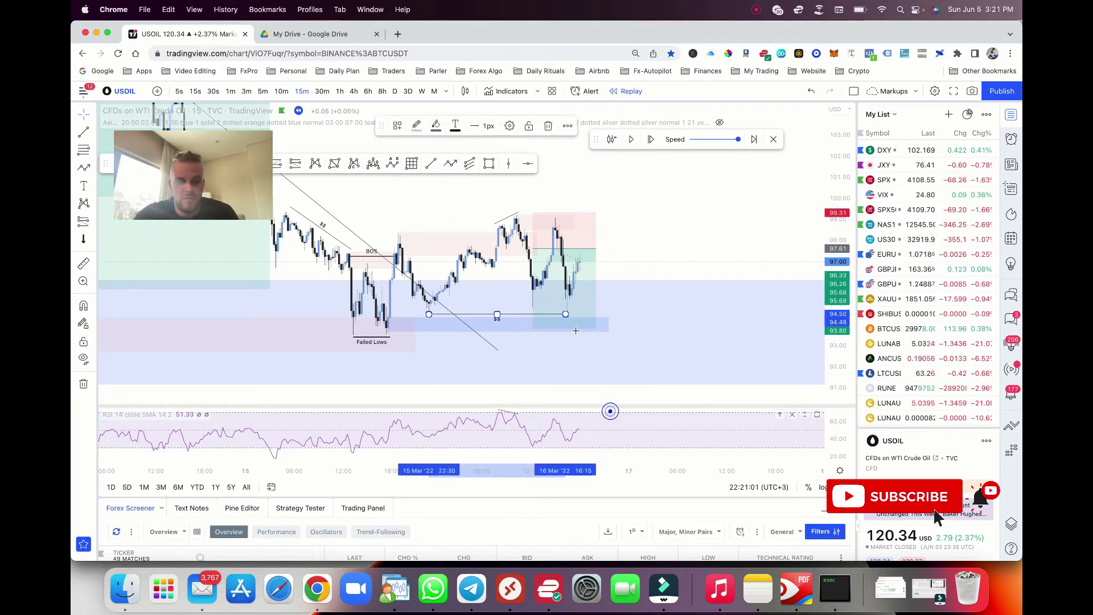
# - Replay to about 22:00 on 16 March, pause, and extend the $$ line to 22:30
pyautogui.click(674, 234)
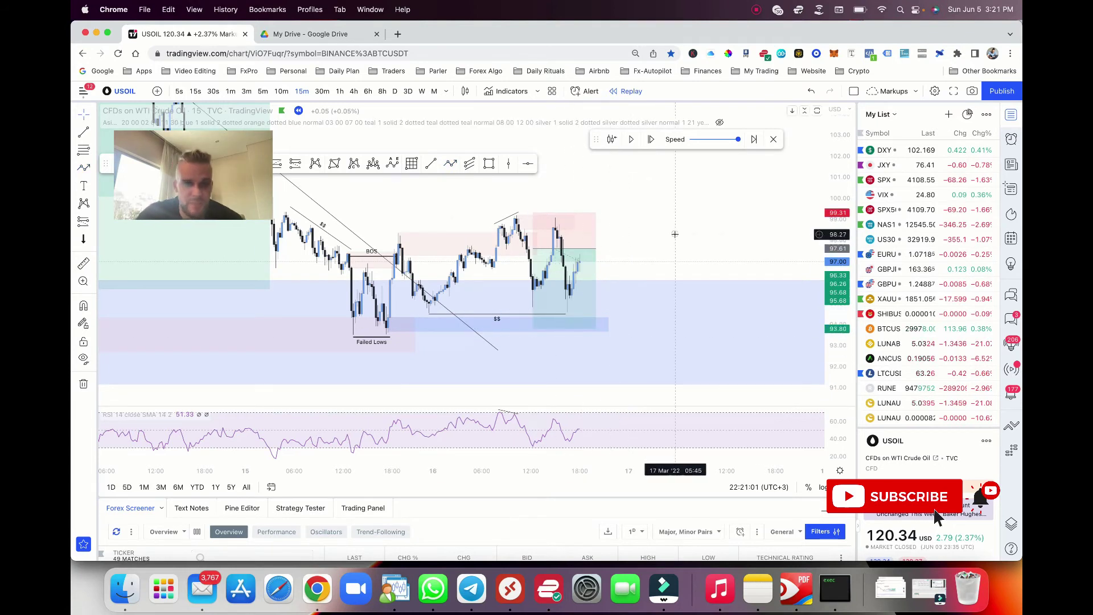
pyautogui.click(629, 140)
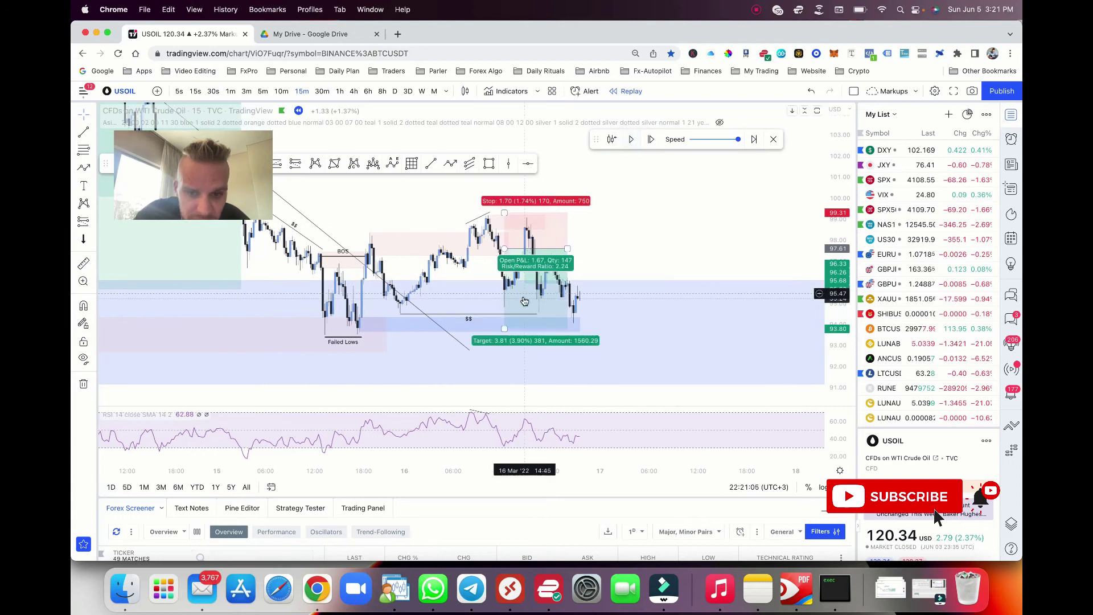
pyautogui.moveTo(535, 313); pyautogui.dragTo(587, 314)
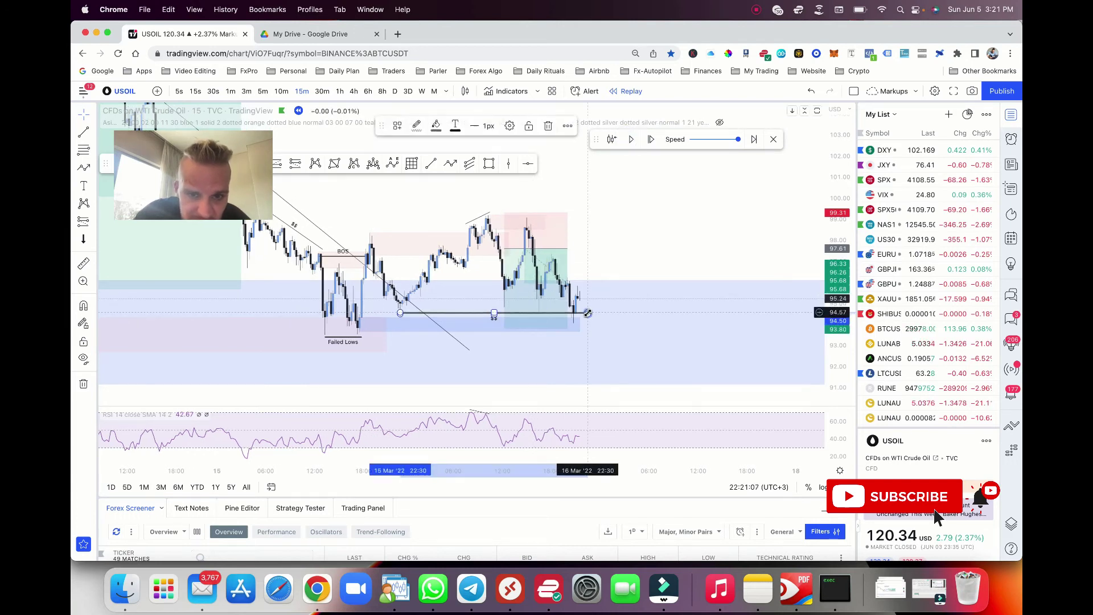
pyautogui.scroll(-2, 445, 260)
pyautogui.scroll(3, 445, 260)
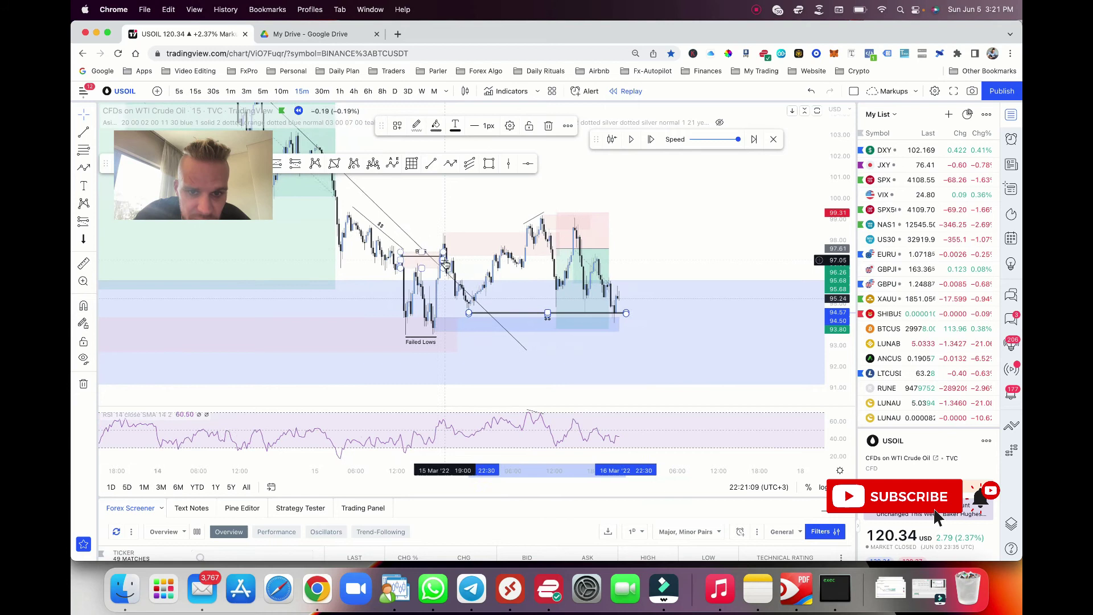
pyautogui.scroll(-1, 590, 296)
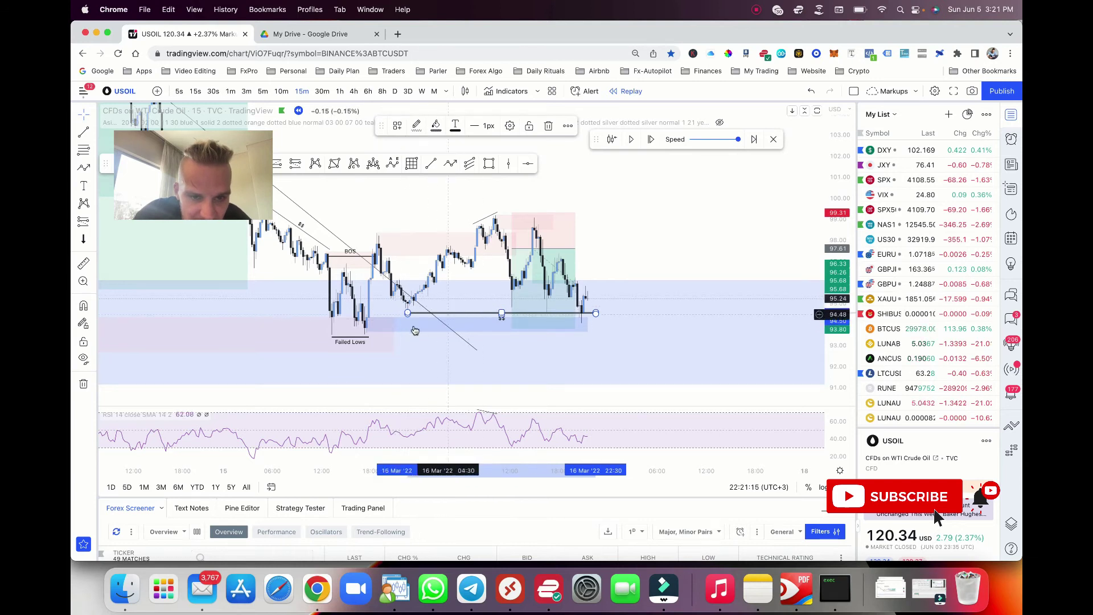
# - Place a long position after the sweep of the $$ lows with entry at 95.35, stop at 93.91 and target at 102.75
pyautogui.click(93, 222)
pyautogui.click(111, 223)
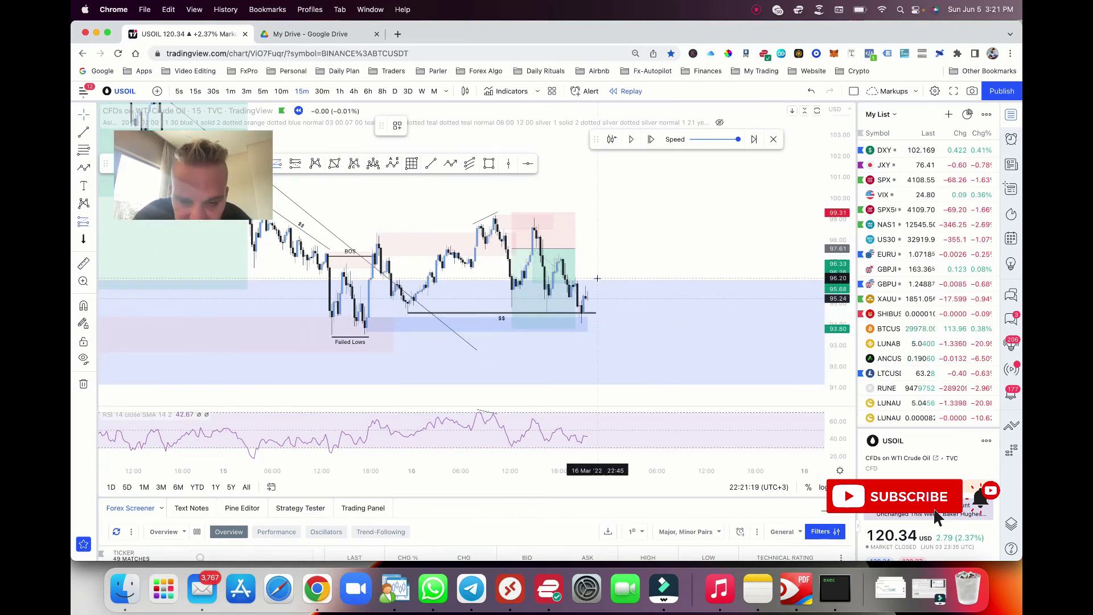
pyautogui.click(585, 295)
pyautogui.moveTo(586, 351); pyautogui.dragTo(586, 326)
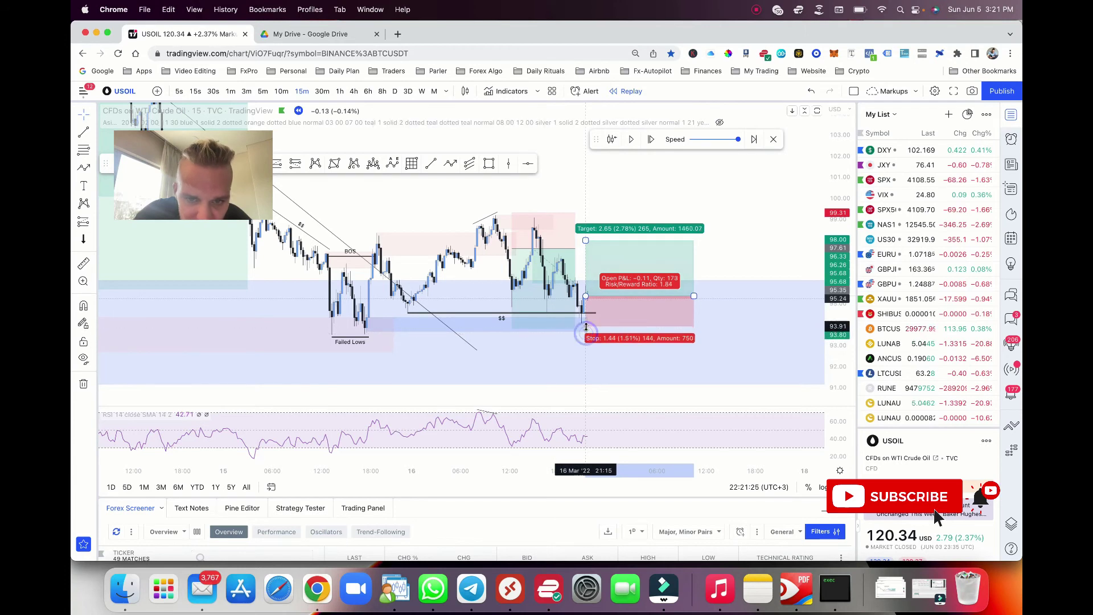
pyautogui.scroll(-4, 646, 282)
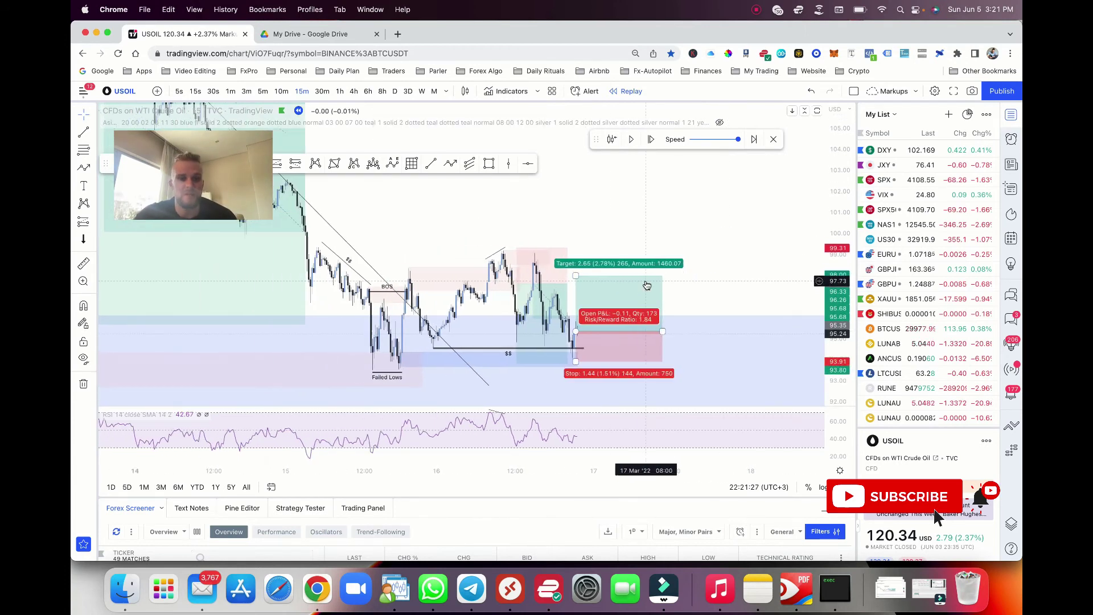
pyautogui.scroll(1, 646, 285)
pyautogui.moveTo(591, 275); pyautogui.dragTo(591, 175)
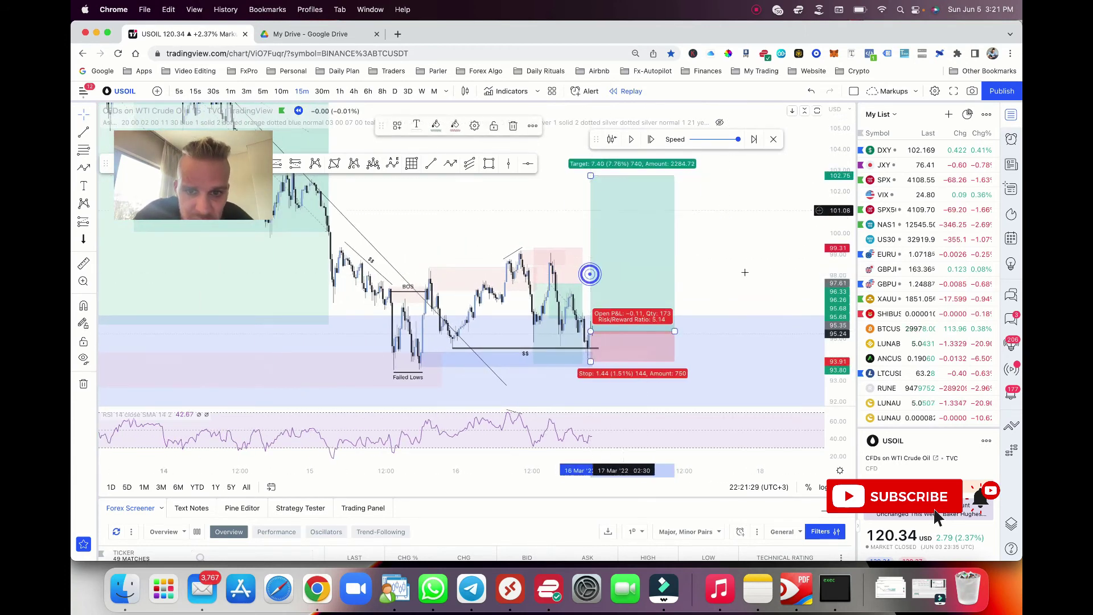
pyautogui.scroll(2, 749, 274)
pyautogui.moveTo(829, 237); pyautogui.dragTo(830, 288)
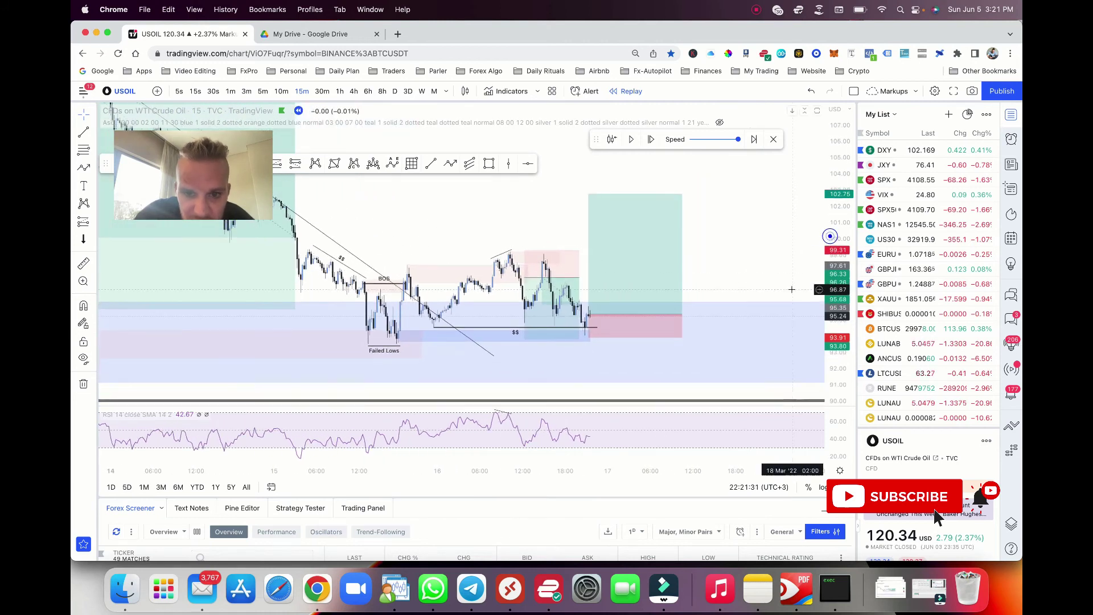
# - Switch to the 30-minute timeframe, showing the decline from 14 March and the new long position
pyautogui.click(320, 91)
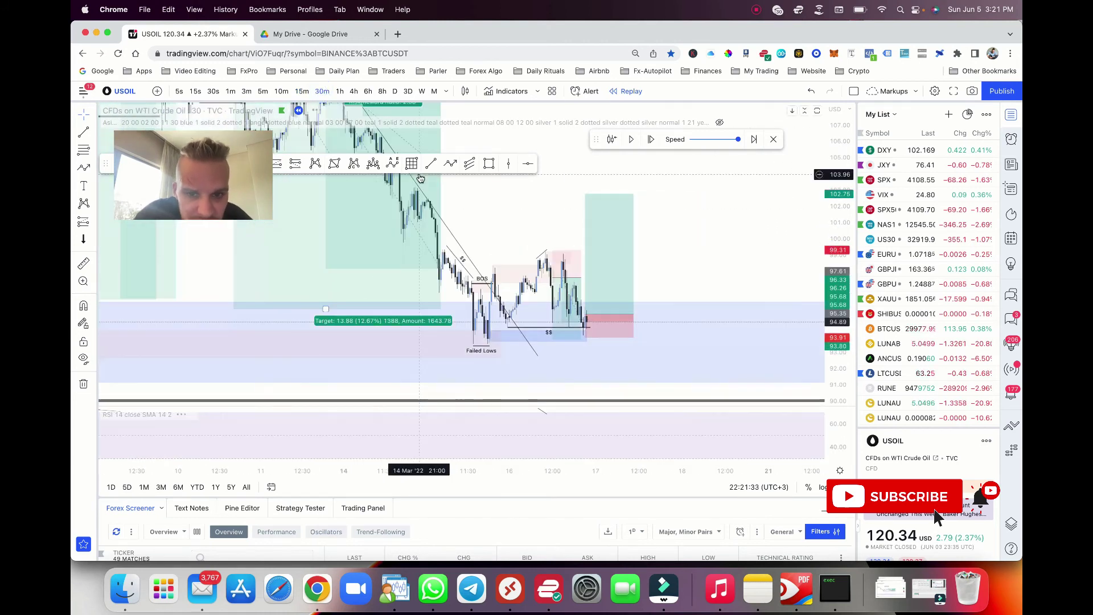
pyautogui.scroll(-3, 572, 335)
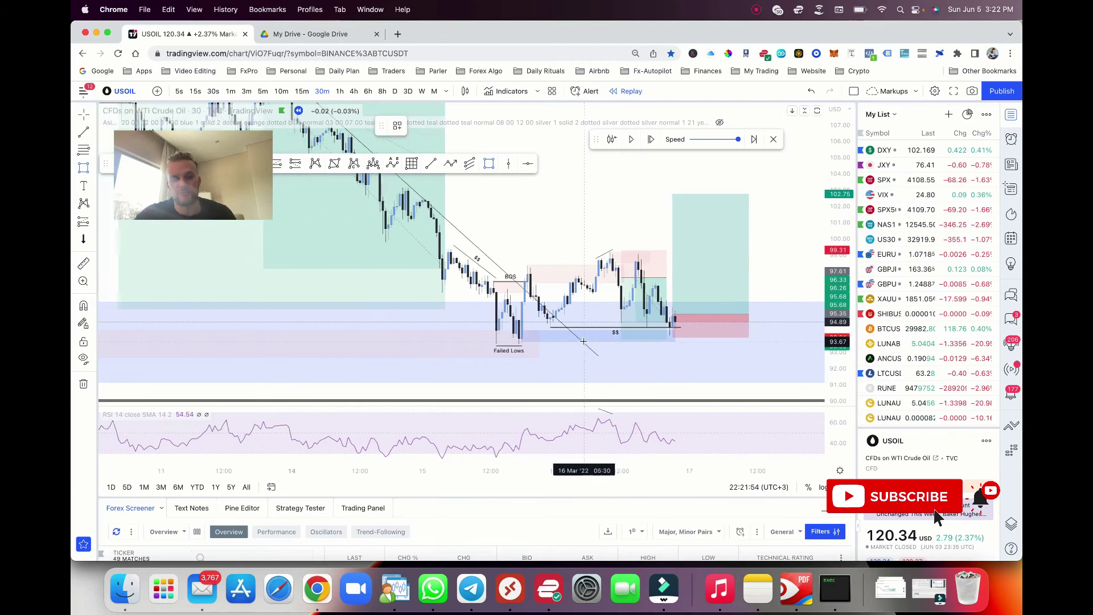
# - Switch to the 15-minute timeframe and draw a flat level at about 97.3 from 15 March 12:45 to 17 March 07:45
pyautogui.scroll(3, 553, 264)
pyautogui.scroll(-5, 553, 265)
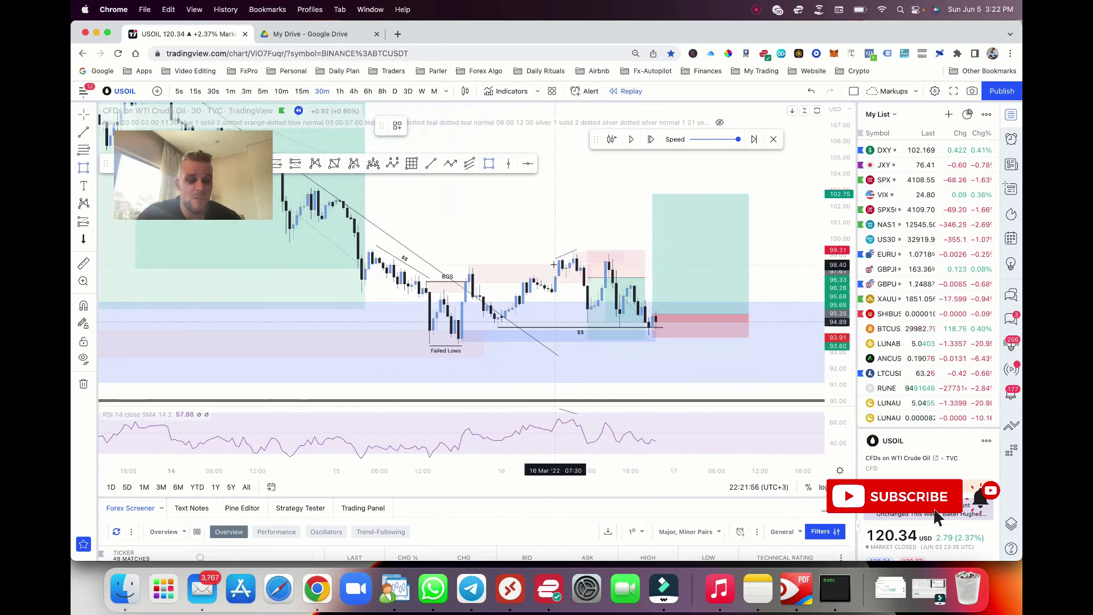
pyautogui.scroll(2, 411, 309)
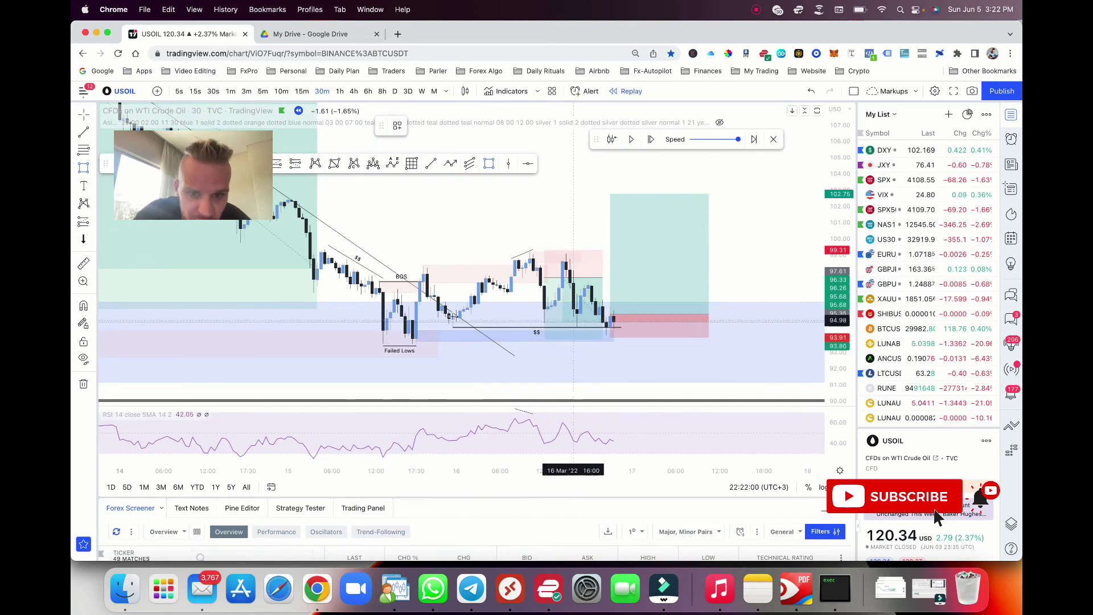
pyautogui.click(302, 93)
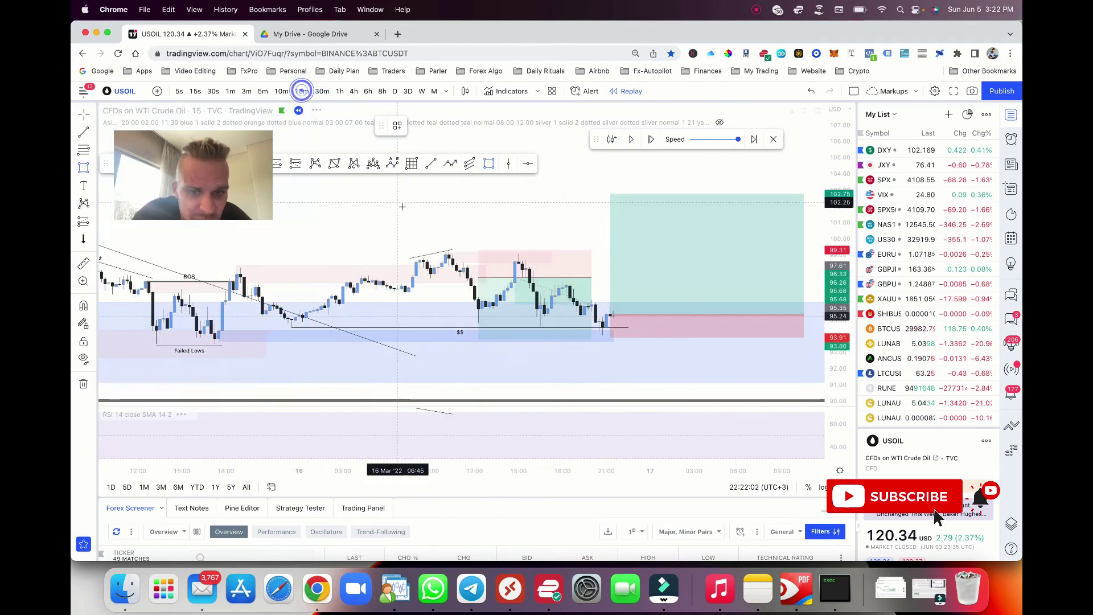
pyautogui.scroll(-5, 384, 224)
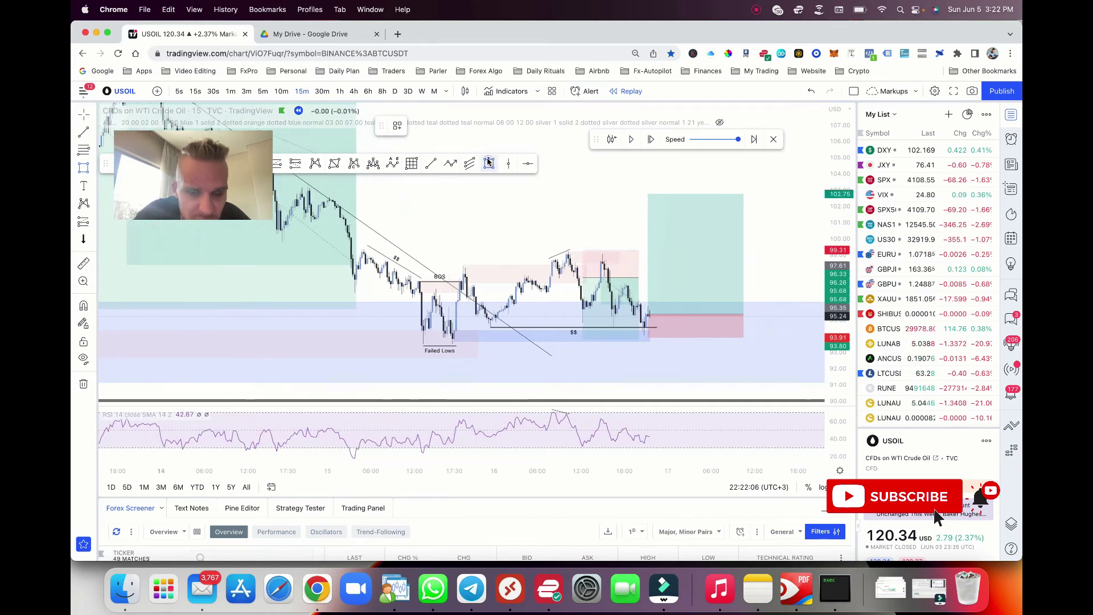
pyautogui.moveTo(420, 282)
pyautogui.mouseDown()
pyautogui.moveTo(776, 283)
pyautogui.moveTo(724, 282)
pyautogui.mouseUp()
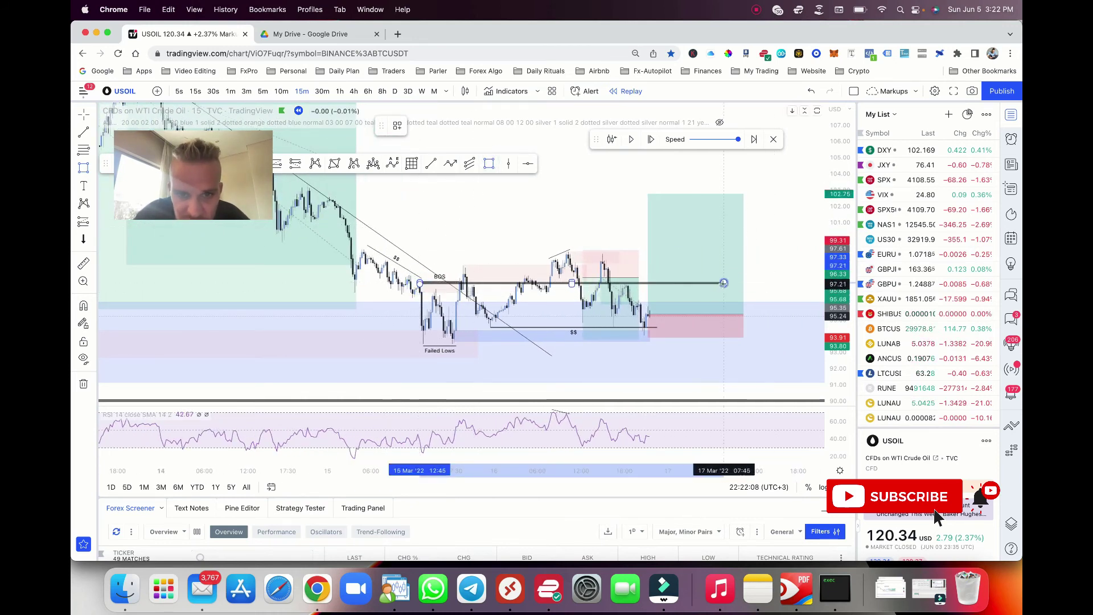
pyautogui.click(722, 283)
# - Try a flat level along the lows at about 94.7 from 15 March 12:00 to 17 March 07:30, and delete it
pyautogui.click(488, 164)
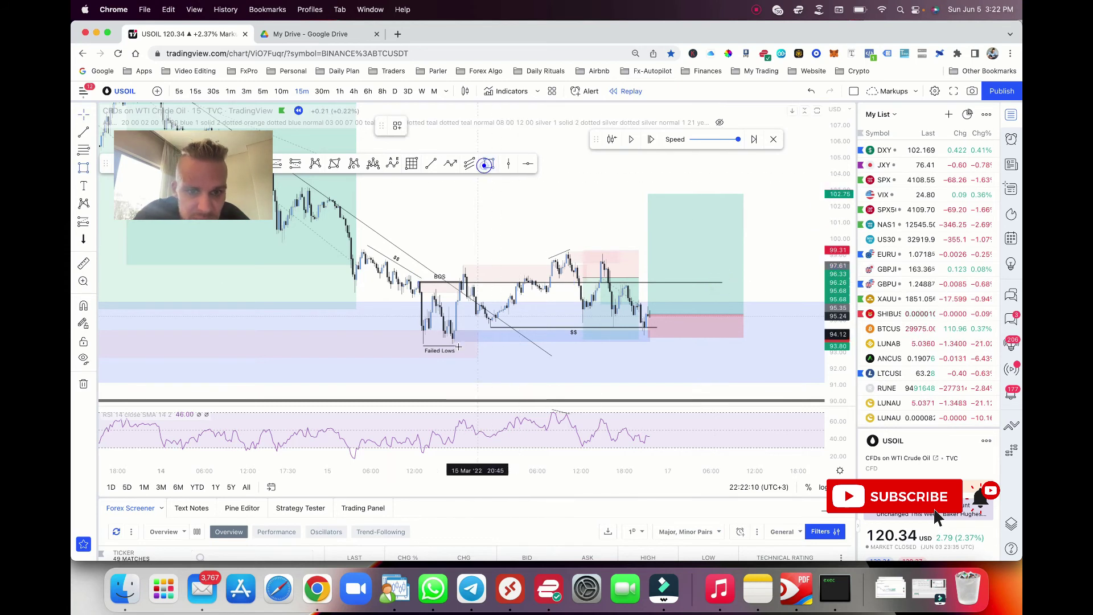
pyautogui.moveTo(413, 325)
pyautogui.mouseDown()
pyautogui.moveTo(786, 325)
pyautogui.moveTo(721, 325)
pyautogui.mouseUp()
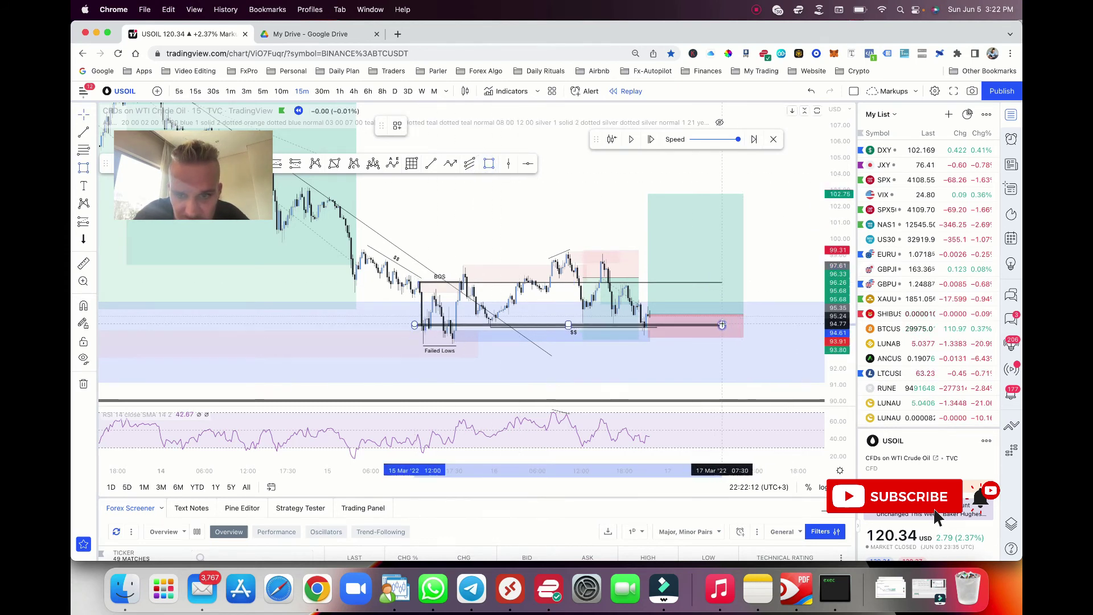
pyautogui.click(721, 325)
pyautogui.press('BackSpace')
pyautogui.click(759, 294)
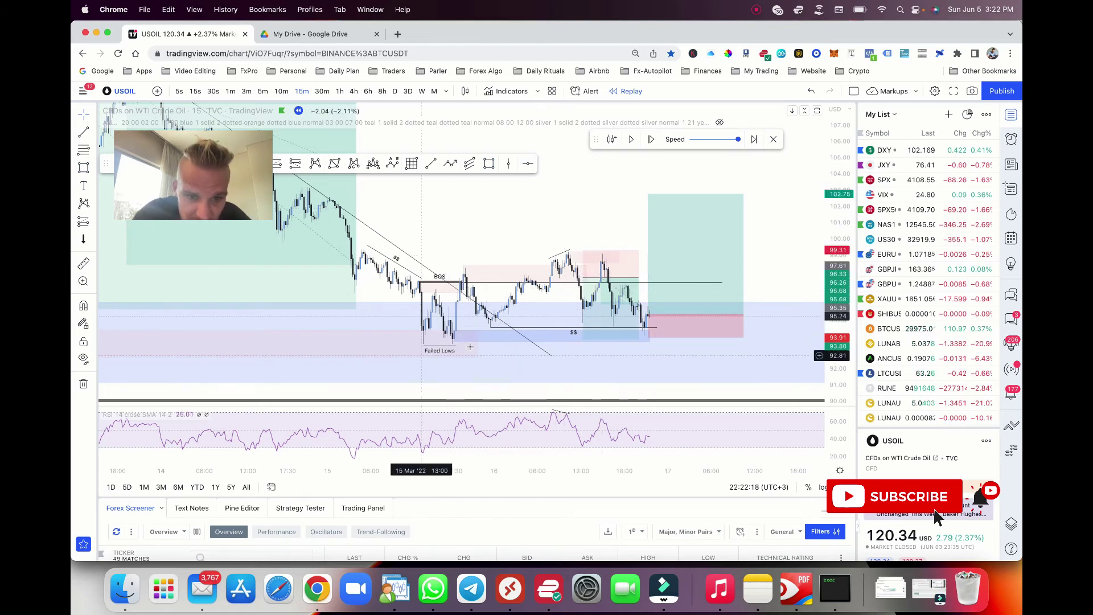
# - Extend the $$ line to span 15 March 13:15 to 17 March 10:45, and replay price to about 12:45 on 17 March
pyautogui.moveTo(488, 326); pyautogui.dragTo(423, 327)
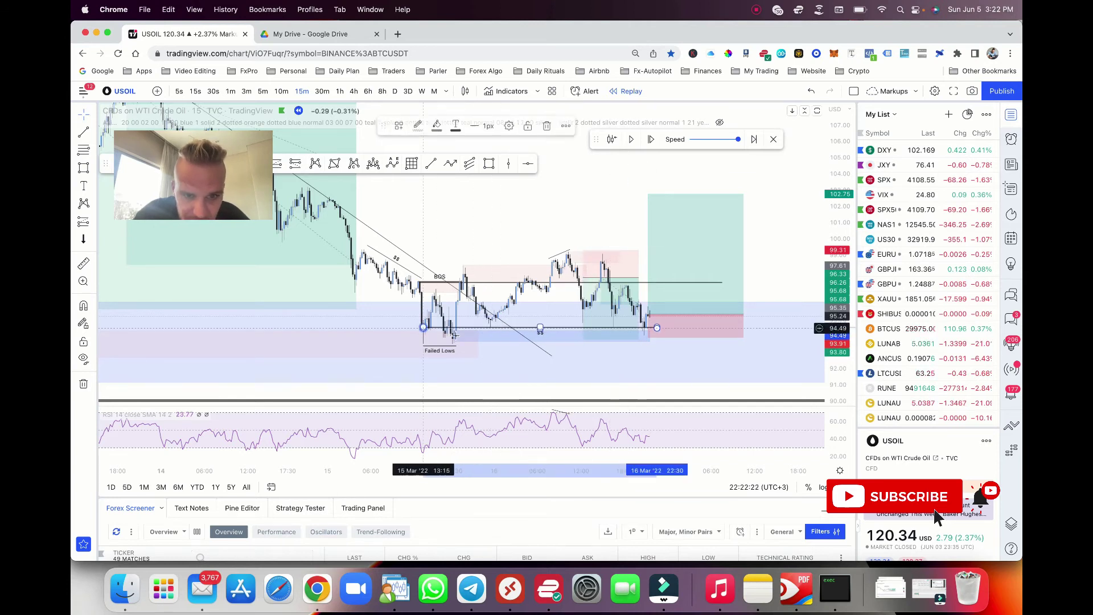
pyautogui.moveTo(656, 327); pyautogui.dragTo(746, 327)
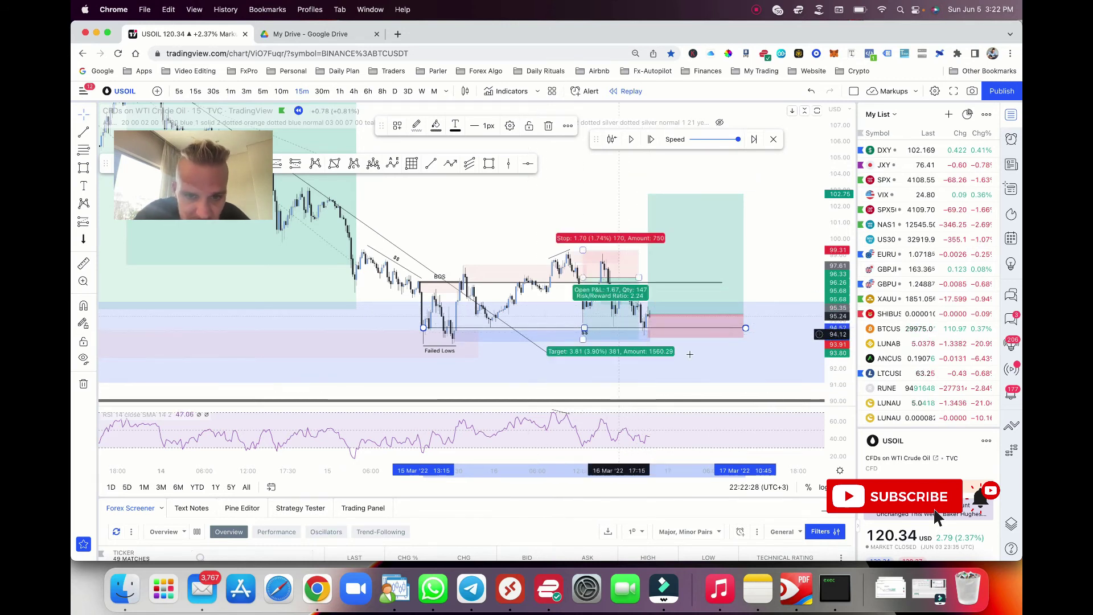
pyautogui.click(632, 140)
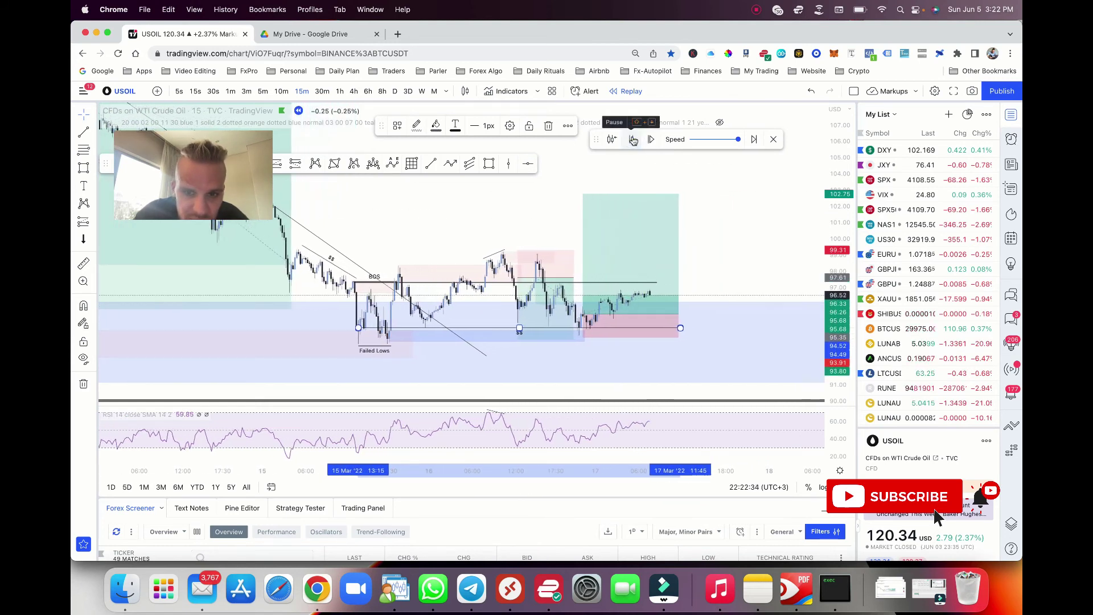
pyautogui.click(633, 140)
pyautogui.click(615, 283)
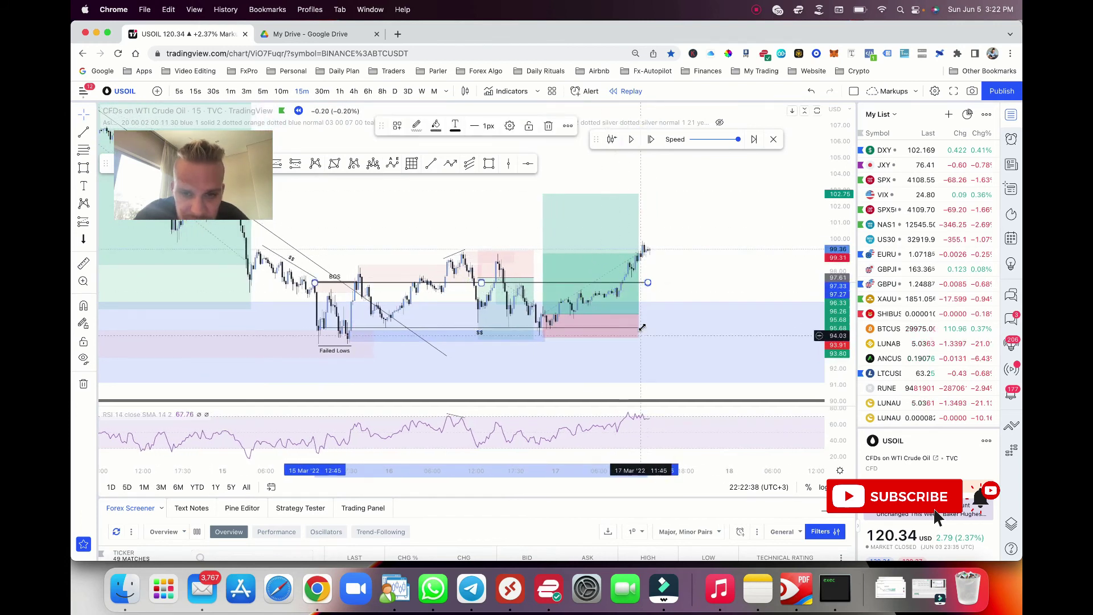
# - Check the range and the open long position on the 30-minute timeframe, and return to the 15-minute timeframe
pyautogui.click(322, 91)
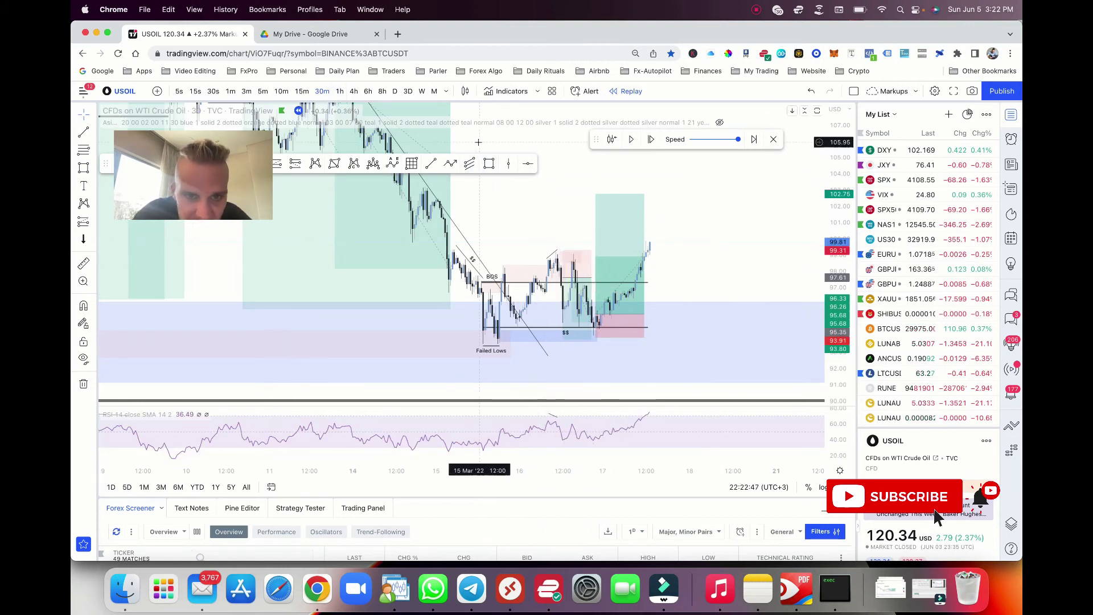
pyautogui.click(450, 163)
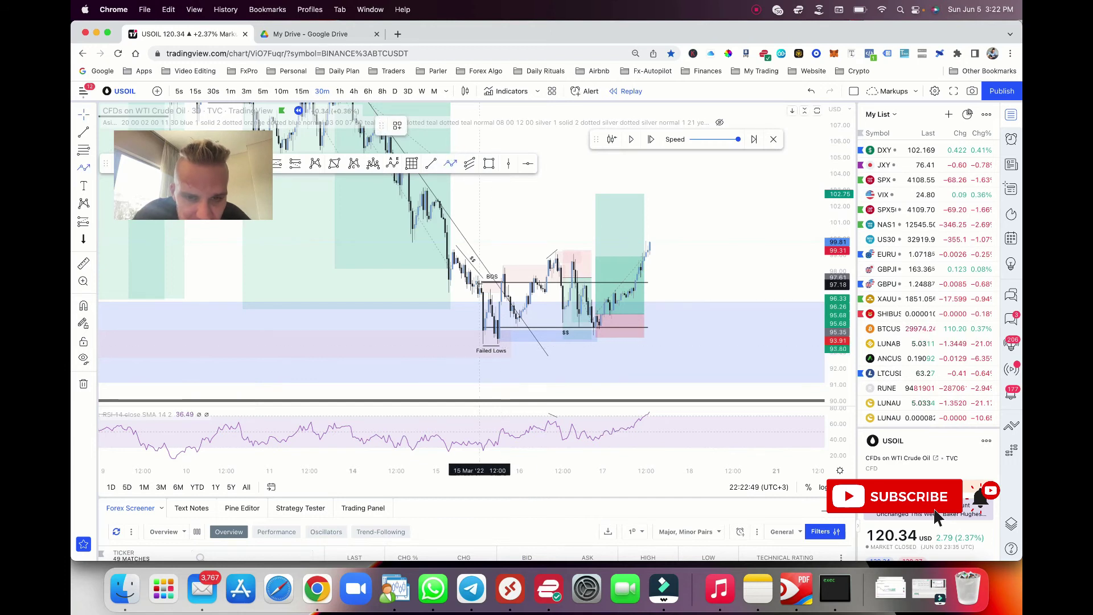
pyautogui.click(302, 91)
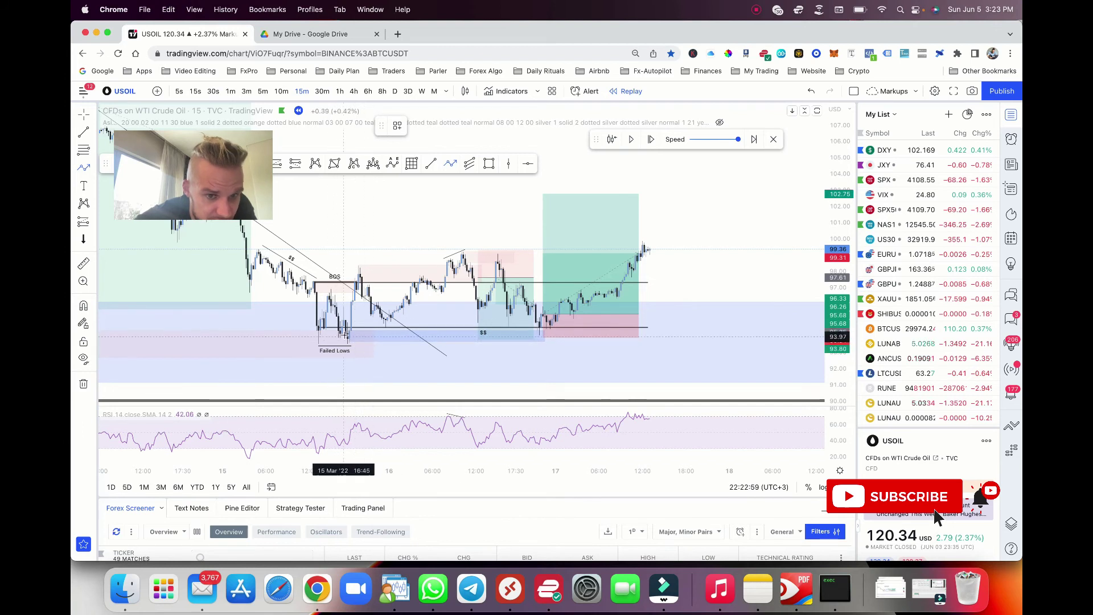
# - Place a narrow long position after the Failed Lows at 15 March 17:30 with entry at 94.98, stop at 93.27 and target at 97.42
pyautogui.click(89, 220)
pyautogui.click(101, 221)
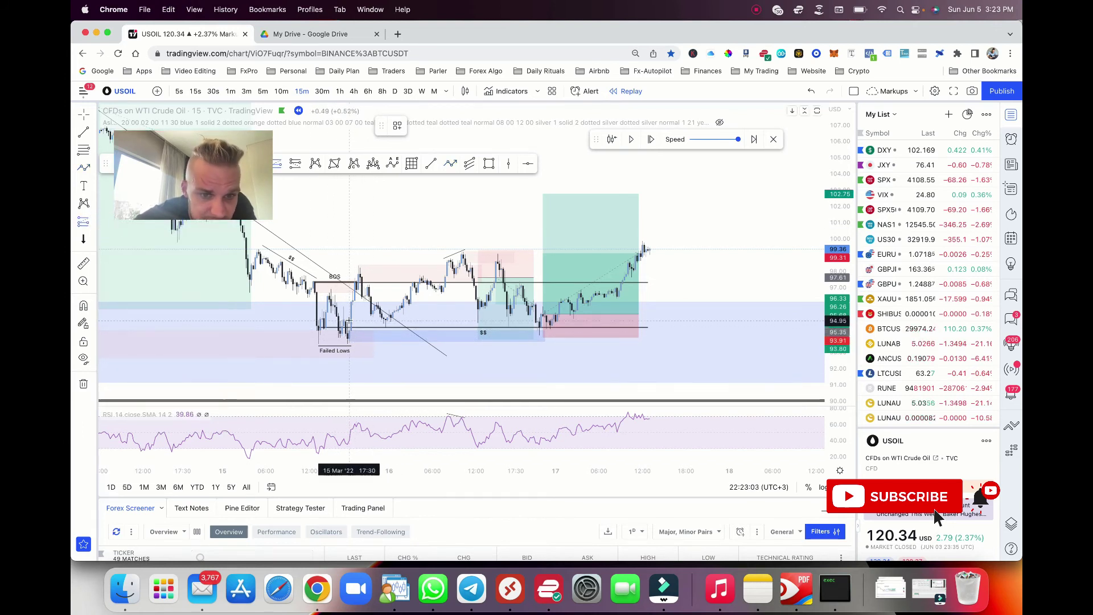
pyautogui.click(349, 320)
pyautogui.moveTo(349, 365); pyautogui.dragTo(348, 349)
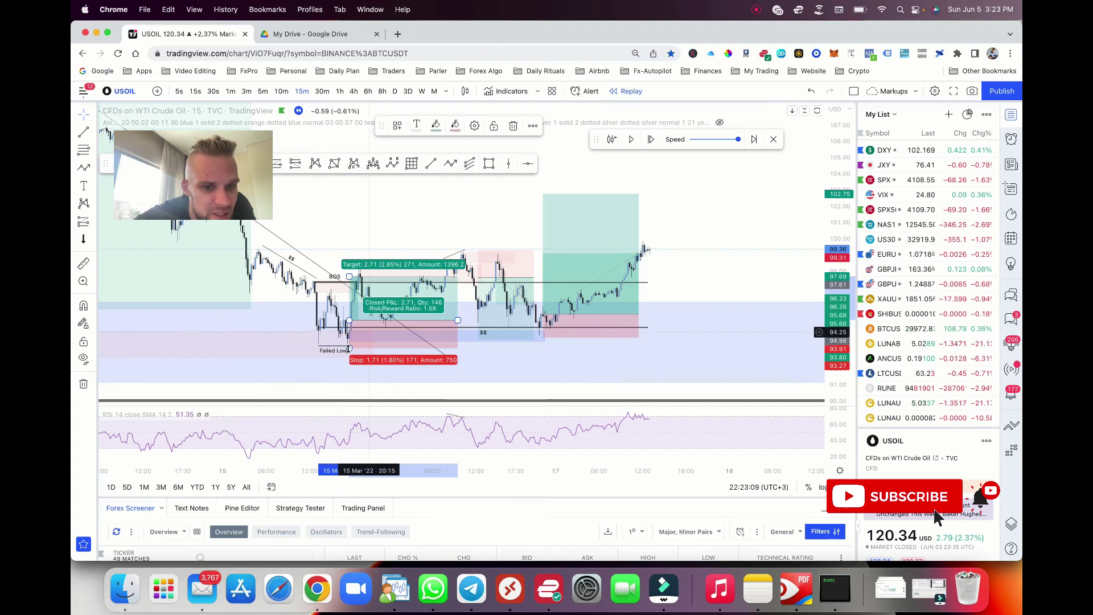
pyautogui.moveTo(349, 277); pyautogui.dragTo(349, 255)
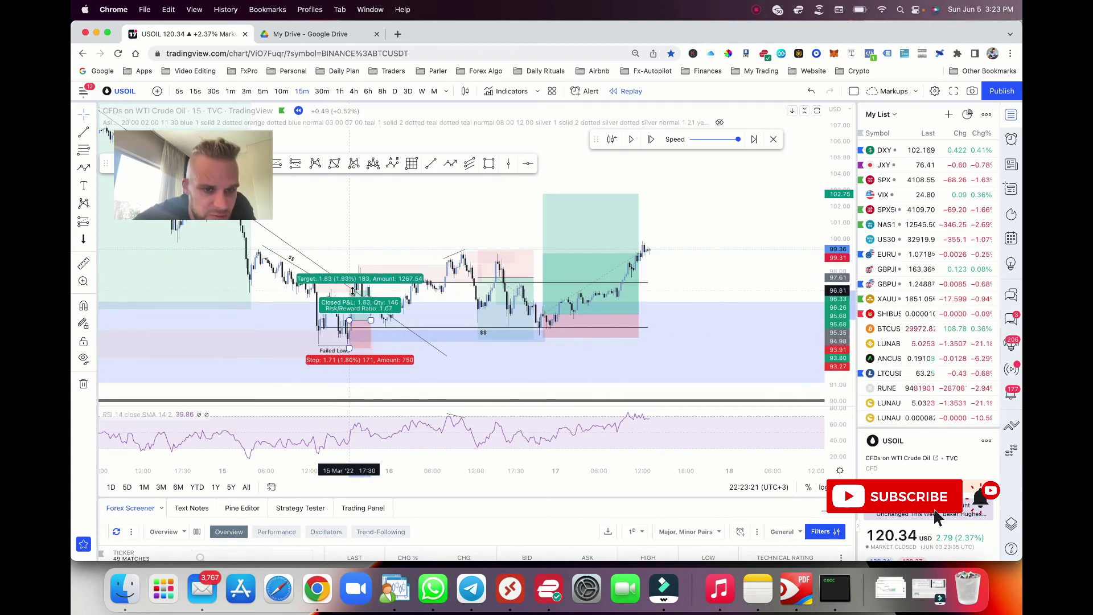
pyautogui.moveTo(355, 293); pyautogui.dragTo(356, 284)
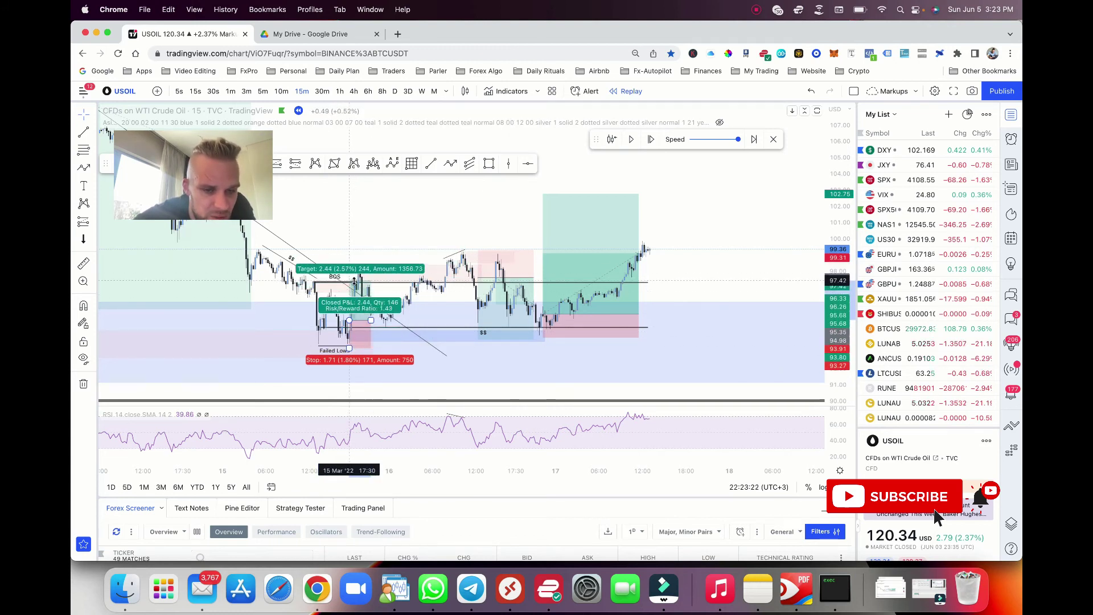
pyautogui.click(339, 239)
# - Raise the target of the long position beside the Failed Lows to 103.59
pyautogui.scroll(3, 339, 239)
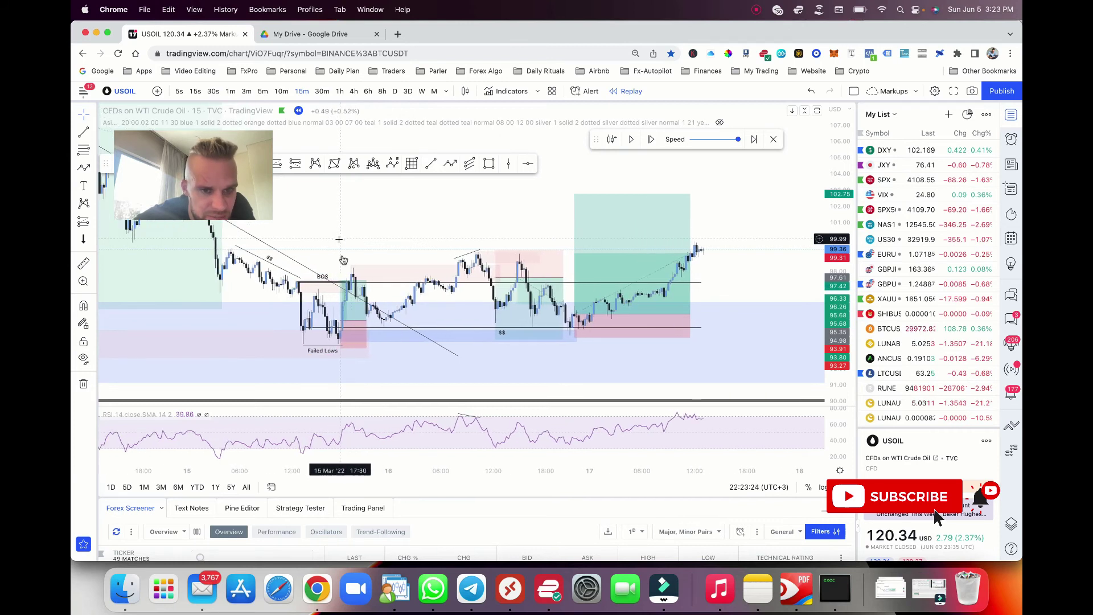
pyautogui.click(340, 281)
pyautogui.moveTo(341, 229); pyautogui.dragTo(342, 180)
pyautogui.click(397, 254)
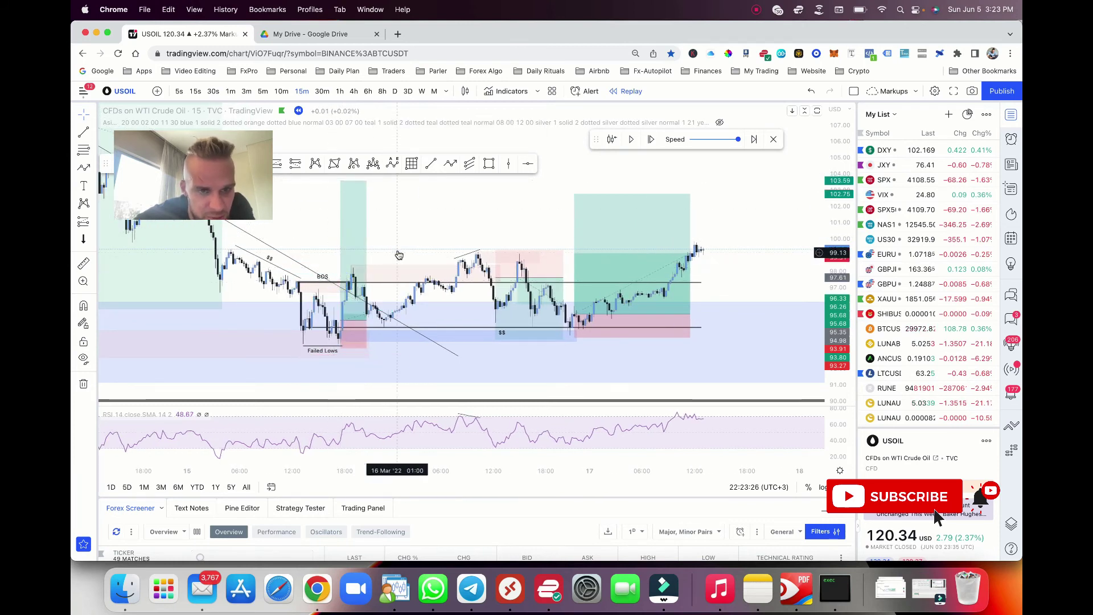
# - Draw a flat level at about 98.5 from the 15 March evening high to just past the 16 March top
pyautogui.hscroll(-2, 398, 254)
pyautogui.scroll(2, 399, 255)
pyautogui.scroll(1, 399, 255)
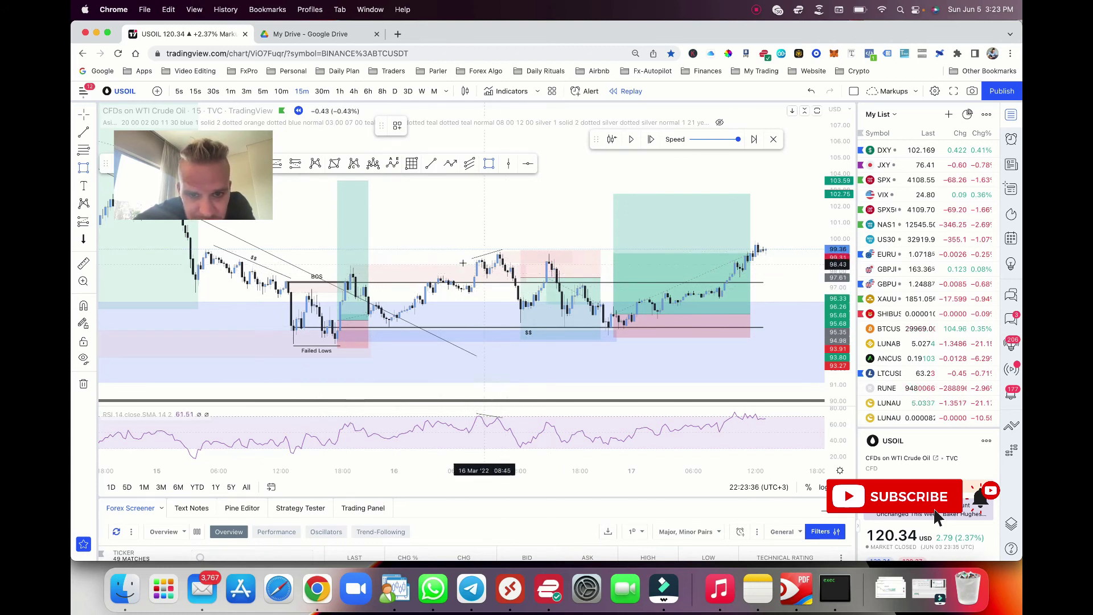
pyautogui.click(347, 264)
pyautogui.click(523, 263)
pyautogui.click(490, 235)
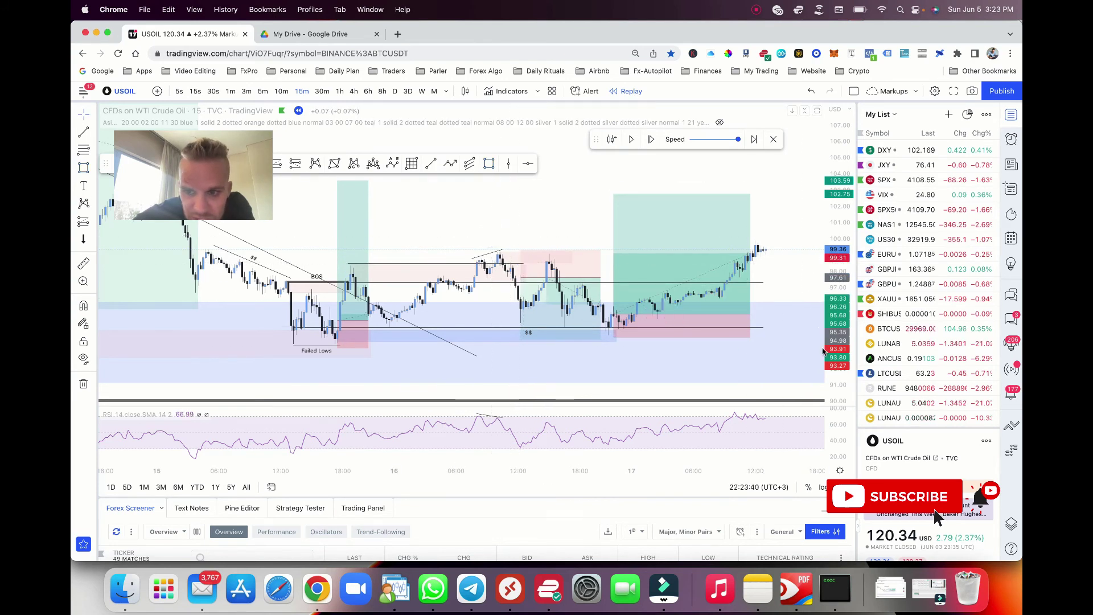
# - Try a long position at the 16 March 10:15 top with entry at 99.03, stop at 98.04 and target at 103.56, and delete it
pyautogui.scroll(2, 411, 283)
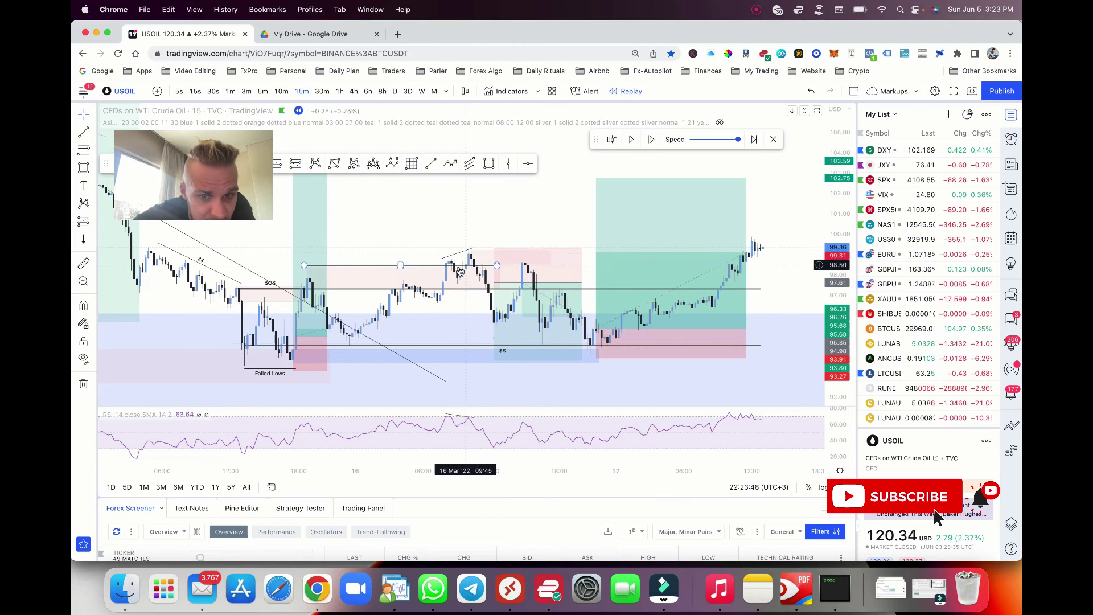
pyautogui.click(84, 222)
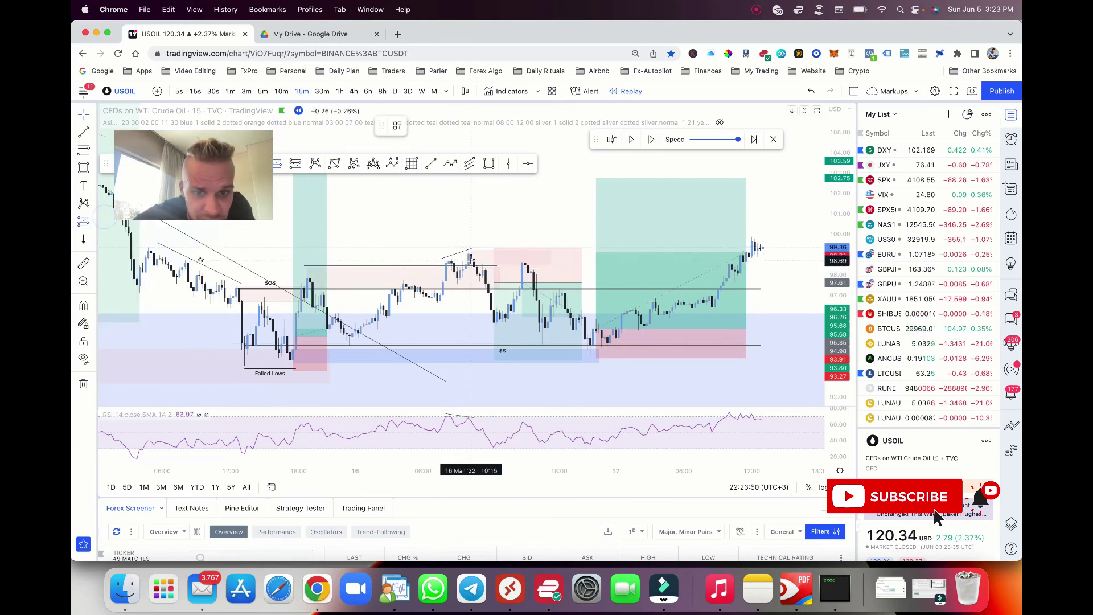
pyautogui.click(471, 253)
pyautogui.moveTo(472, 289); pyautogui.dragTo(471, 274)
pyautogui.moveTo(578, 254); pyautogui.dragTo(490, 254)
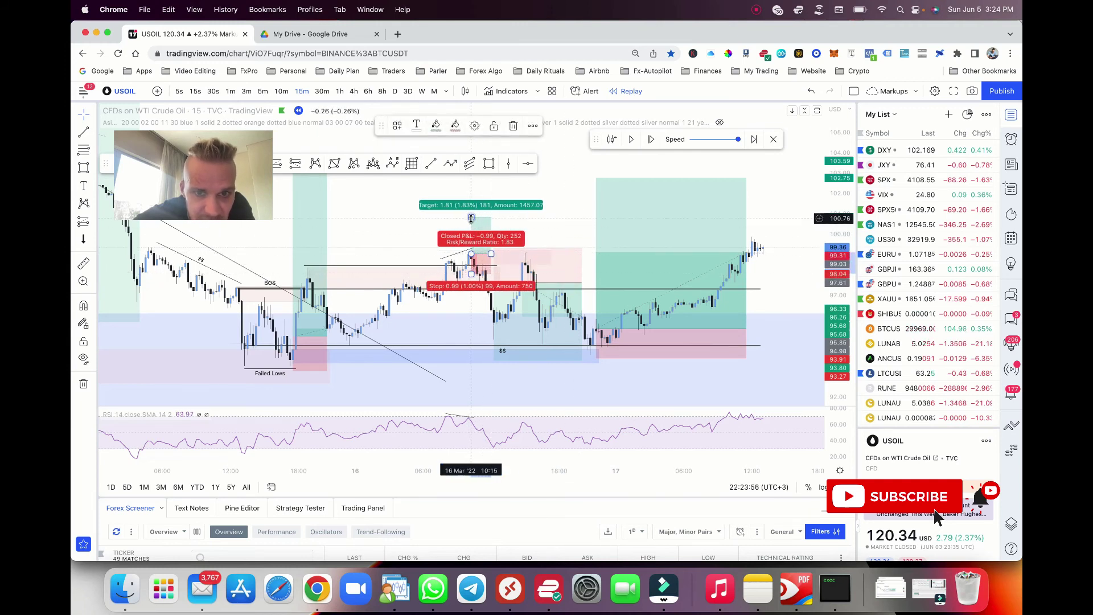
pyautogui.moveTo(471, 218); pyautogui.dragTo(471, 163)
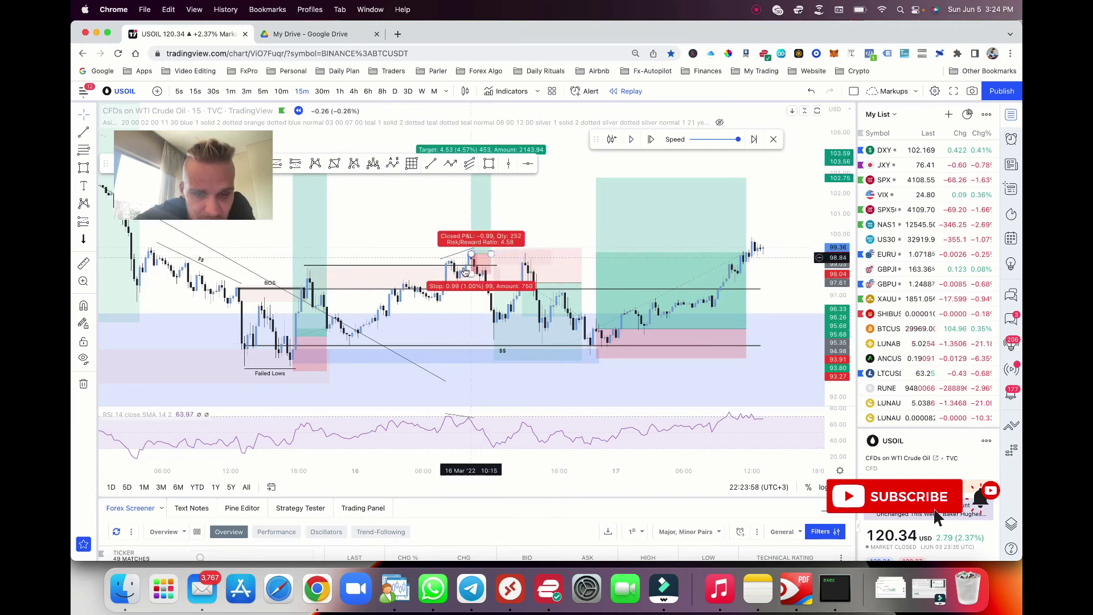
pyautogui.click(425, 230)
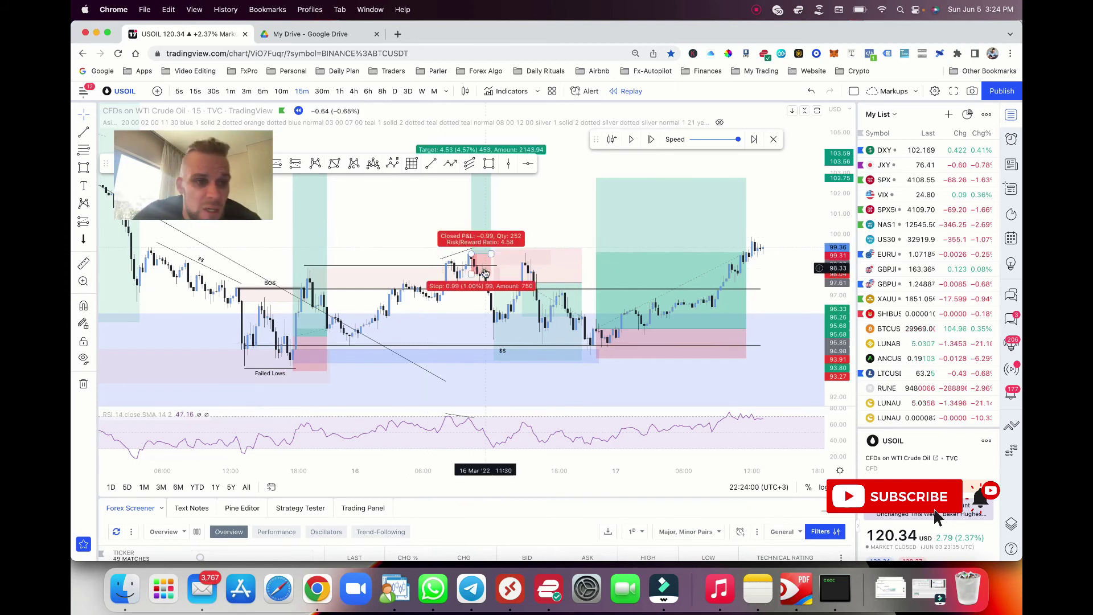
pyautogui.click(487, 222)
pyautogui.press('Delete')
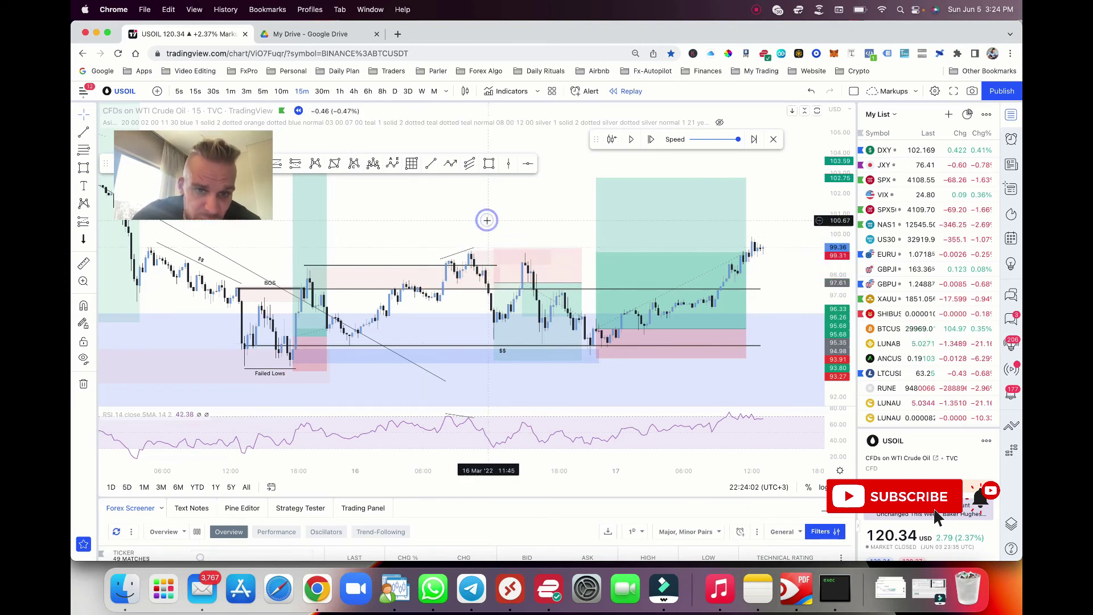
pyautogui.scroll(-2, 436, 231)
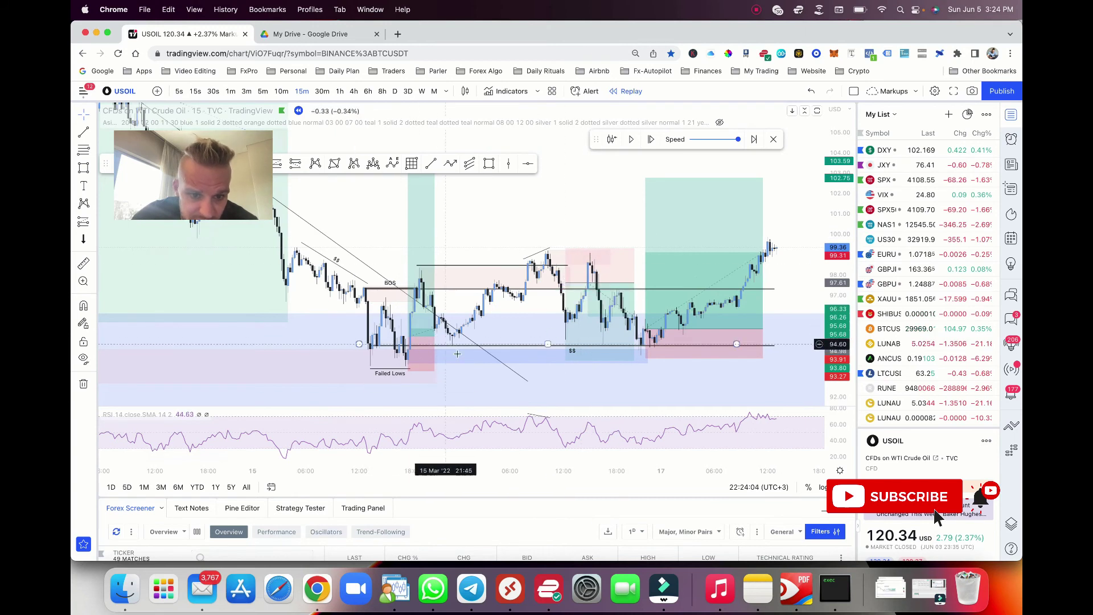
pyautogui.click(775, 345)
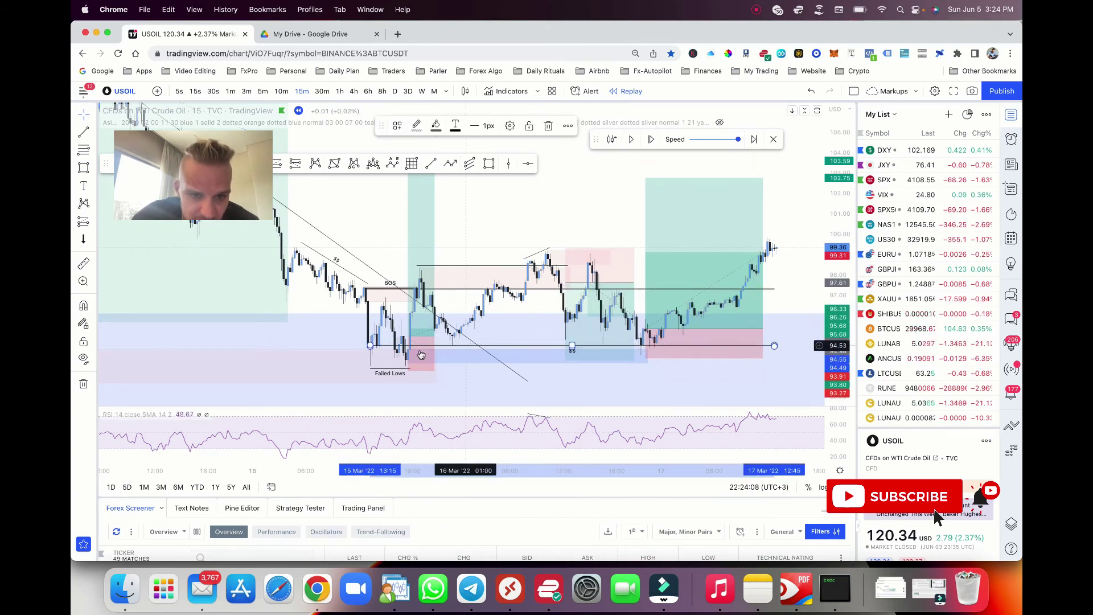
pyautogui.scroll(-2, 421, 322)
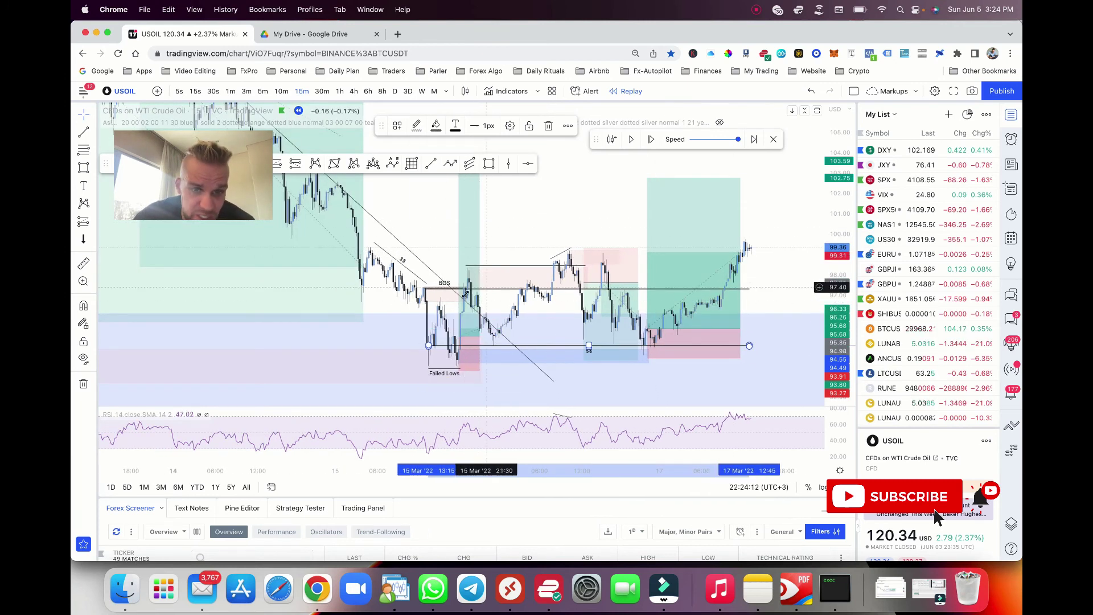
pyautogui.moveTo(669, 345)
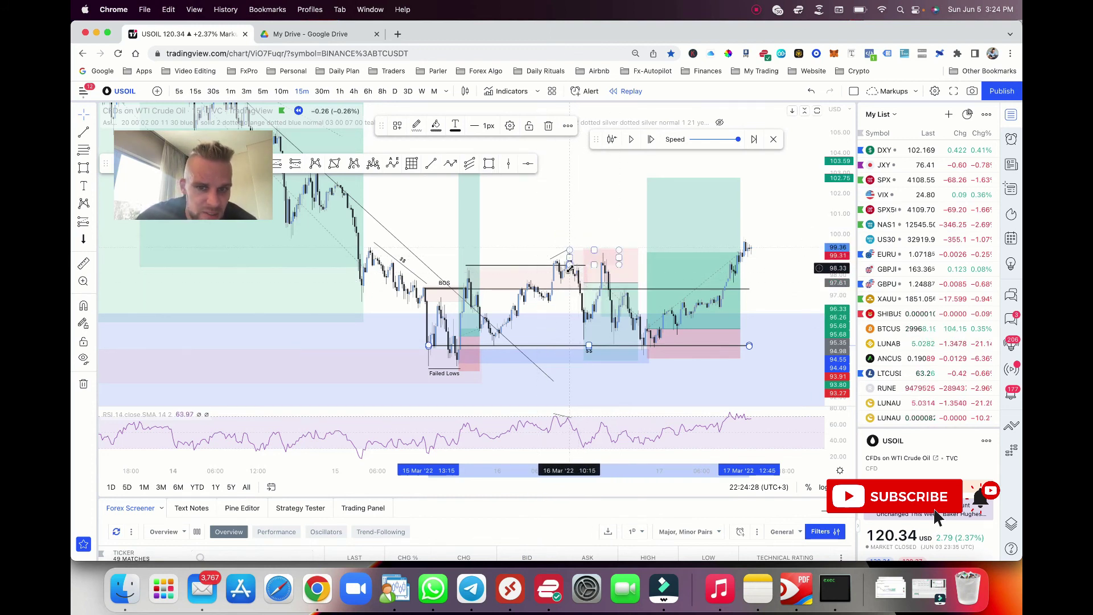
# - Place a long position just before the 16 March top with entry at 97.43, stop at 96.35 and target at 103.47
pyautogui.click(92, 224)
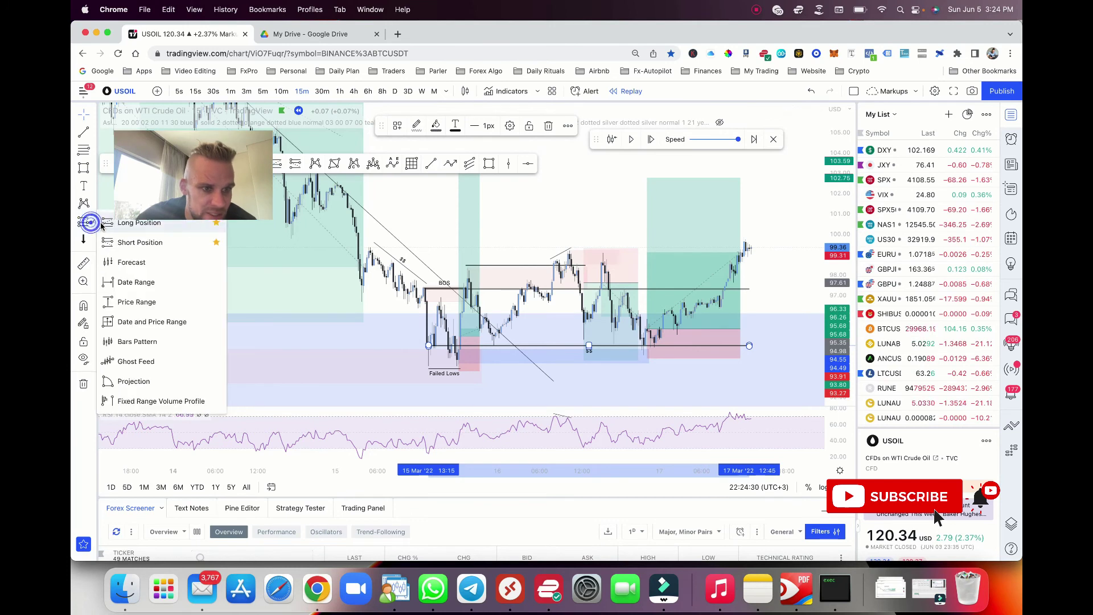
pyautogui.click(134, 239)
pyautogui.click(564, 278)
pyautogui.moveTo(673, 277); pyautogui.dragTo(549, 286)
pyautogui.moveTo(550, 345); pyautogui.dragTo(549, 308)
pyautogui.moveTo(549, 210); pyautogui.dragTo(550, 163)
pyautogui.click(662, 182)
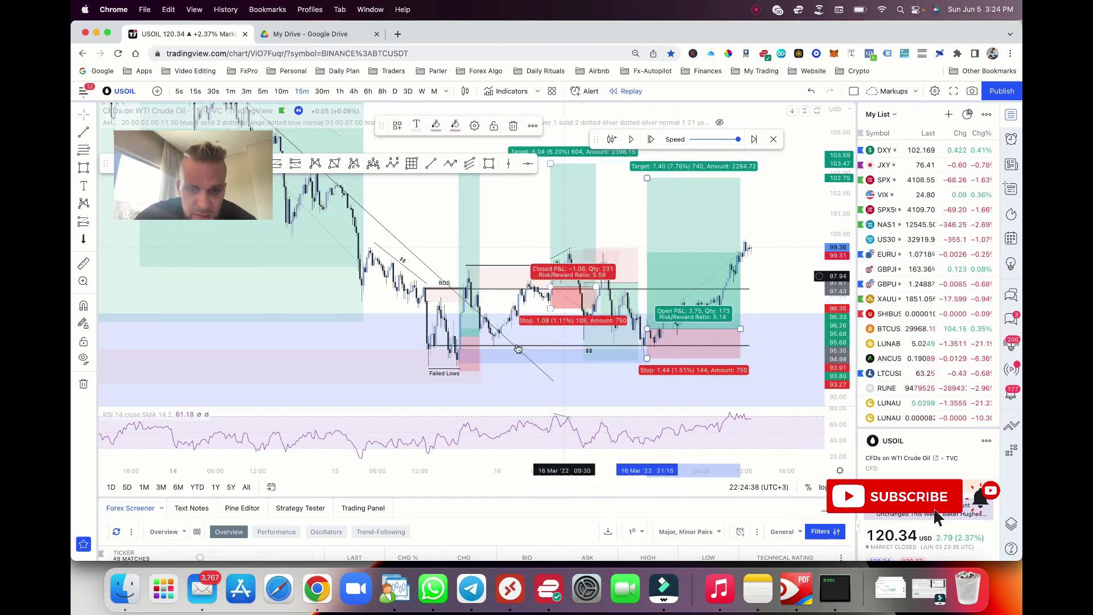
# - Delete the long position placed just before the 16 March top
pyautogui.click(593, 214)
pyautogui.press('BackSpace')
pyautogui.scroll(-3, 600, 268)
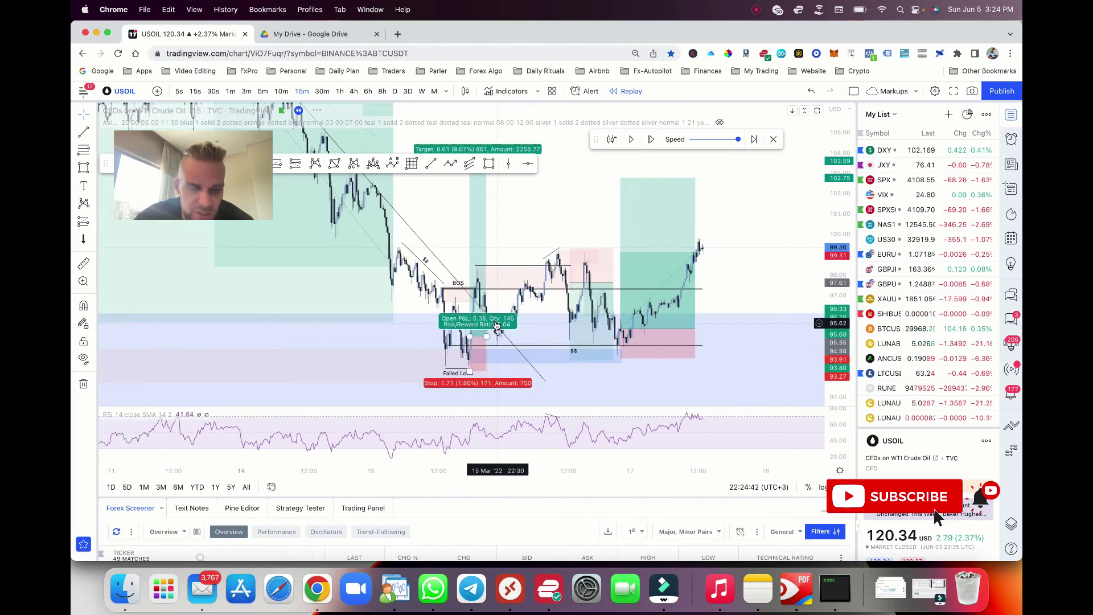
pyautogui.scroll(2, 495, 325)
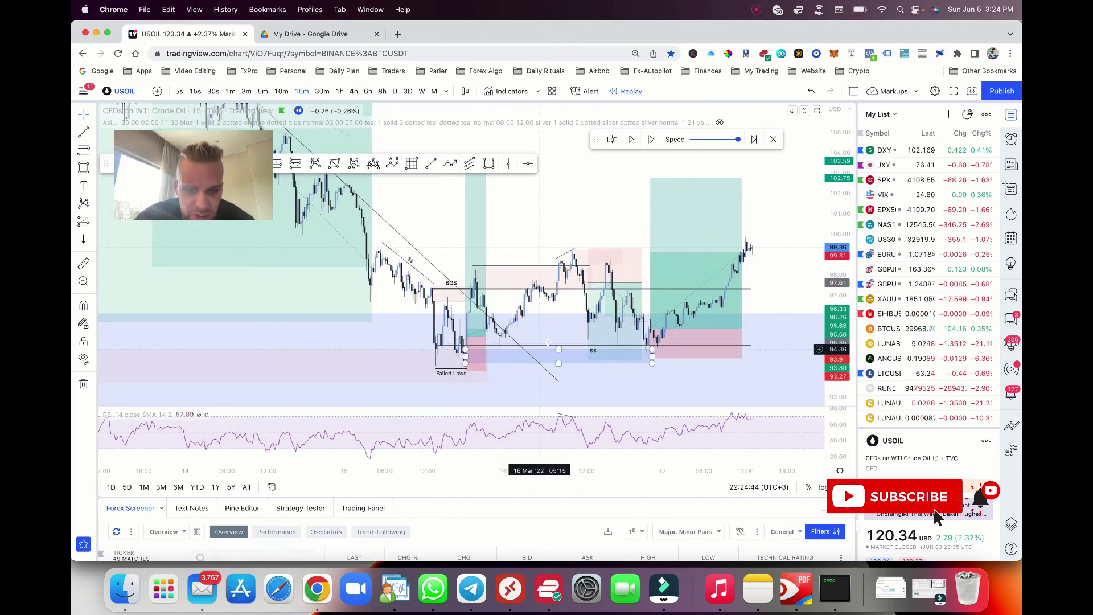
# - Shorten the lower $$ level through the range lows so it ends at 17 March 09:15
pyautogui.moveTo(751, 345); pyautogui.dragTo(726, 346)
pyautogui.scroll(-2, 763, 329)
pyautogui.scroll(1, 763, 329)
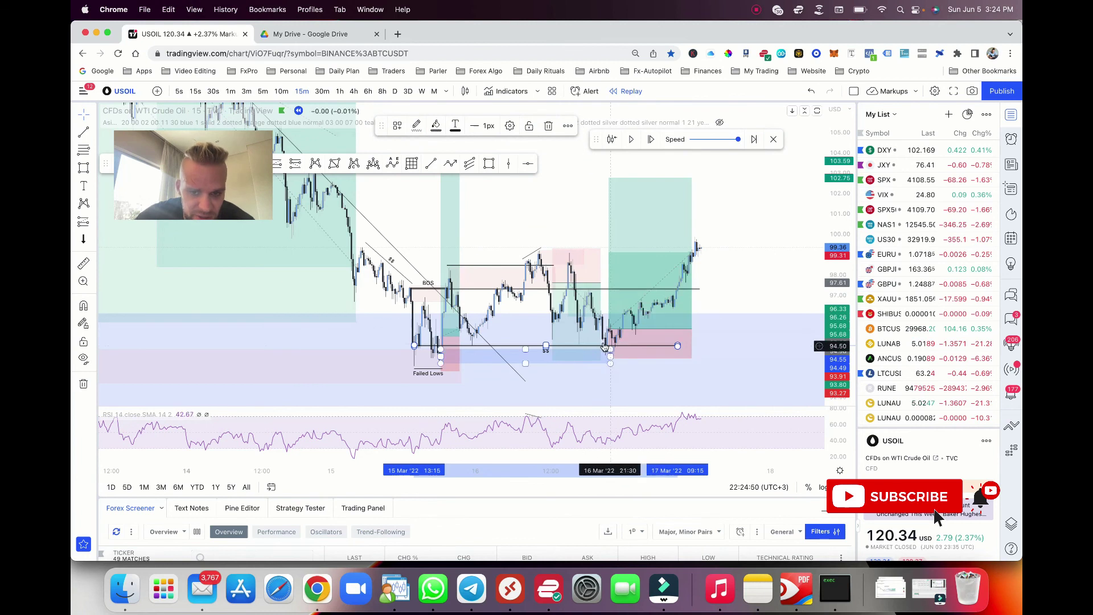
pyautogui.scroll(3, 631, 329)
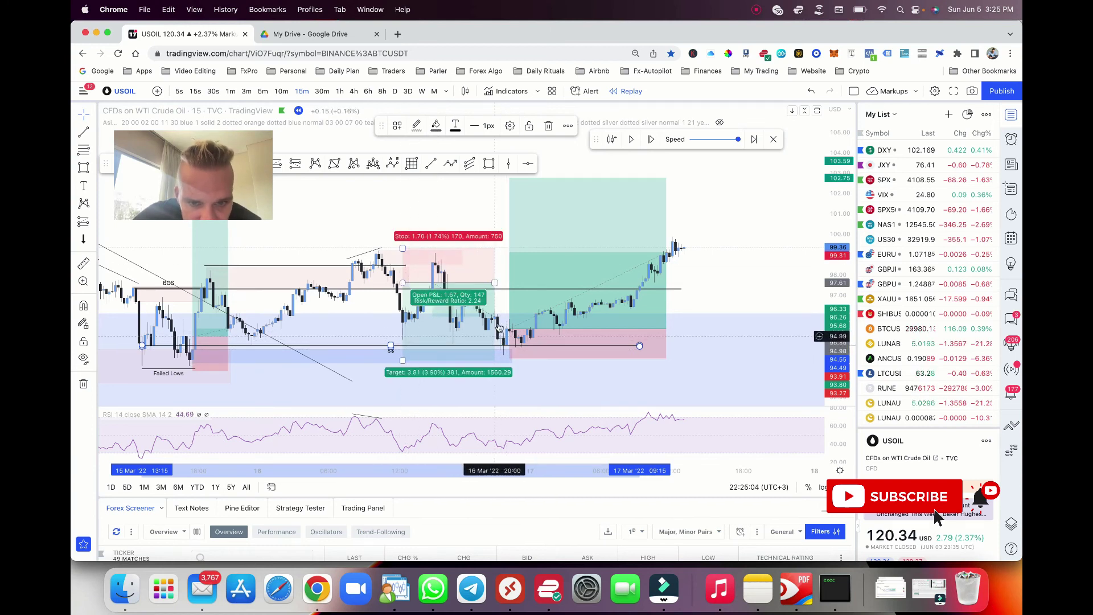
# - Draw a box around the final drop into the 16 March evening low from 96.09 to 94.19 and apply a saved template to it
pyautogui.click(488, 163)
pyautogui.click(491, 313)
pyautogui.click(509, 352)
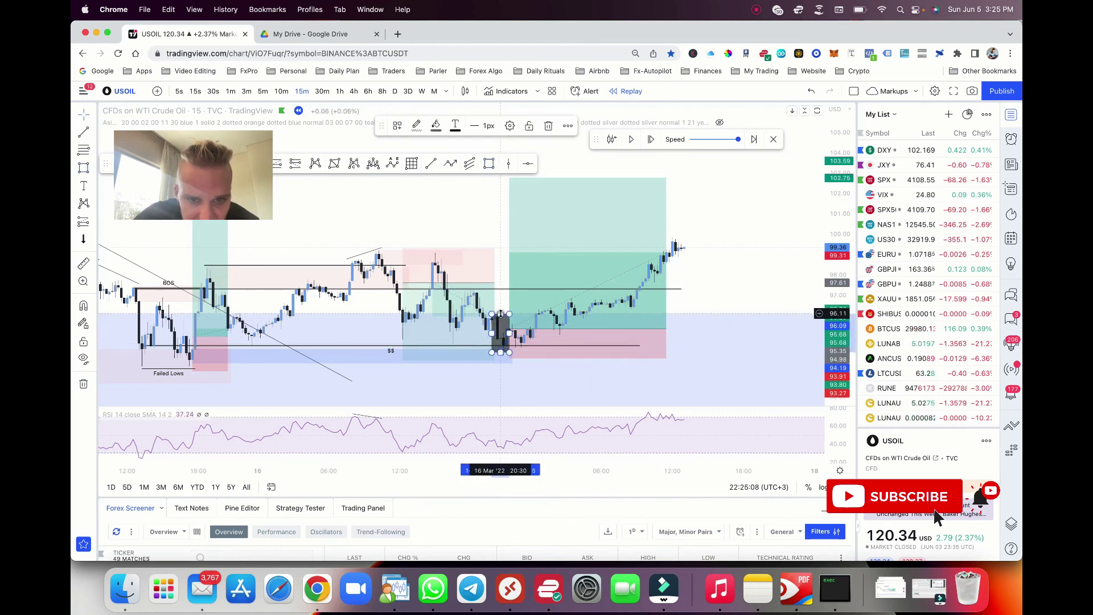
pyautogui.rightClick(500, 315)
pyautogui.moveTo(538, 332)
pyautogui.click(592, 391)
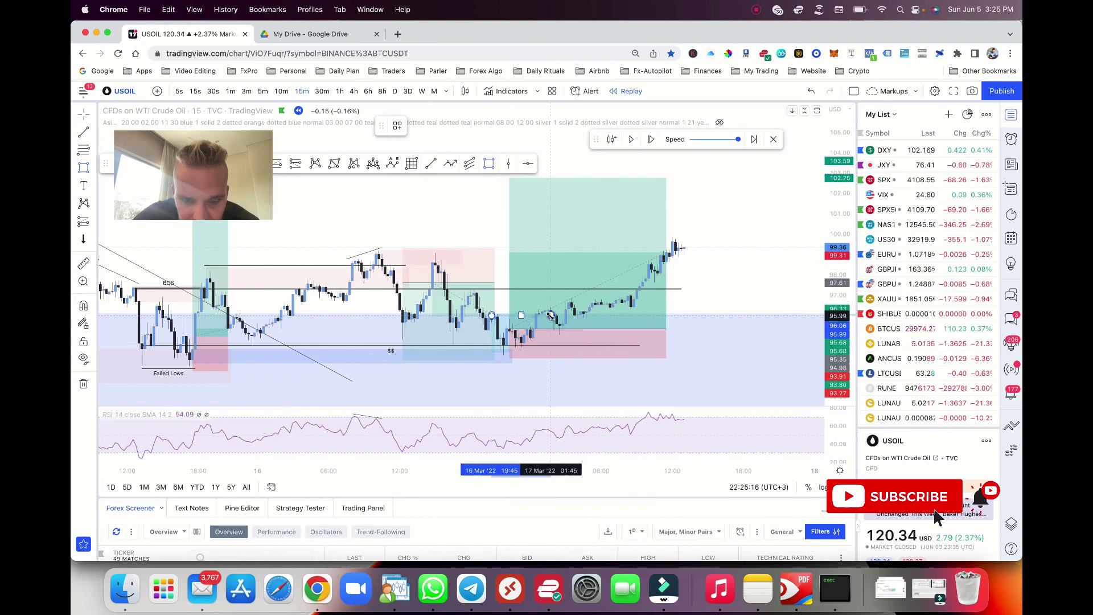
# - Mark a flat level at about 96 from 16 March 19:45 to just after midnight, styled with a saved template as a thin black line
pyautogui.rightClick(550, 316)
pyautogui.moveTo(585, 326)
pyautogui.click(639, 545)
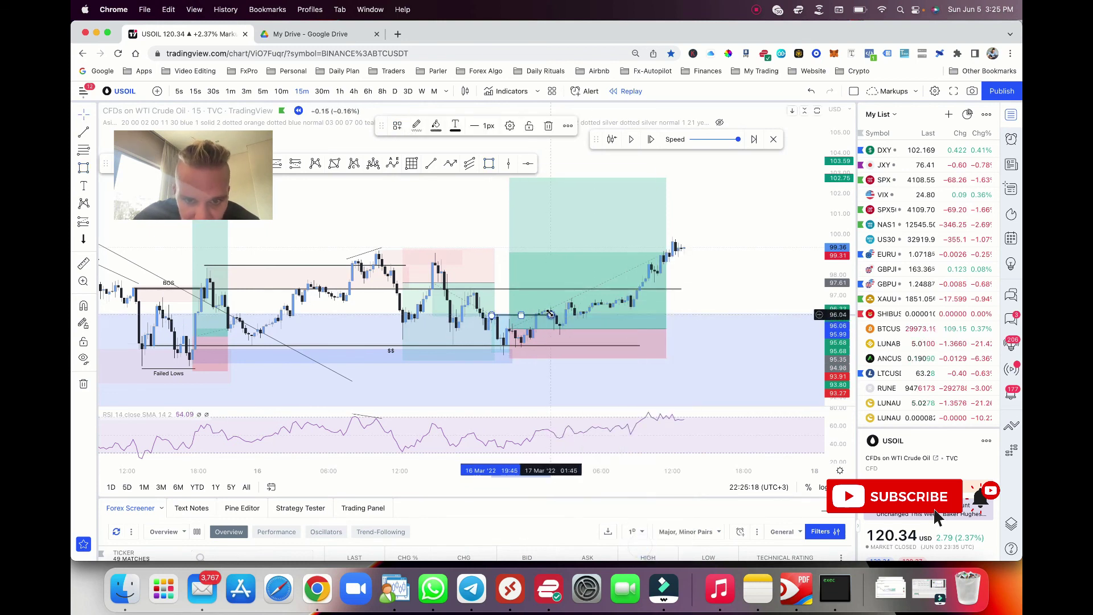
pyautogui.moveTo(549, 314); pyautogui.dragTo(536, 313)
# - Add a 0.5 retracement from 93.99 to 96.16 and place a long position there with entry 94.99, stop 93.99 and target 103.27
pyautogui.click(450, 163)
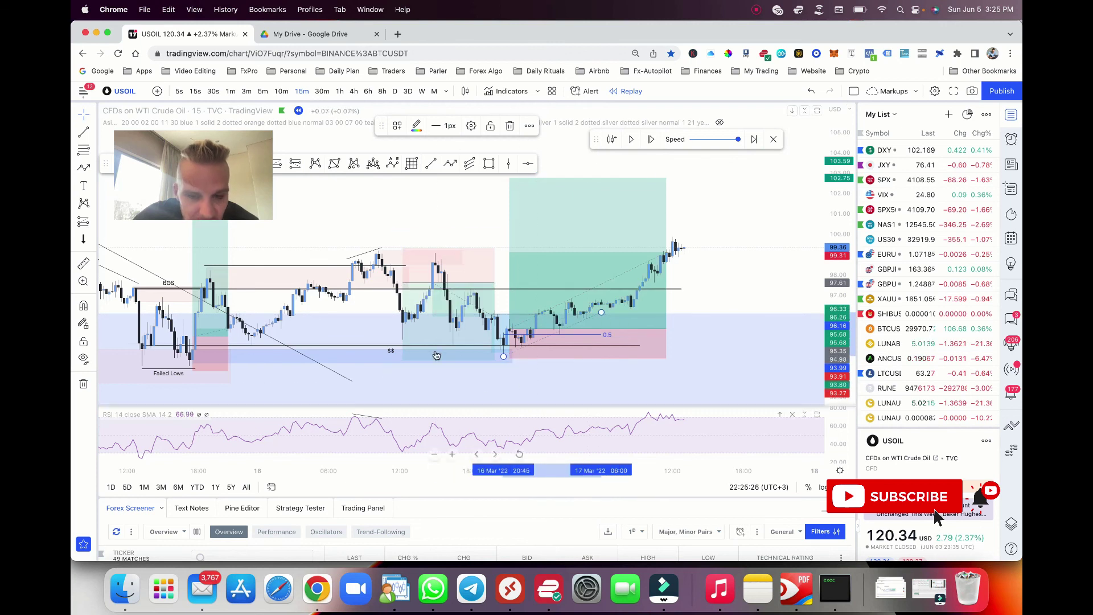
pyautogui.click(84, 222)
pyautogui.click(113, 244)
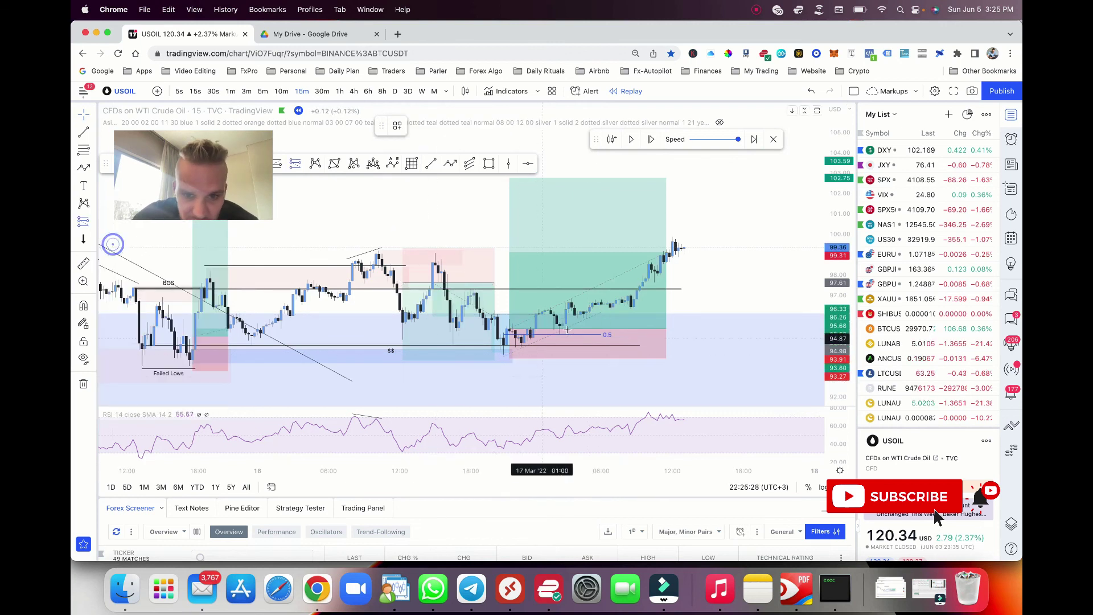
pyautogui.click(560, 327)
pyautogui.moveTo(560, 353); pyautogui.dragTo(560, 349)
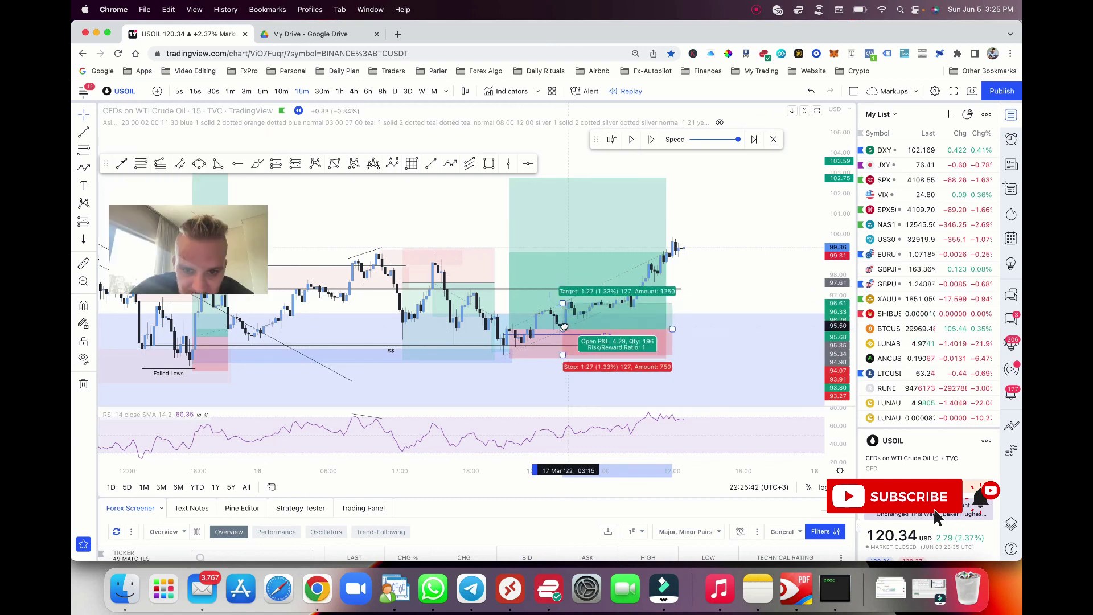
pyautogui.moveTo(559, 327); pyautogui.dragTo(560, 356)
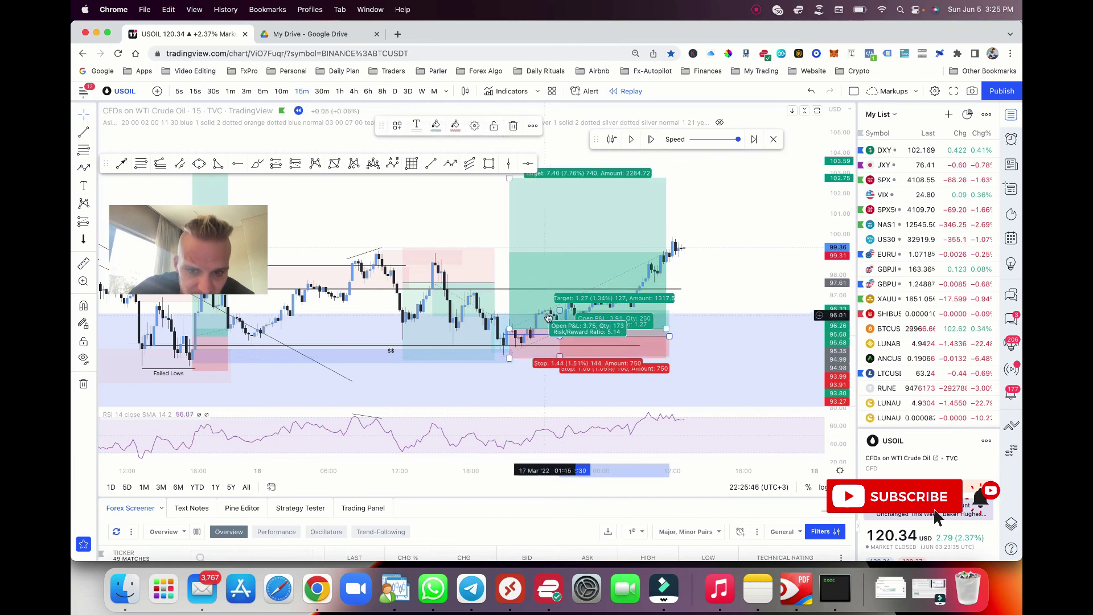
pyautogui.moveTo(559, 311); pyautogui.dragTo(559, 167)
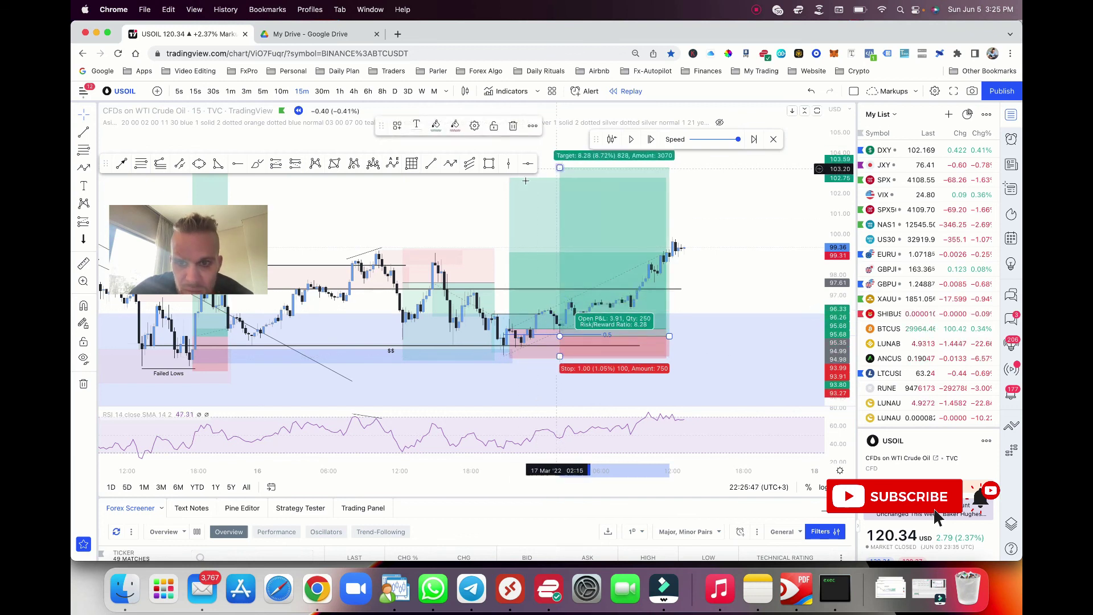
# - Switch the chart to the 1-hour timeframe, replay price forward almost to 21 March and pause
pyautogui.click(340, 91)
pyautogui.moveTo(836, 187); pyautogui.dragTo(719, 345)
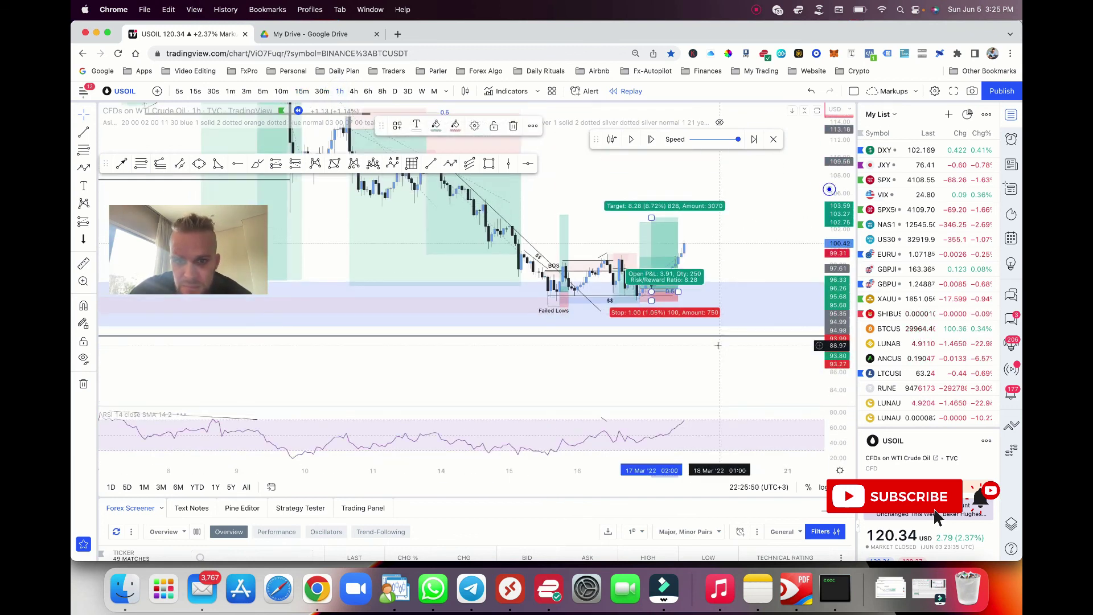
pyautogui.hscroll(3, 718, 345)
pyautogui.hscroll(-1, 718, 345)
pyautogui.scroll(-5, 770, 266)
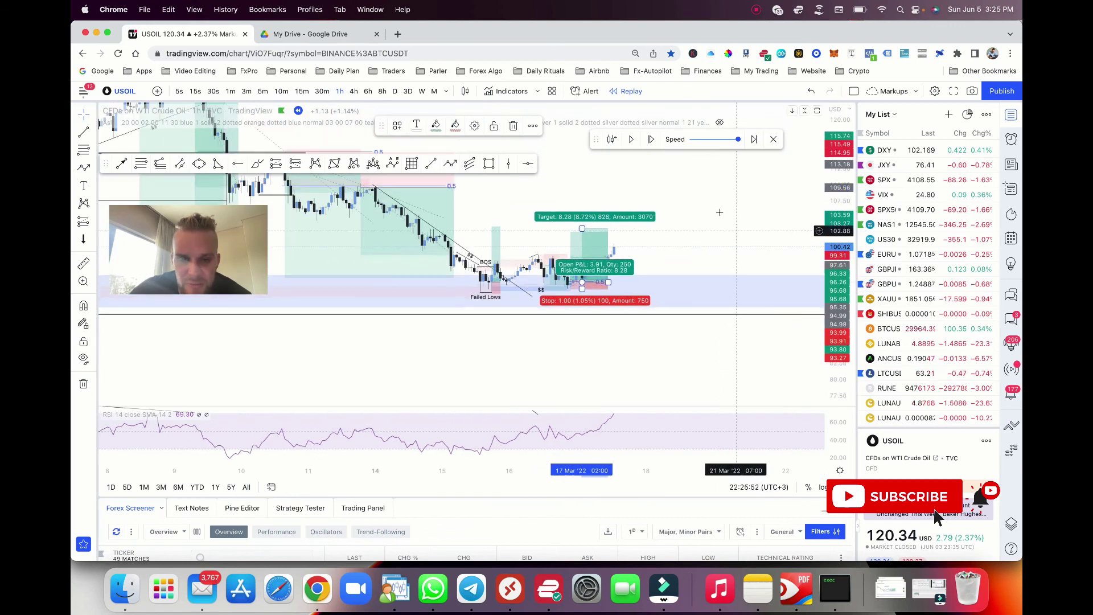
pyautogui.click(629, 140)
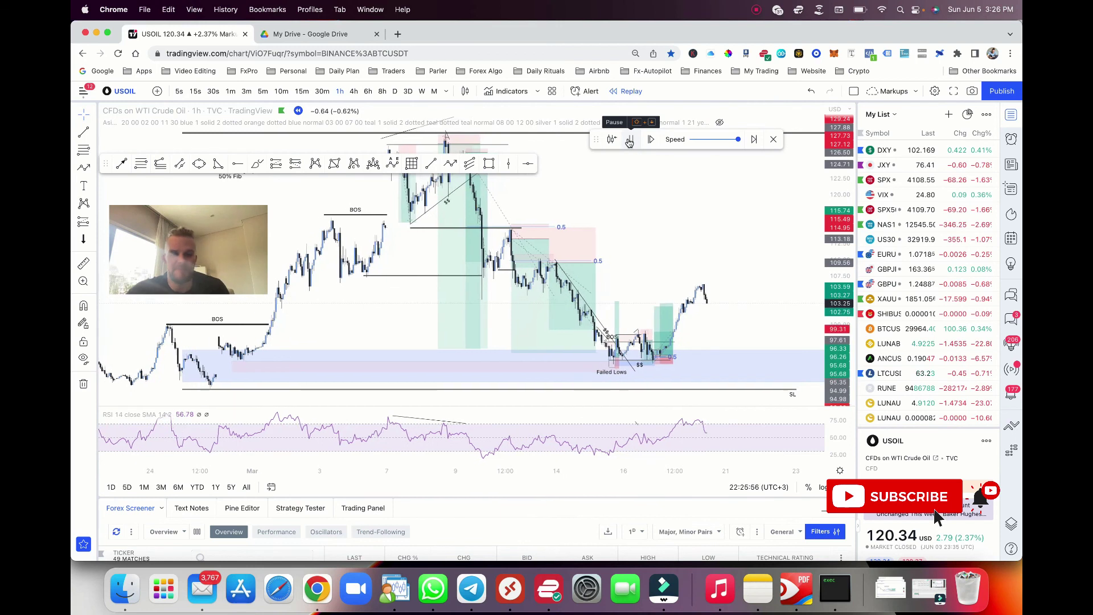
pyautogui.click(629, 140)
pyautogui.scroll(-4, 694, 328)
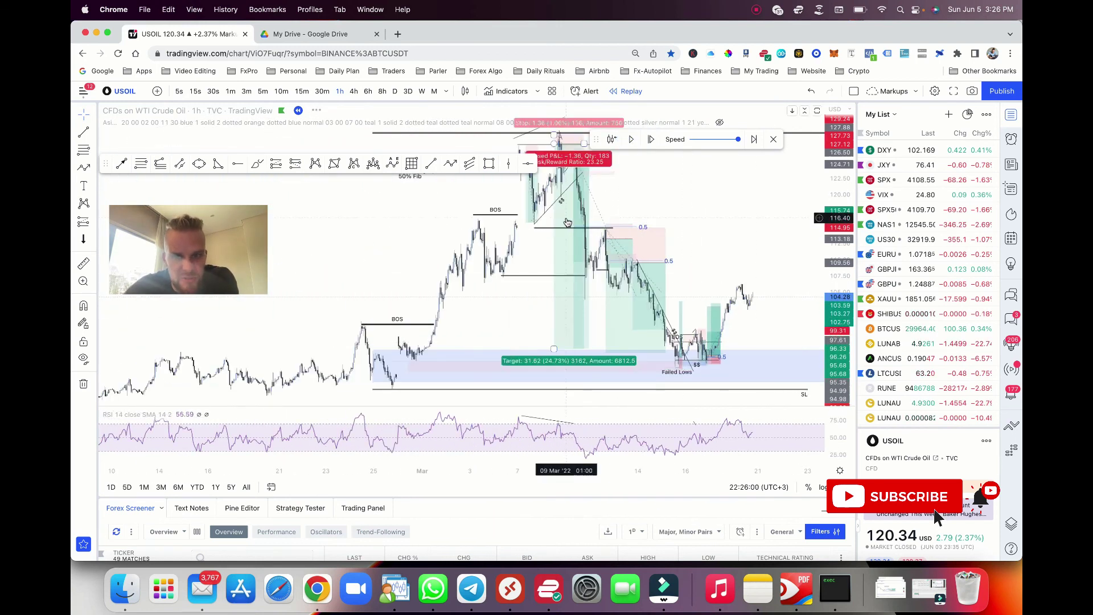
pyautogui.scroll(8, 604, 284)
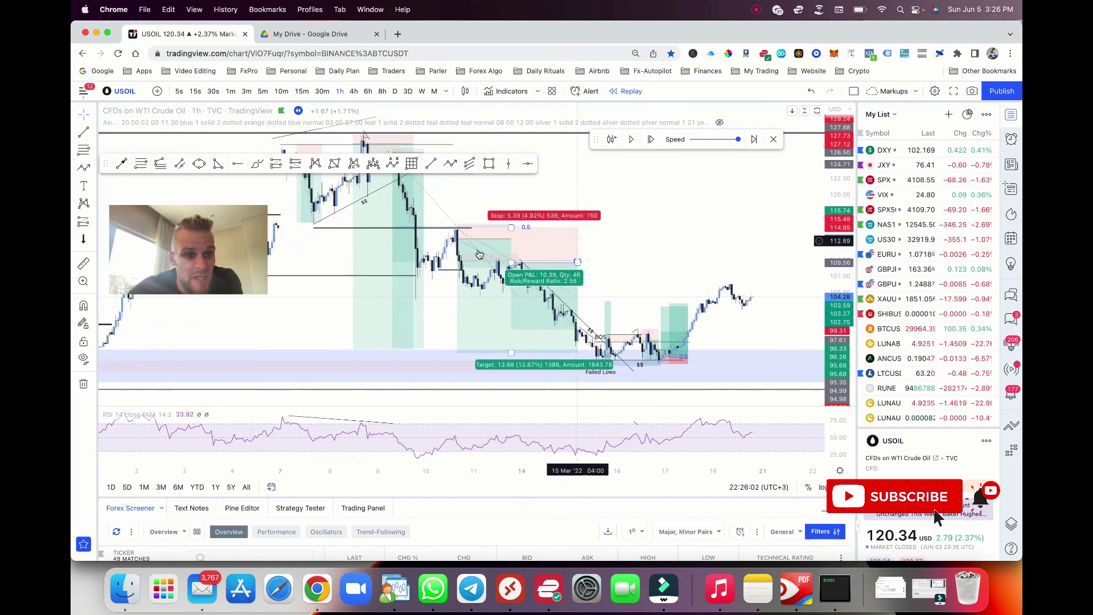
pyautogui.moveTo(225, 264); pyautogui.dragTo(234, 188)
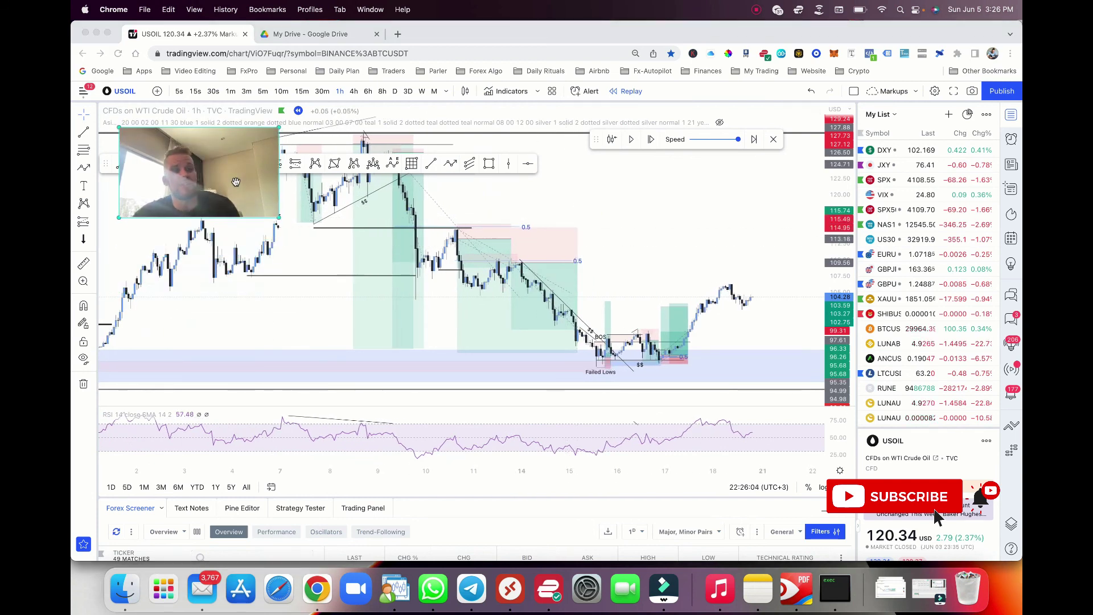